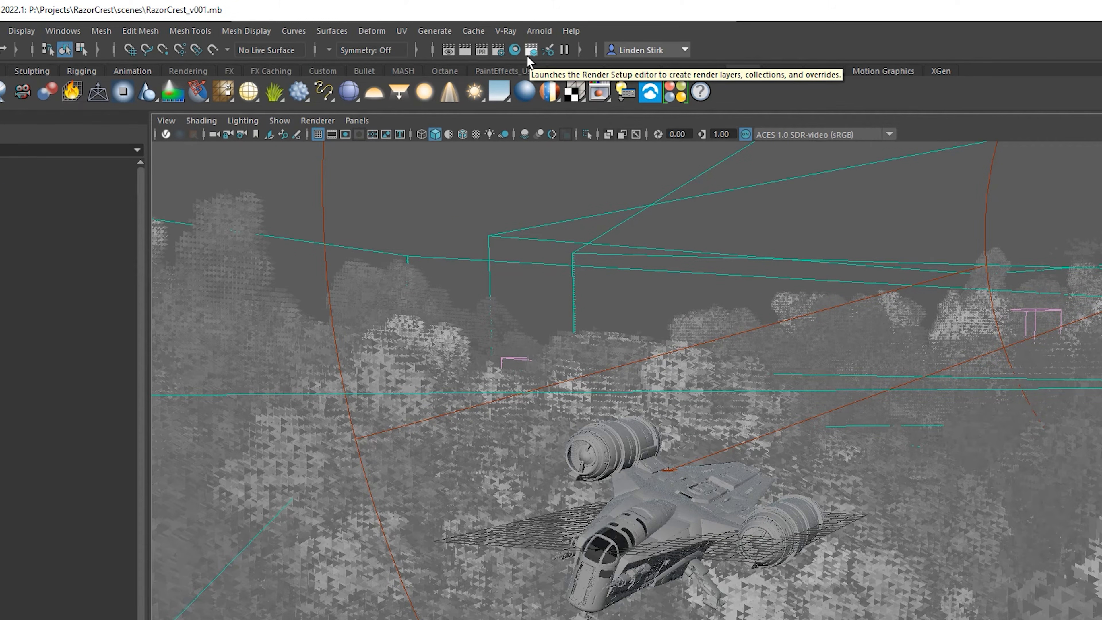
# Open the Render Setup editor, dock it between the Outliner and the viewport, and narrow the docked panels
pyautogui.click(529, 52)
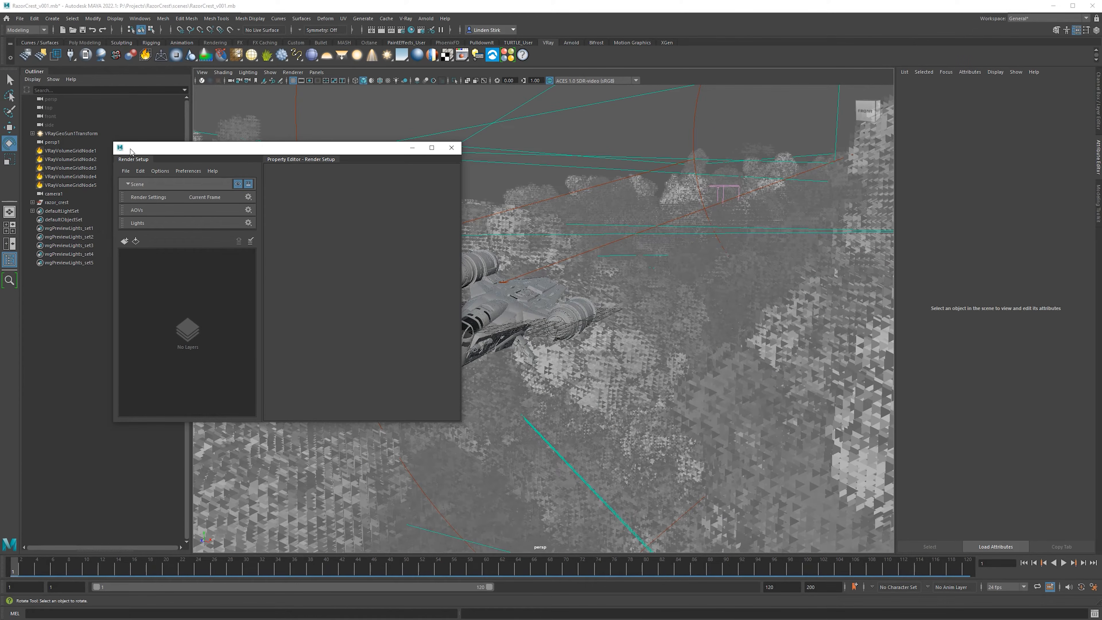
pyautogui.moveTo(131, 150); pyautogui.dragTo(197, 163)
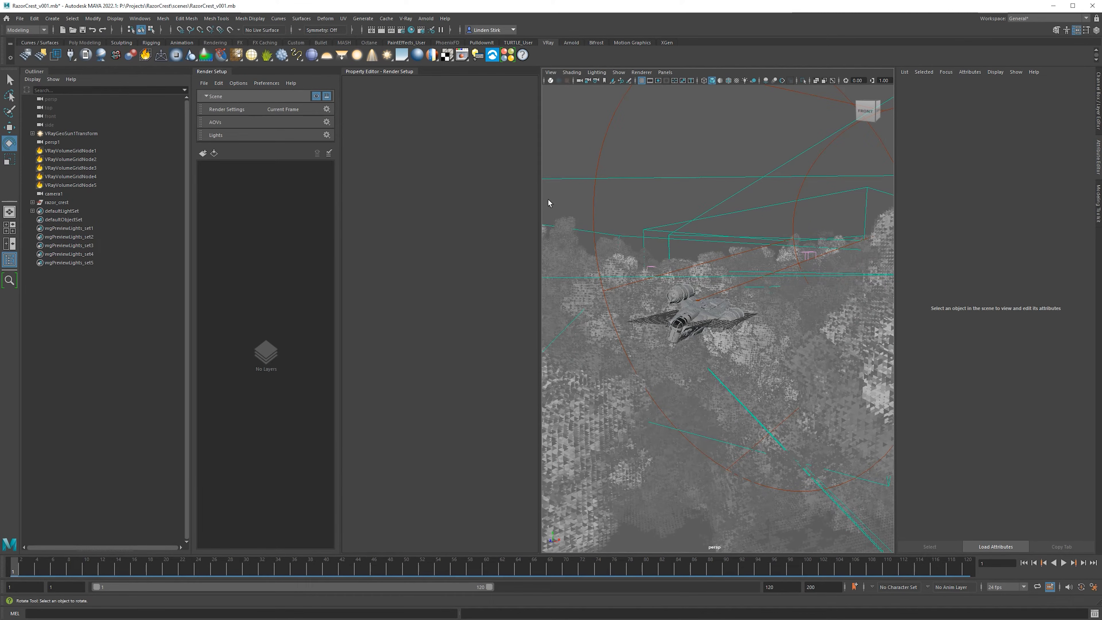
pyautogui.moveTo(541, 187); pyautogui.dragTo(284, 171)
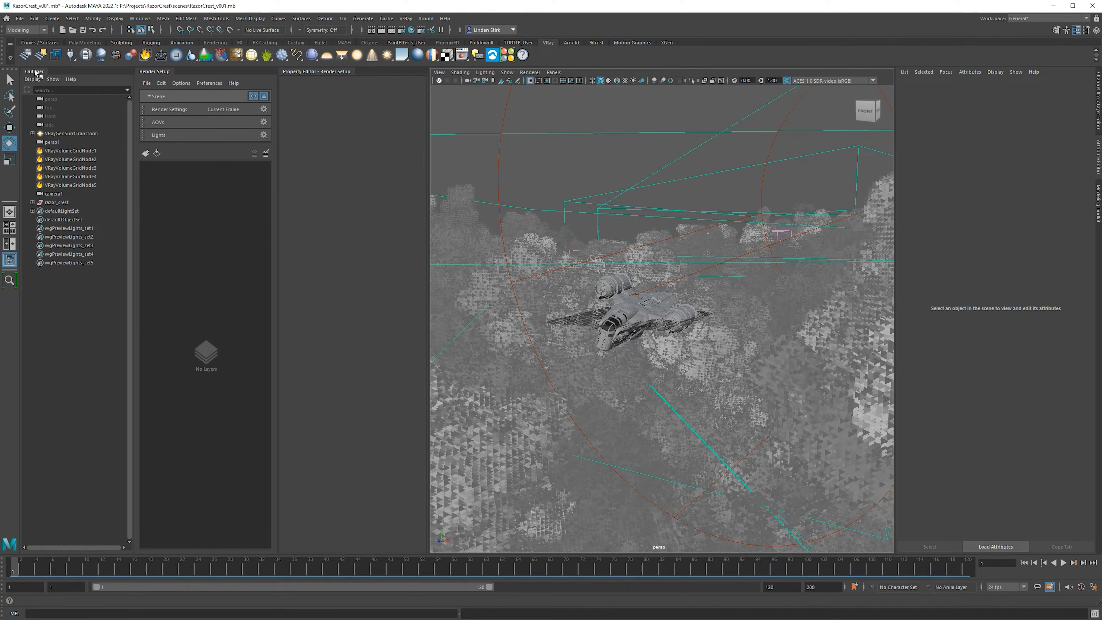
# Dock the Outliner beneath the side-by-side Render Setup and Property Editor panels, and make the upper panels taller
pyautogui.moveTo(34, 72); pyautogui.dragTo(159, 551)
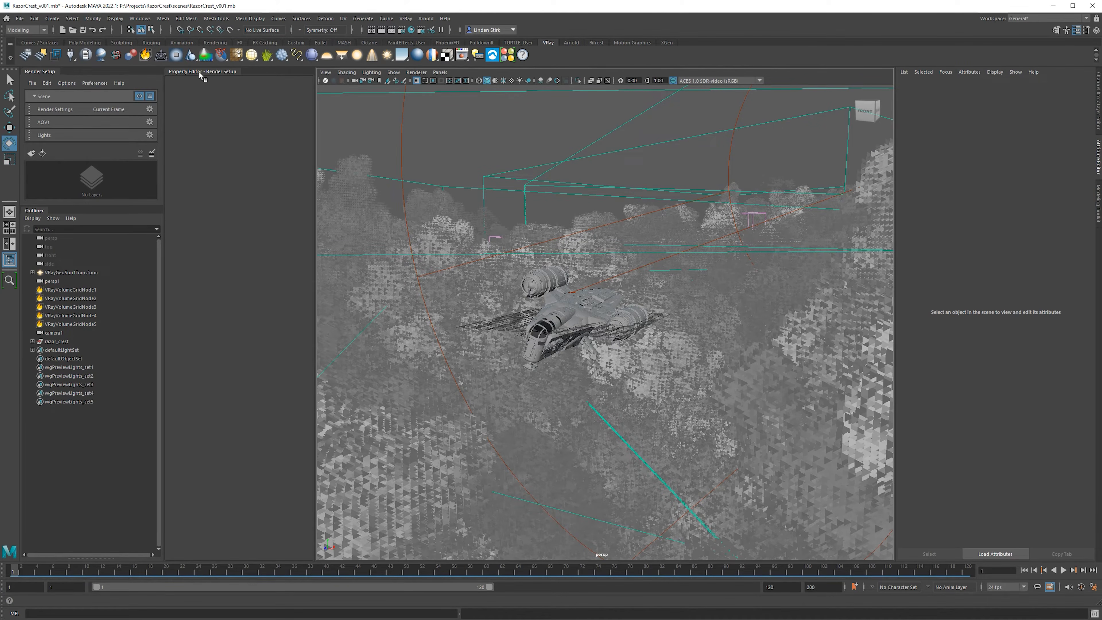
pyautogui.moveTo(190, 73); pyautogui.dragTo(161, 107)
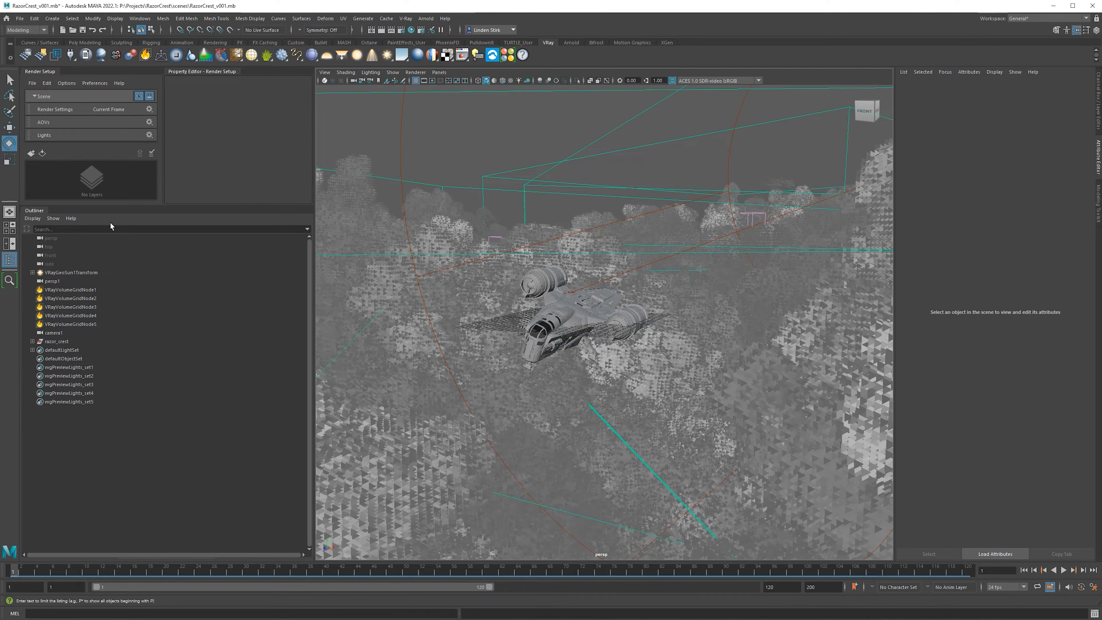
pyautogui.moveTo(123, 207); pyautogui.dragTo(129, 276)
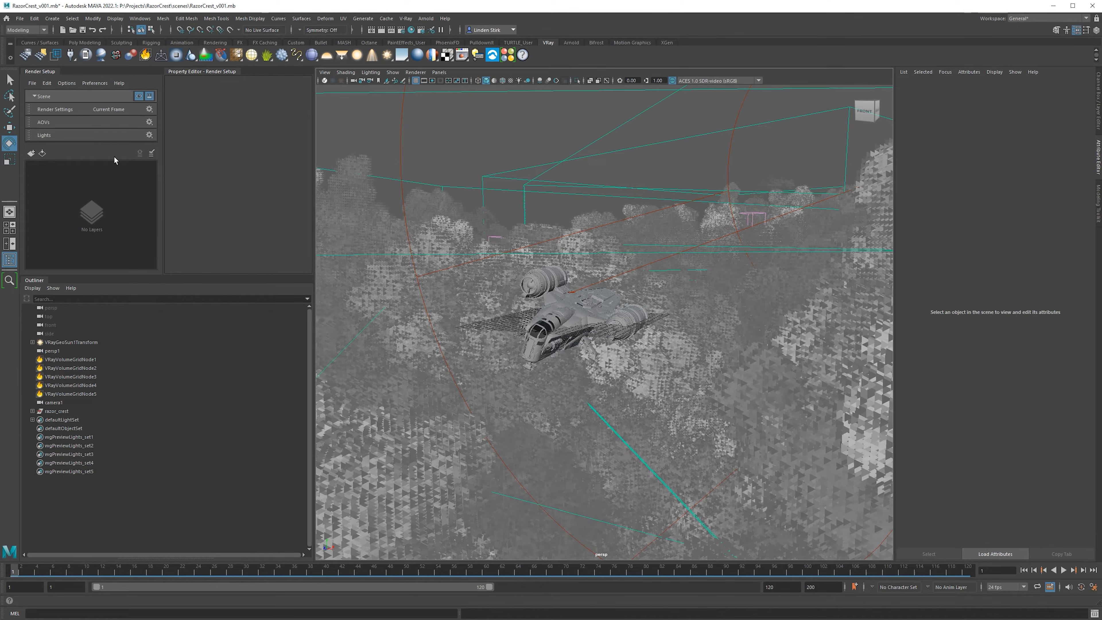
pyautogui.moveTo(194, 275); pyautogui.dragTo(194, 301)
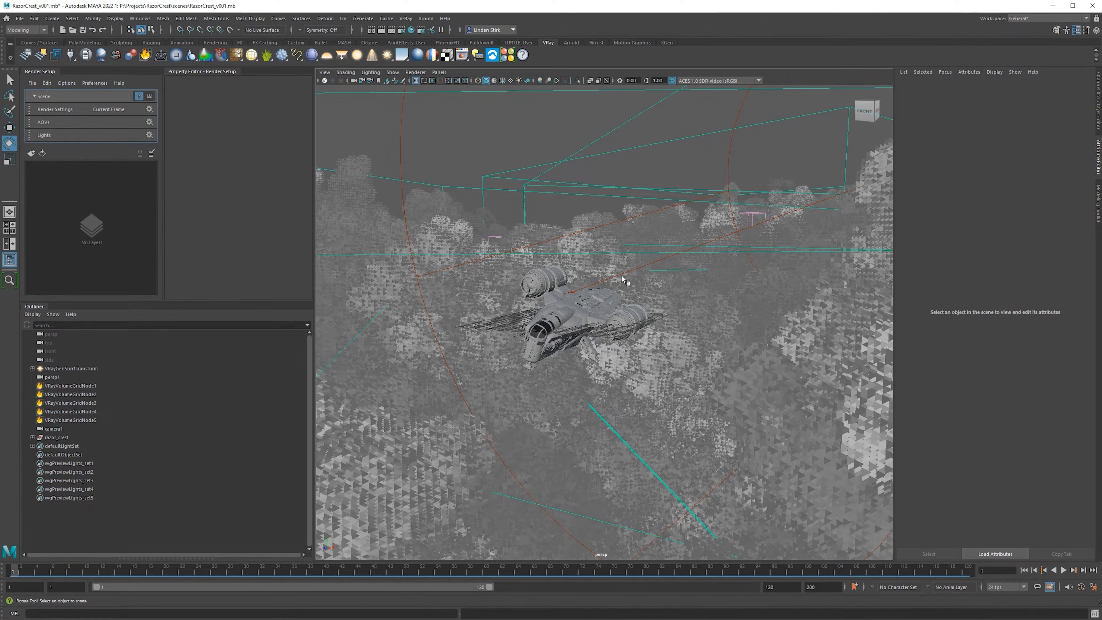
# Create a render layer named Razor_Crest and make the main scene the visible layer
pyautogui.click(31, 154)
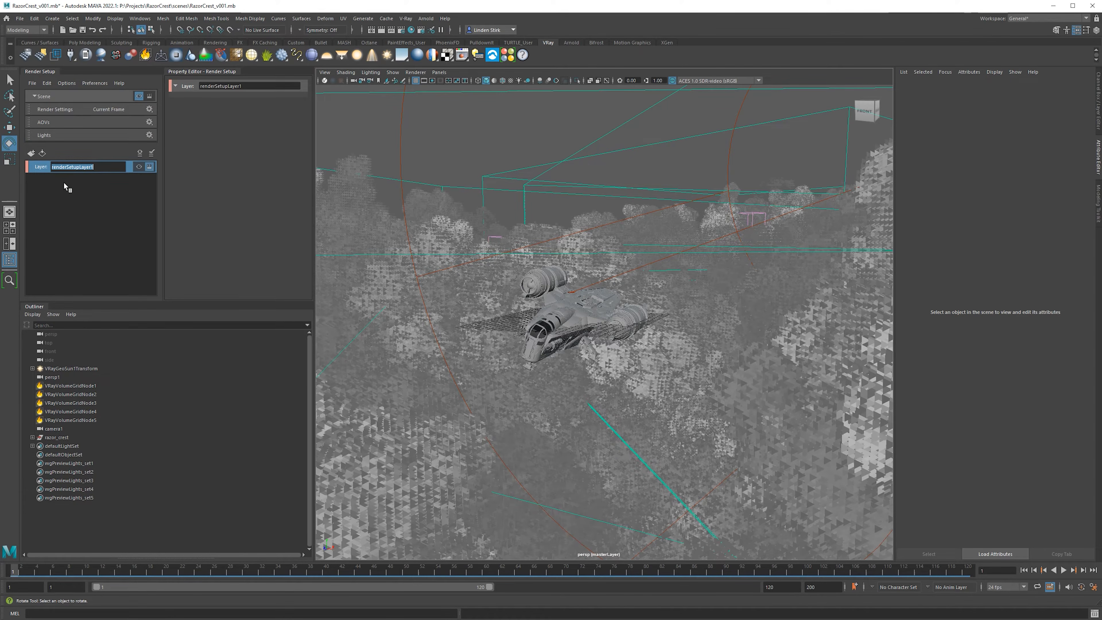
pyautogui.write('Razor_Crest')
pyautogui.press('Return')
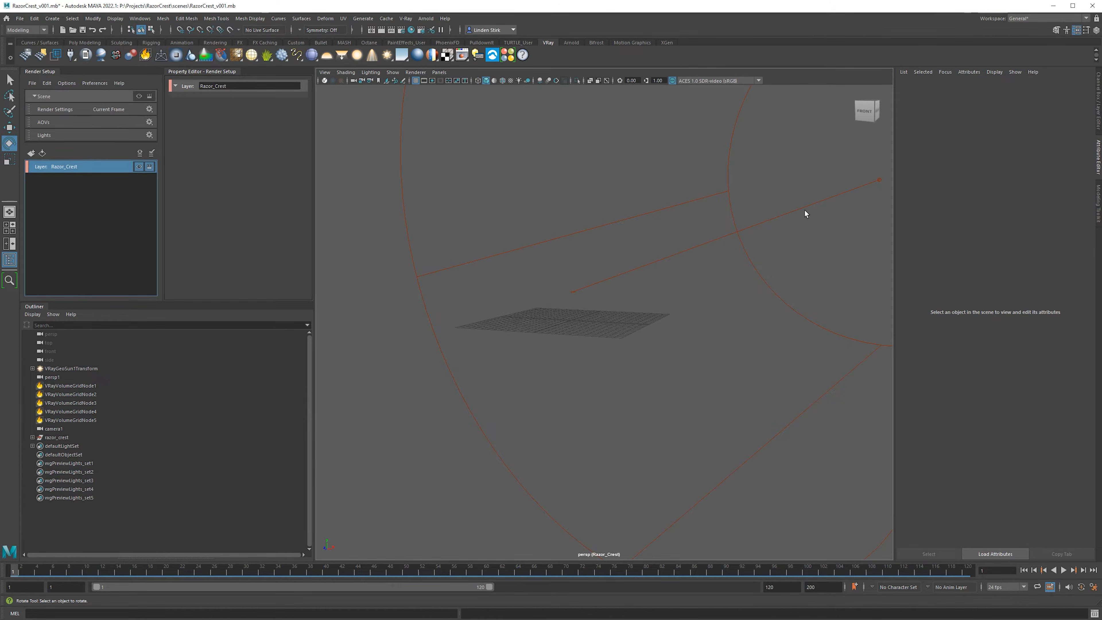
pyautogui.click(139, 96)
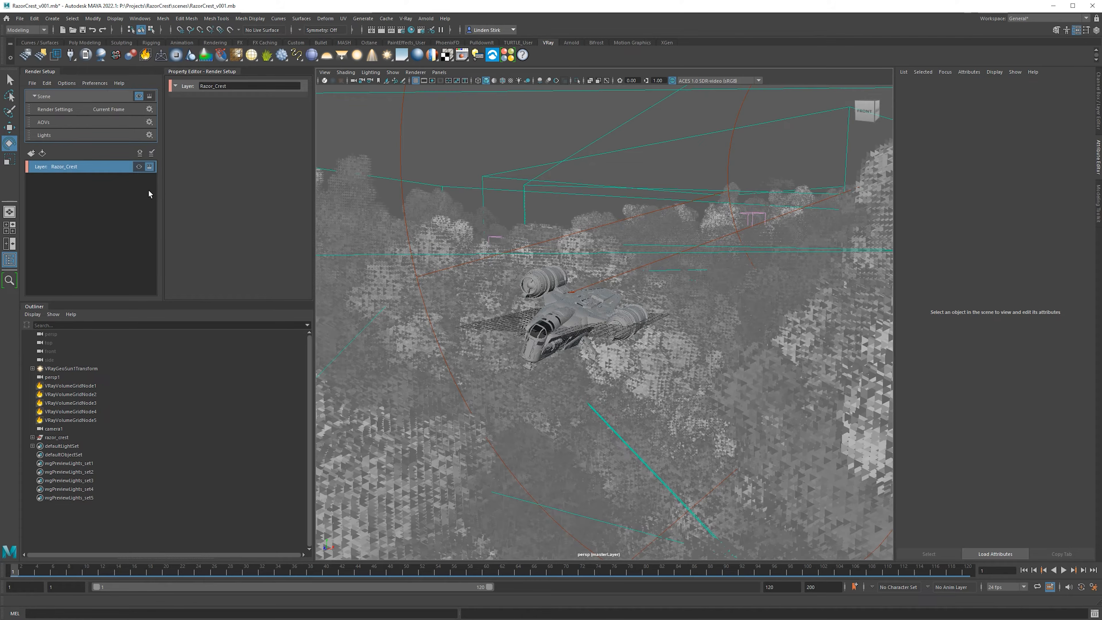
# Create a collection named ship in the Razor_Crest layer, widening the Property Editor to fit its options
pyautogui.rightClick(73, 166)
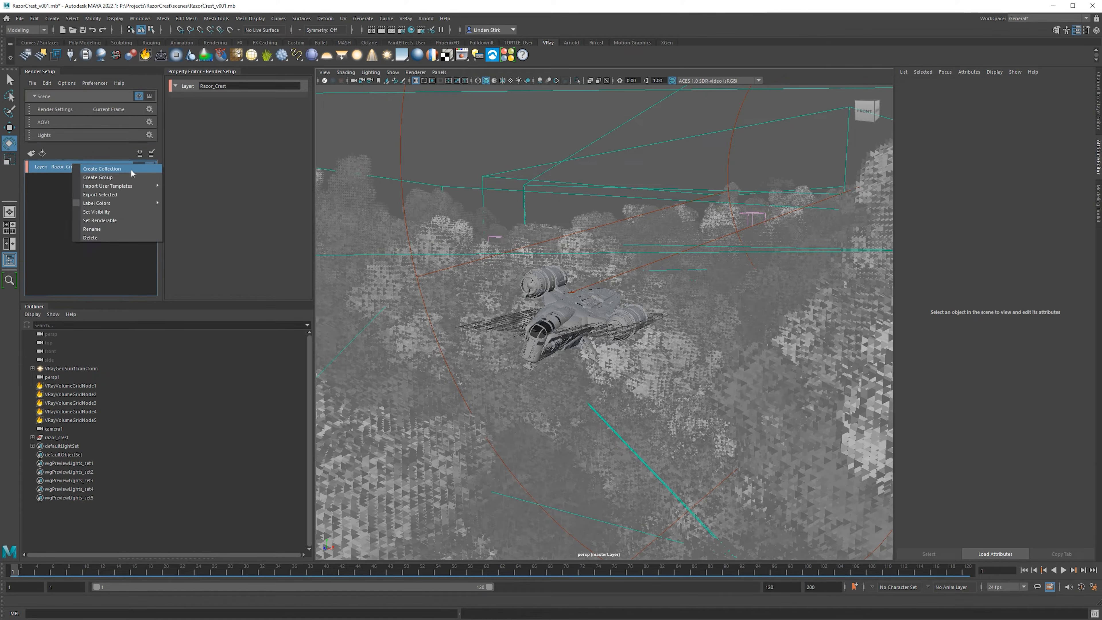
pyautogui.click(115, 169)
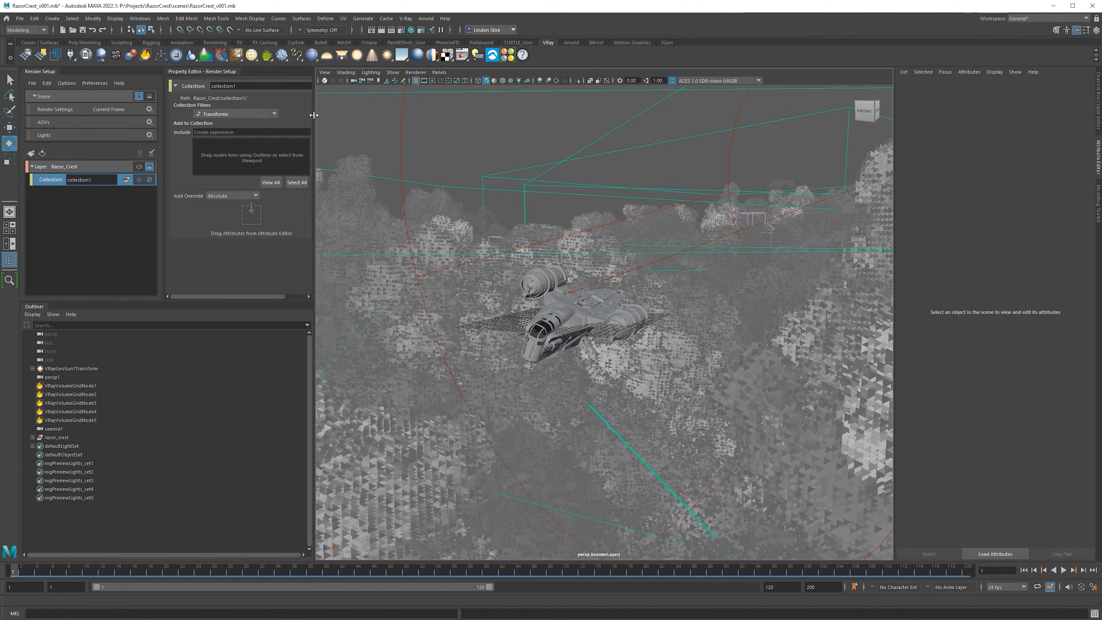
pyautogui.moveTo(318, 123); pyautogui.dragTo(363, 119)
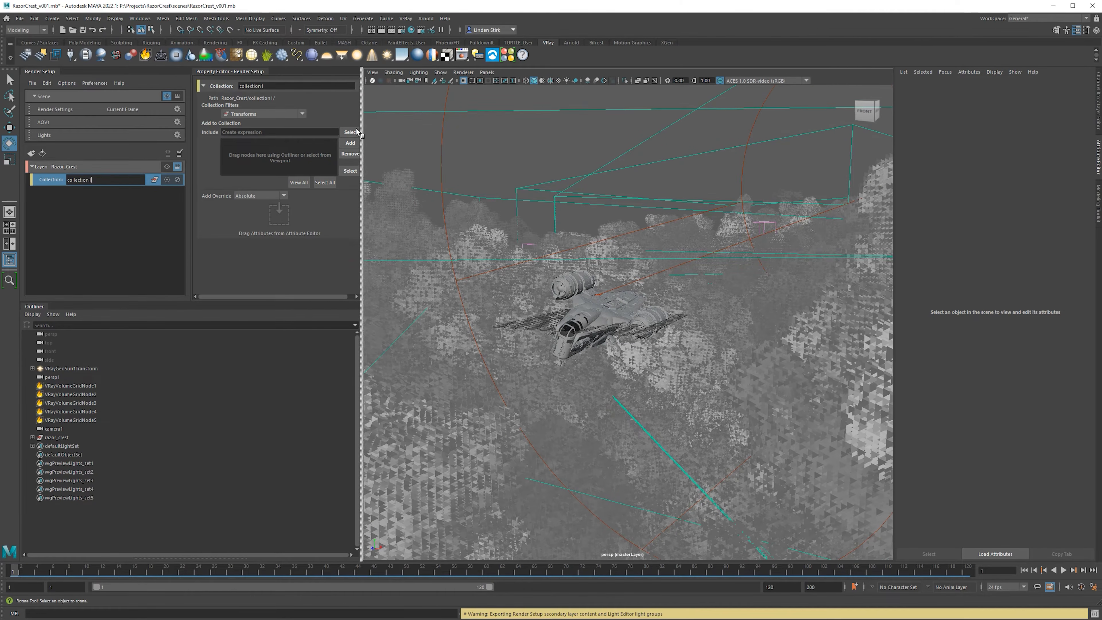
pyautogui.click(85, 193)
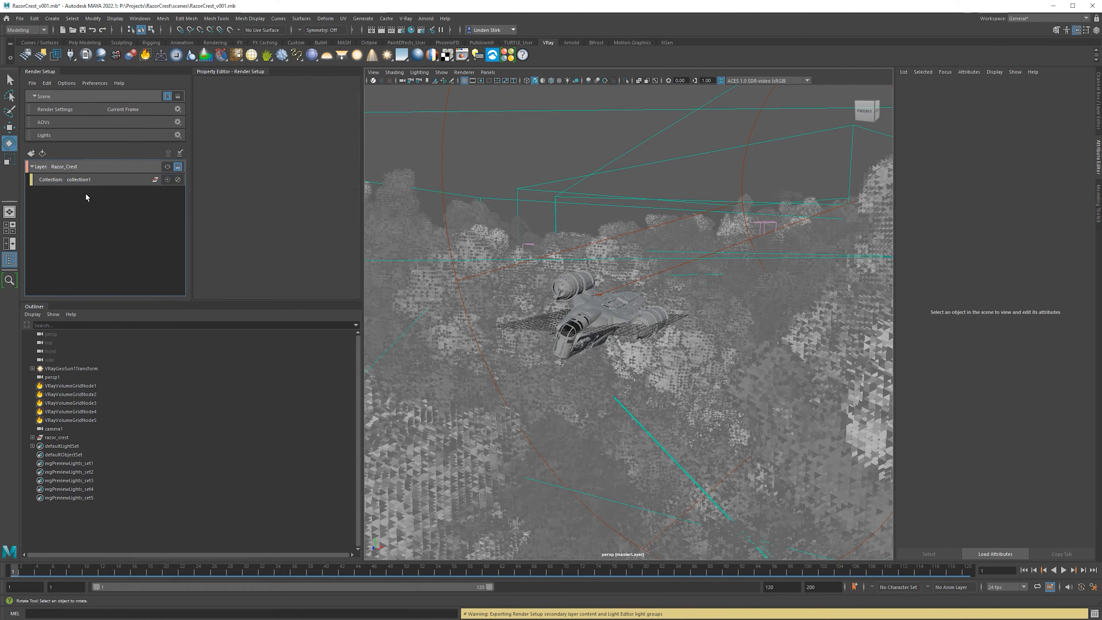
pyautogui.click(77, 179)
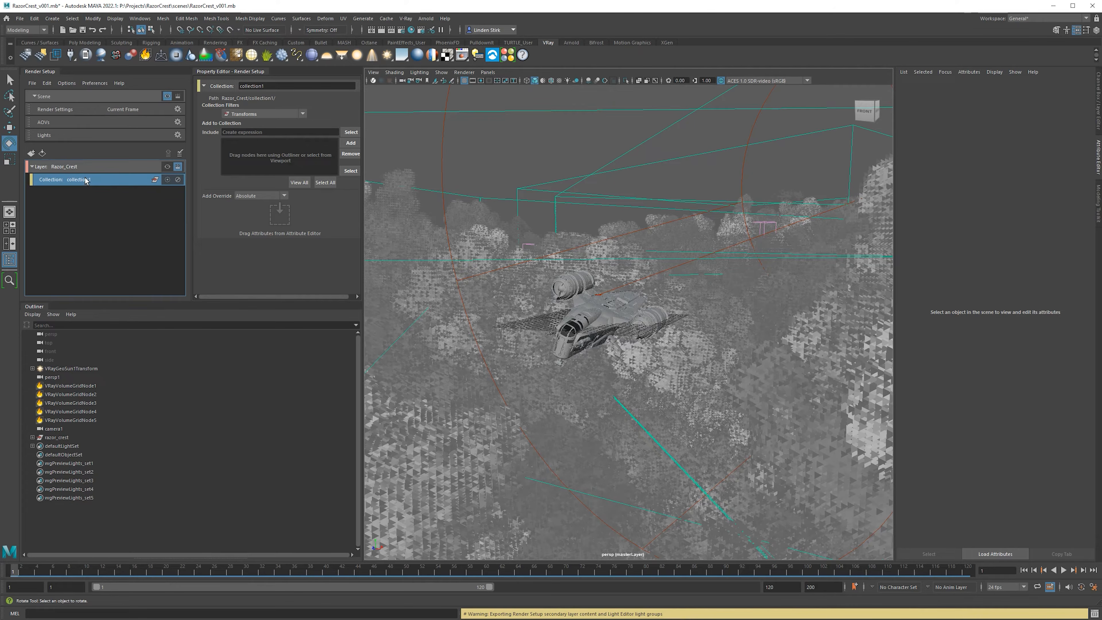
pyautogui.doubleClick(99, 180)
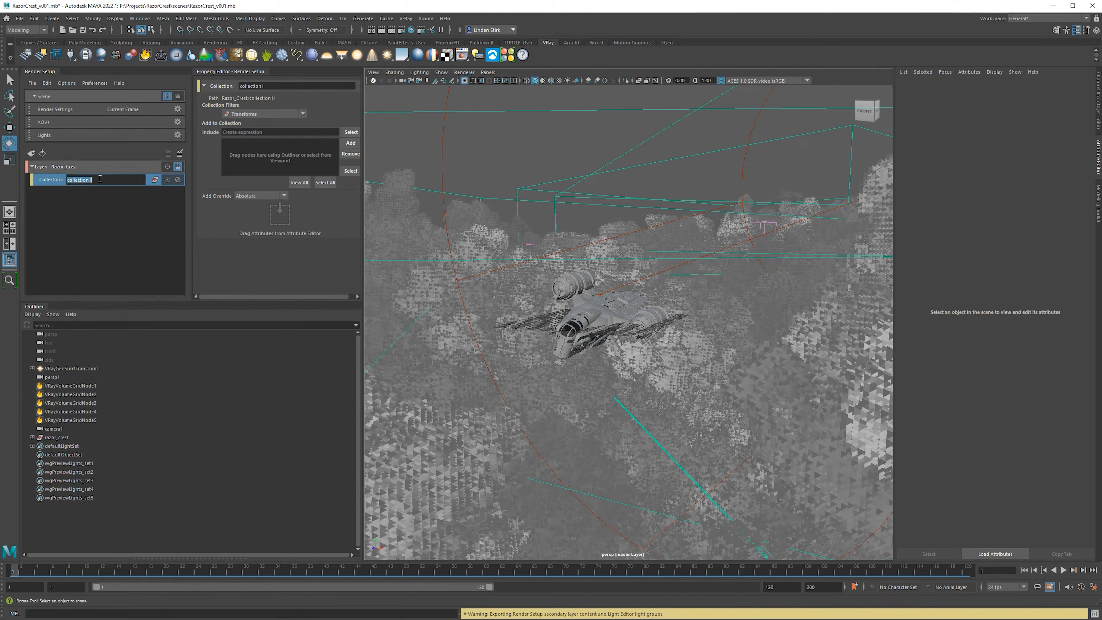
pyautogui.write('ship')
pyautogui.press('Return')
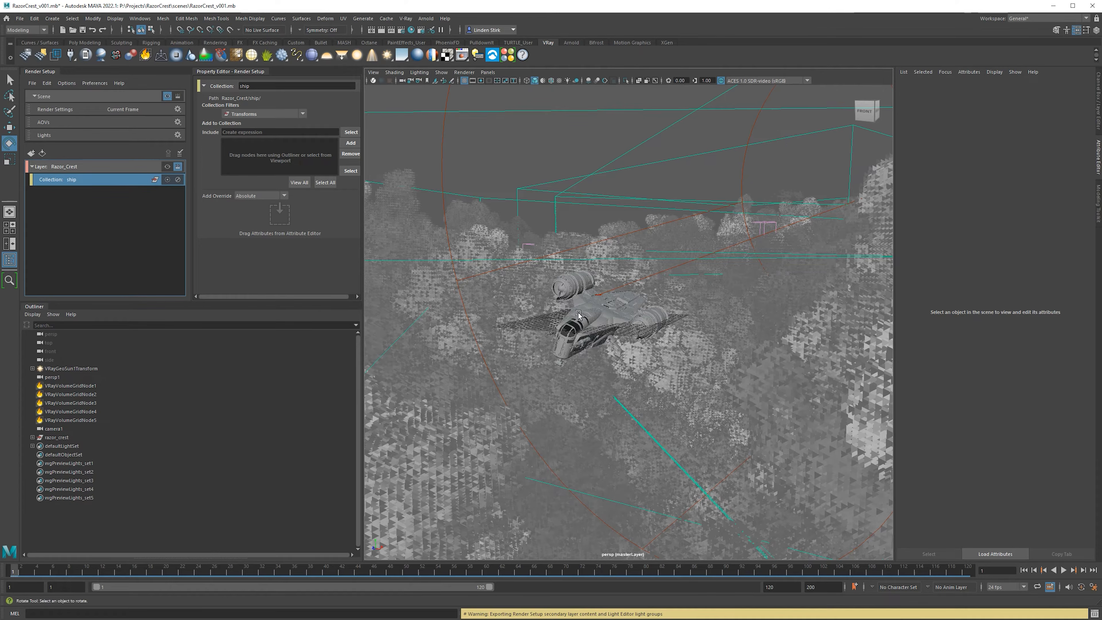
# Select the whole razor_crest group and add it to the ship collection
pyautogui.click(612, 301)
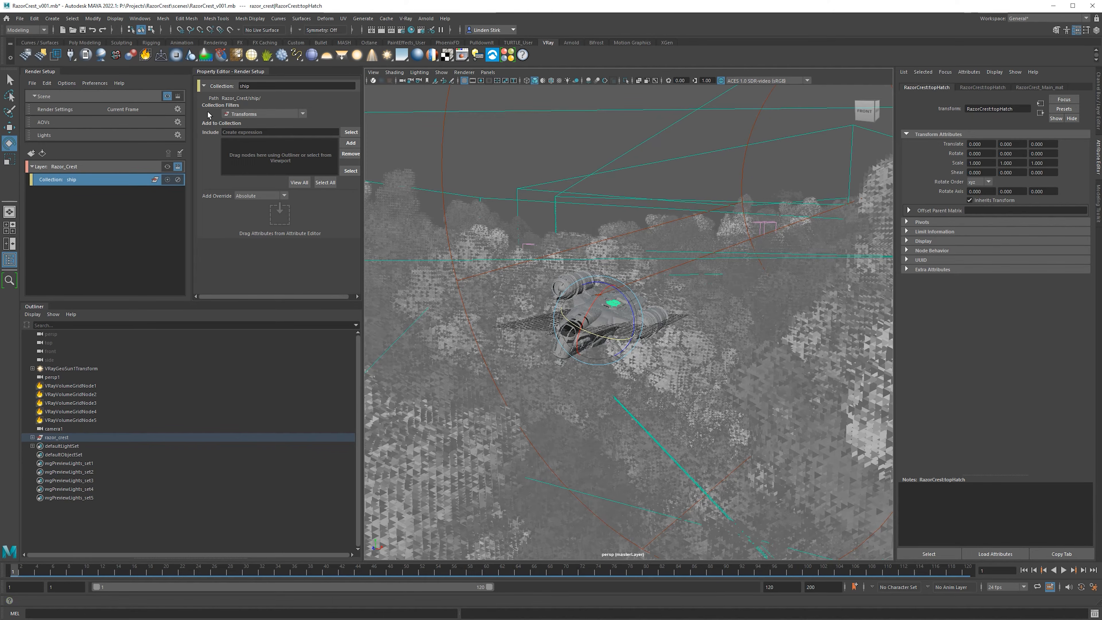
pyautogui.click(130, 29)
pyautogui.press('q')
pyautogui.click(613, 332)
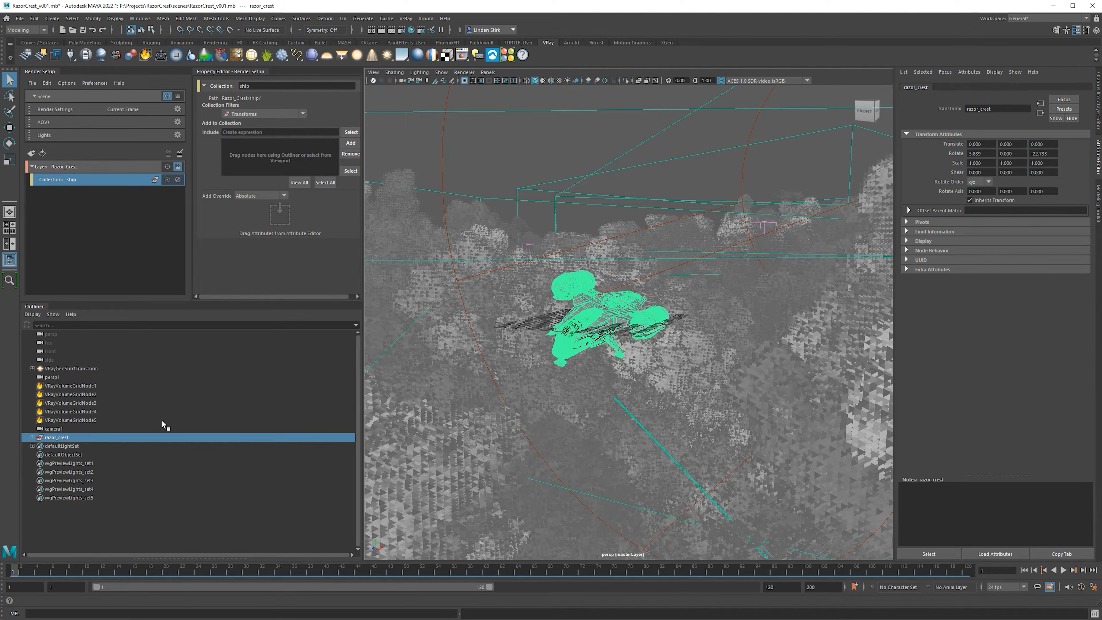
pyautogui.press('F8')
pyautogui.click(53, 440)
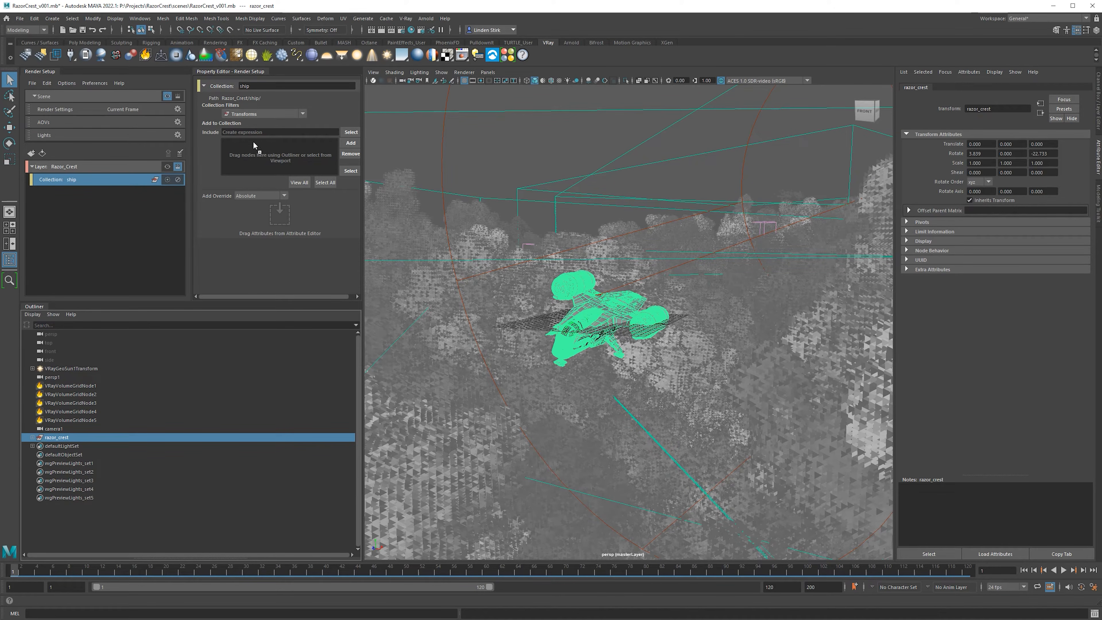
pyautogui.moveTo(247, 154); pyautogui.dragTo(255, 154)
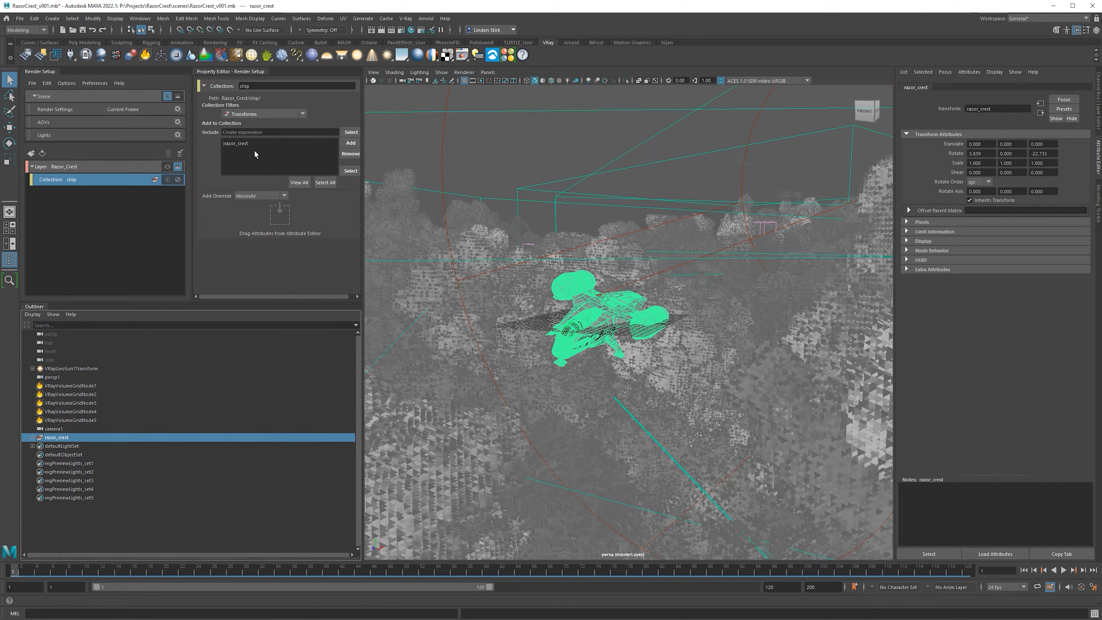
pyautogui.click(351, 143)
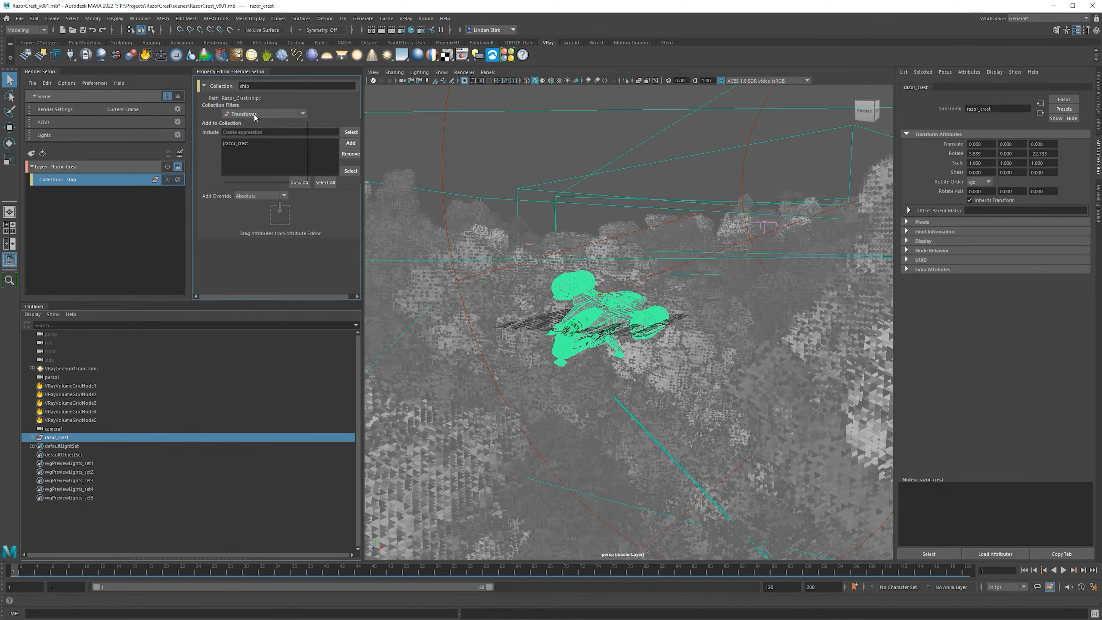
# Review the collection filter types, keeping Transforms, and show the Razor_Crest layer in the viewport
pyautogui.click(250, 116)
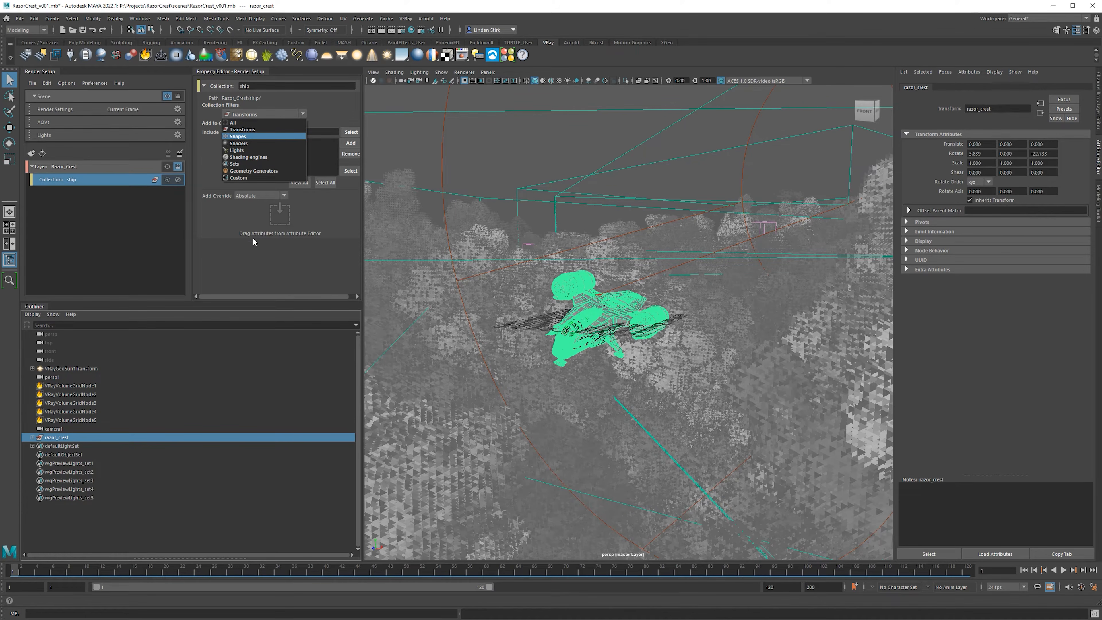
pyautogui.click(237, 258)
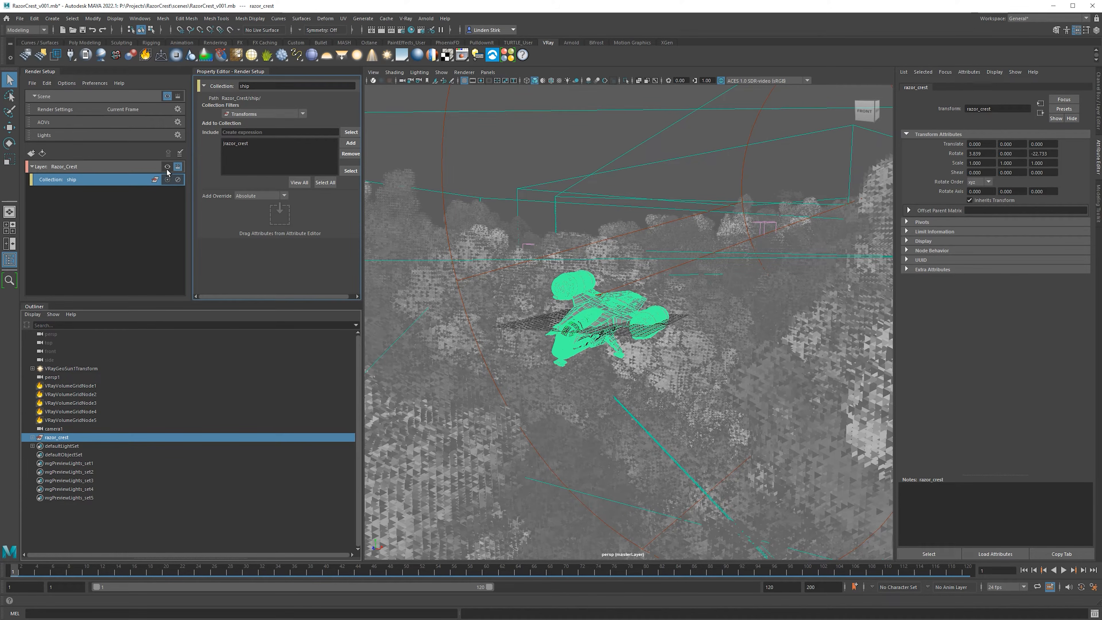
pyautogui.click(167, 168)
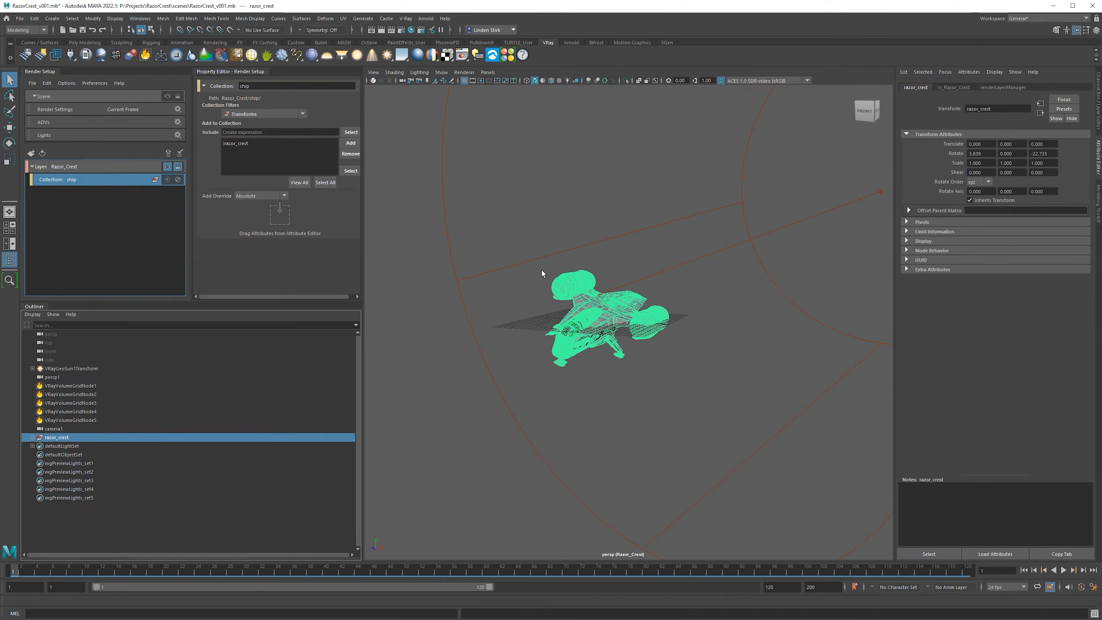
pyautogui.moveTo(603, 287)
pyautogui.keyDown('alt'); pyautogui.mouseDown()
pyautogui.moveTo(783, 271)
pyautogui.moveTo(586, 278)
pyautogui.mouseUp(); pyautogui.keyUp('alt')
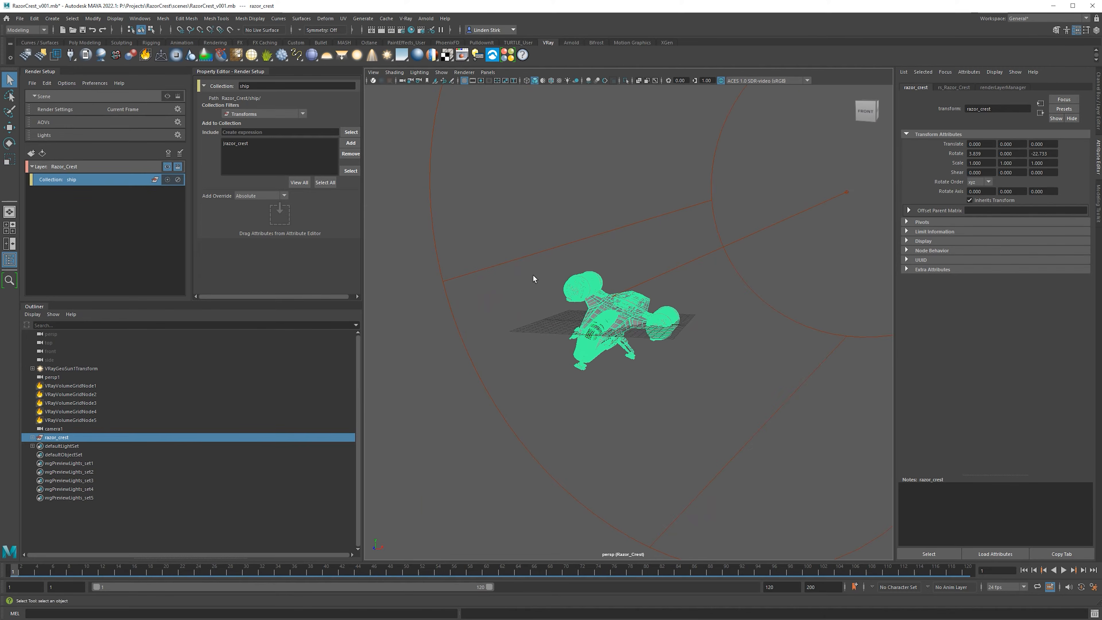
# Create a second render layer named Clouds
pyautogui.click(162, 196)
pyautogui.click(31, 153)
pyautogui.write('c')
pyautogui.press('Return')
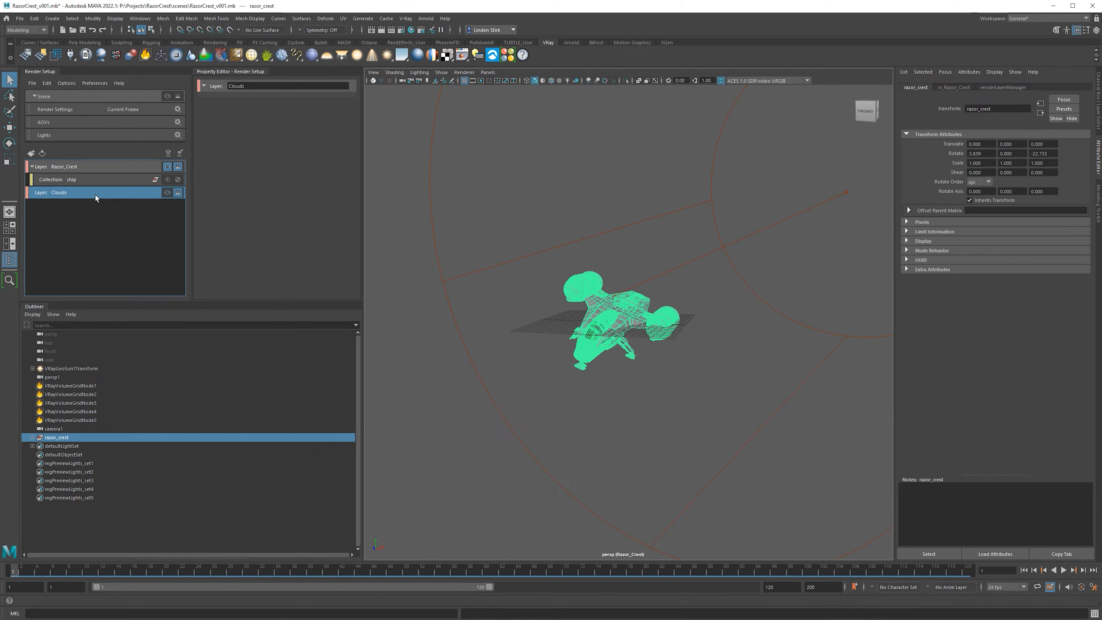
# Create a collection in the Clouds layer and add VRayVolumeGridNode1 through VRayVolumeGridNode5 to it
pyautogui.rightClick(95, 199)
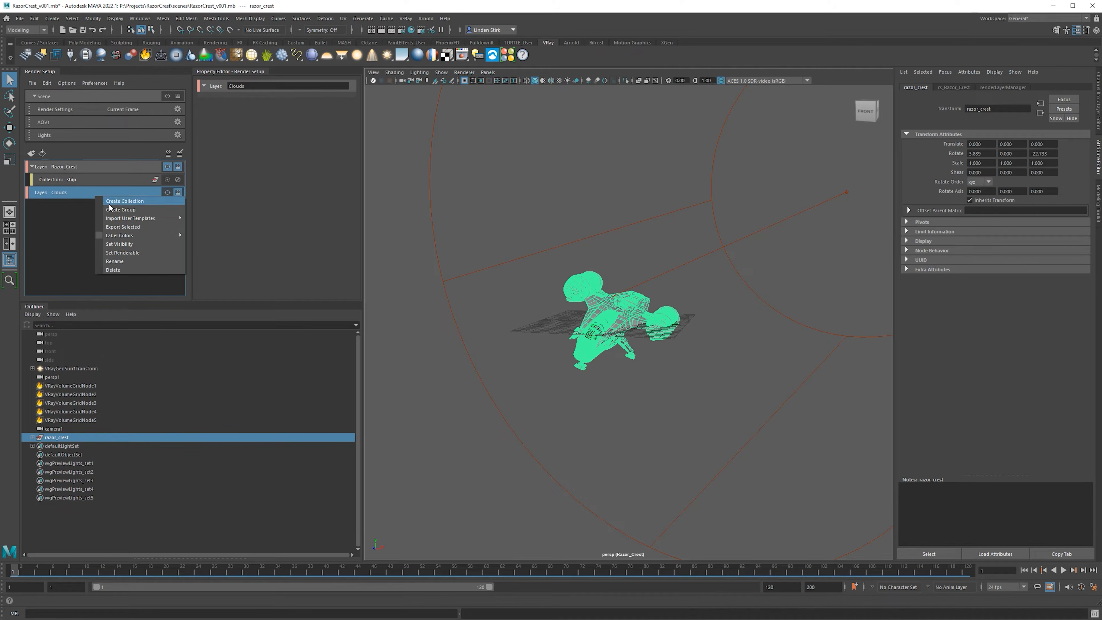
pyautogui.click(125, 202)
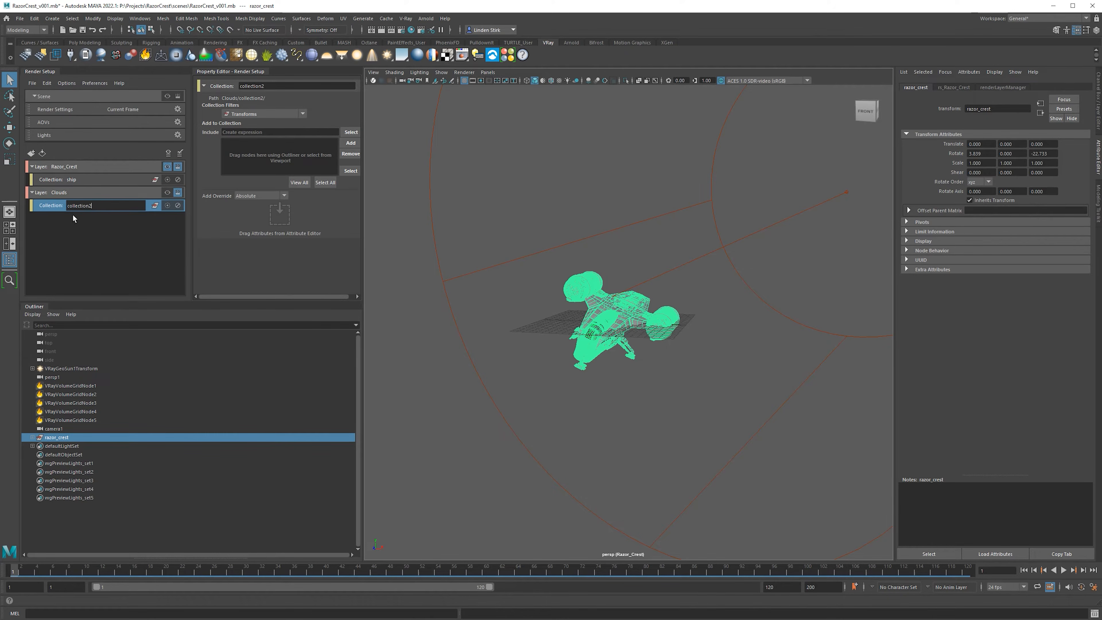
pyautogui.click(81, 387)
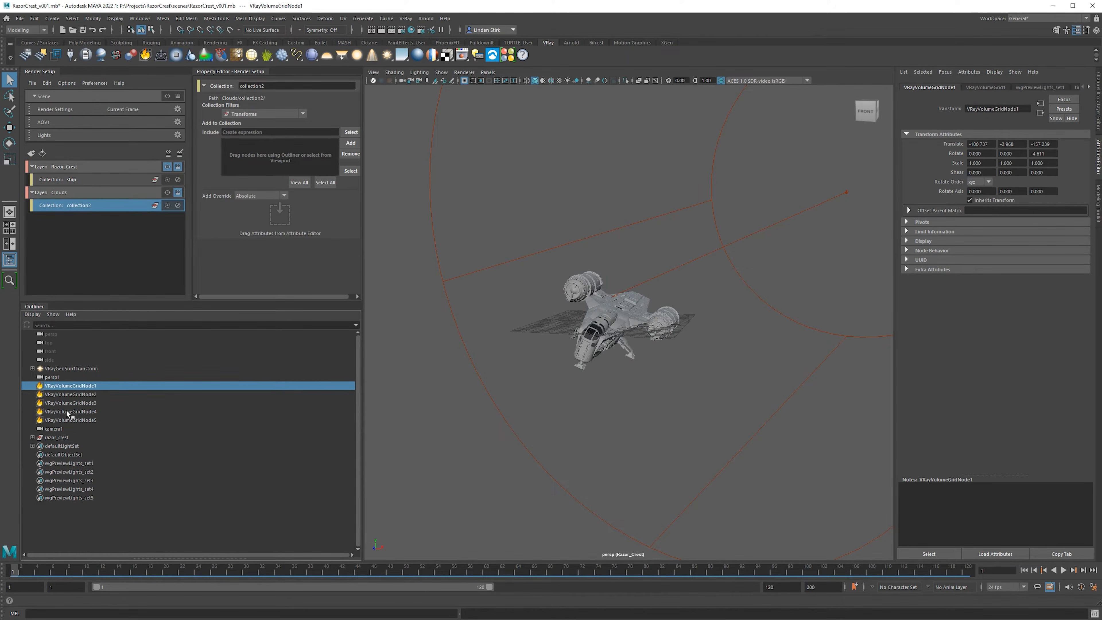
pyautogui.keyDown('shift'); pyautogui.click(65, 420); pyautogui.keyUp('shift')
pyautogui.moveTo(73, 396); pyautogui.dragTo(352, 146)
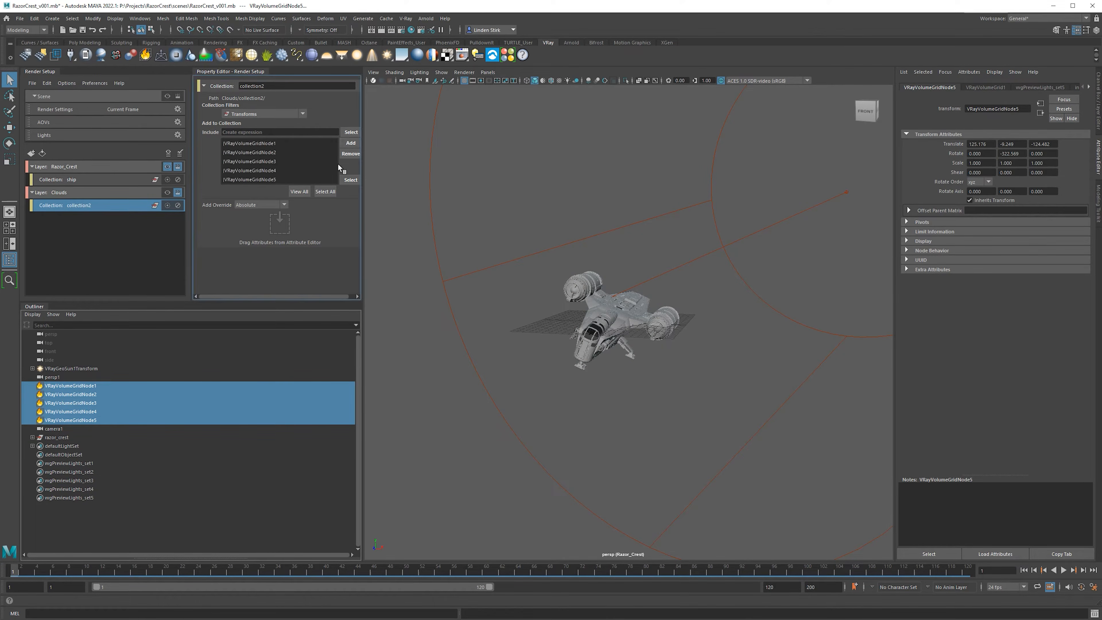
# Make Clouds the visible render layer and inspect the cloud volumes in the viewport
pyautogui.click(165, 256)
pyautogui.click(166, 193)
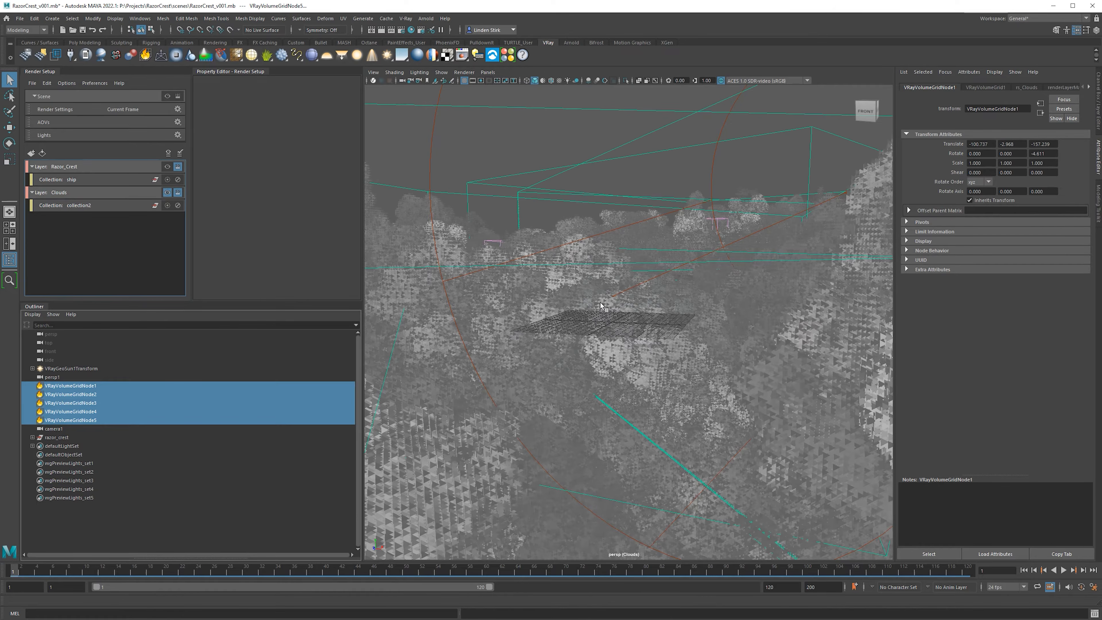
pyautogui.moveTo(610, 253)
pyautogui.keyDown('alt'); pyautogui.mouseDown()
pyautogui.moveTo(657, 253)
pyautogui.moveTo(602, 250)
pyautogui.mouseUp(); pyautogui.keyUp('alt')
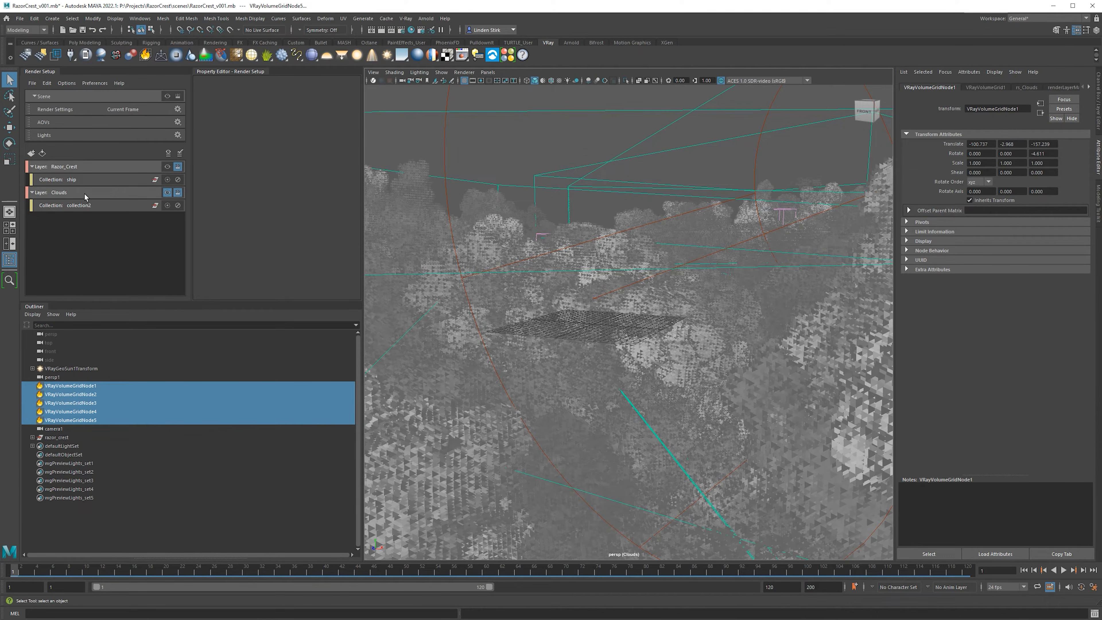
# Switch the visible render layer to Razor_Crest and back to Clouds to compare their contents
pyautogui.click(84, 167)
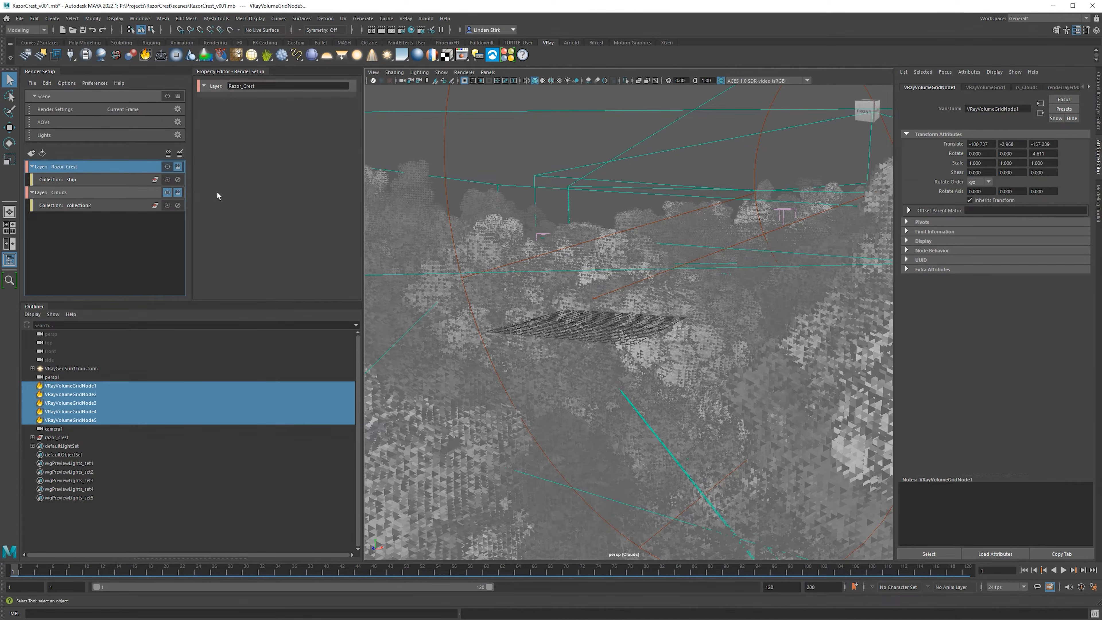
pyautogui.click(167, 166)
pyautogui.click(167, 192)
pyautogui.click(157, 235)
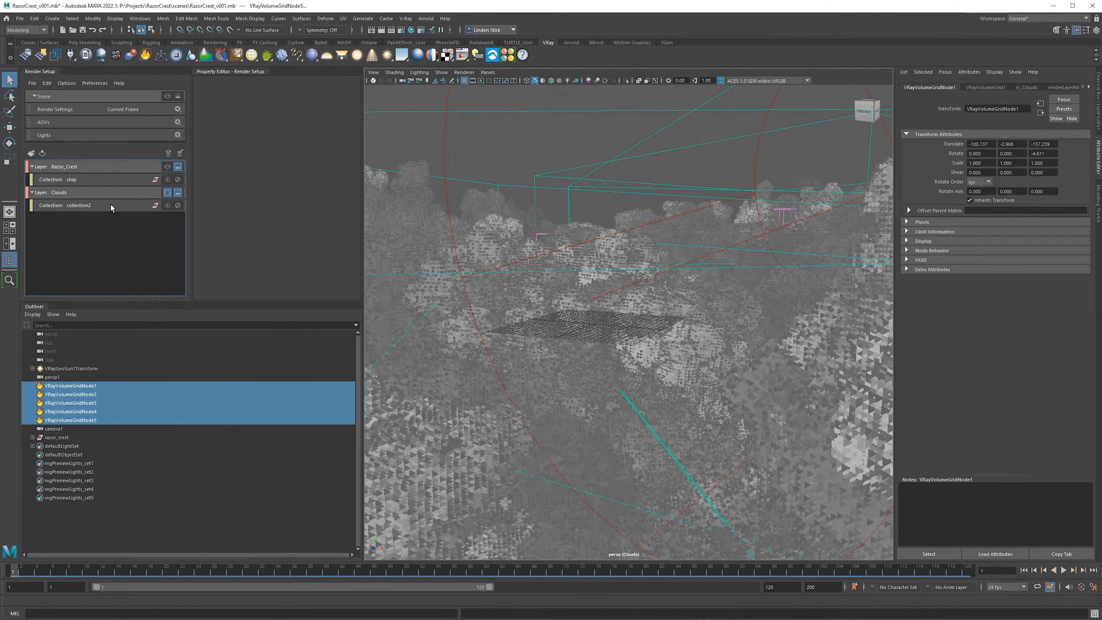
# Create a third render layer named Sky
pyautogui.click(30, 153)
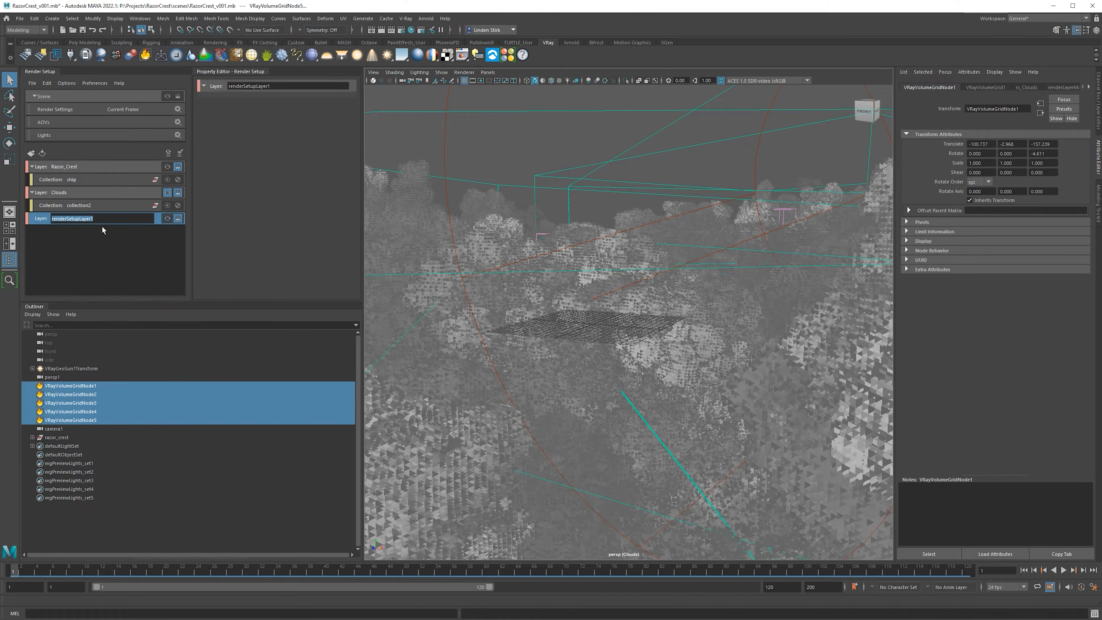
pyautogui.write('Sky')
pyautogui.press('Return')
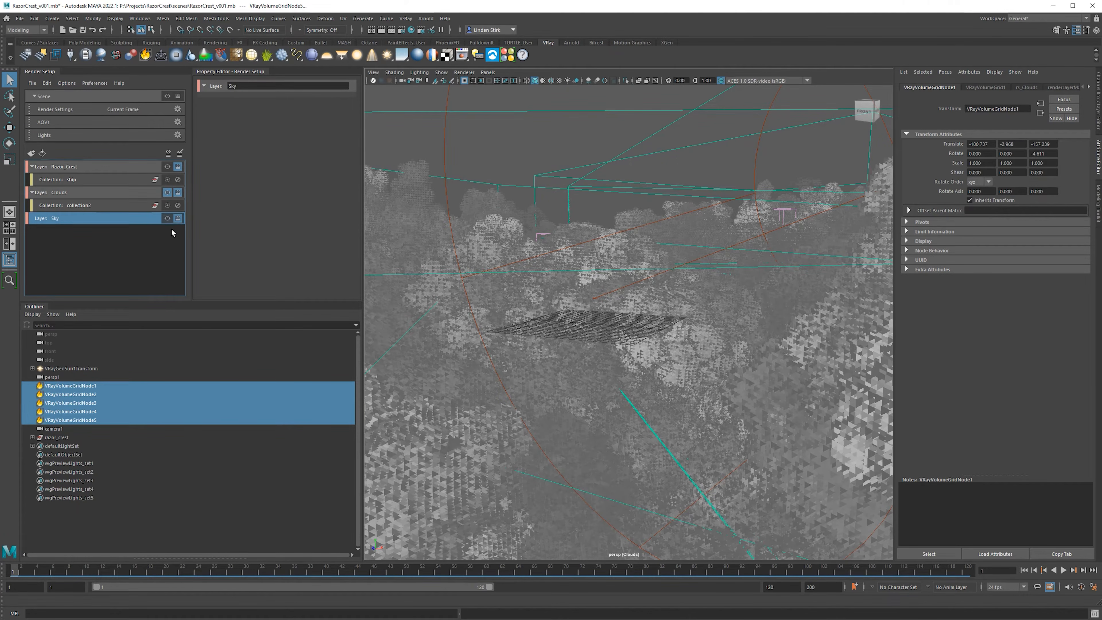
# Render the Sky, Clouds and Razor_Crest layers one after another to check what each contains
pyautogui.click(167, 218)
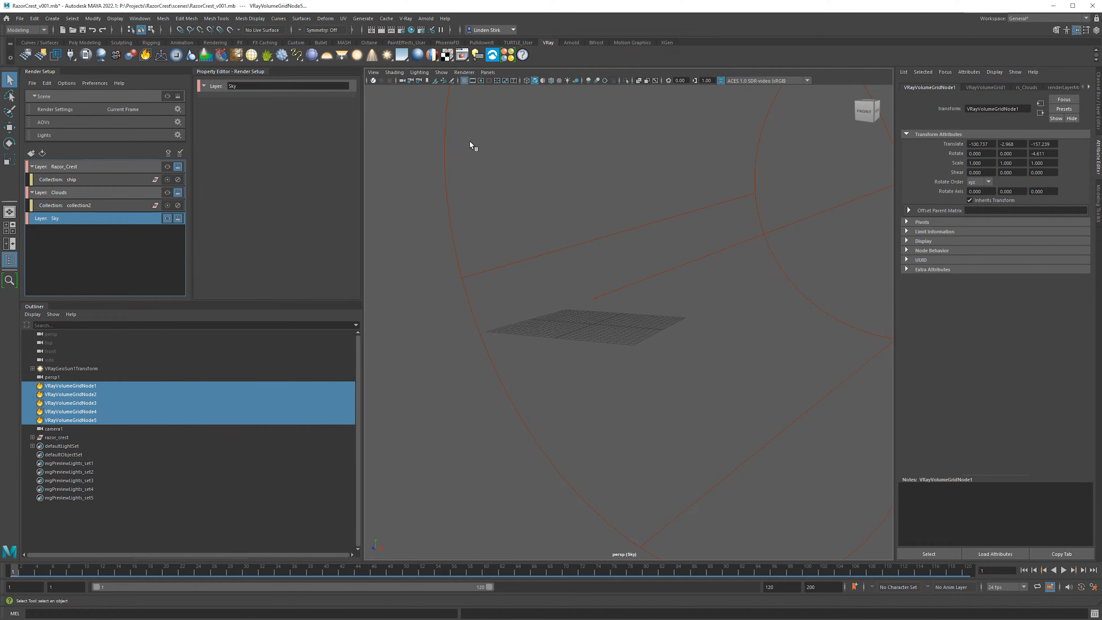
pyautogui.click(391, 30)
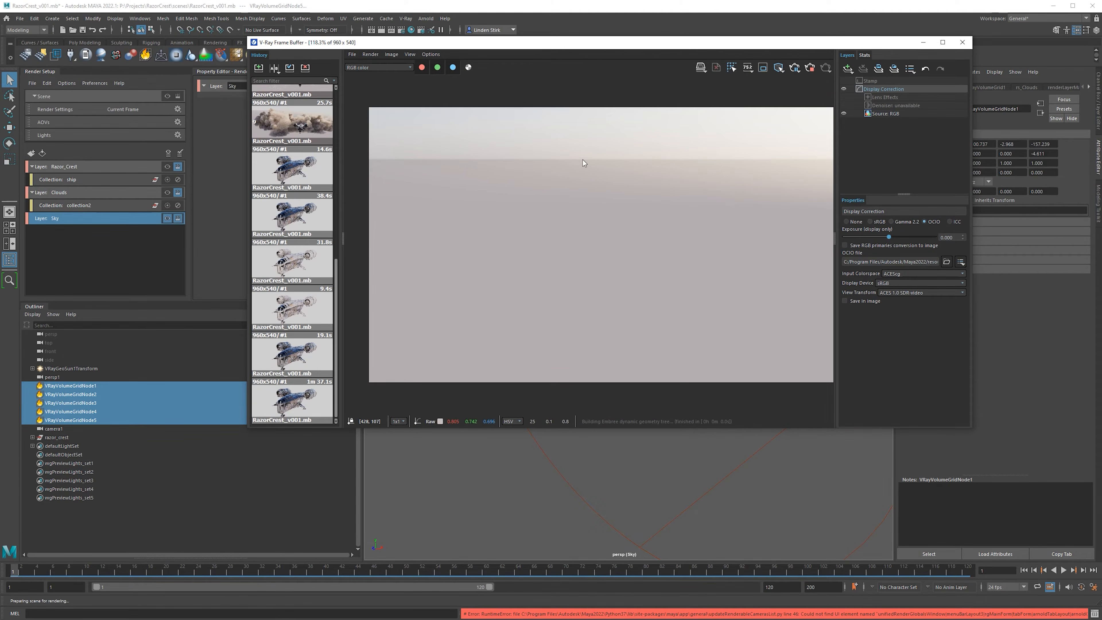
pyautogui.click(166, 193)
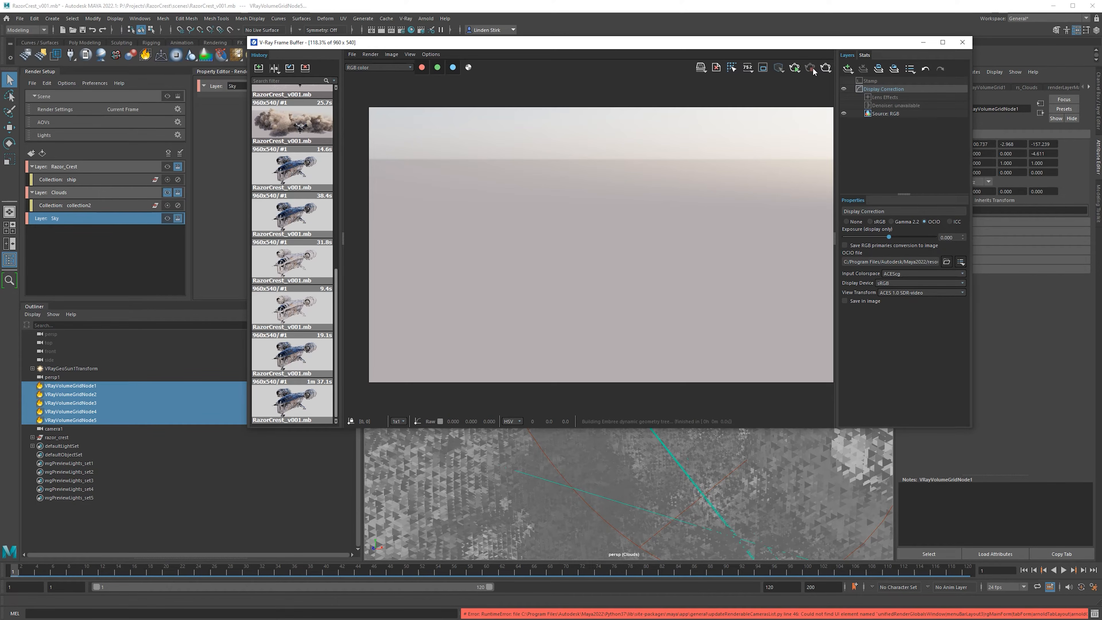
pyautogui.click(794, 68)
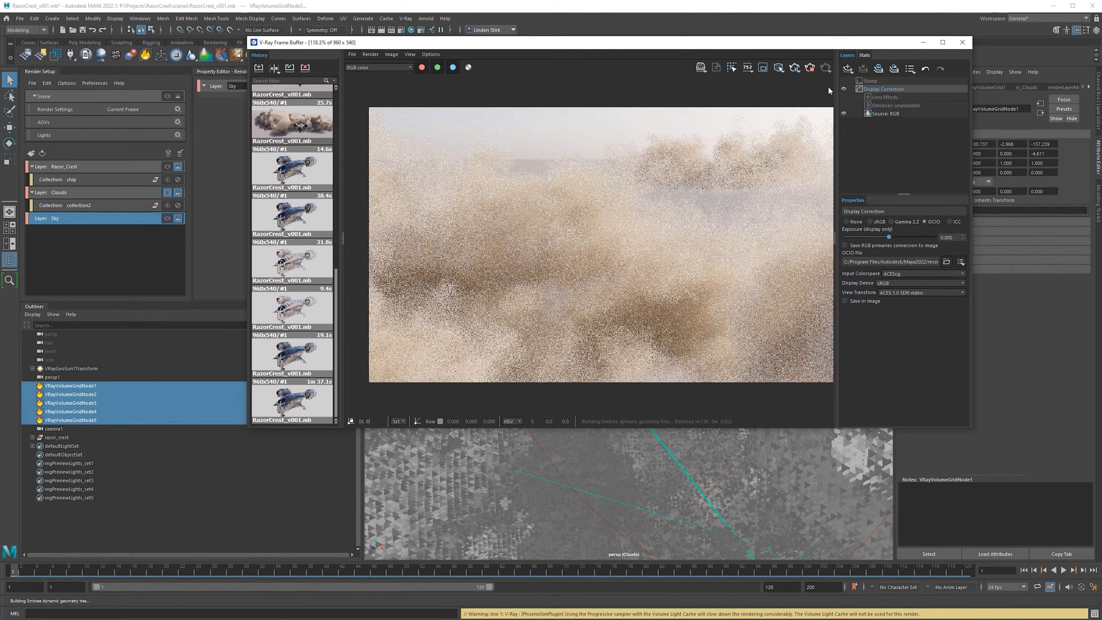
pyautogui.click(813, 69)
pyautogui.click(167, 166)
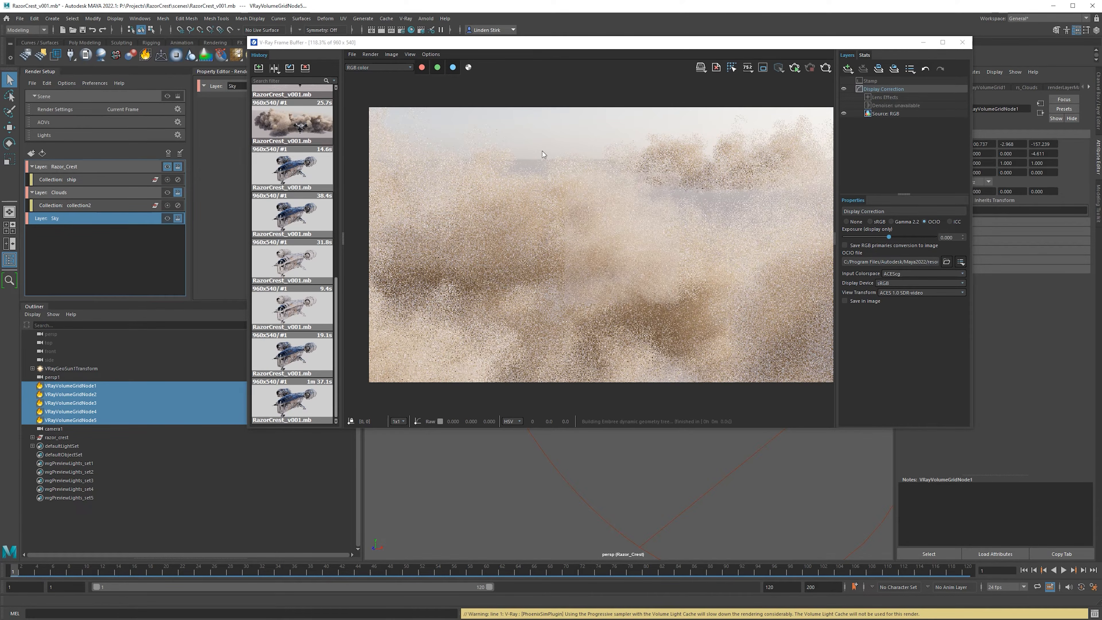
pyautogui.click(796, 69)
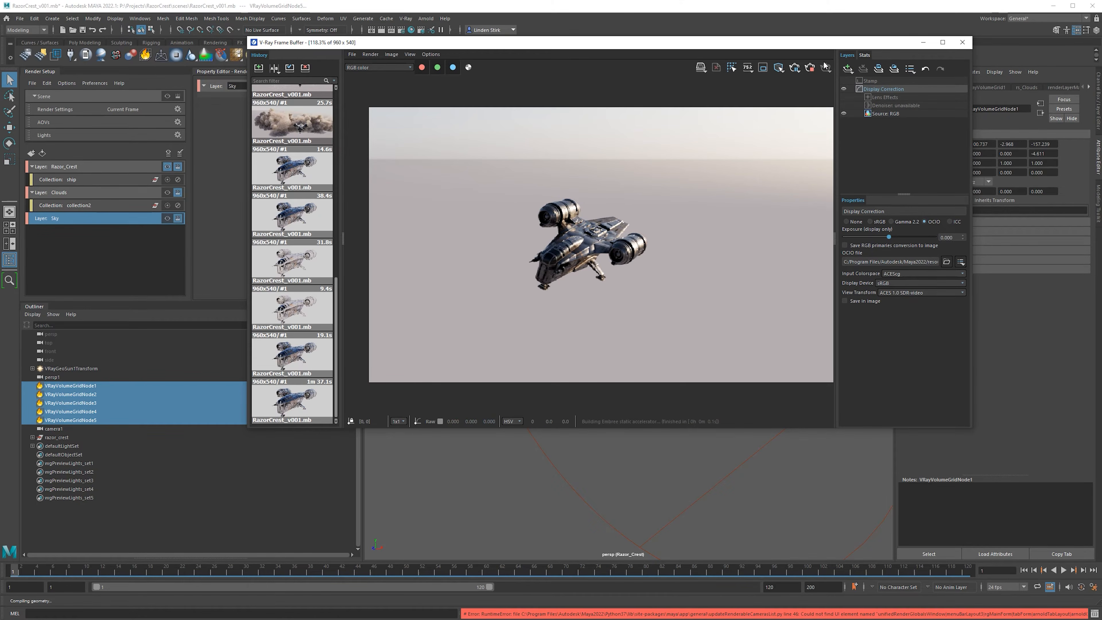
# Save the scene as the new version RazorCrest_v002, select the Razor_Crest layer and close the V-Ray Frame Buffer
pyautogui.hotkey('ctrl', 'alt', 's')
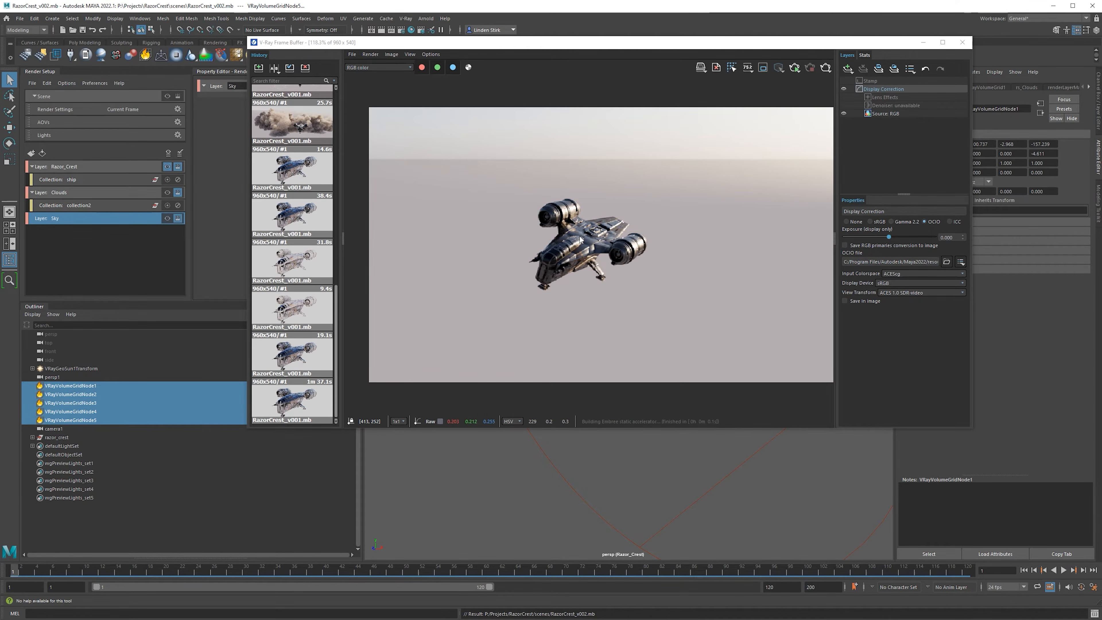
pyautogui.moveTo(725, 43); pyautogui.dragTo(687, 52)
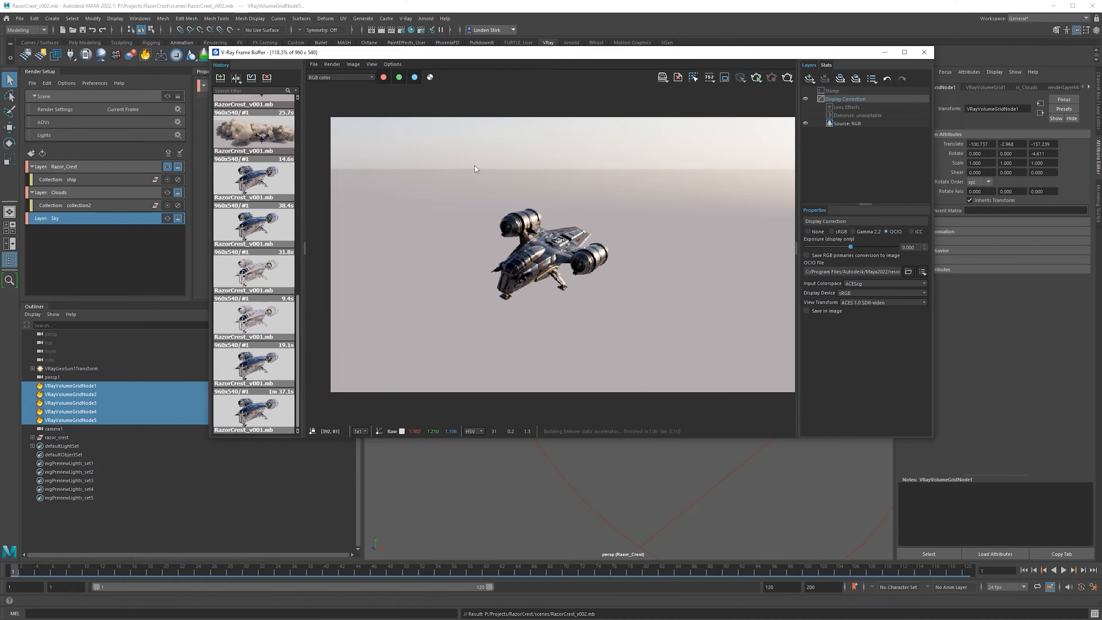
pyautogui.click(128, 167)
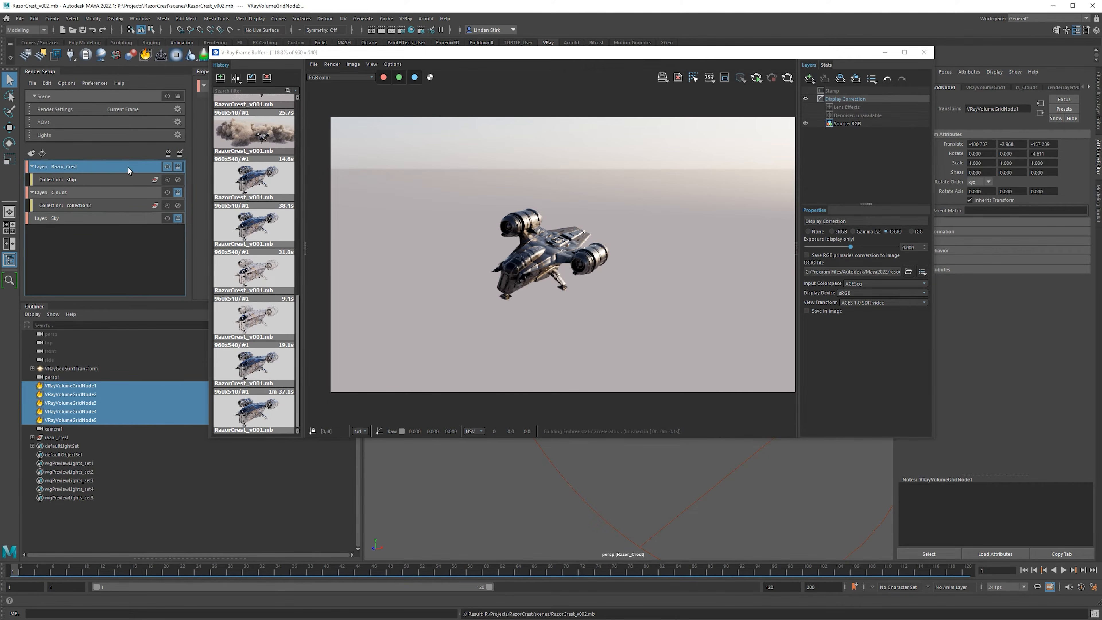
pyautogui.click(924, 52)
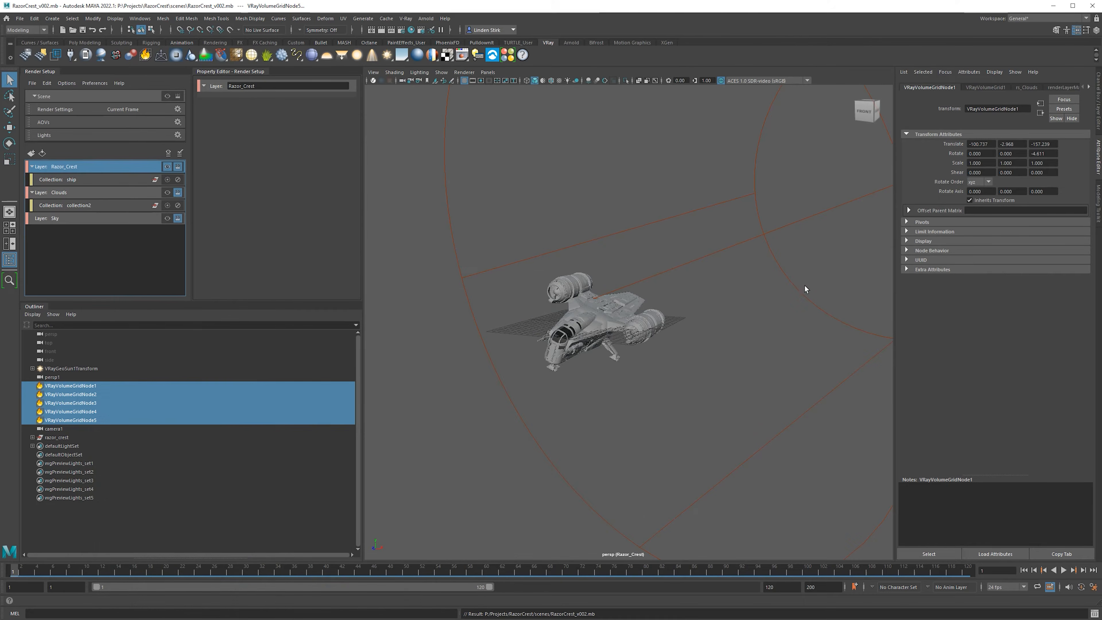
# Open the Environment overrides in the Razor_Crest layer's render settings and inspect the node connected to the background texture
pyautogui.click(401, 31)
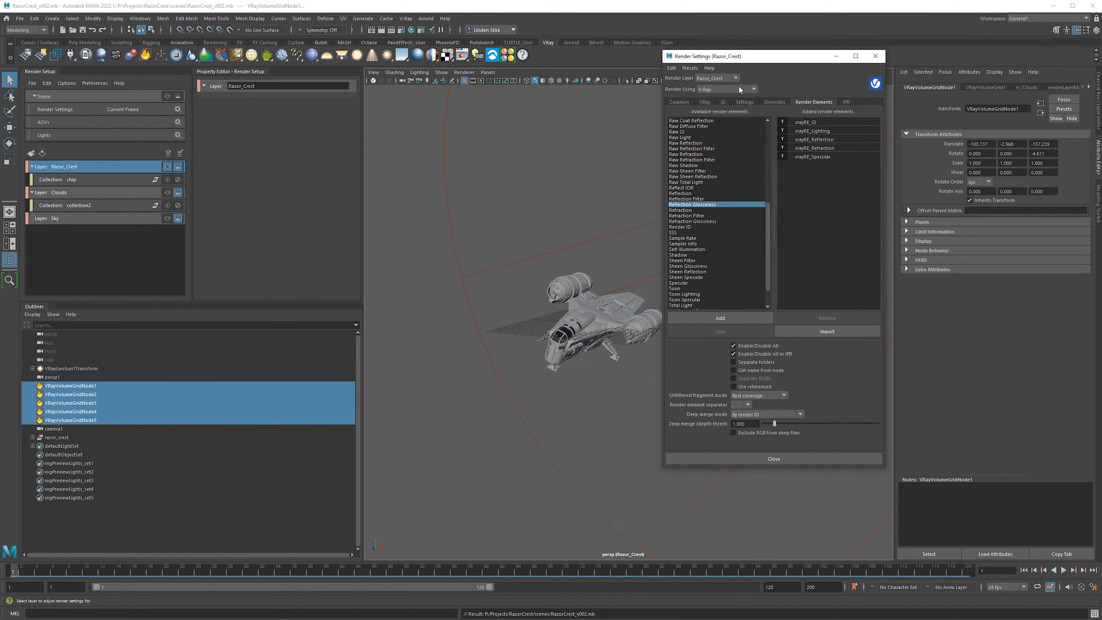
pyautogui.click(767, 102)
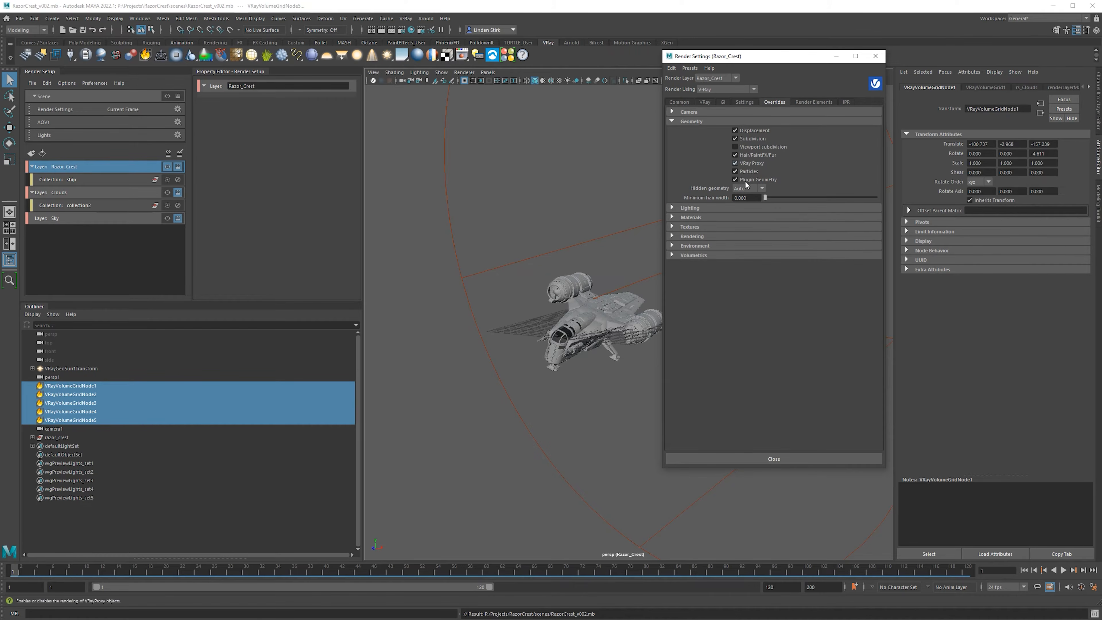
pyautogui.click(699, 246)
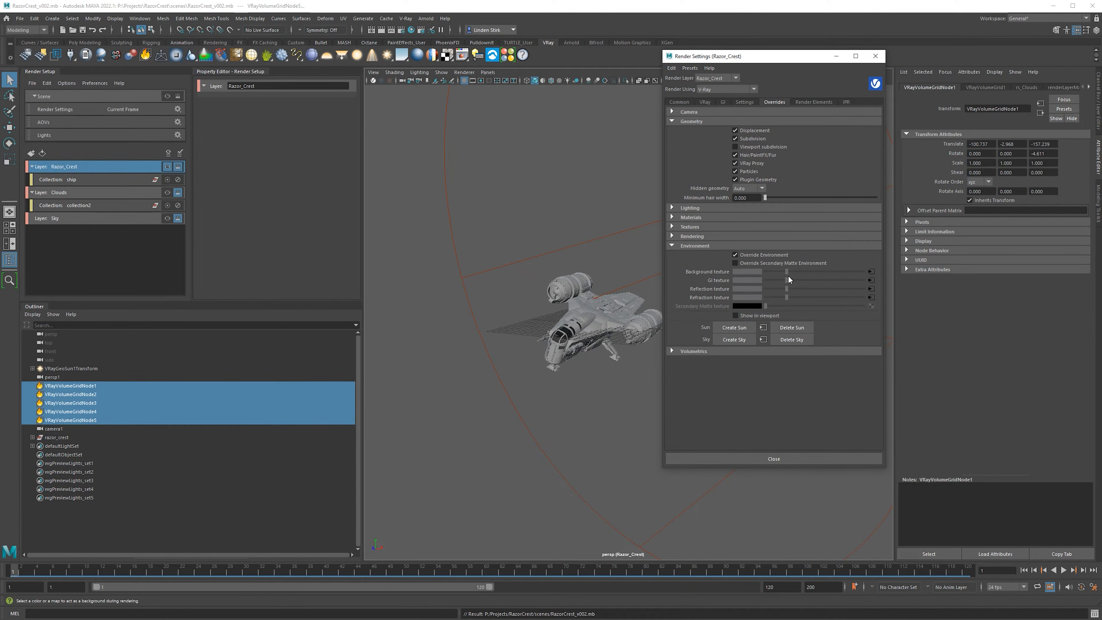
pyautogui.click(871, 271)
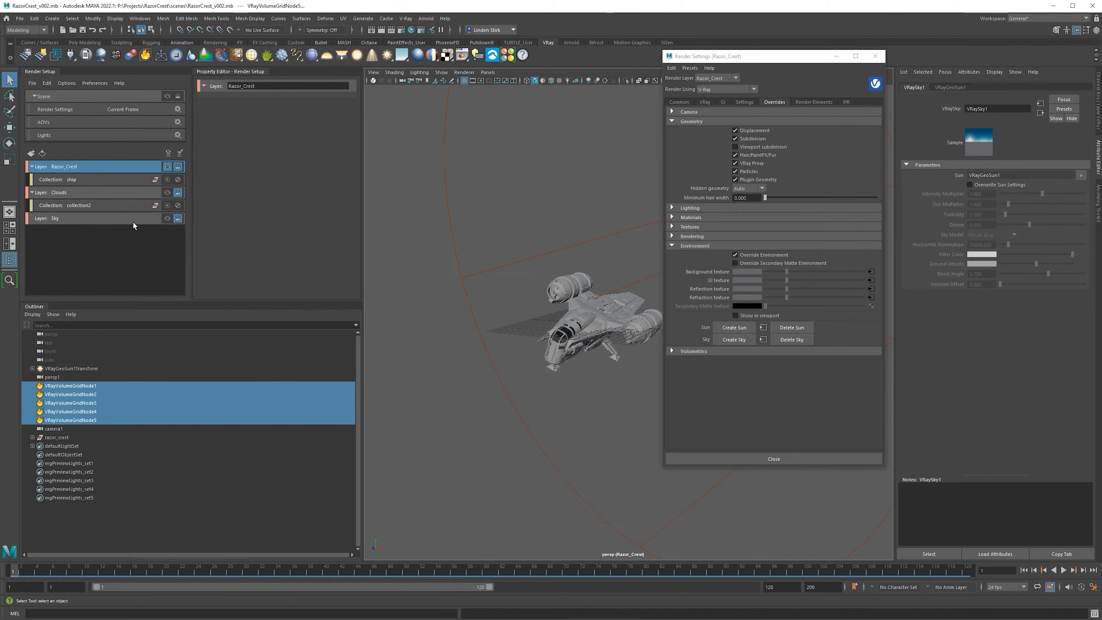
# Create an absolute override of the environment background texture for the Razor_Crest layer and set its color to black
pyautogui.rightClick(714, 377)
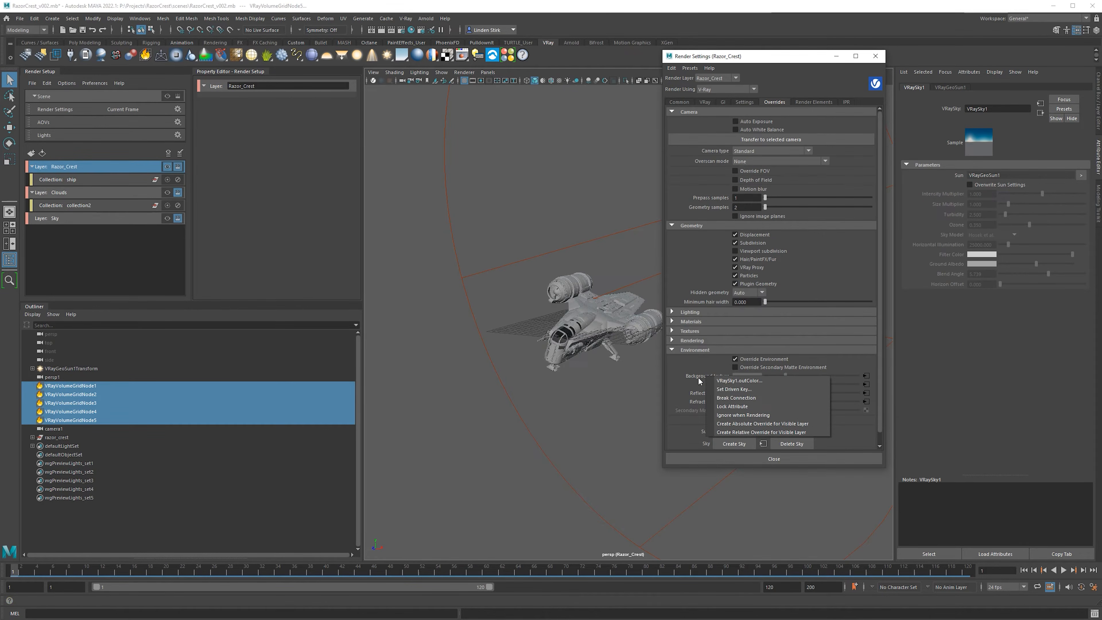
pyautogui.click(739, 424)
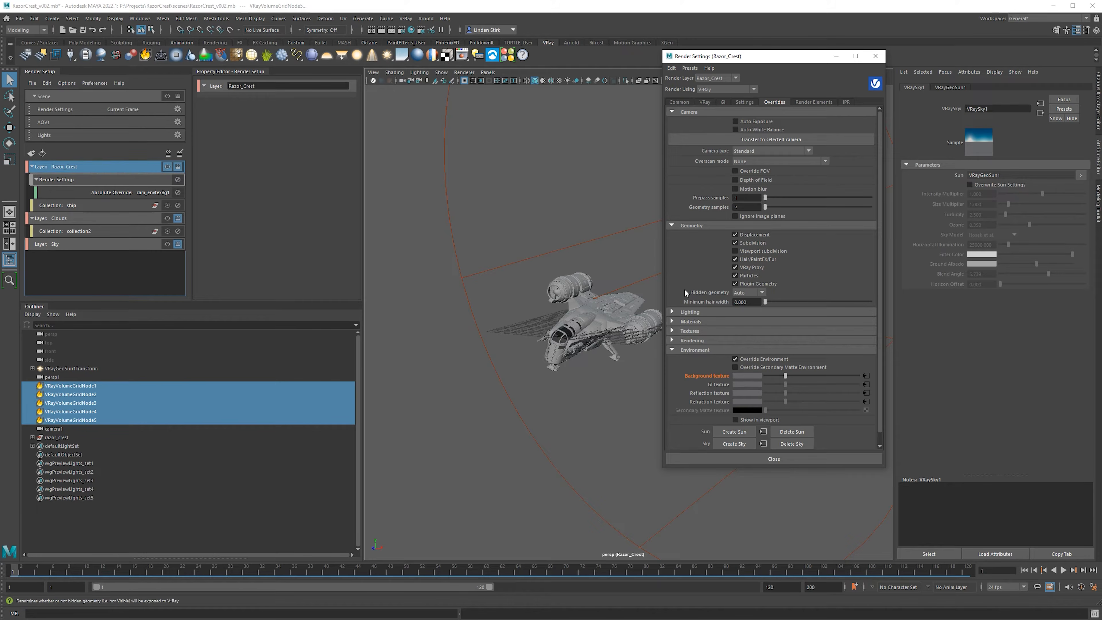
pyautogui.click(744, 376)
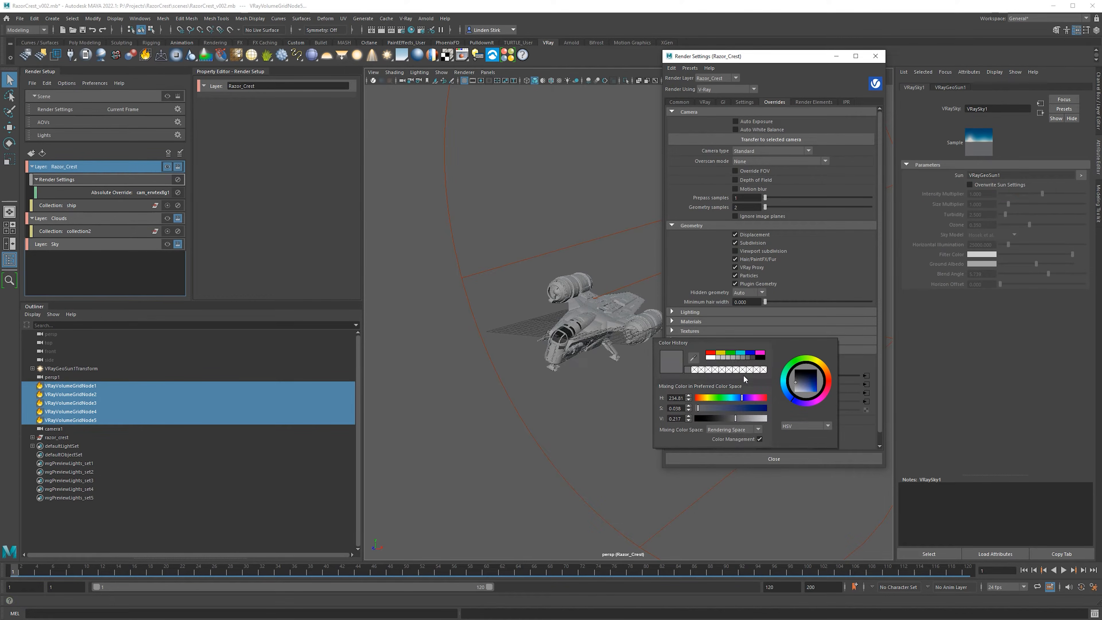
pyautogui.moveTo(725, 418); pyautogui.dragTo(658, 435)
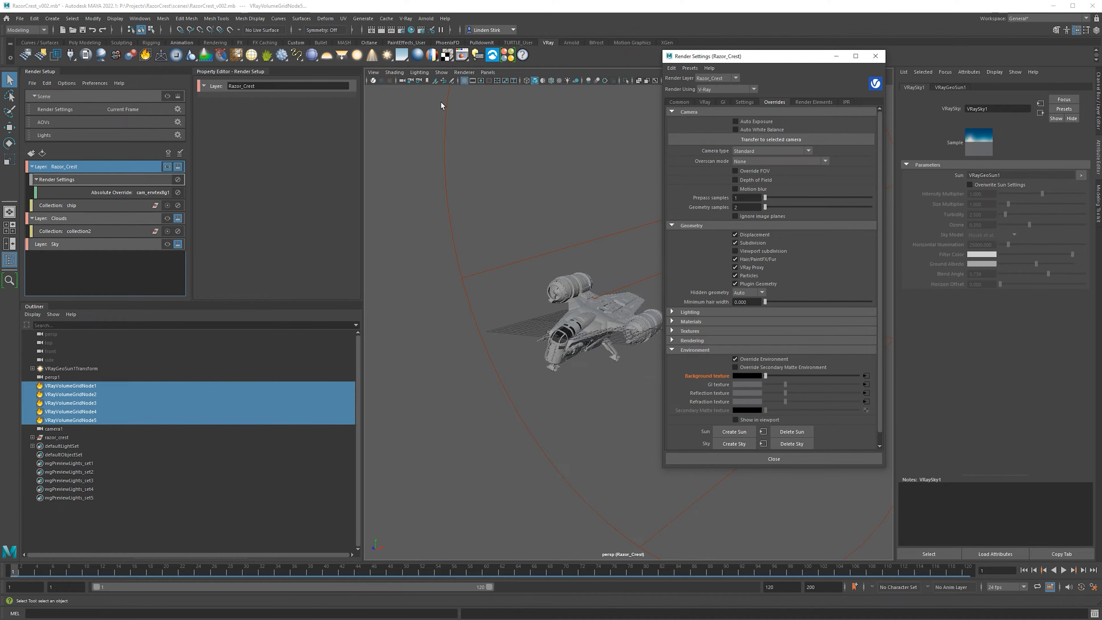
# Render the Razor_Crest layer and check its RGB and alpha channels in the V-Ray Frame Buffer
pyautogui.click(391, 29)
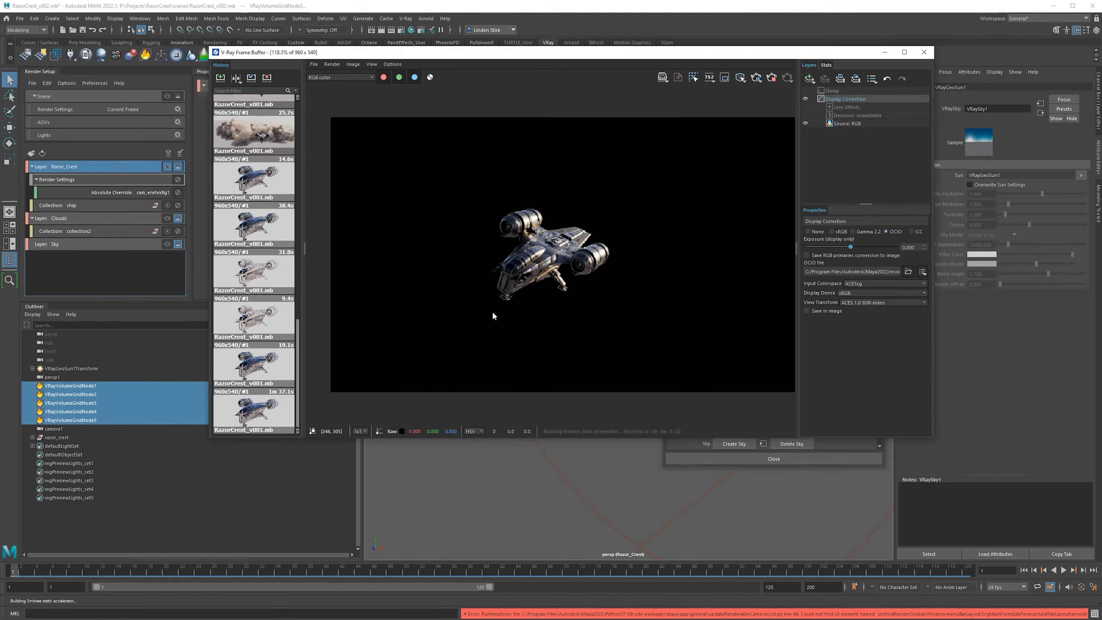
pyautogui.click(430, 77)
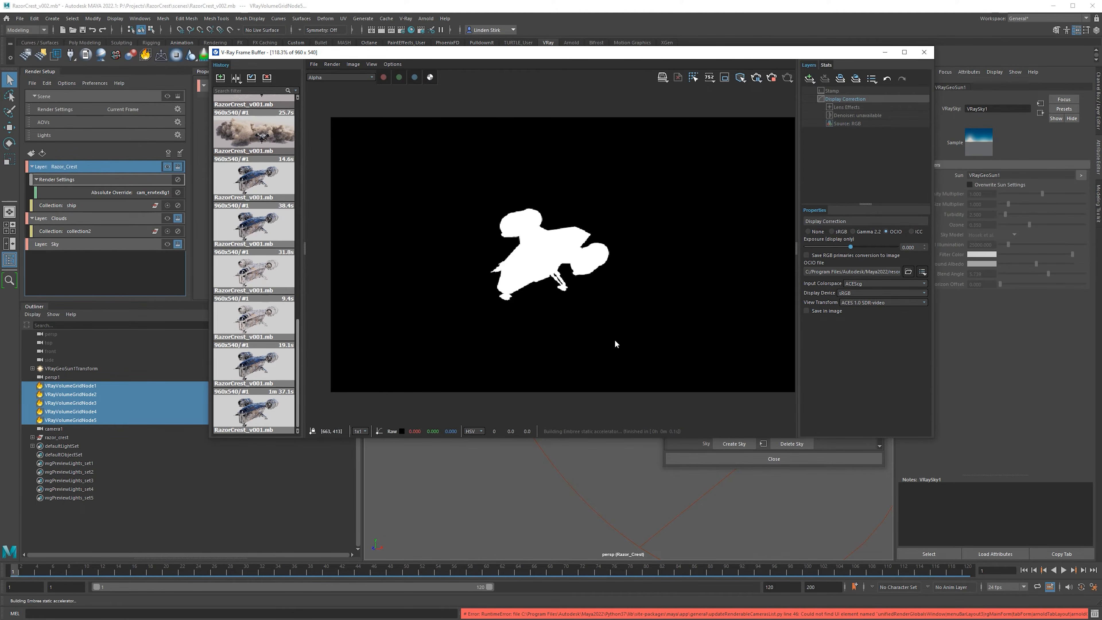
pyautogui.click(430, 77)
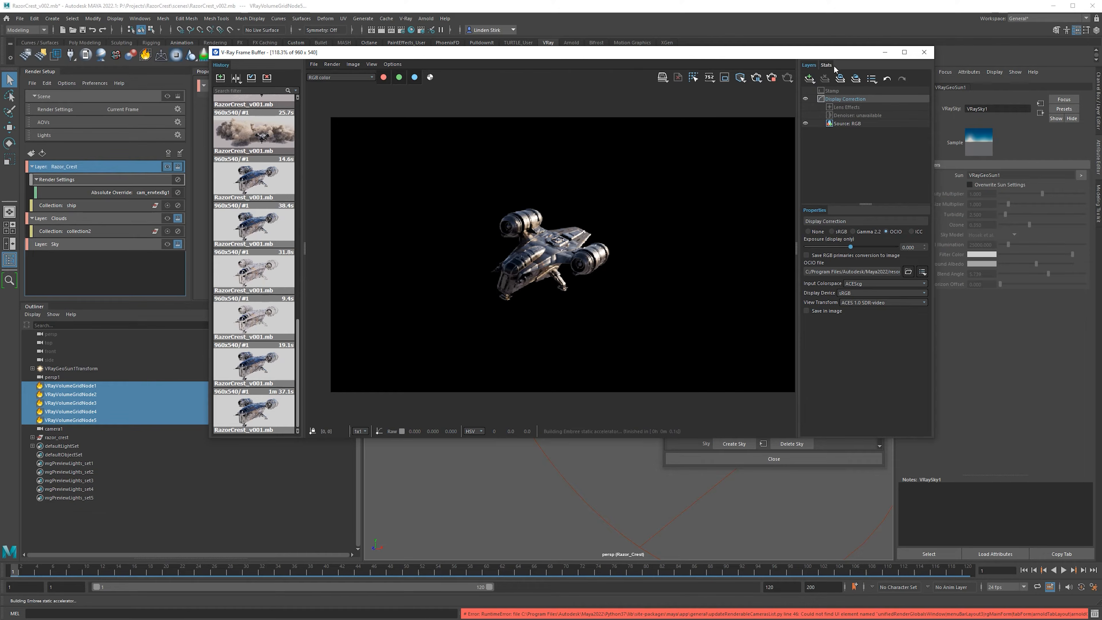
pyautogui.click(924, 52)
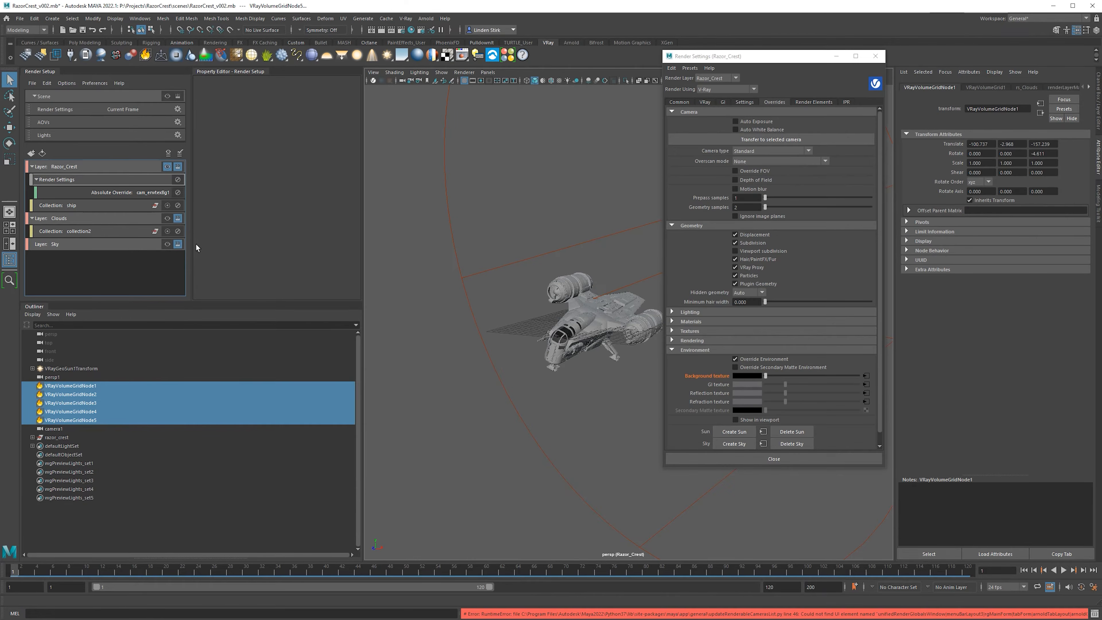
# Make Sky the visible render layer and render it to check its background
pyautogui.click(168, 244)
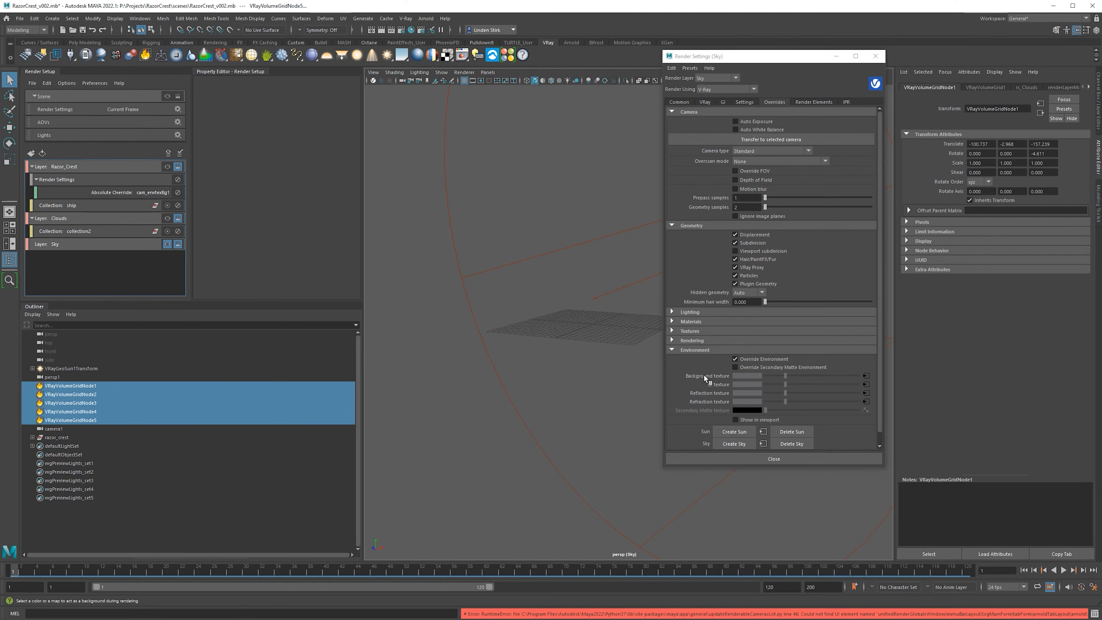
pyautogui.click(400, 30)
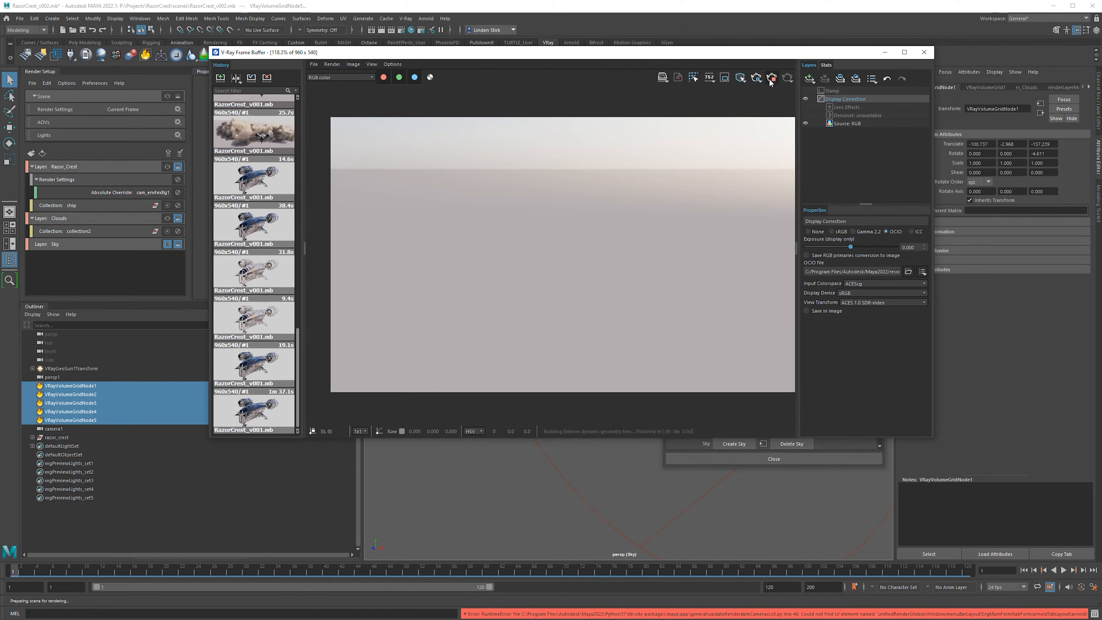
pyautogui.click(925, 52)
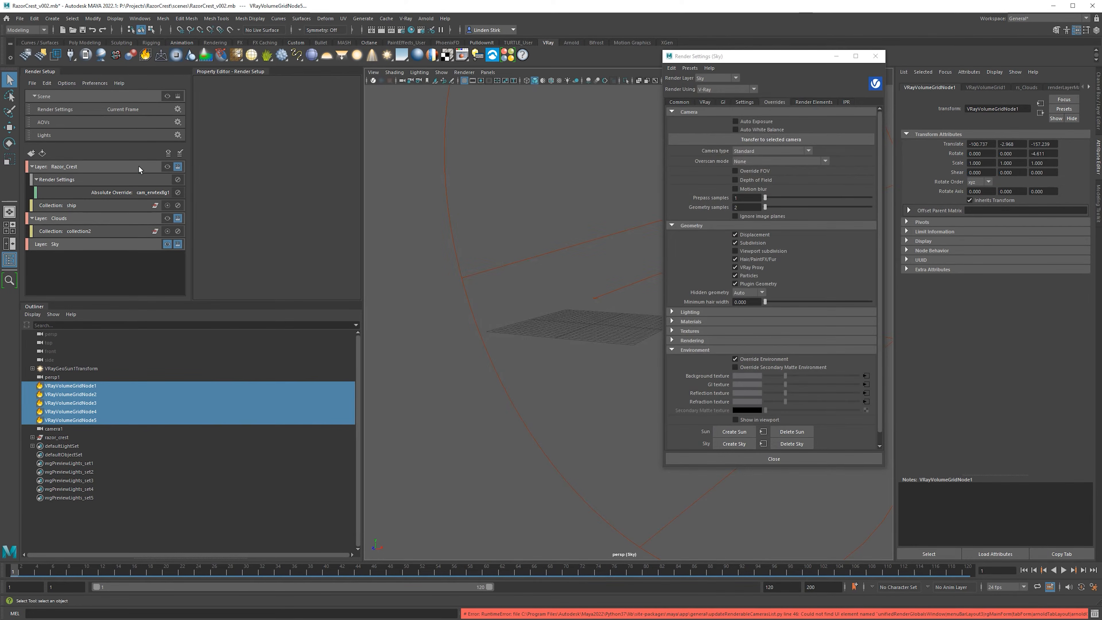
# Make Clouds the visible layer, create an absolute override of its environment background texture and set the color to black
pyautogui.click(139, 169)
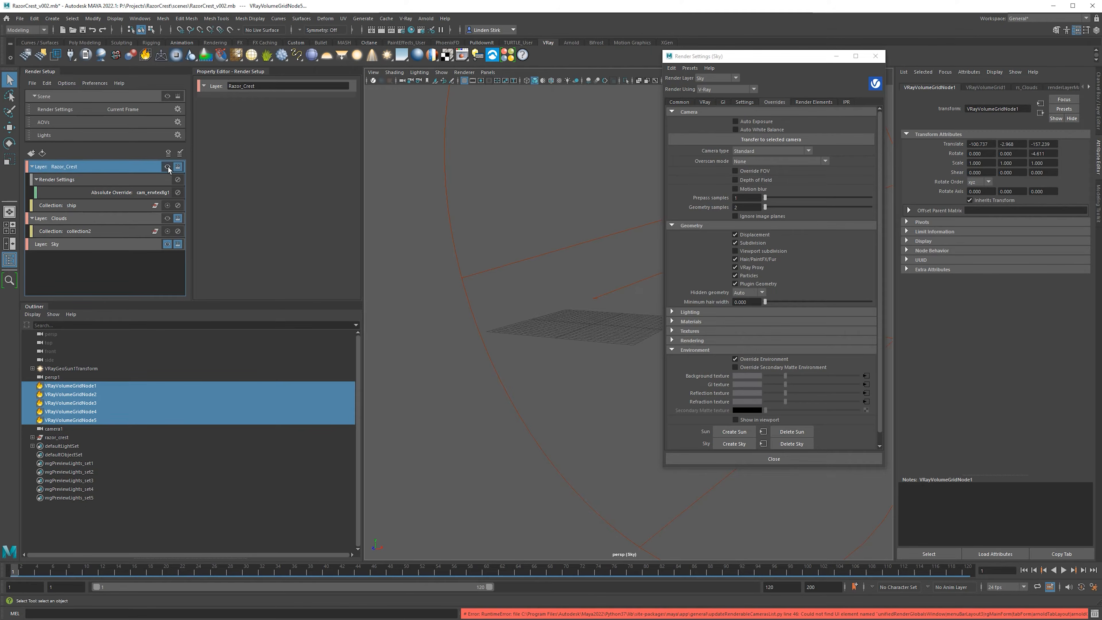
pyautogui.click(108, 221)
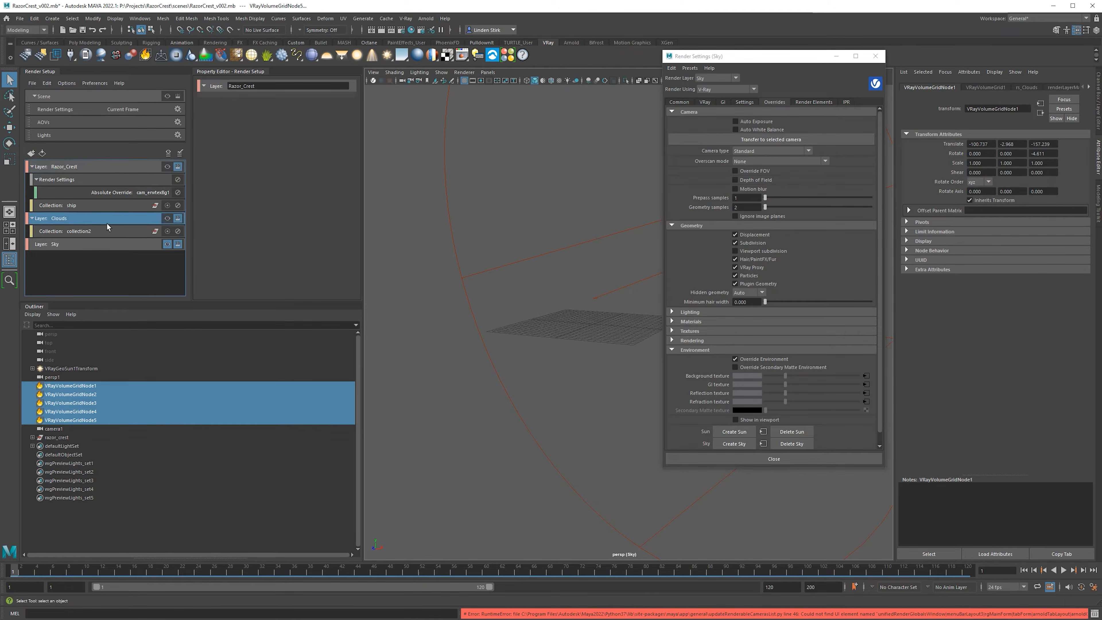
pyautogui.click(167, 218)
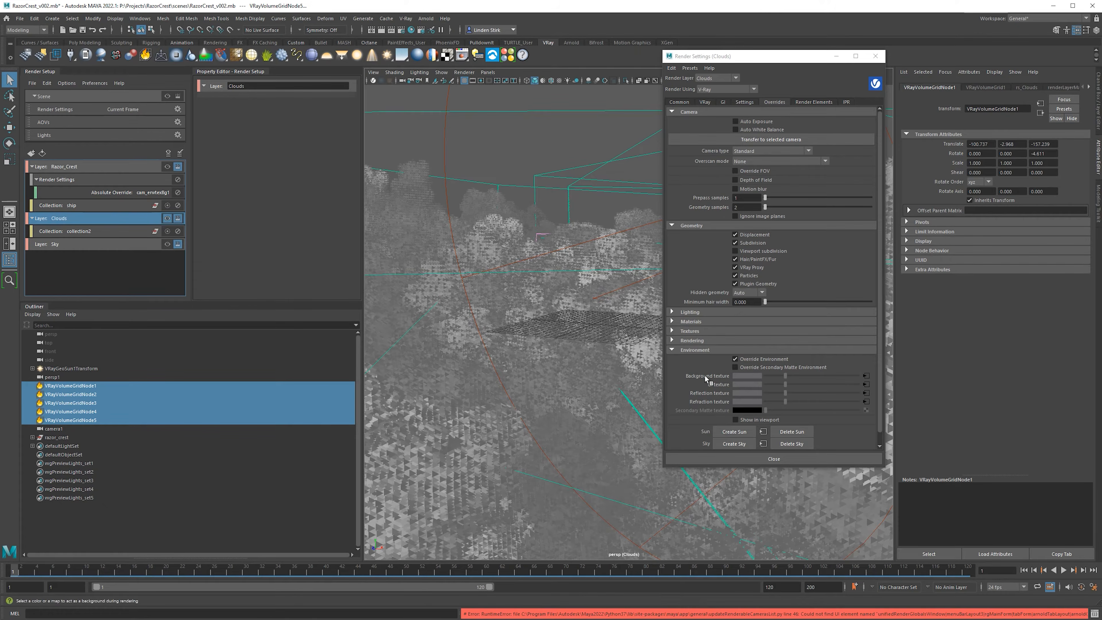
pyautogui.rightClick(724, 376)
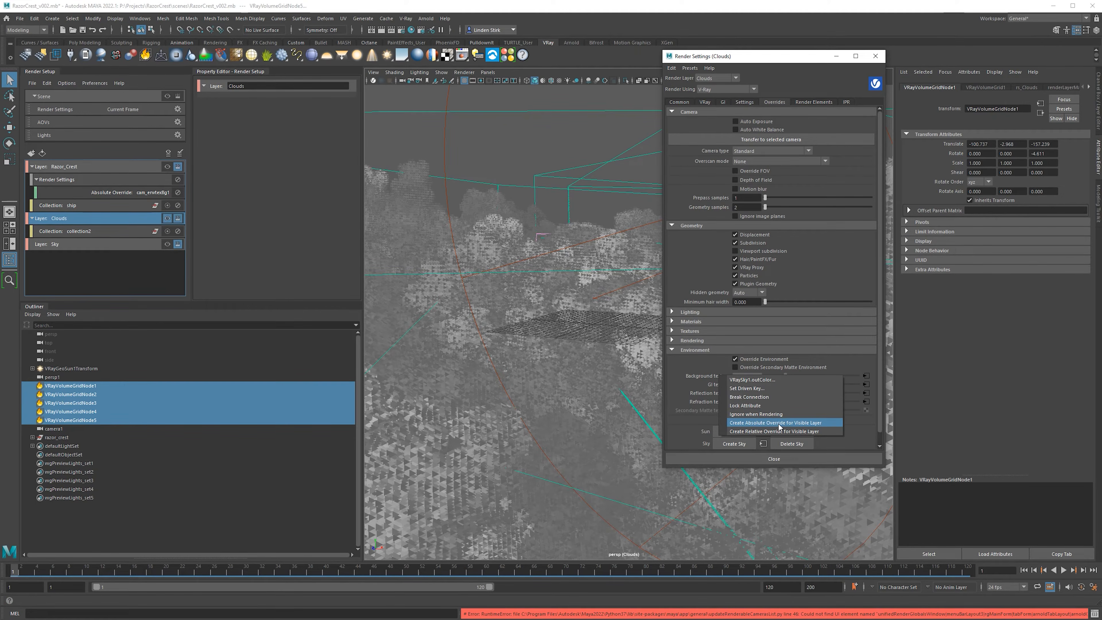
pyautogui.click(798, 425)
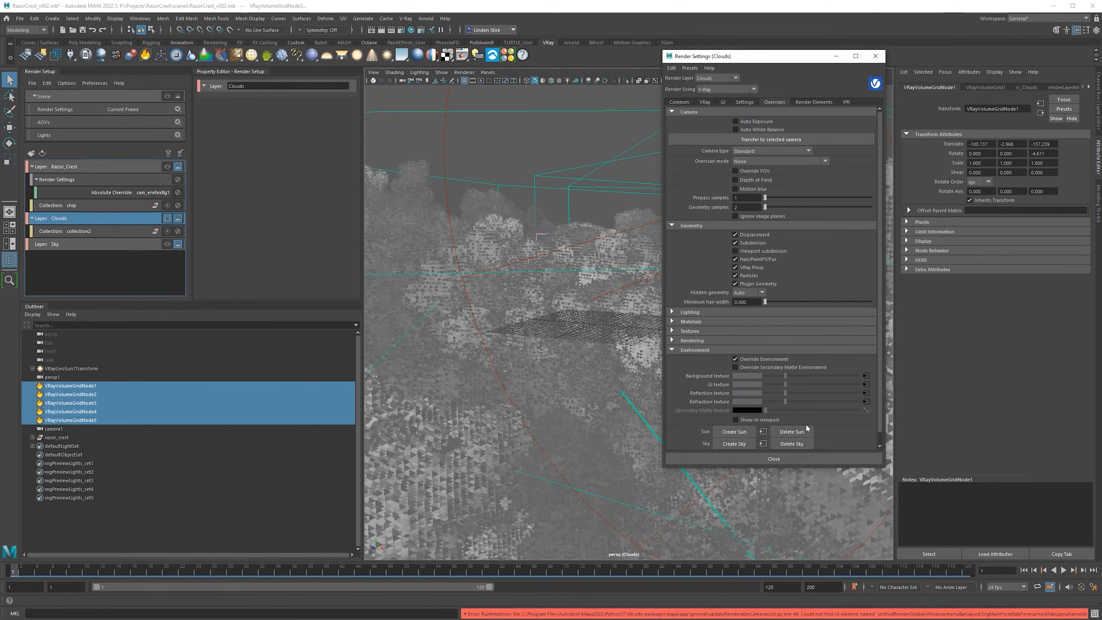
pyautogui.click(753, 378)
pyautogui.click(696, 369)
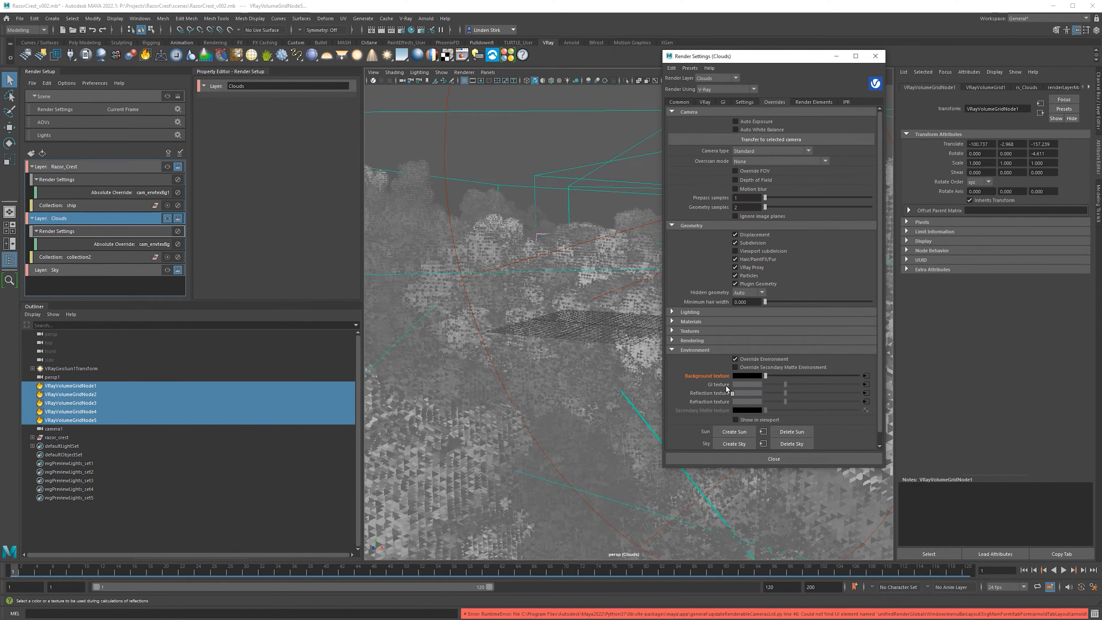
# Render the Clouds layer and the Razor_Crest layer to check both with the overridden background
pyautogui.click(529, 142)
pyautogui.click(381, 30)
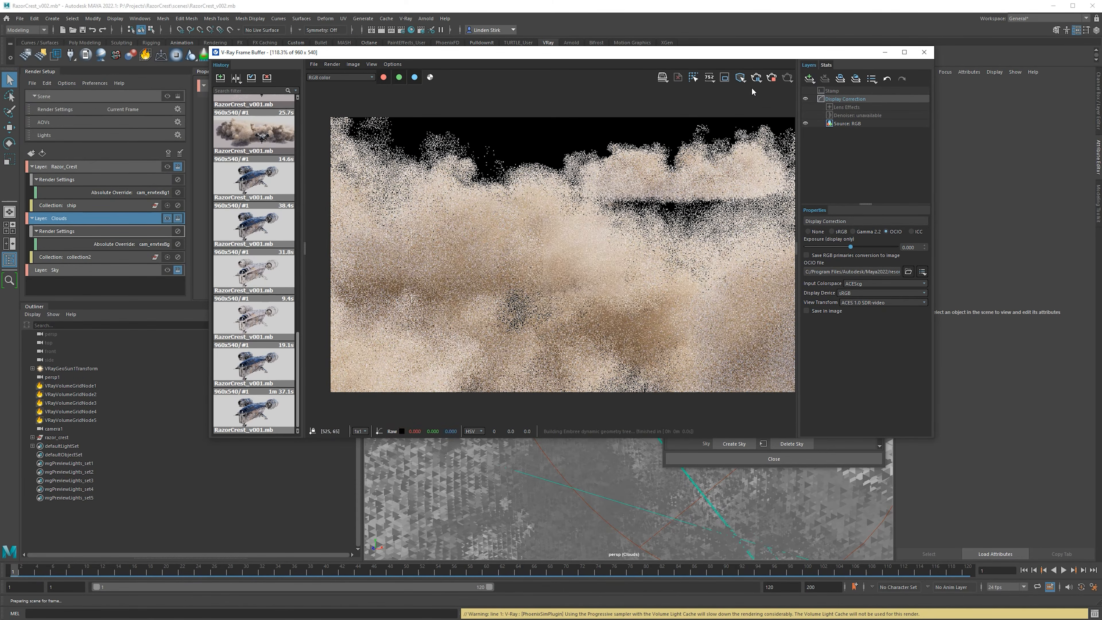
pyautogui.click(771, 79)
pyautogui.click(168, 168)
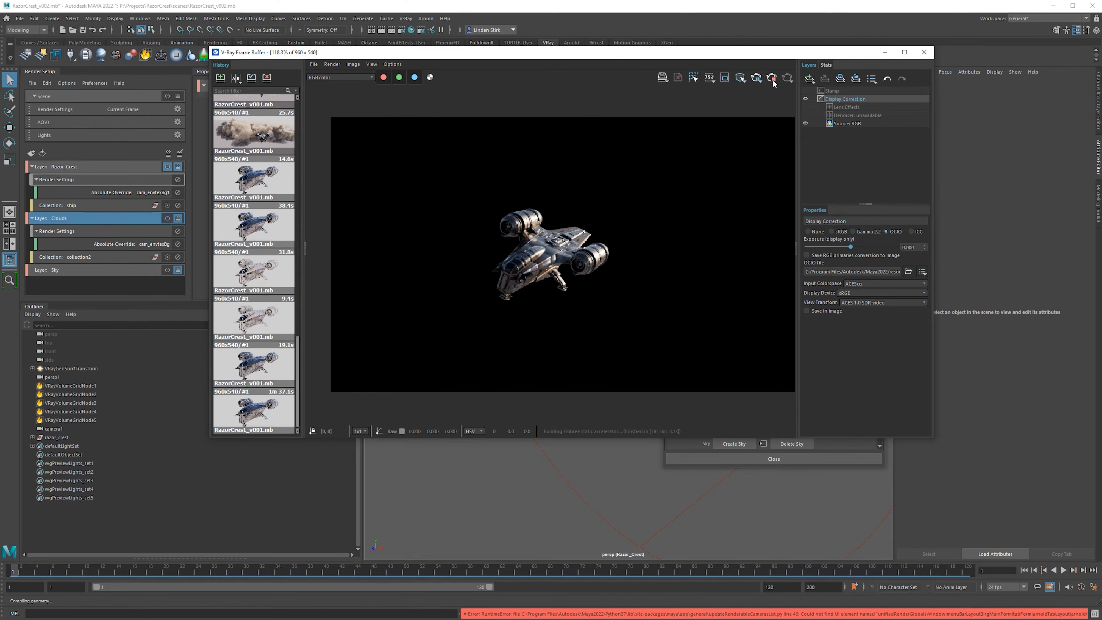
# Make Sky the visible render layer and render it in the V-Ray Frame Buffer
pyautogui.click(98, 268)
pyautogui.click(168, 270)
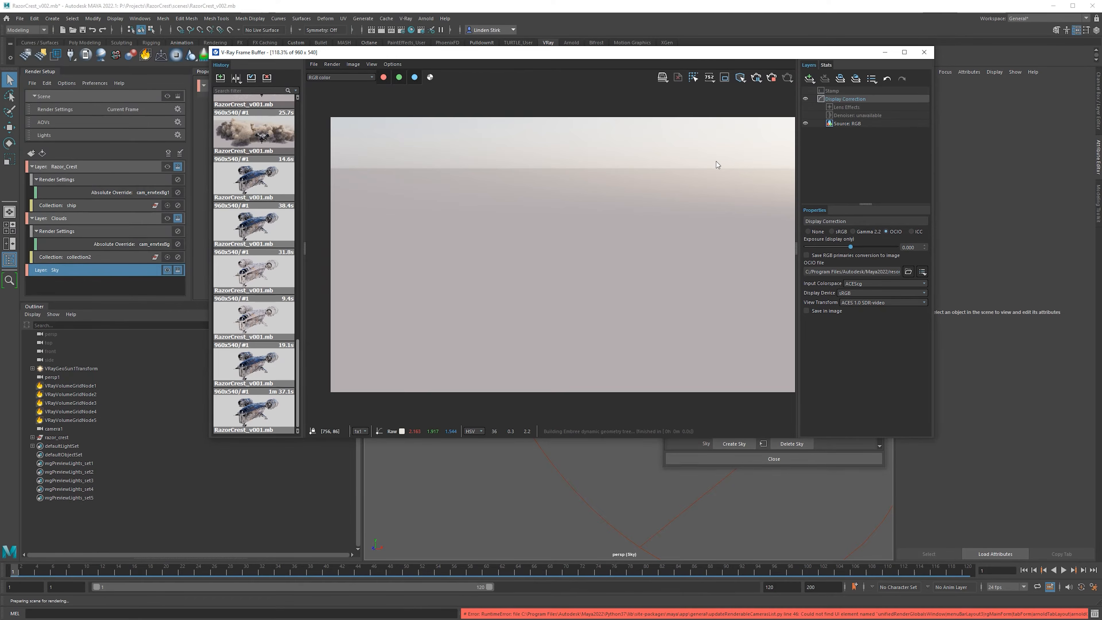
pyautogui.click(770, 77)
# Make the master scene visible, render it to check ship, clouds and sky together, and minimize the frame buffer
pyautogui.click(139, 99)
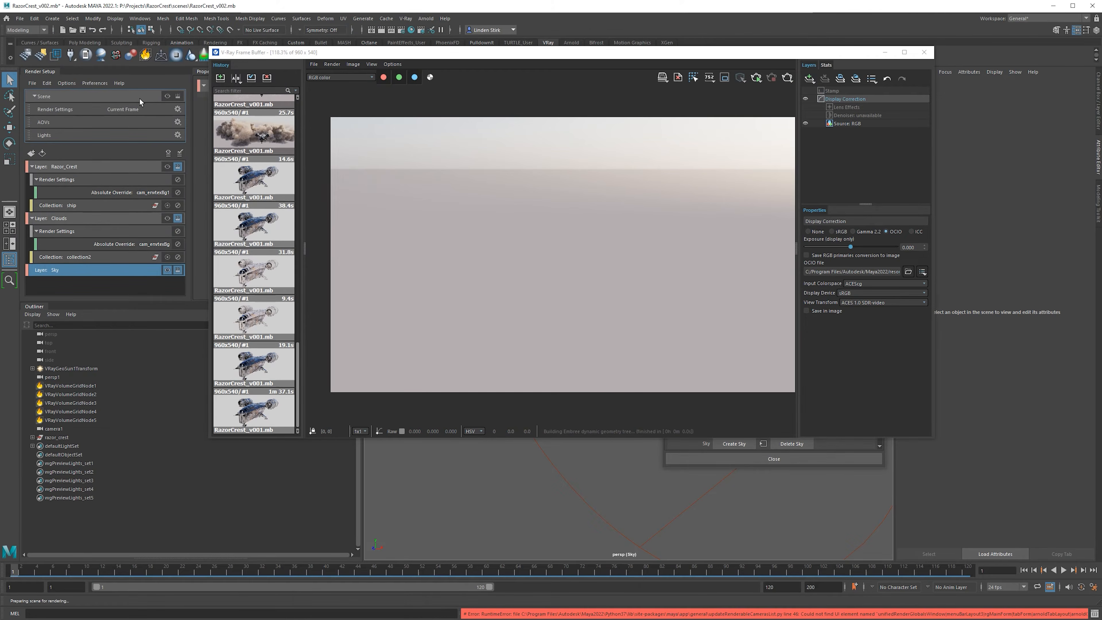
pyautogui.click(167, 97)
pyautogui.click(757, 77)
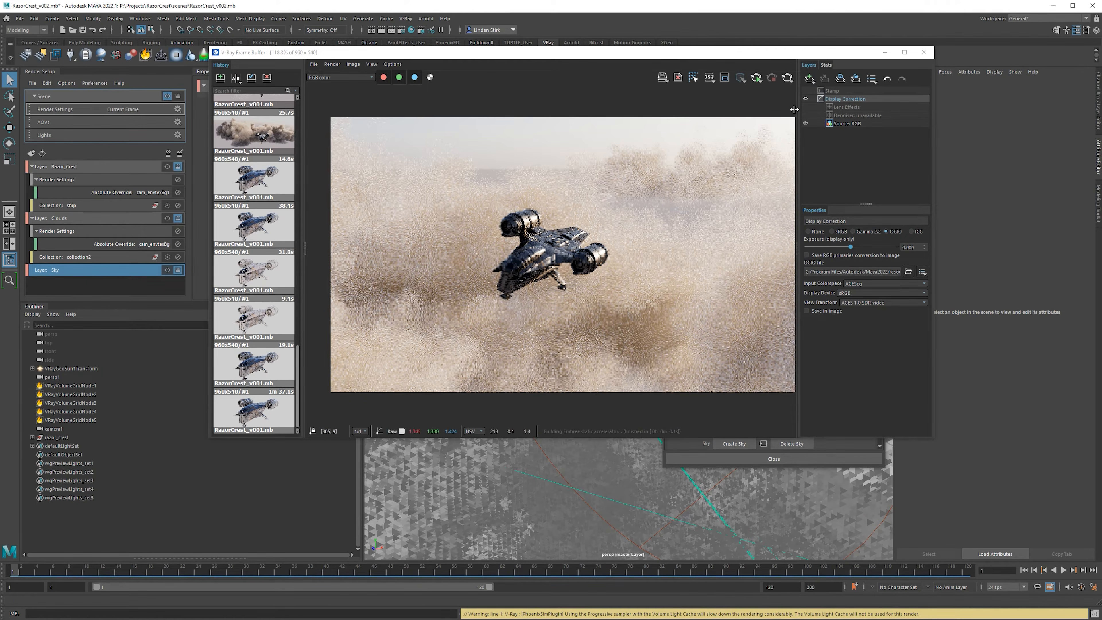
pyautogui.click(886, 53)
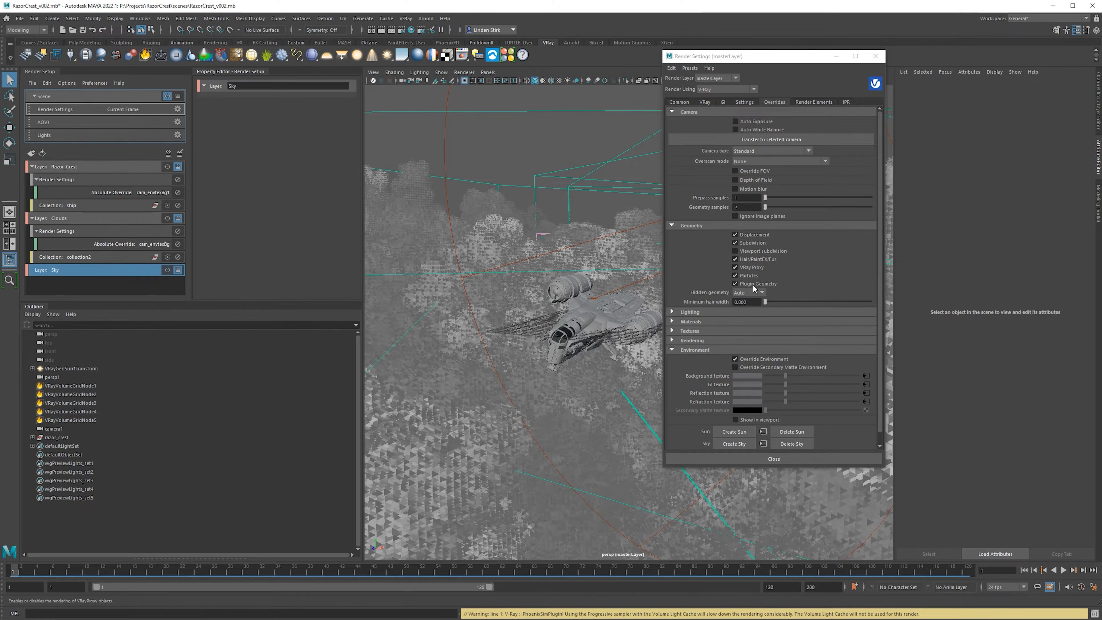
# Compare the environment background texture of the master layer with the Clouds layer's override, and close the render settings
pyautogui.rightClick(724, 377)
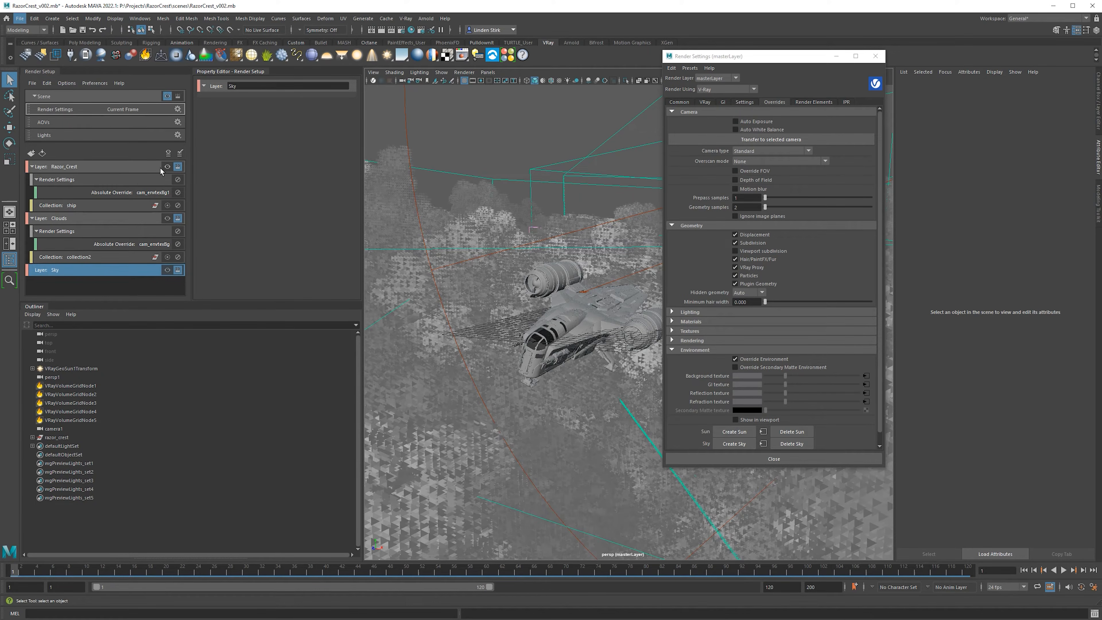
pyautogui.click(169, 218)
pyautogui.click(143, 218)
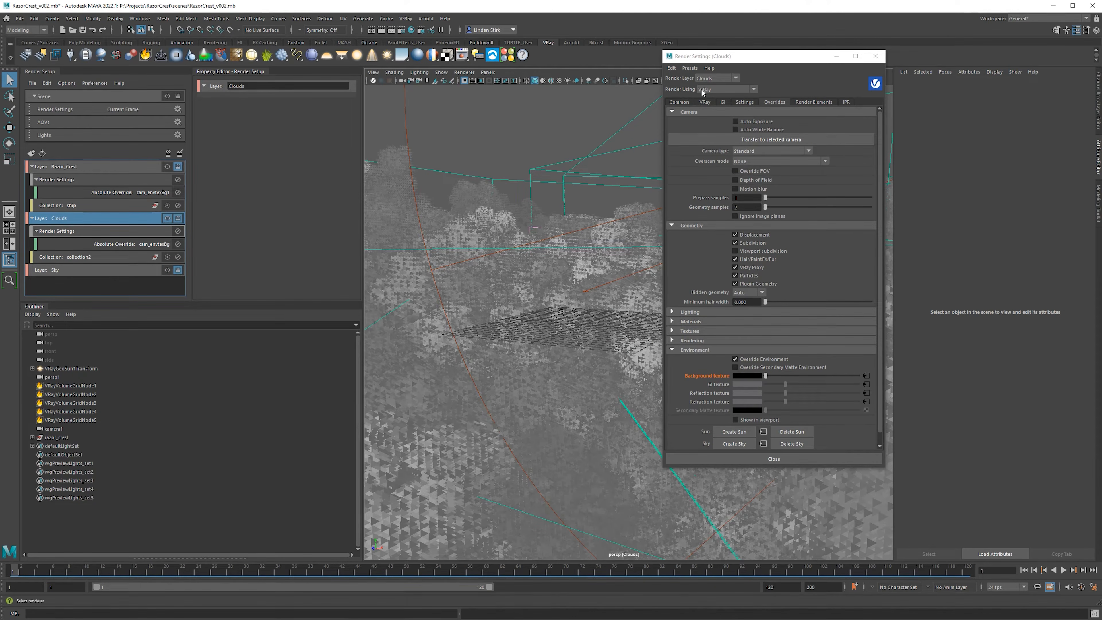
pyautogui.rightClick(692, 90)
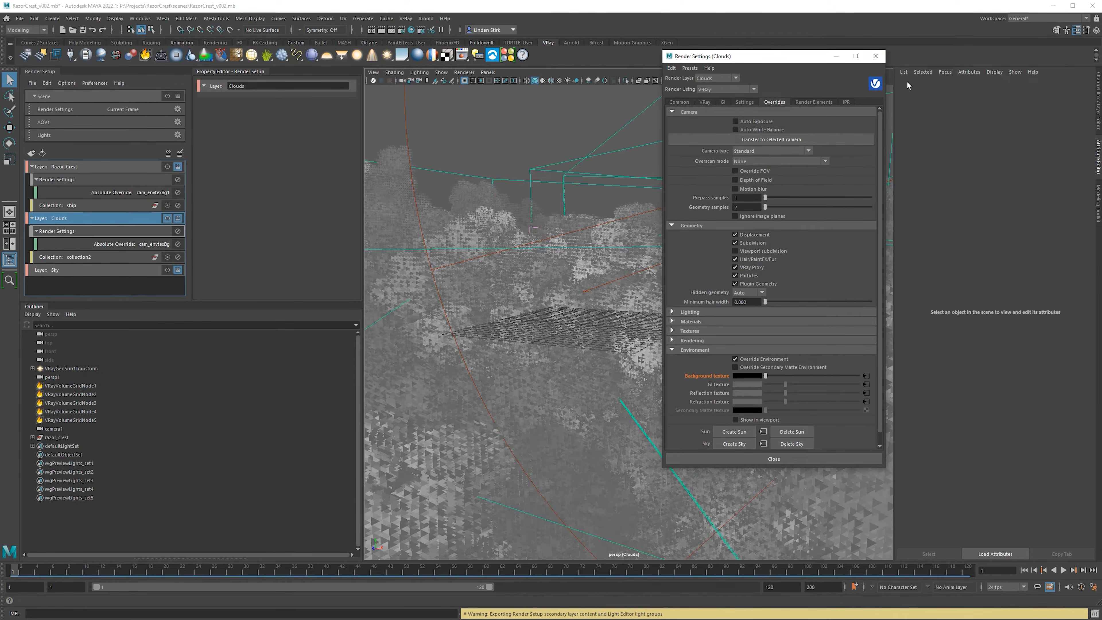
pyautogui.click(875, 56)
# On the Razor_Crest layer, create an absolute override of the landing gear shape's Visibility and turn it off
pyautogui.click(167, 167)
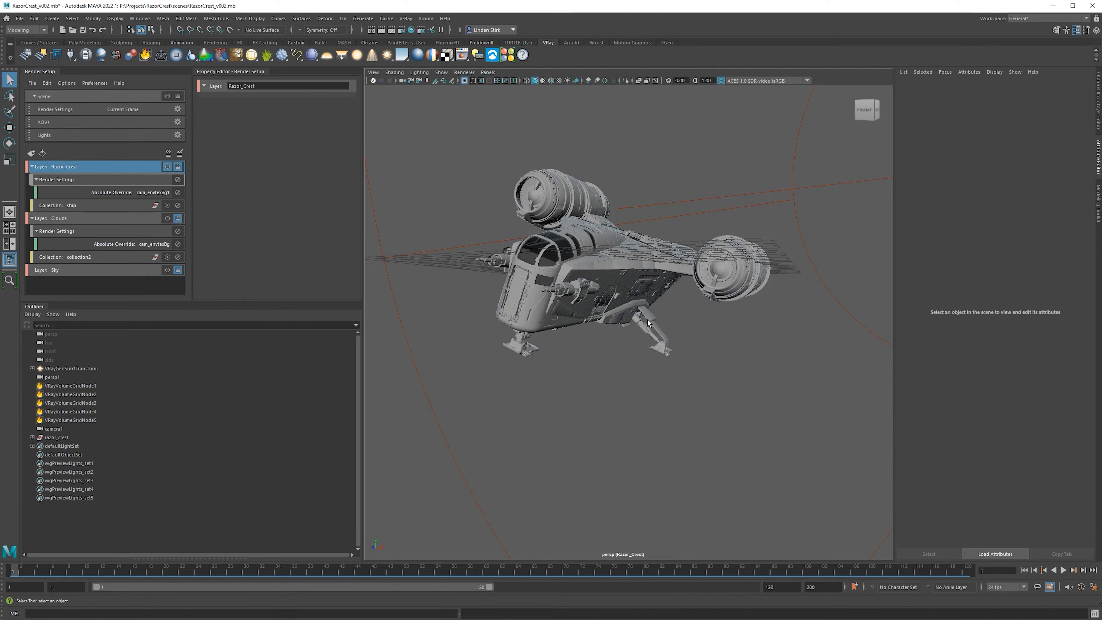
pyautogui.click(648, 320)
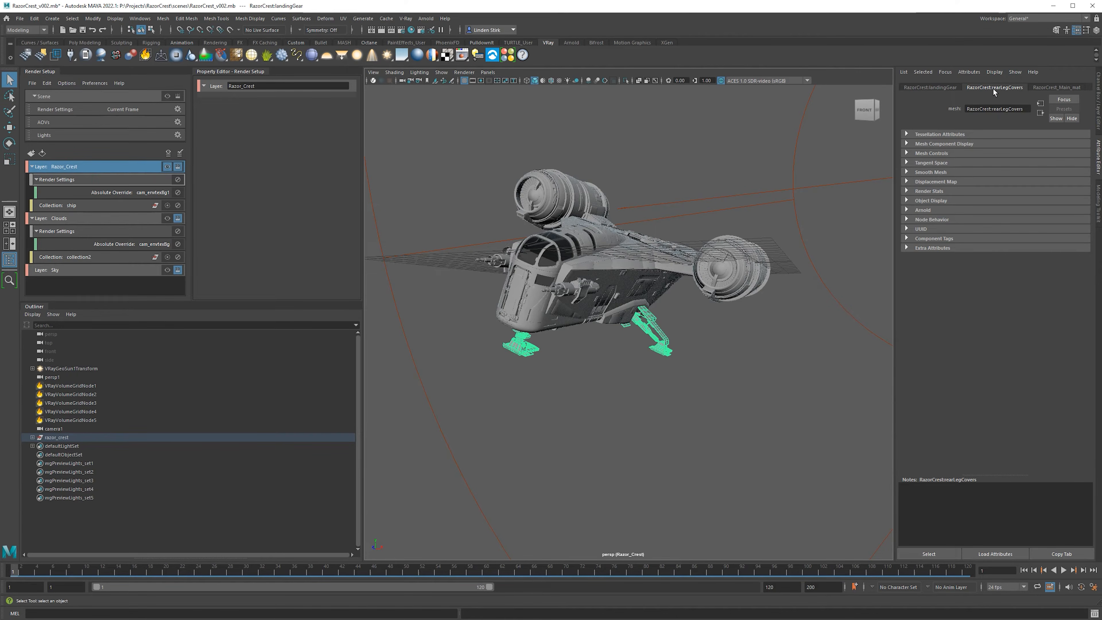
pyautogui.click(937, 200)
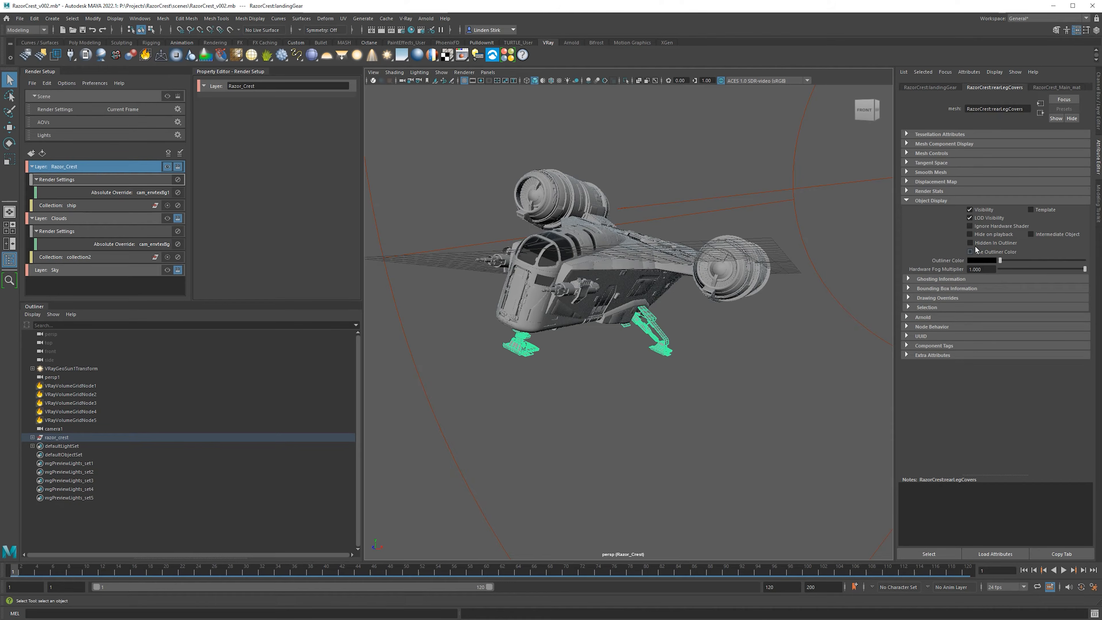
pyautogui.rightClick(985, 209)
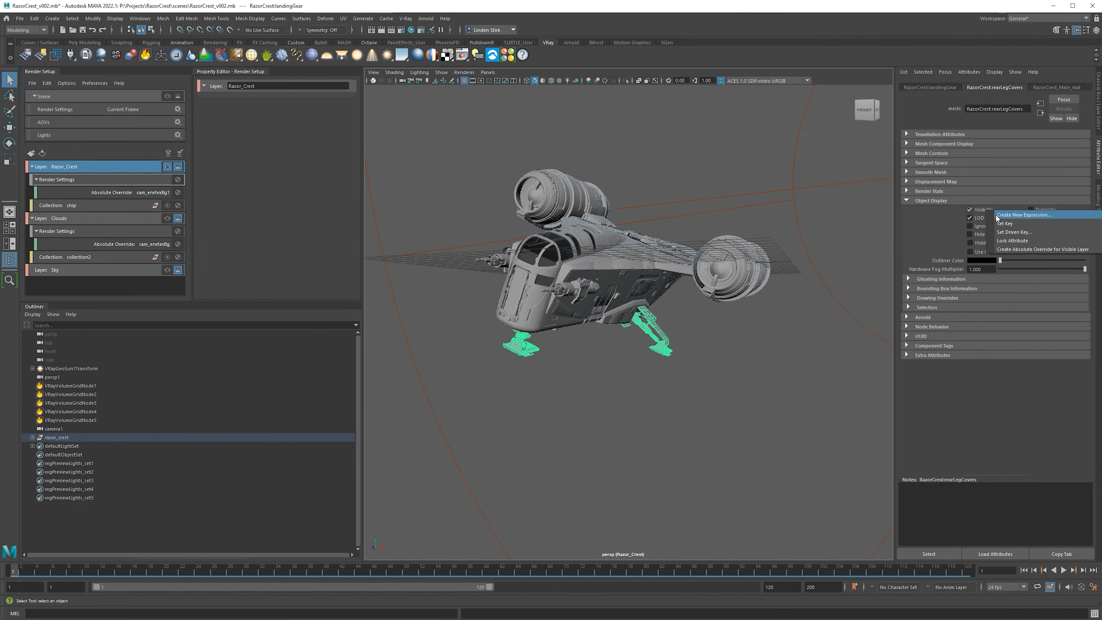
pyautogui.click(1021, 250)
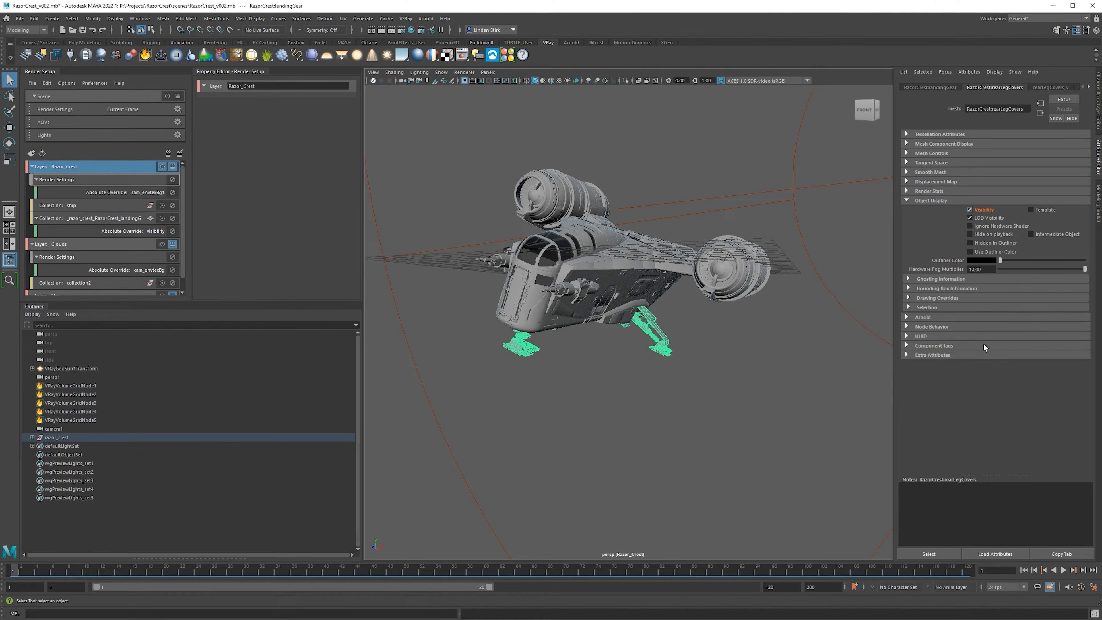
pyautogui.click(970, 209)
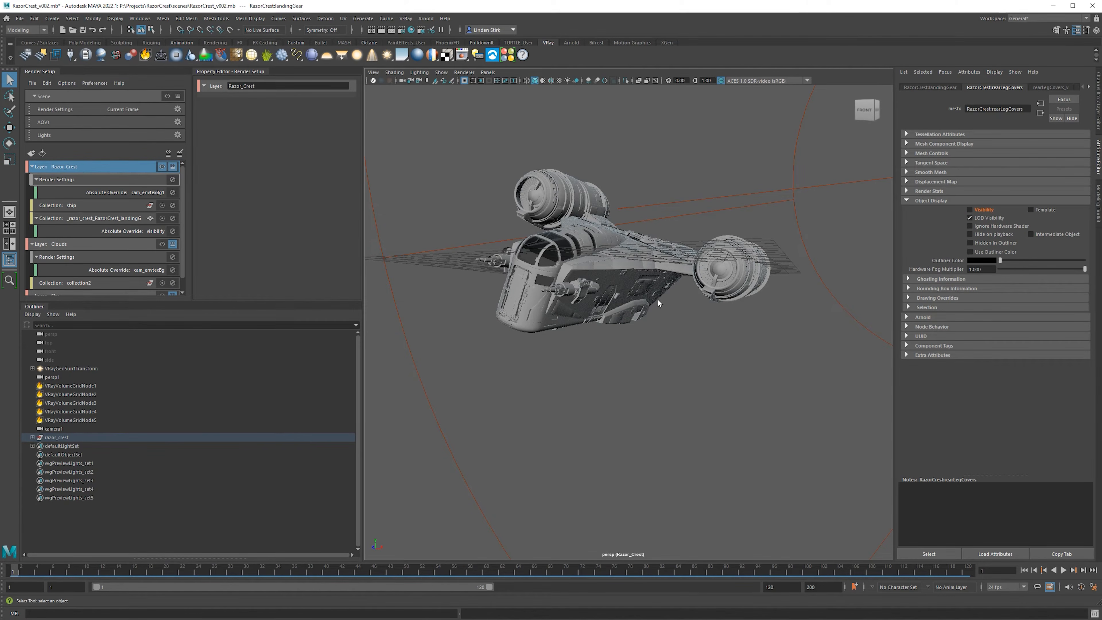
# Compare the landing gear's visibility in the master scene and the Razor_Crest layer, and enlarge the Render Setup area
pyautogui.click(167, 96)
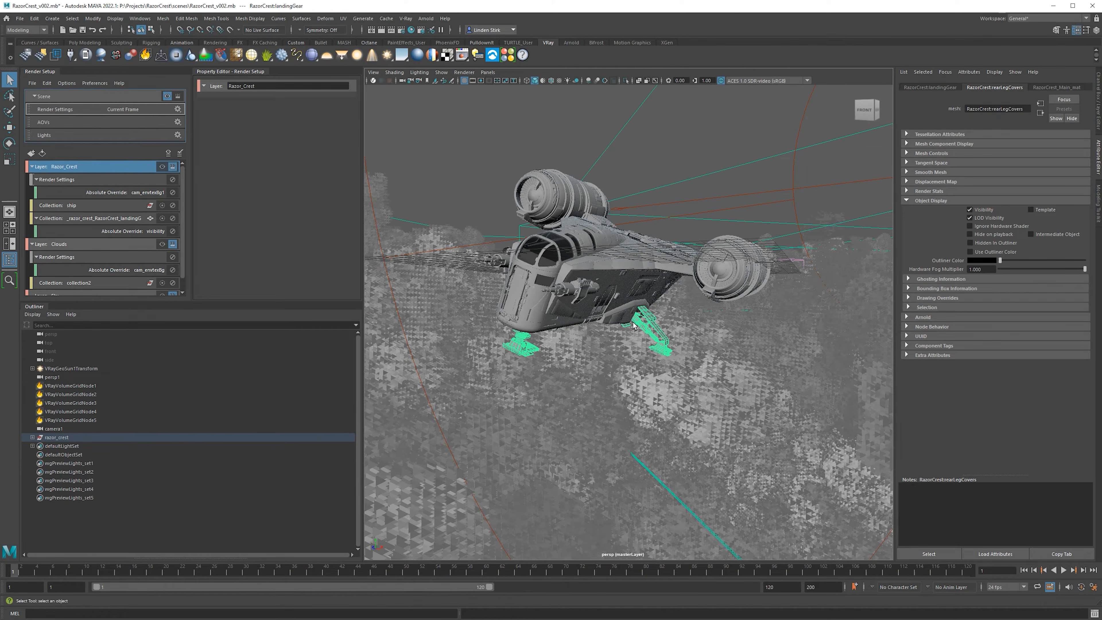
pyautogui.click(162, 167)
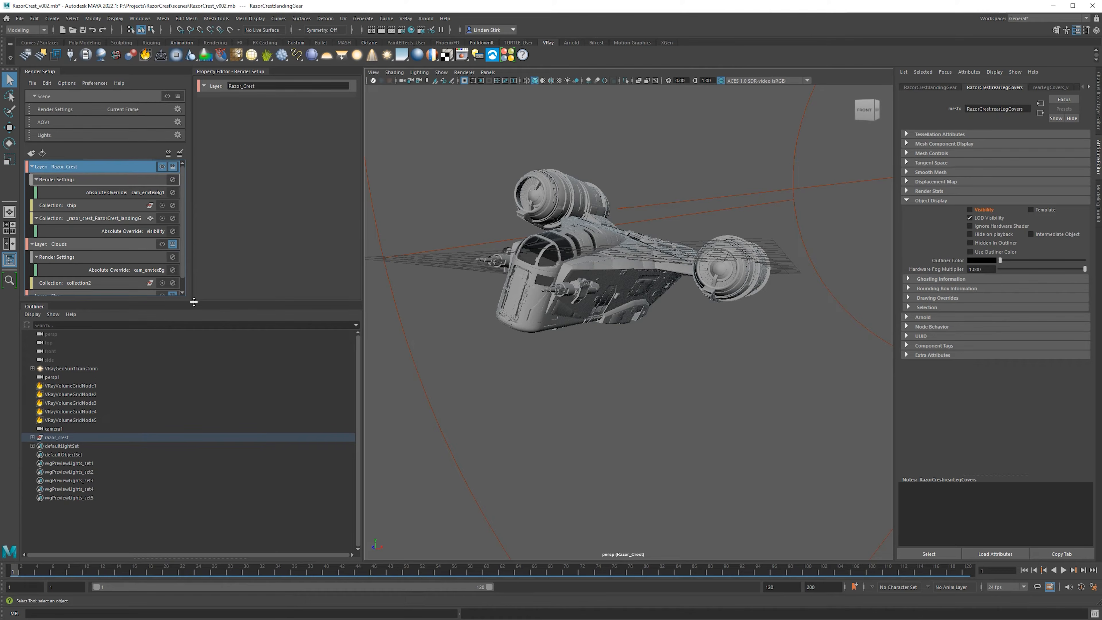
pyautogui.moveTo(194, 301); pyautogui.dragTo(194, 327)
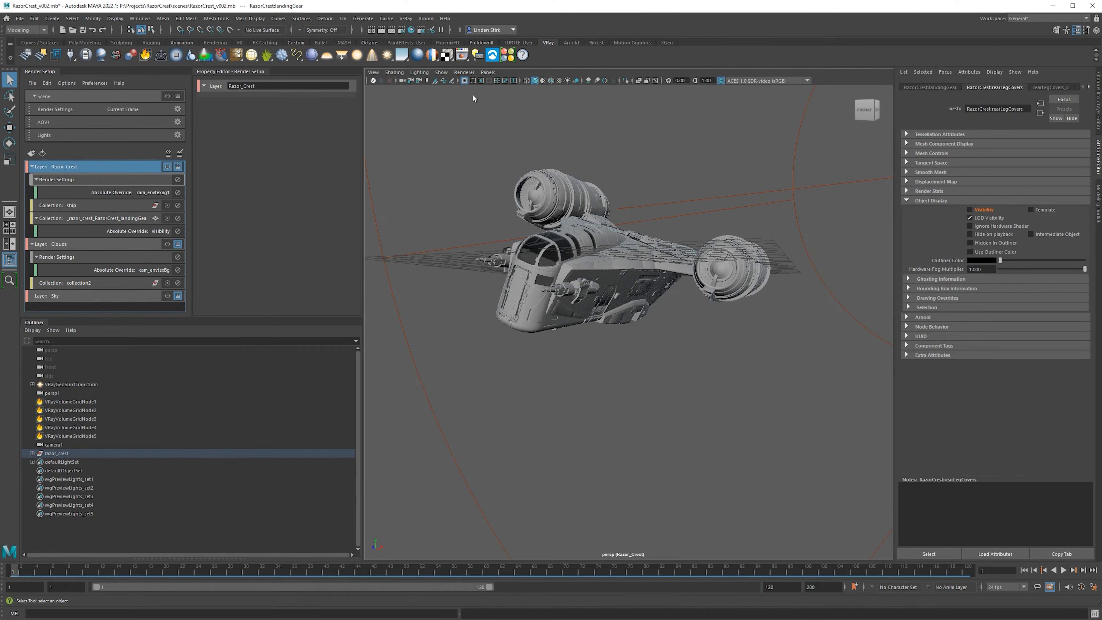
# Examine the added V-Ray render elements for the master scene and the Razor_Crest, Clouds and Sky layers
pyautogui.click(401, 31)
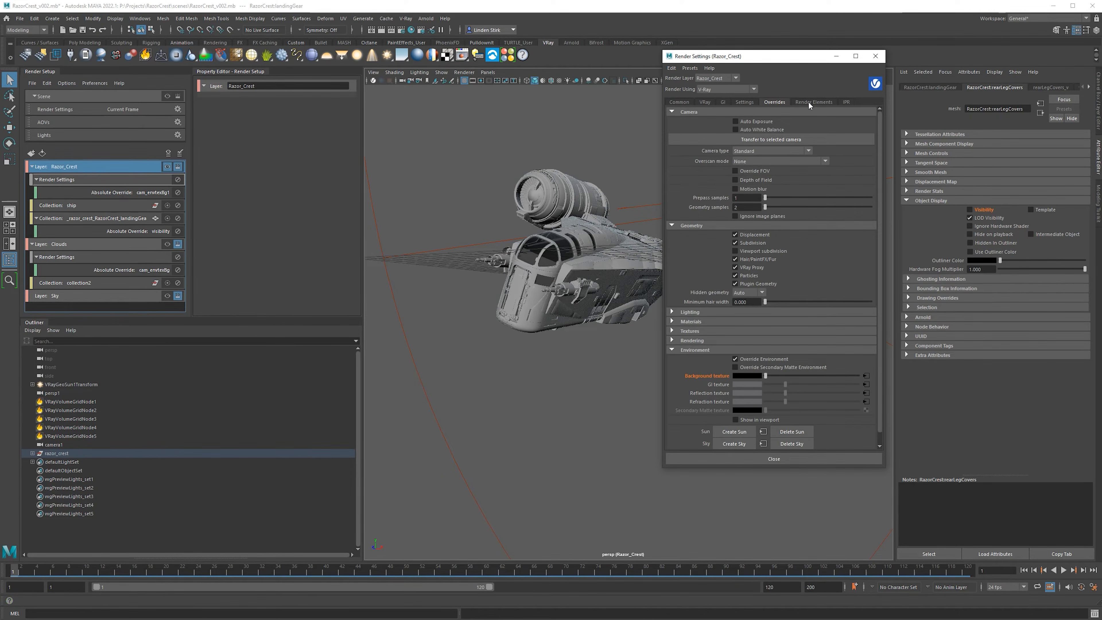
pyautogui.click(814, 101)
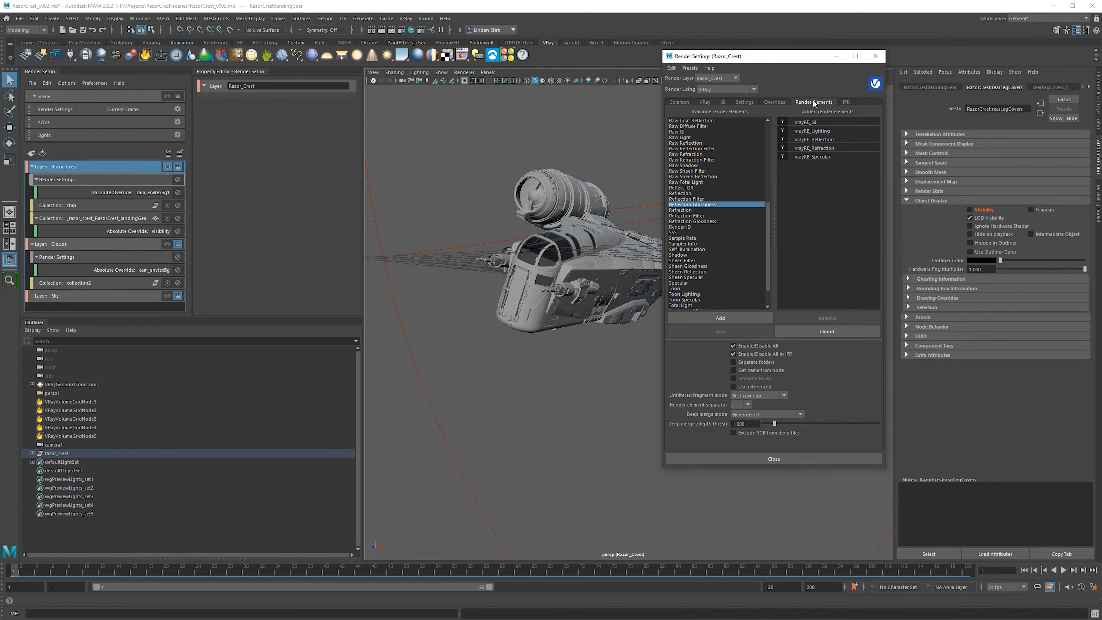
pyautogui.moveTo(759, 58); pyautogui.dragTo(715, 61)
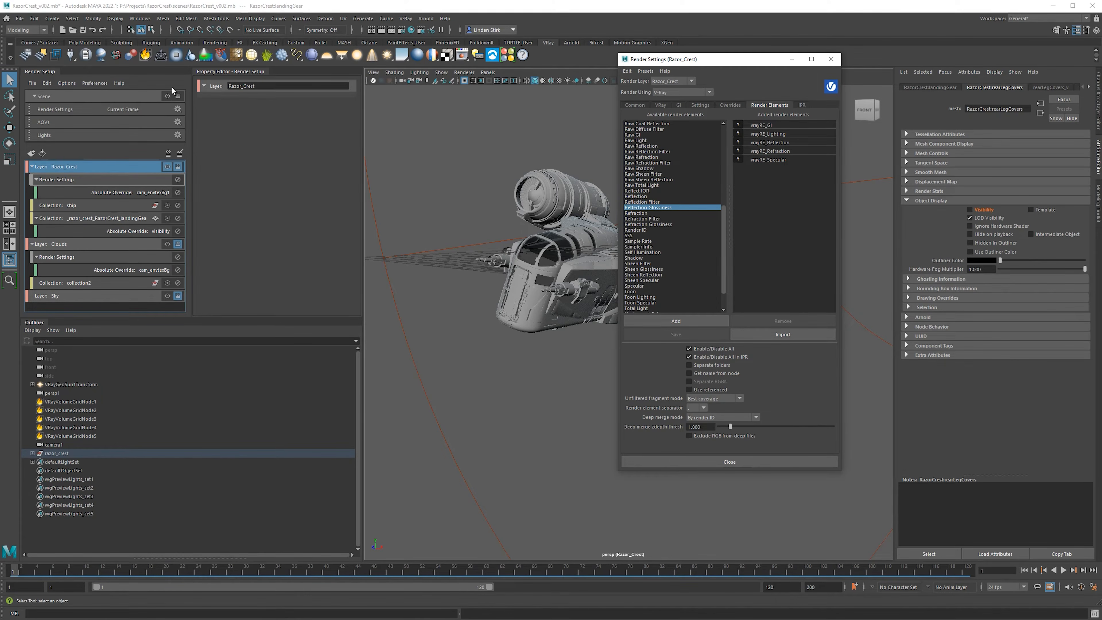
pyautogui.click(167, 97)
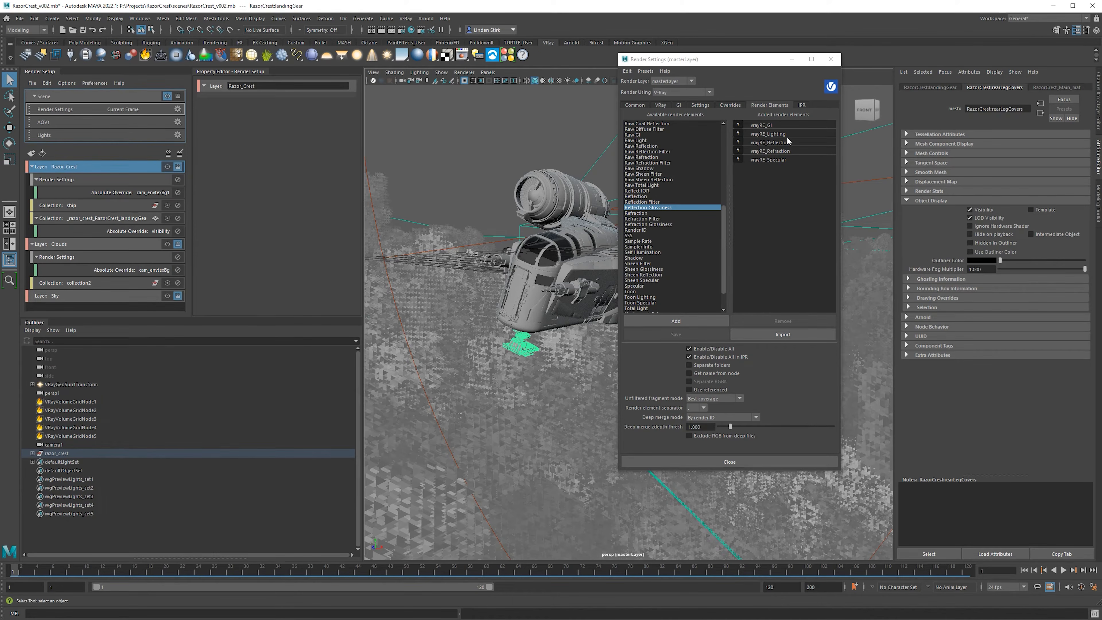
pyautogui.click(167, 167)
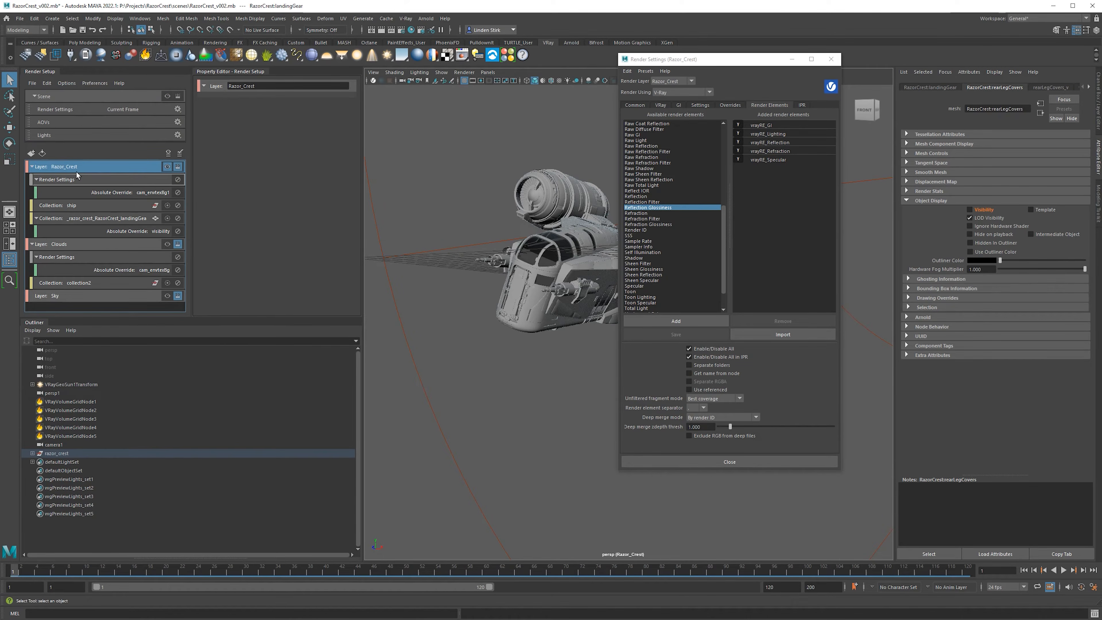
pyautogui.click(168, 245)
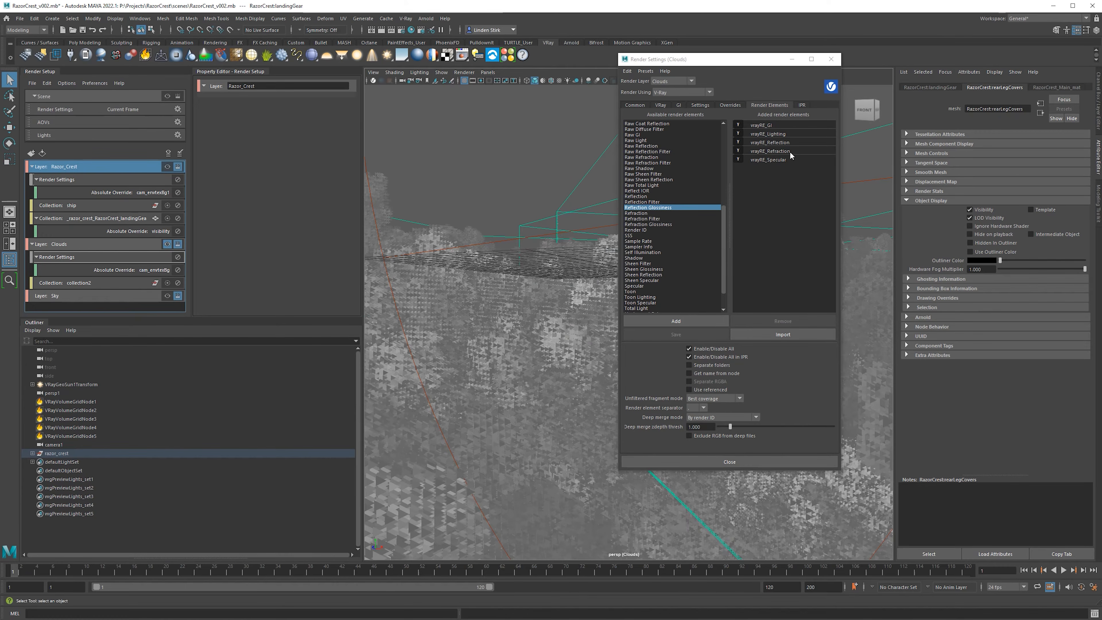
pyautogui.click(168, 296)
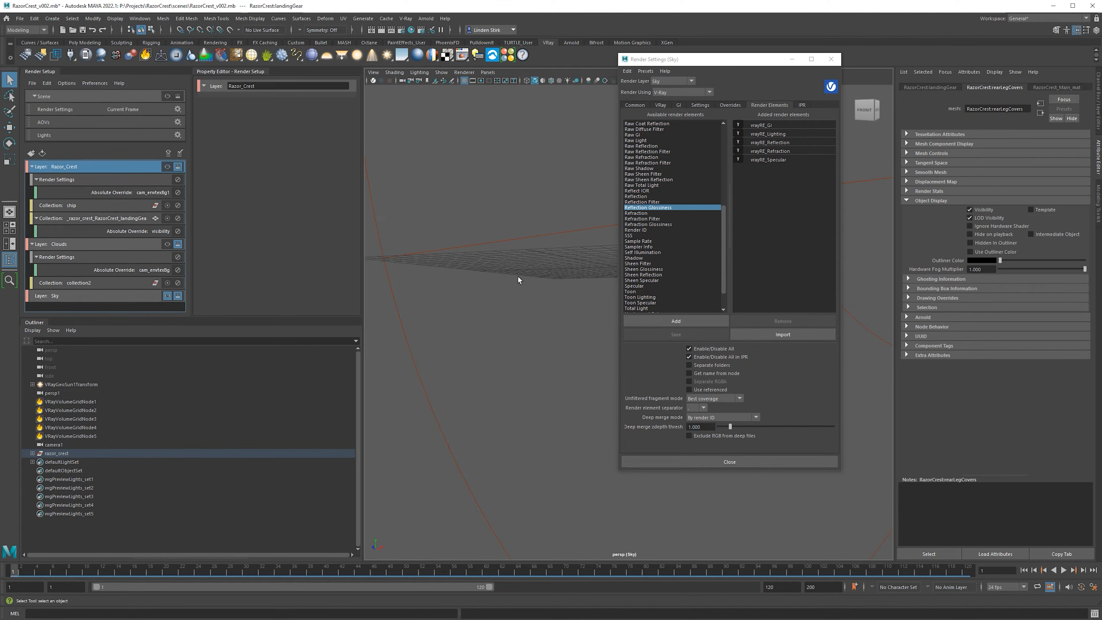
# Show the Extra VRay Attributes of the GI render element to inspect its Enabled setting
pyautogui.click(752, 126)
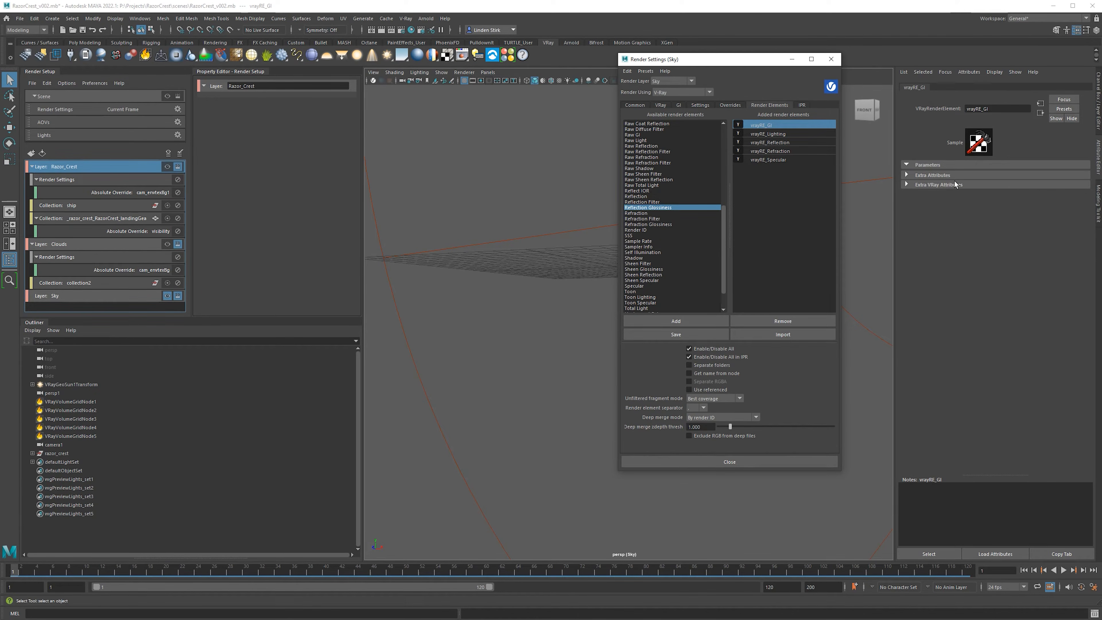
pyautogui.click(945, 186)
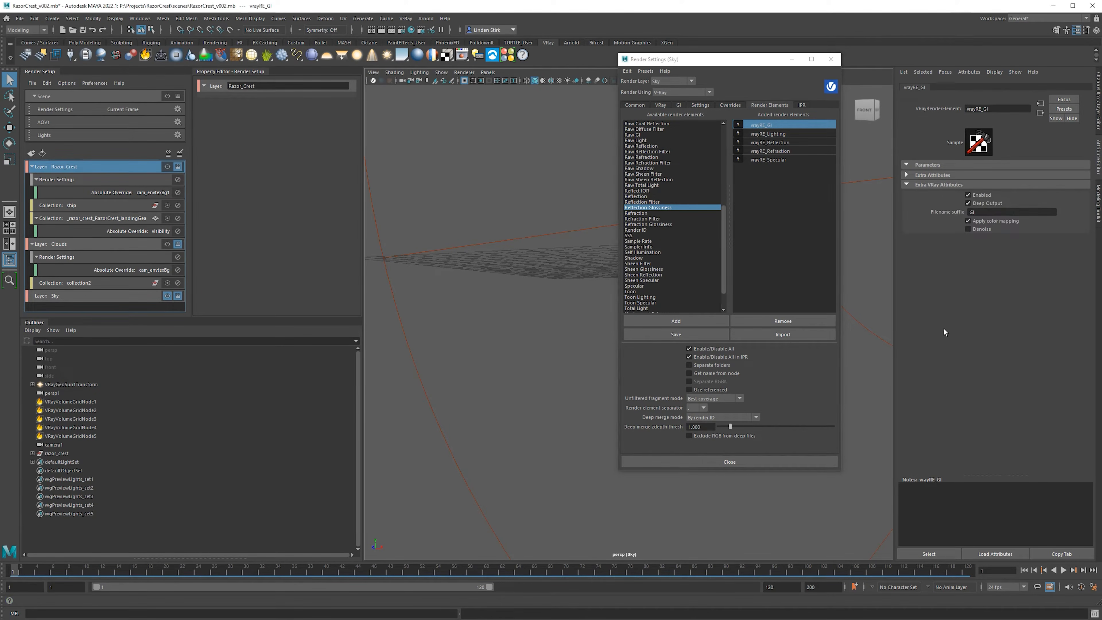
pyautogui.click(983, 195)
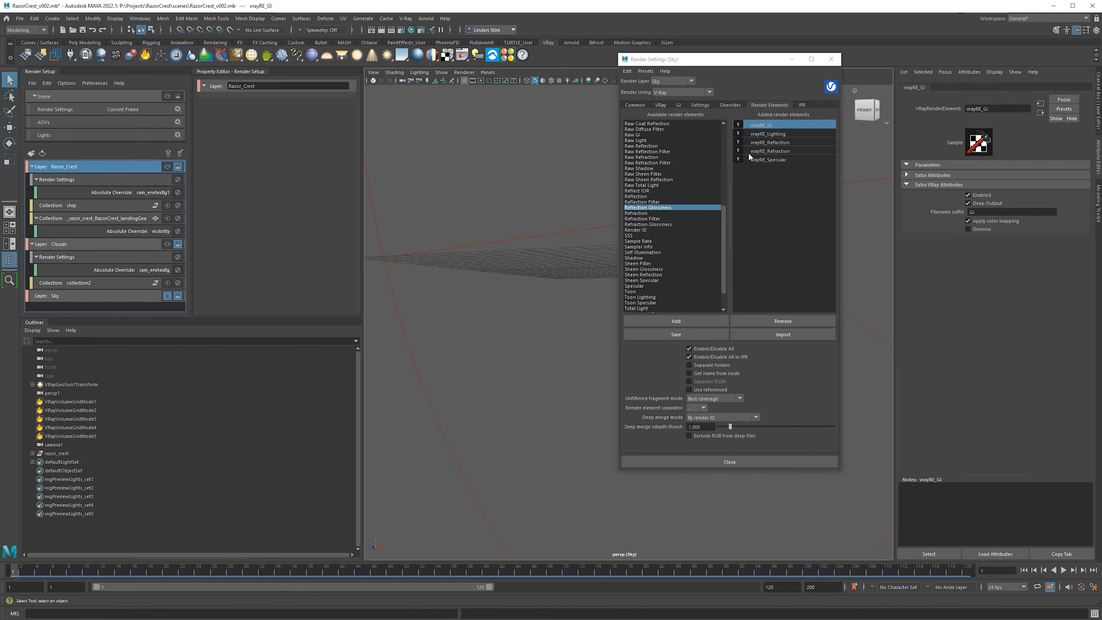
# Try switching the GI, Lighting, Reflection and Refraction render elements off directly while Sky is the visible layer
pyautogui.click(738, 125)
pyautogui.click(739, 134)
pyautogui.click(739, 142)
pyautogui.click(738, 151)
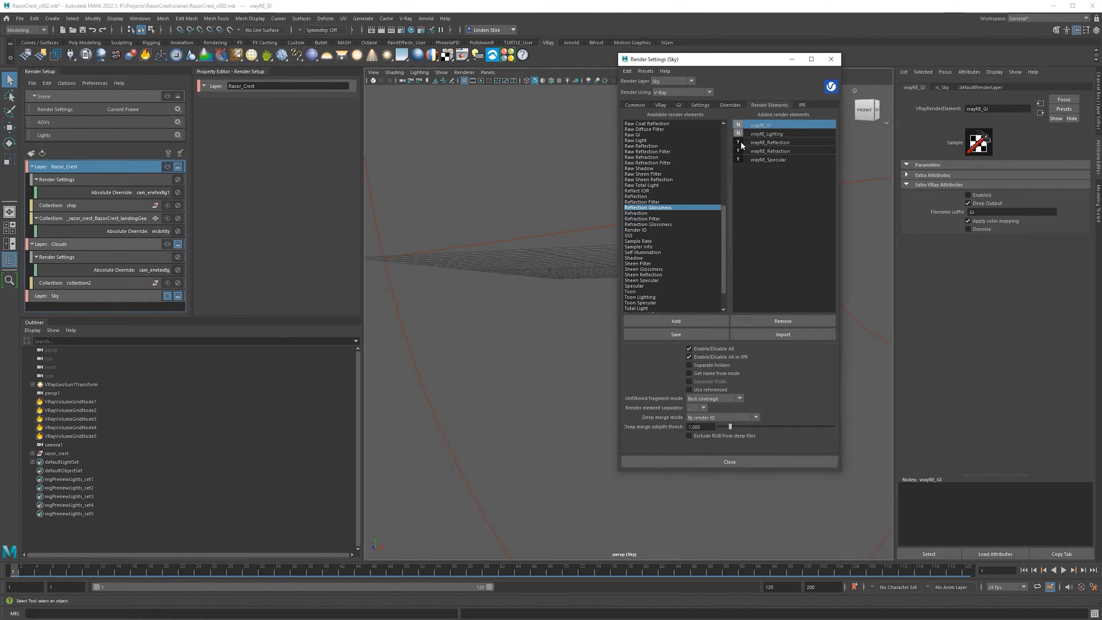
pyautogui.click(739, 124)
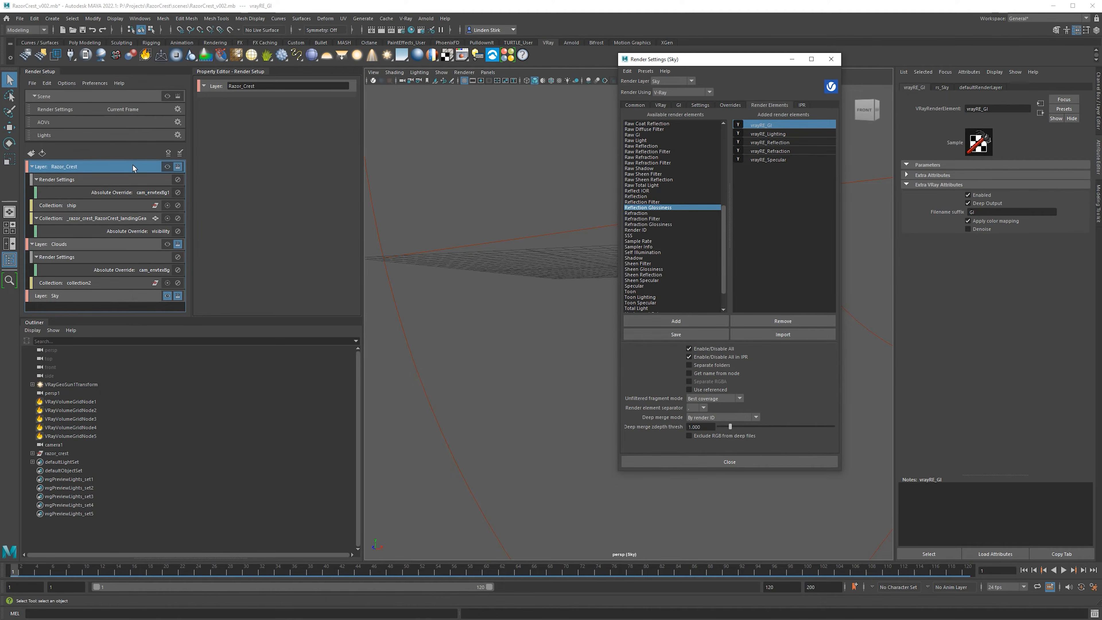
# Make Razor_Crest the visible layer and create absolute overrides of Enabled for the GI and Lighting render elements
pyautogui.click(103, 169)
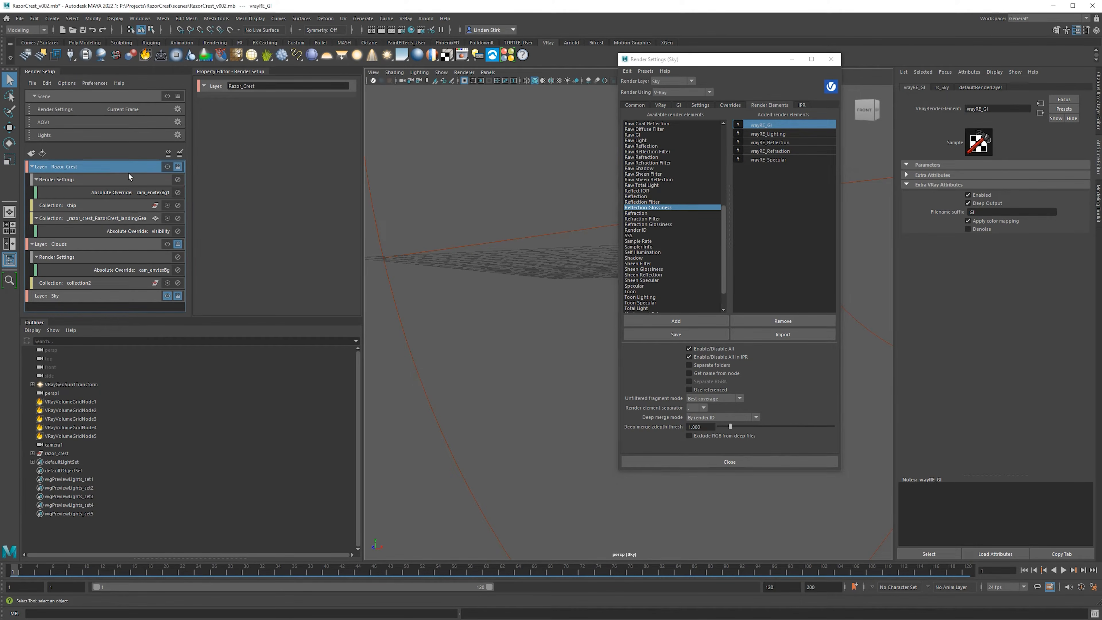
pyautogui.click(167, 167)
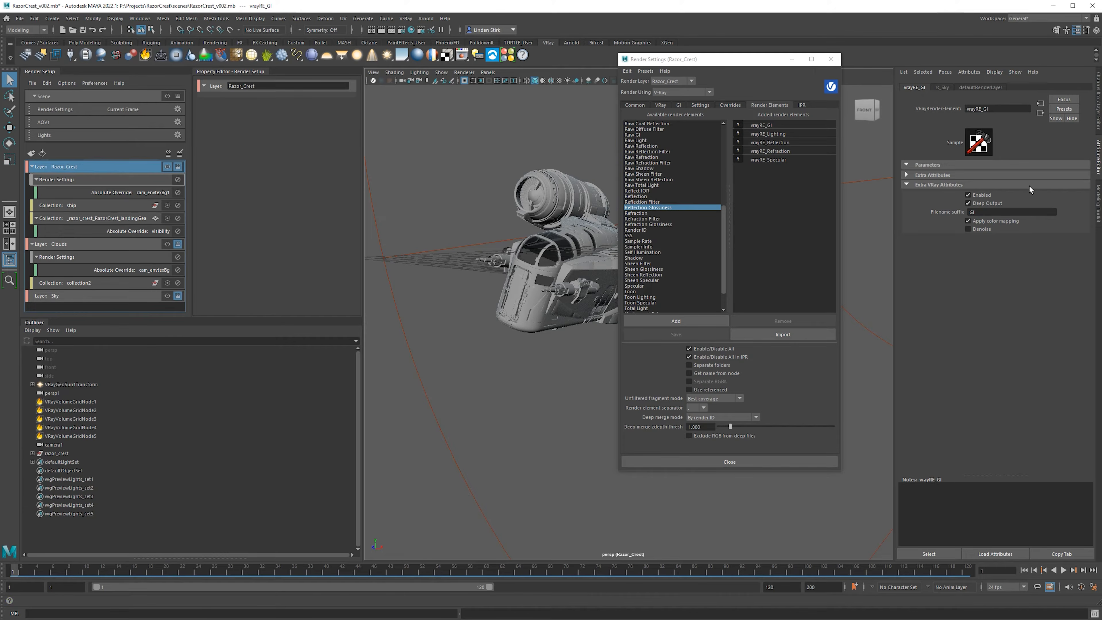
pyautogui.click(775, 125)
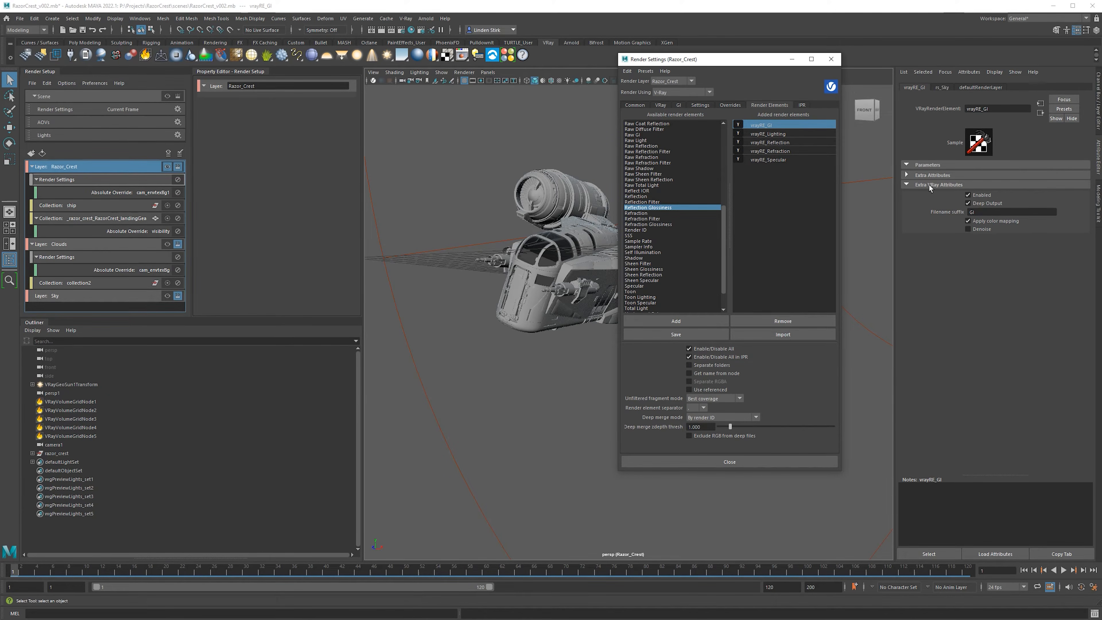
pyautogui.rightClick(982, 196)
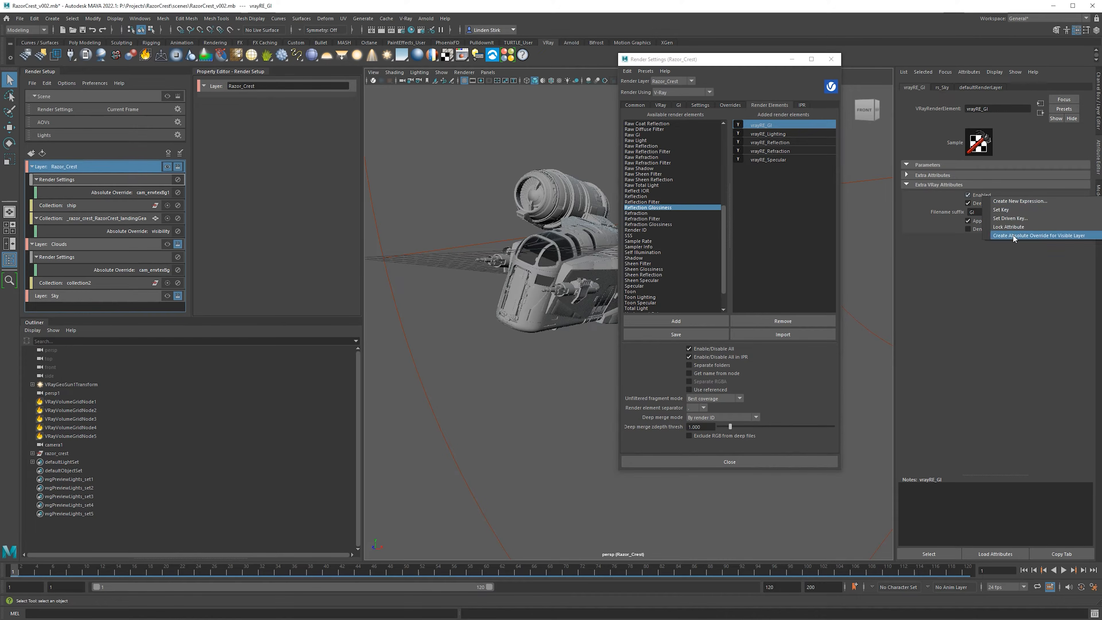
pyautogui.click(1013, 233)
pyautogui.click(777, 134)
pyautogui.rightClick(992, 199)
pyautogui.click(1010, 237)
# Create absolute overrides of Enabled on the Razor_Crest layer for the Reflection, Refraction and Specular render elements
pyautogui.click(803, 142)
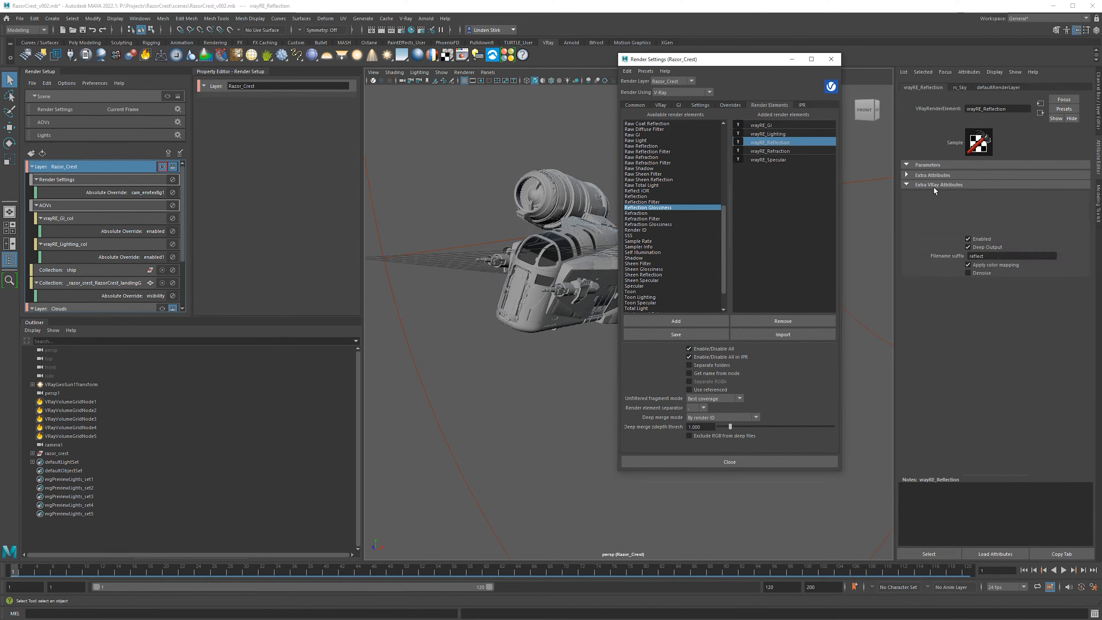
pyautogui.rightClick(984, 197)
pyautogui.click(1018, 236)
pyautogui.click(813, 151)
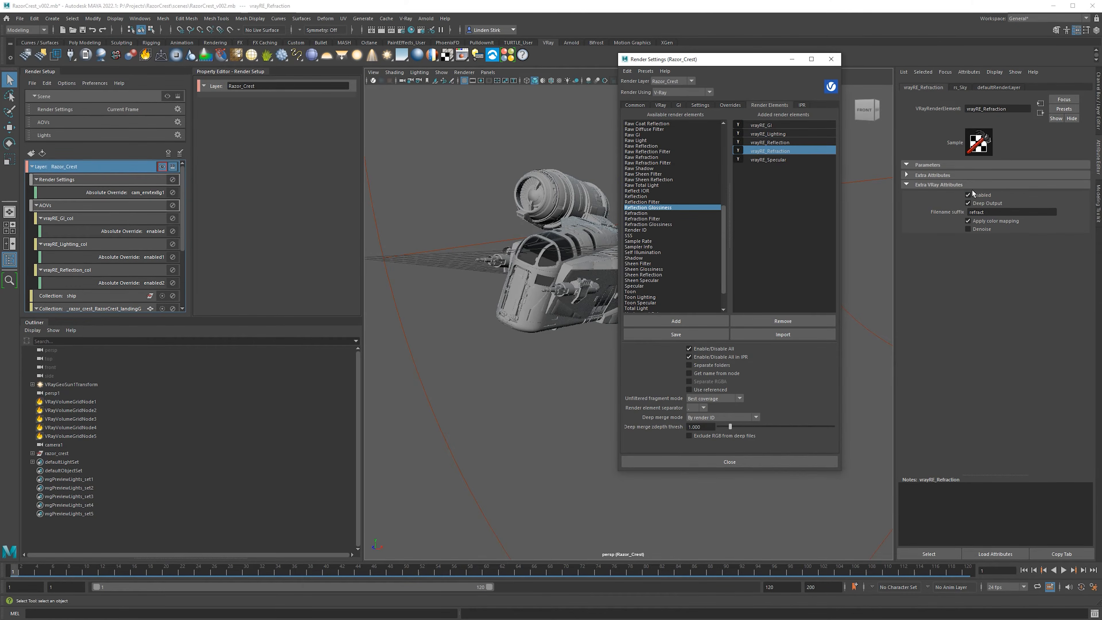
pyautogui.rightClick(987, 196)
pyautogui.click(1017, 236)
pyautogui.click(828, 160)
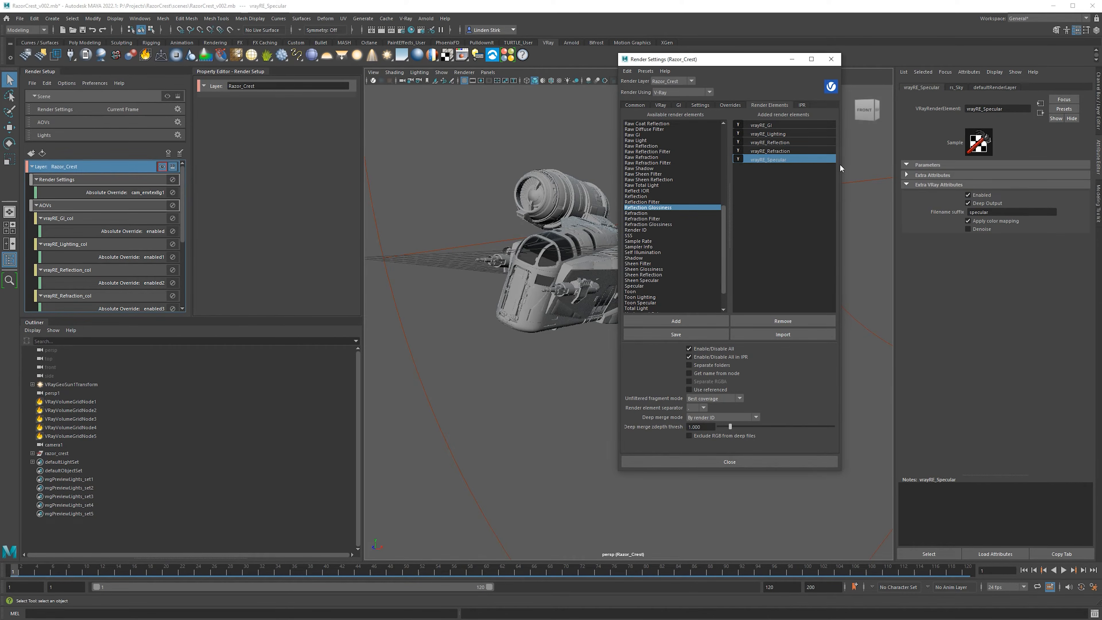
pyautogui.rightClick(989, 196)
pyautogui.click(1009, 234)
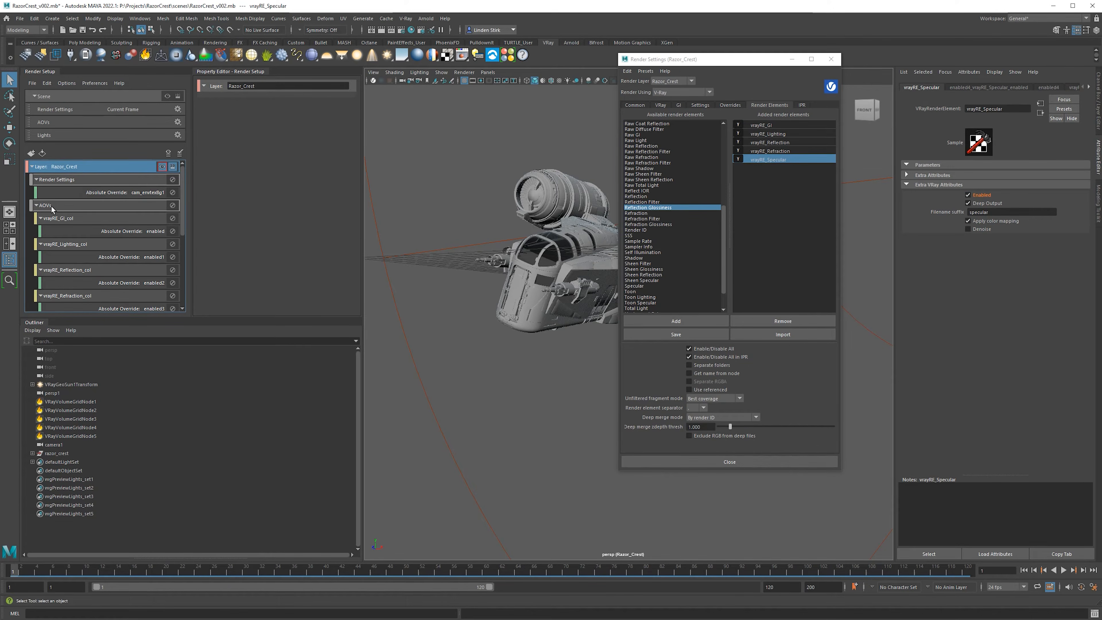
# Inspect the Razor_Crest layer's render element Enabled overrides, testing the Specular override by switching it off and back on
pyautogui.click(106, 231)
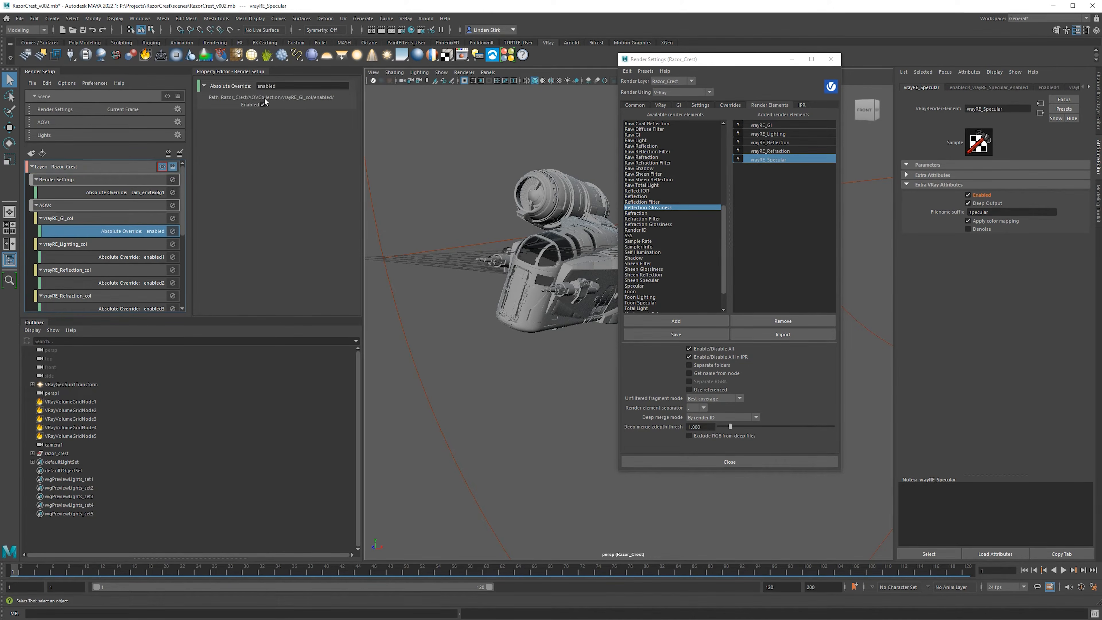
pyautogui.click(122, 257)
pyautogui.scroll(-1, 139, 290)
pyautogui.click(138, 245)
pyautogui.scroll(-1, 144, 289)
pyautogui.click(132, 257)
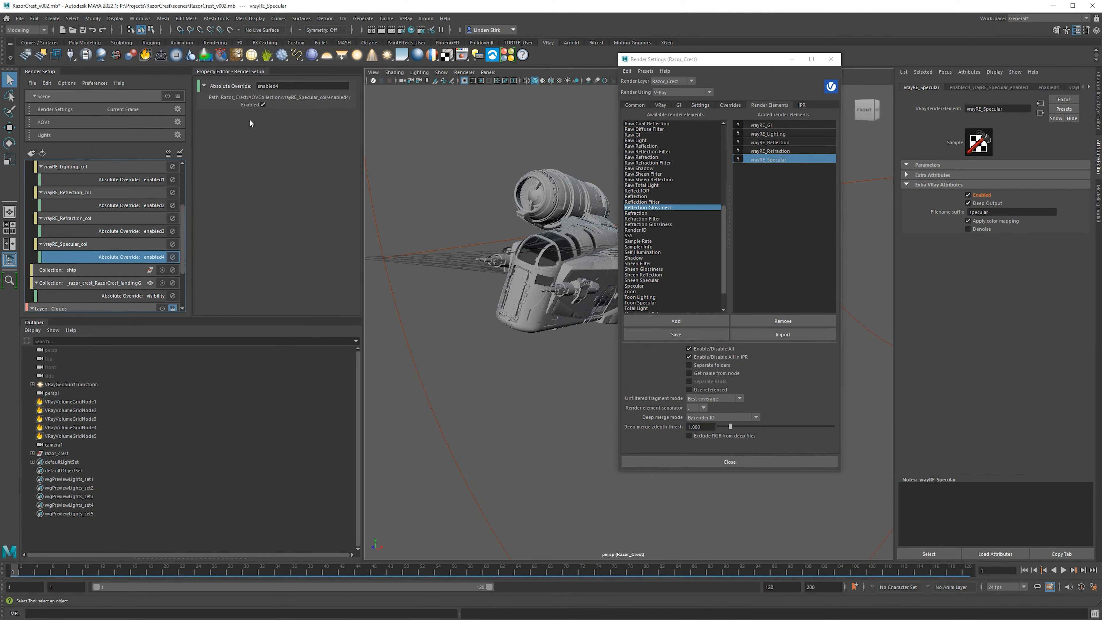
pyautogui.click(263, 104)
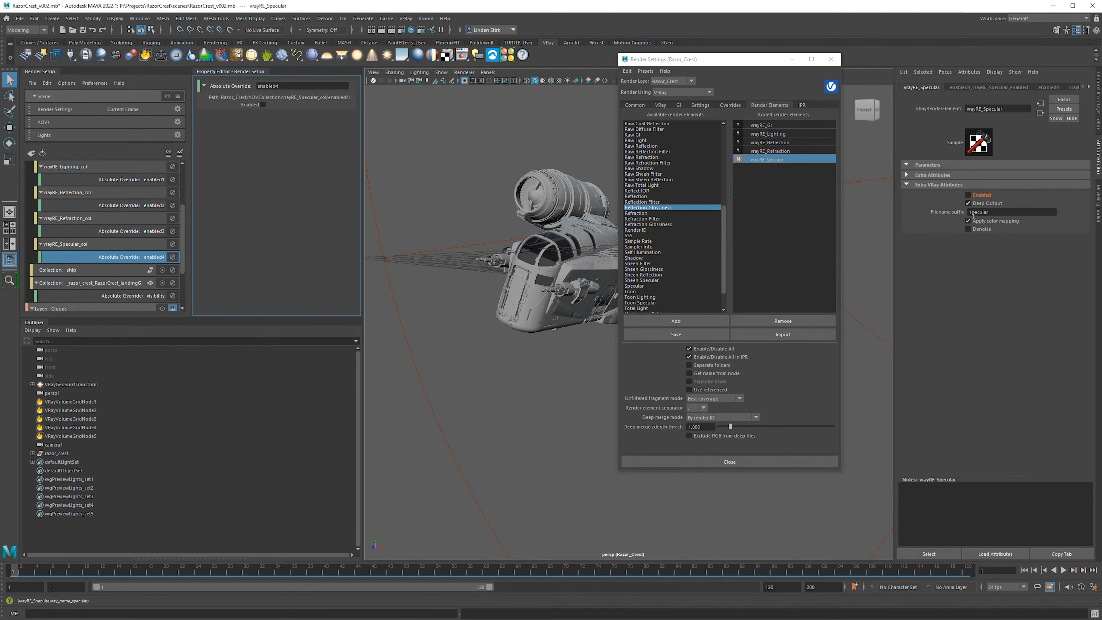
pyautogui.click(263, 105)
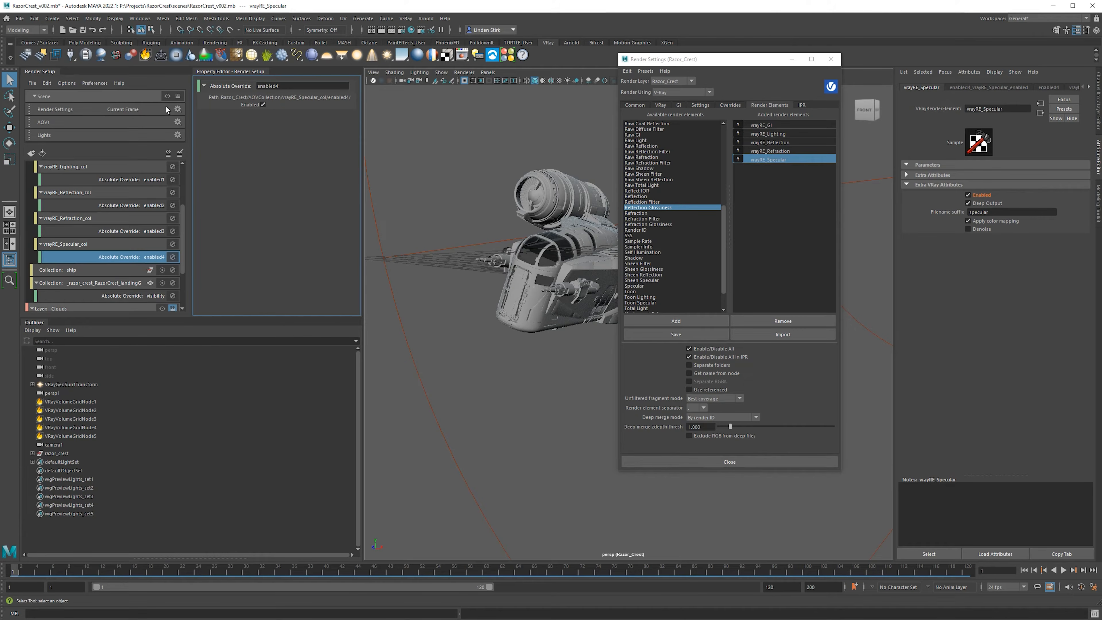
# Make the master scene visible and disable its GI, Lighting, Reflection, Refraction and Specular render elements
pyautogui.scroll(3, 148, 189)
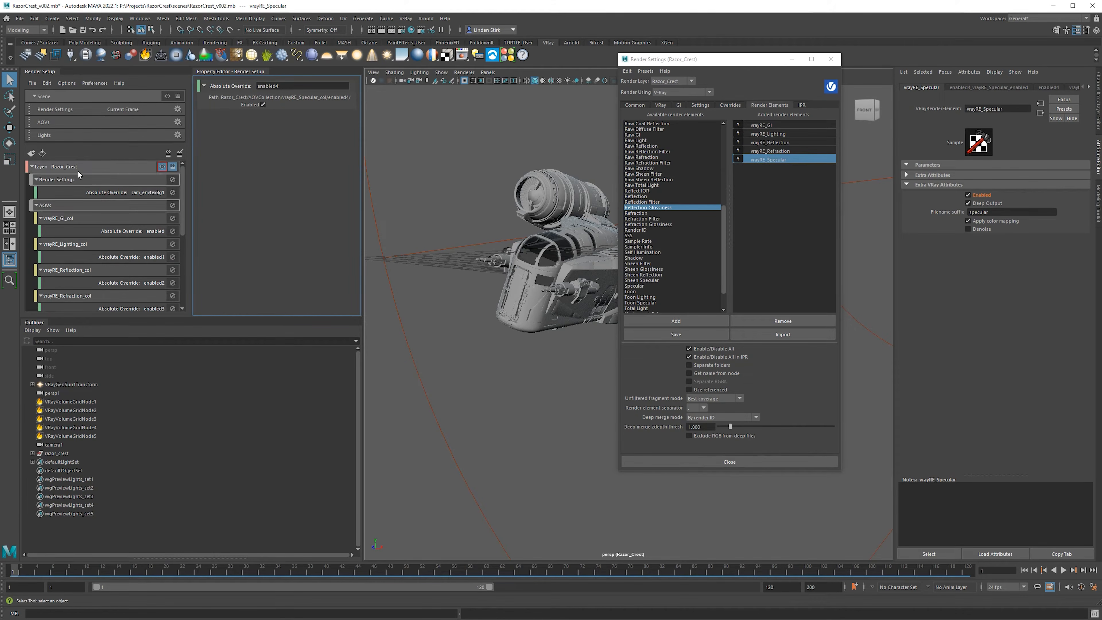
pyautogui.click(167, 96)
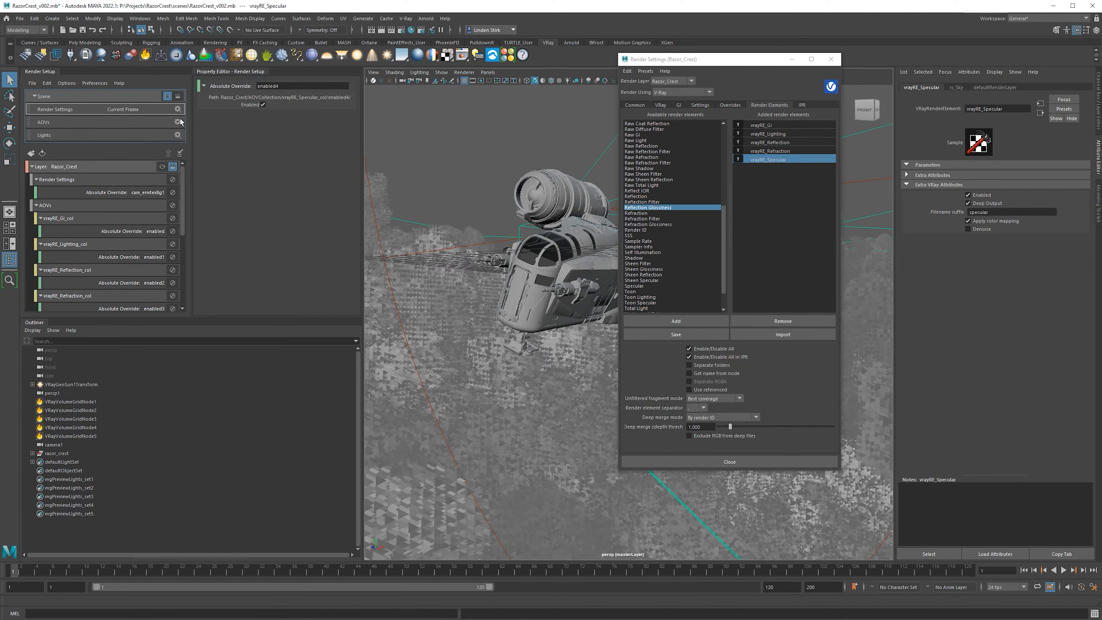
pyautogui.click(738, 125)
pyautogui.click(737, 133)
pyautogui.click(737, 142)
pyautogui.click(738, 151)
pyautogui.click(739, 160)
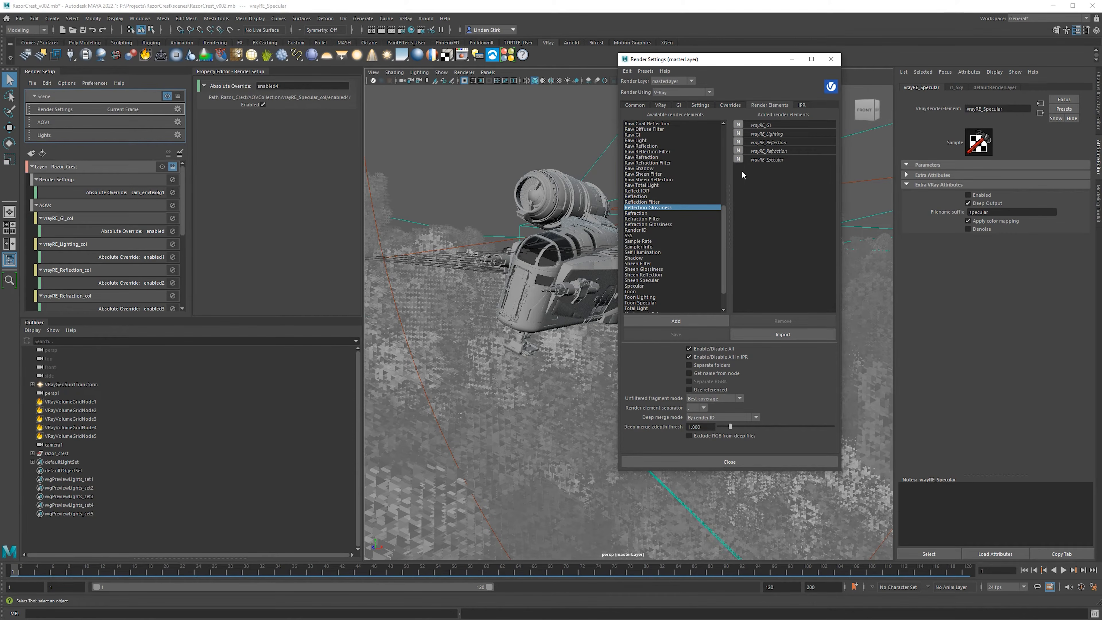
# Compare the render element states of the Razor_Crest, Clouds and Sky layers, and close the render settings
pyautogui.click(162, 167)
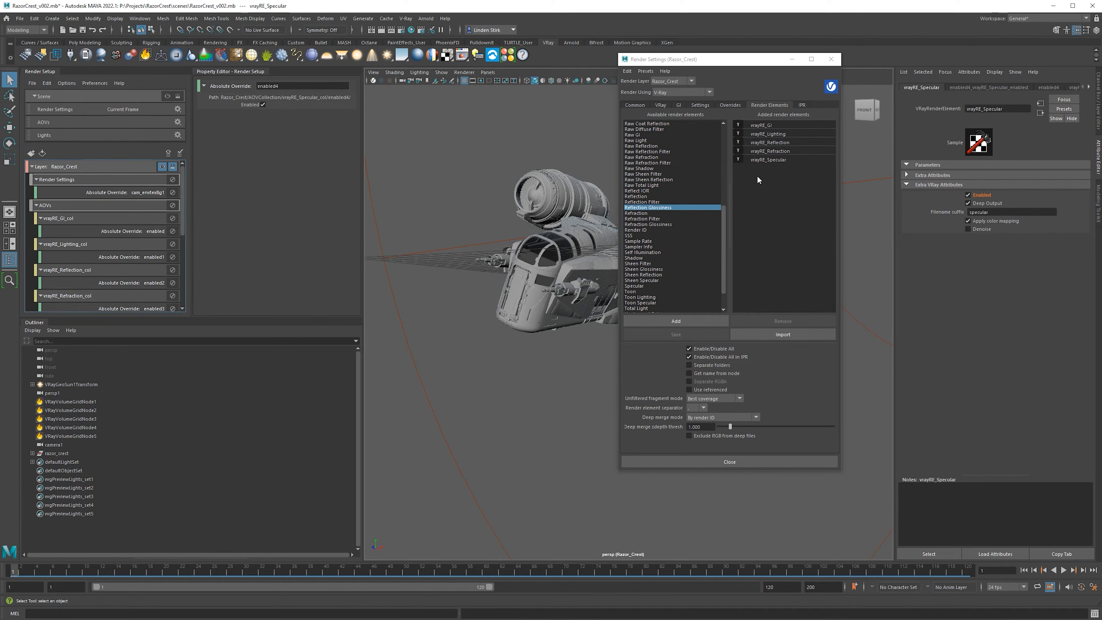
pyautogui.click(31, 166)
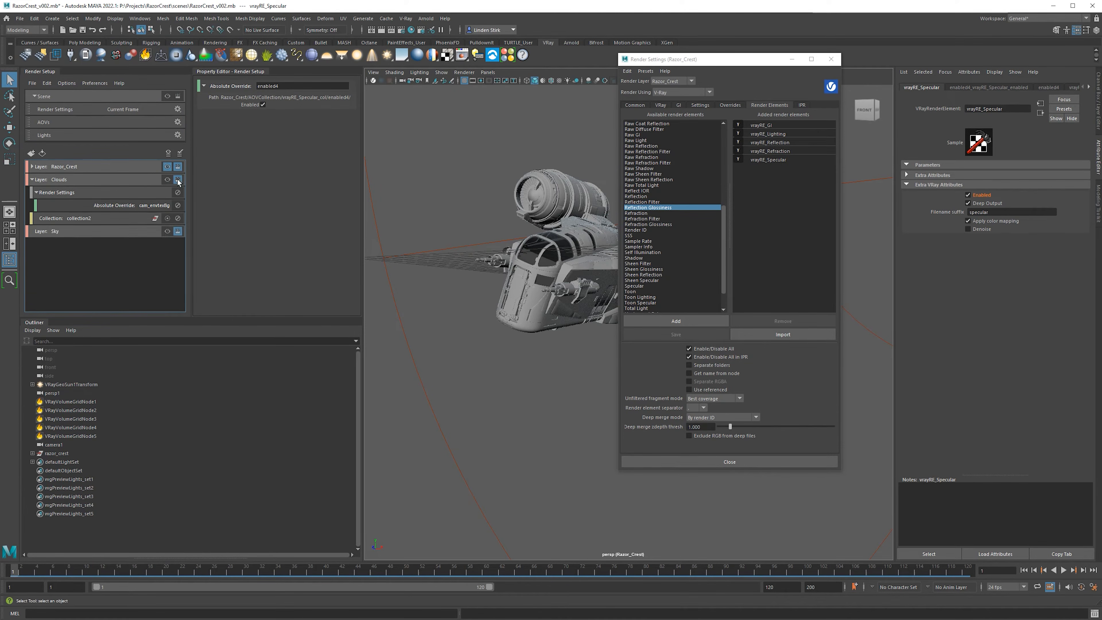
pyautogui.click(167, 179)
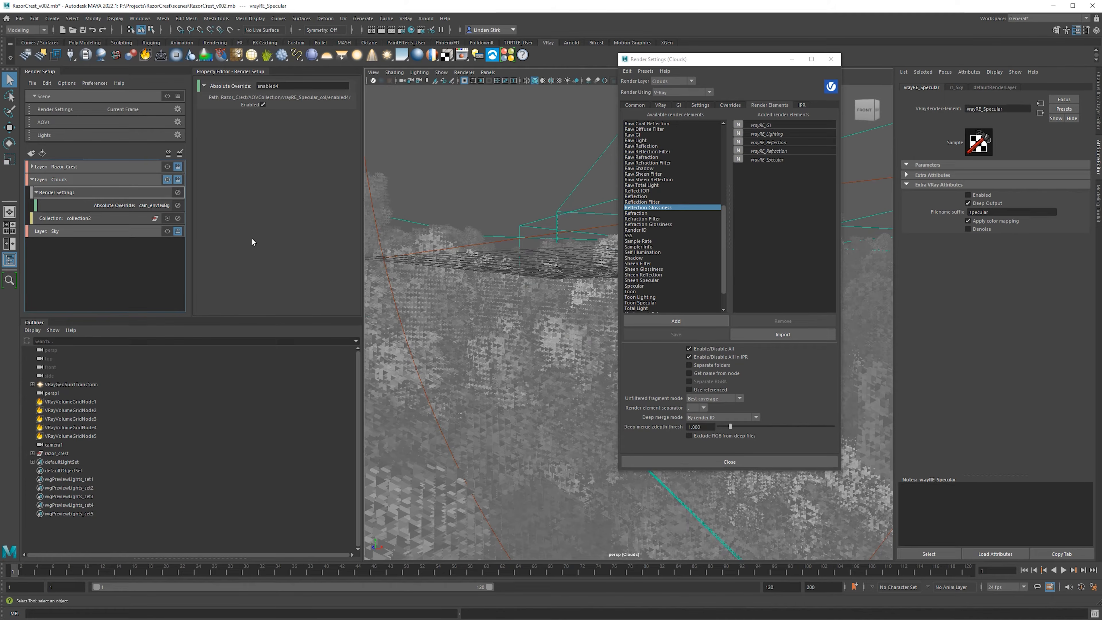
pyautogui.click(167, 231)
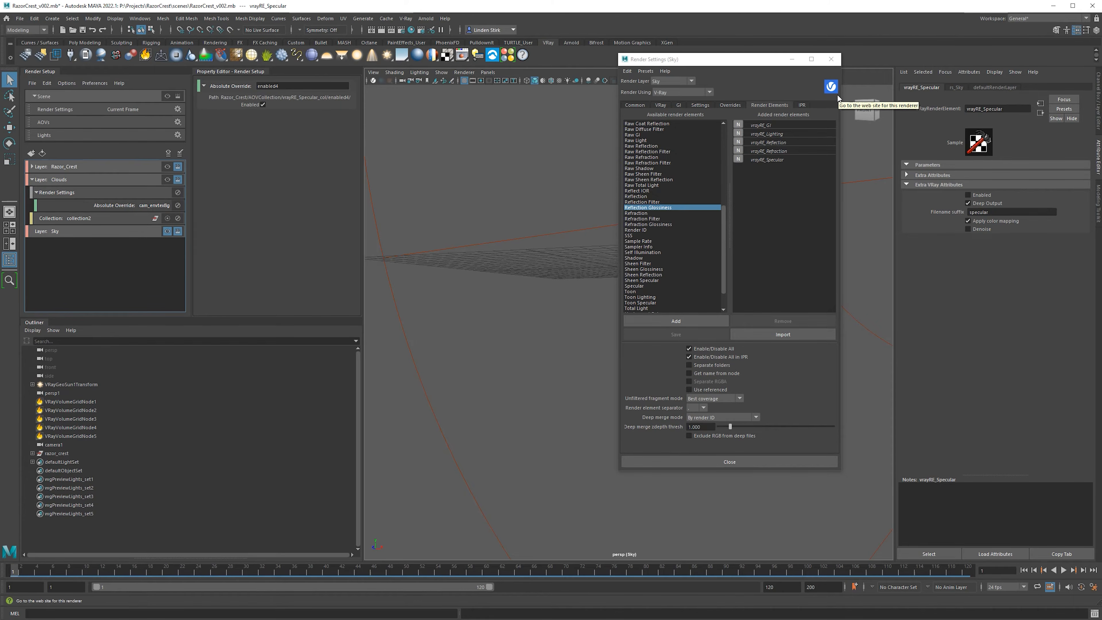
pyautogui.click(831, 59)
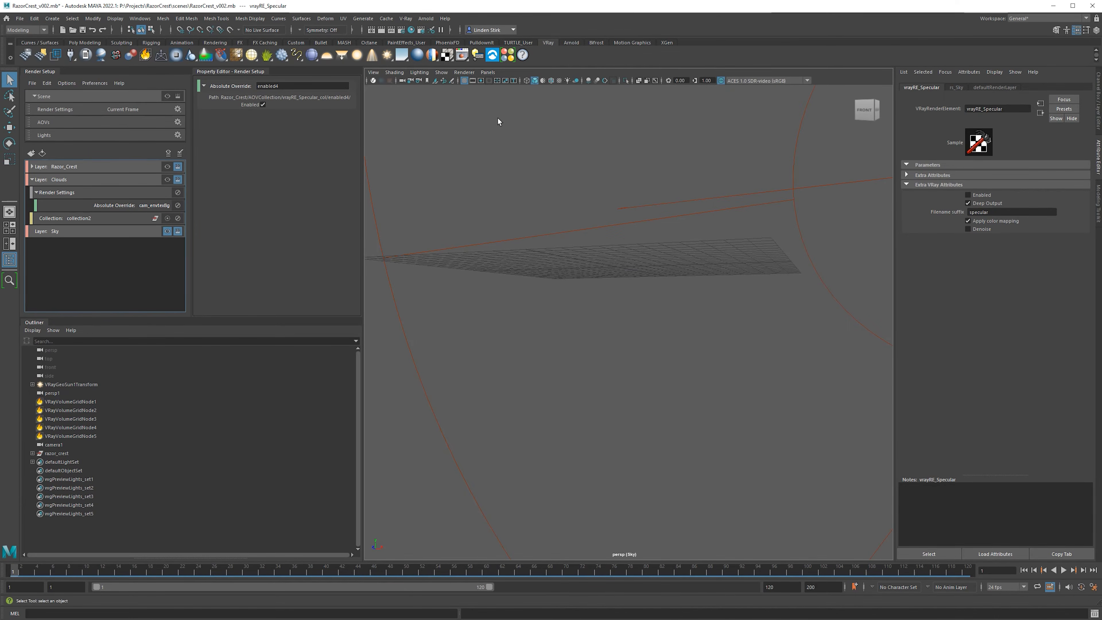
# Maximise the camera1 view and preview the Razor_Crest layer with a V-Ray viewport render
pyautogui.click(572, 161)
pyautogui.press('space')
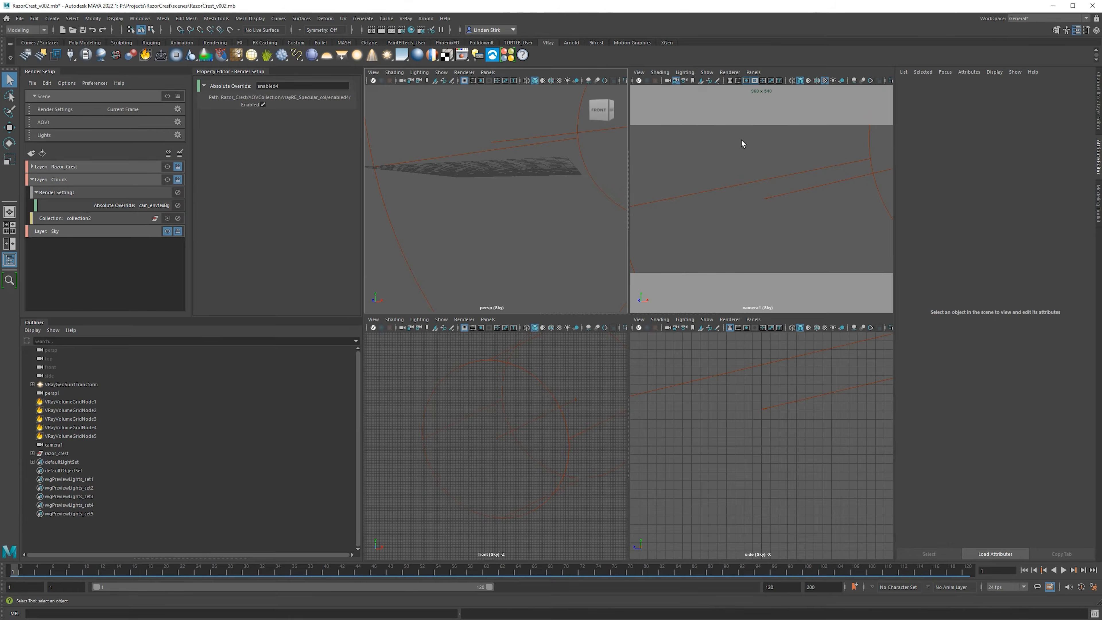
pyautogui.press('space')
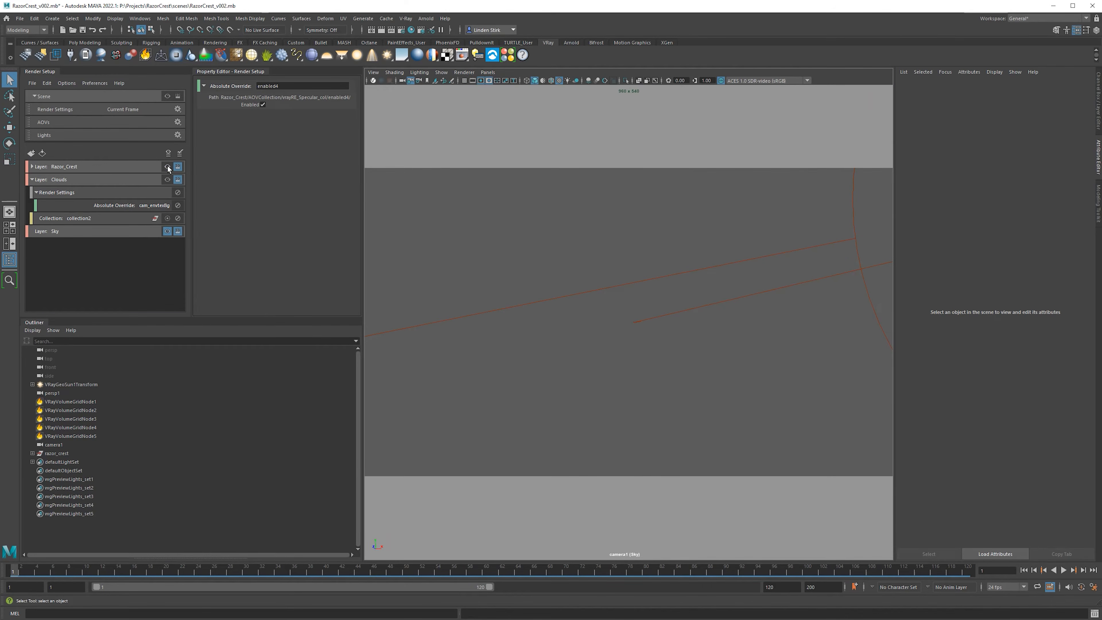
pyautogui.click(167, 167)
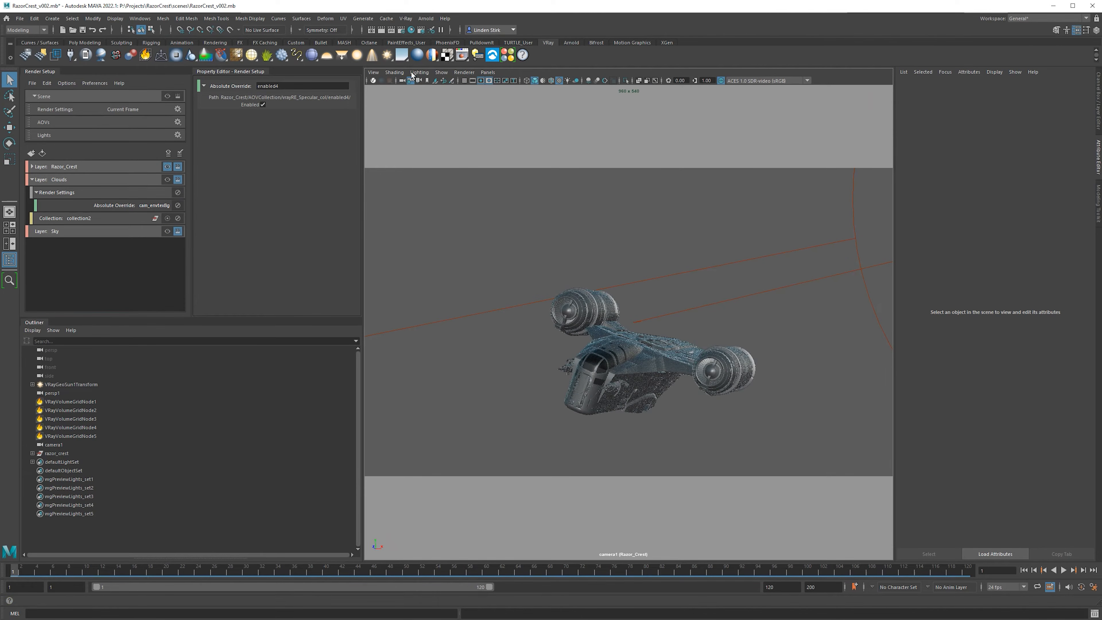
pyautogui.keyDown('alt'); pyautogui.moveTo(638, 246); pyautogui.dragTo(426, 118); pyautogui.keyUp('alt')
pyautogui.click(374, 80)
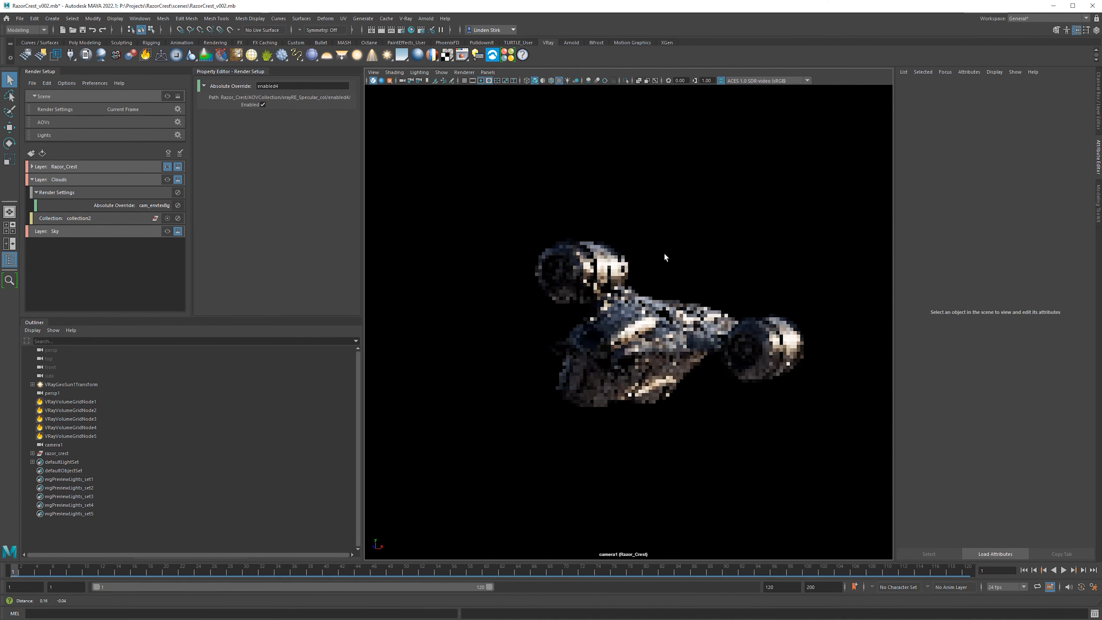
# Preview the master scene through camera1 in the V-Ray viewport render, and stop the rendering
pyautogui.click(167, 96)
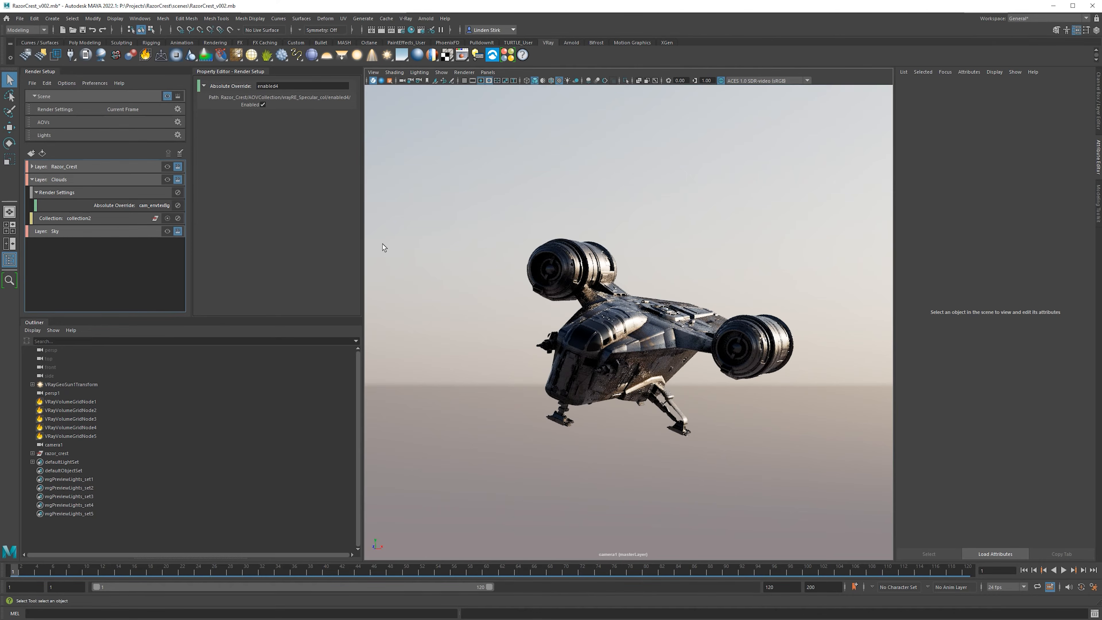
pyautogui.click(373, 80)
pyautogui.click(373, 80)
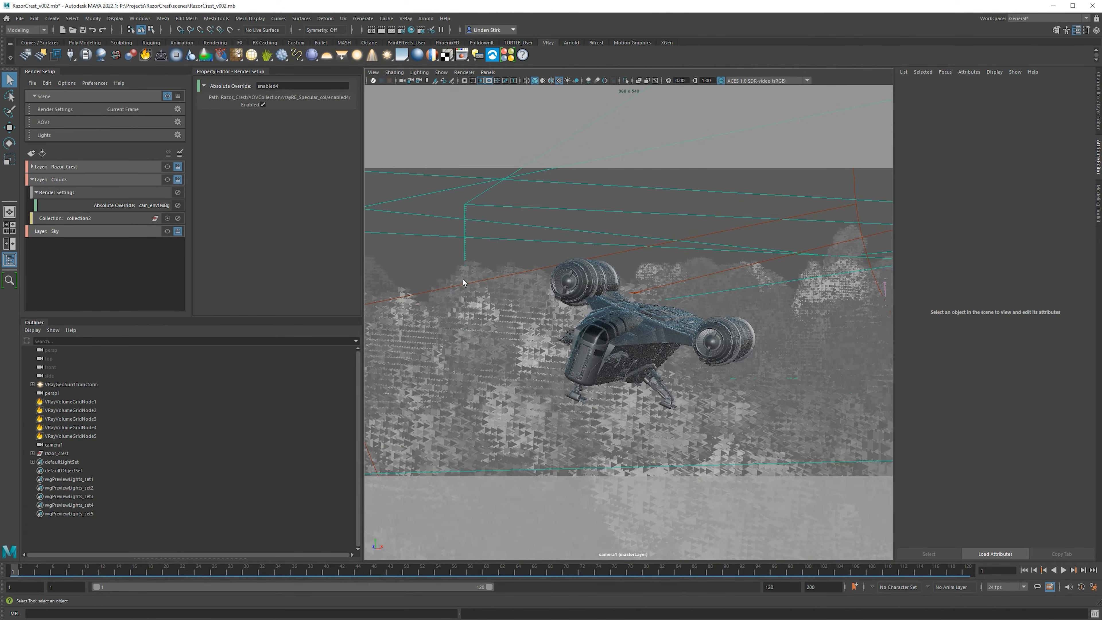
# Try raising the VRayVolumeGridNode1 cloud behind the ship and preview the master scene with a V-Ray viewport render
pyautogui.click(463, 280)
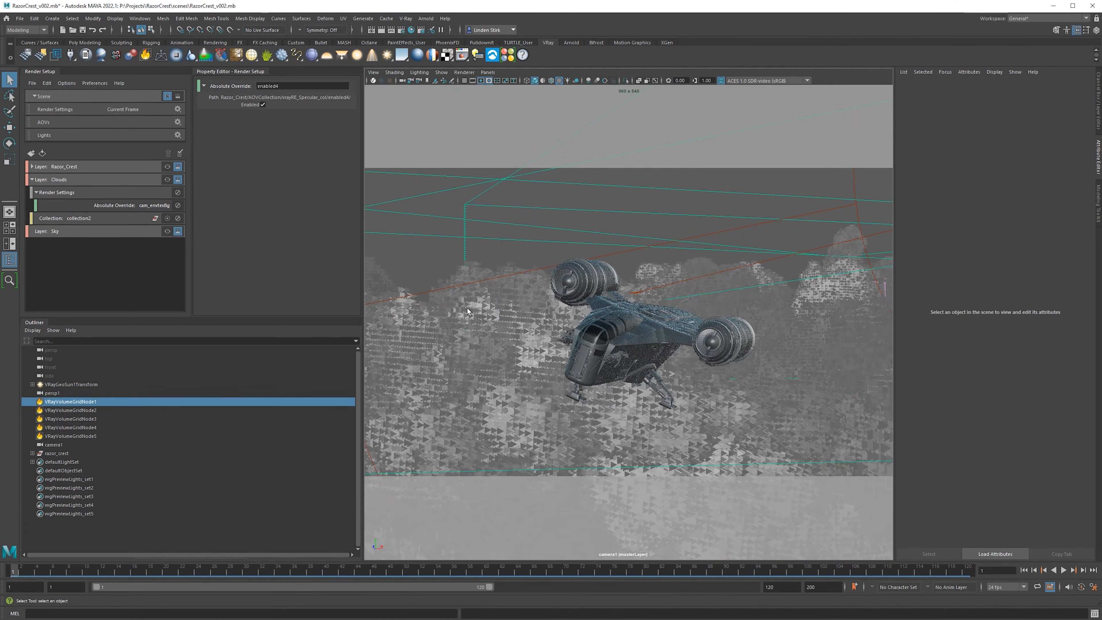
pyautogui.press('w')
pyautogui.moveTo(436, 333); pyautogui.dragTo(435, 277)
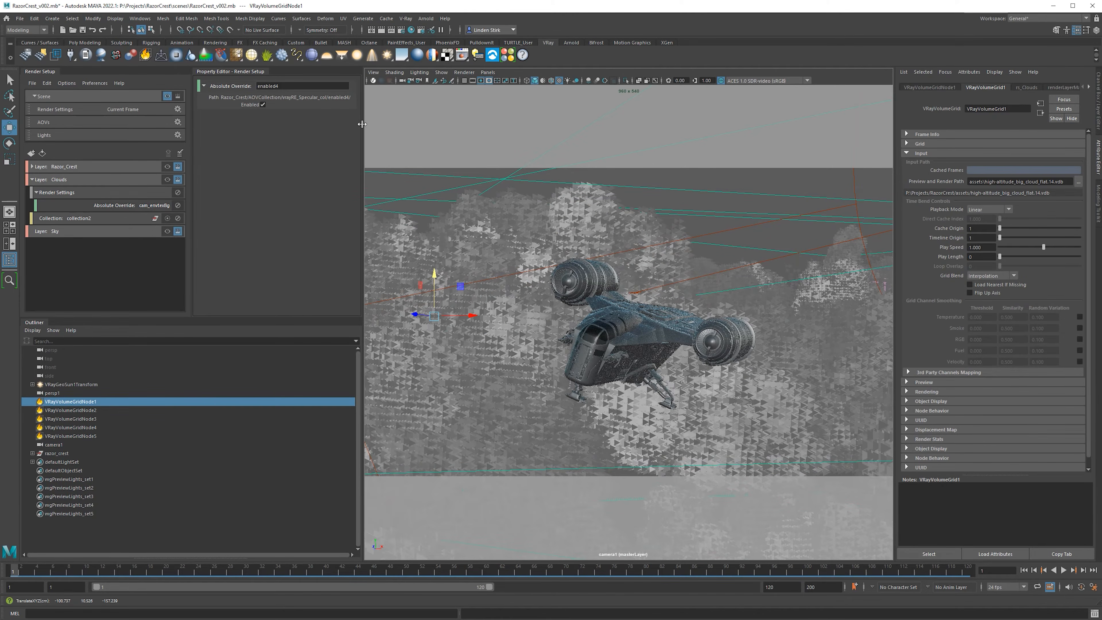
pyautogui.click(374, 81)
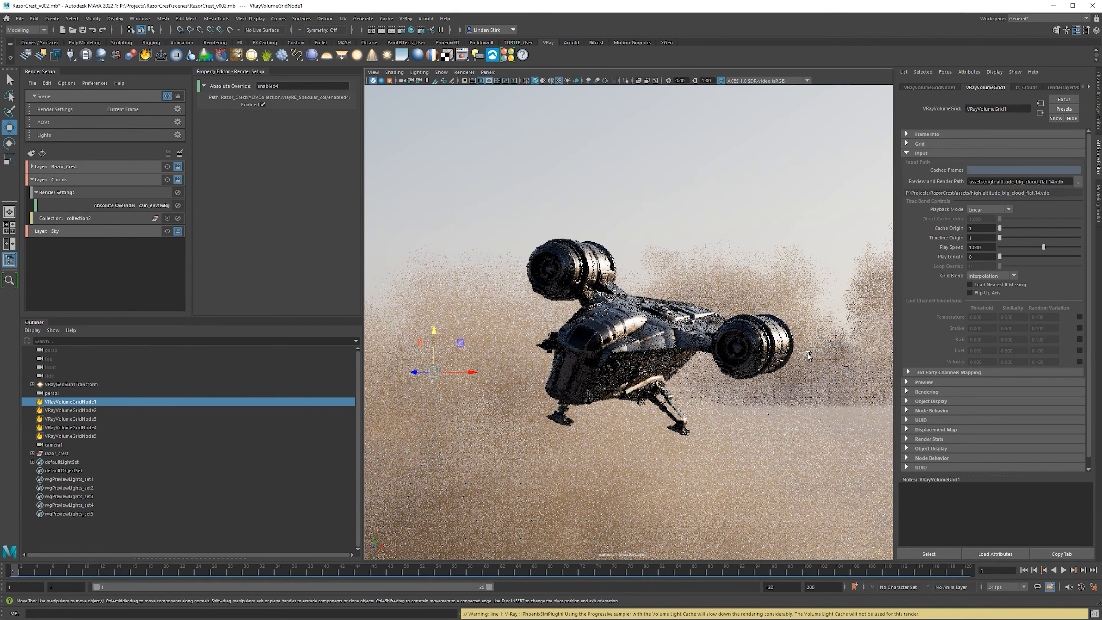
pyautogui.click(488, 81)
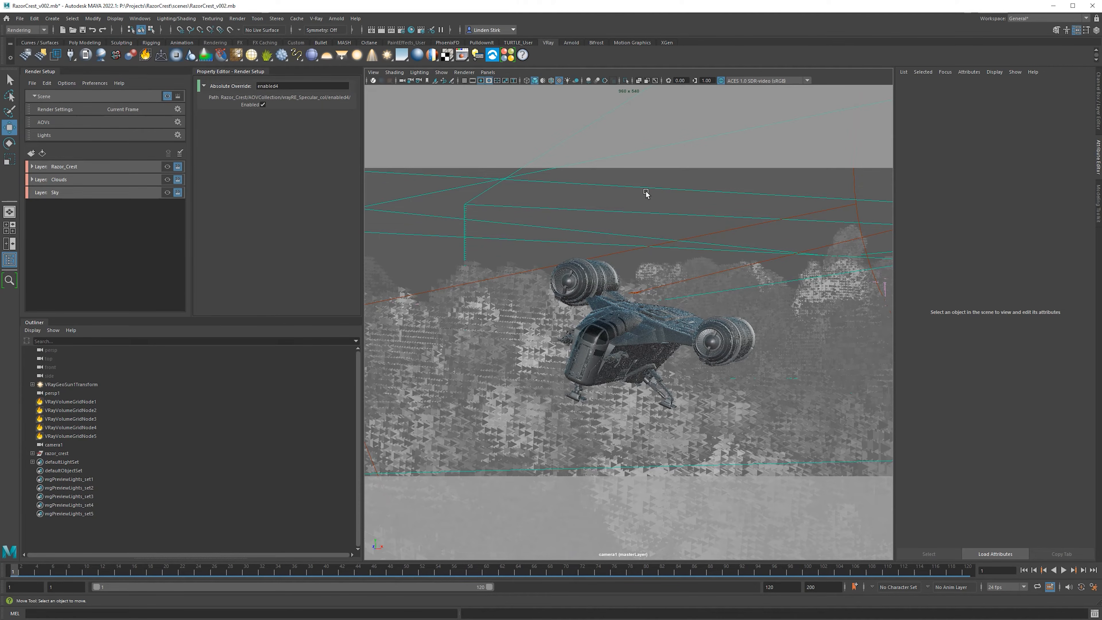
# Review the current-frame, sequence and batch rendering commands of the Rendering menu set
pyautogui.click(25, 29)
pyautogui.click(29, 74)
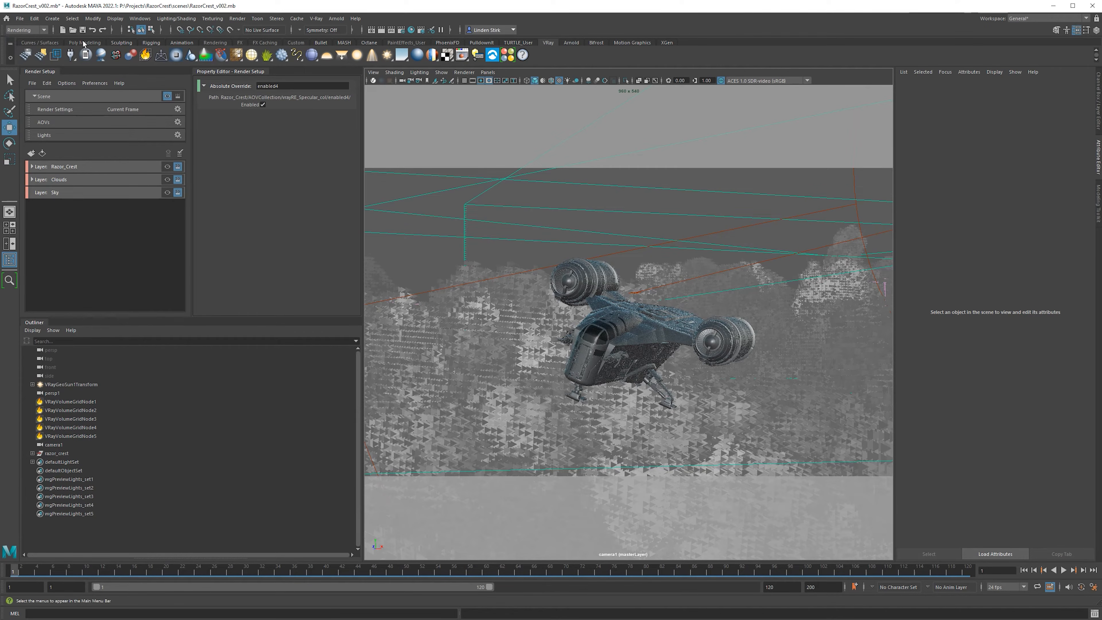
pyautogui.click(243, 21)
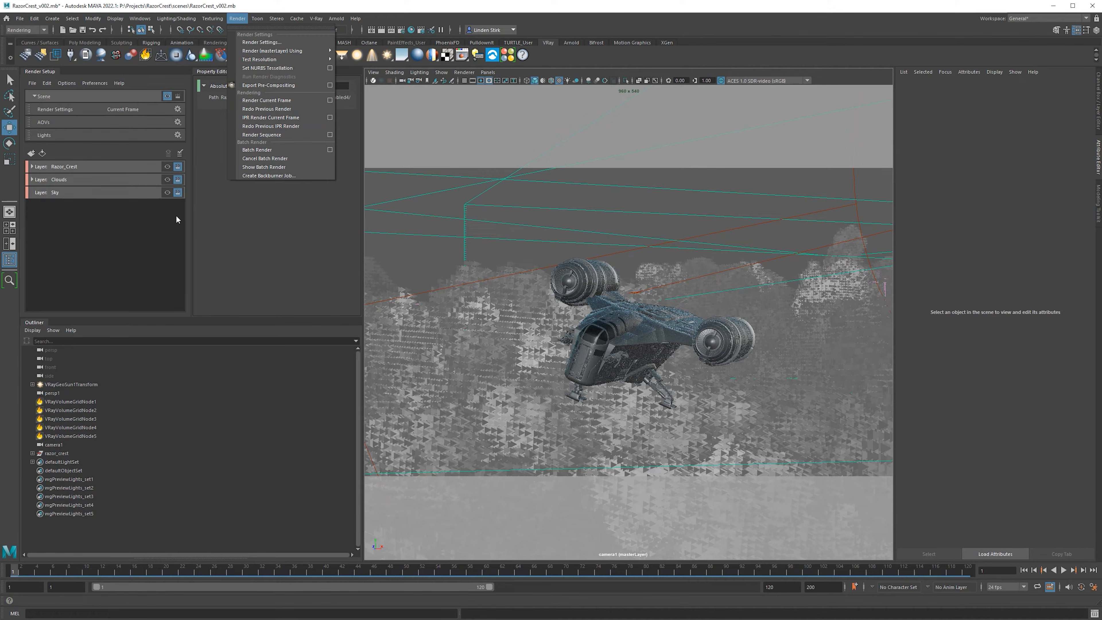
pyautogui.click(526, 197)
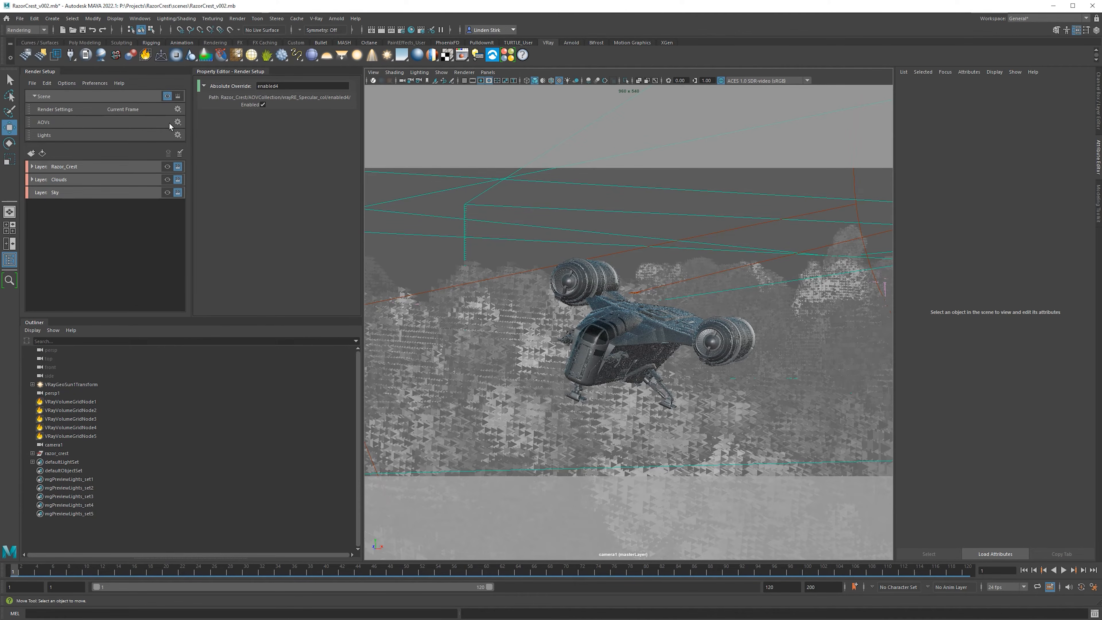
# Make Razor_Crest the visible layer and set the render resolution preset to HD 1080
pyautogui.click(167, 166)
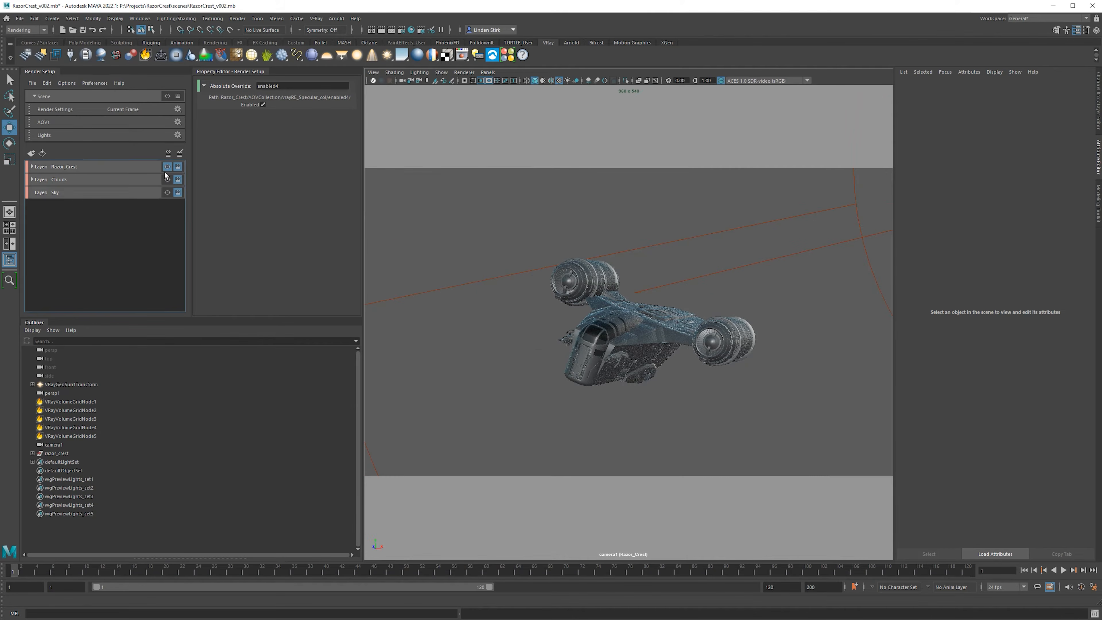
pyautogui.click(401, 32)
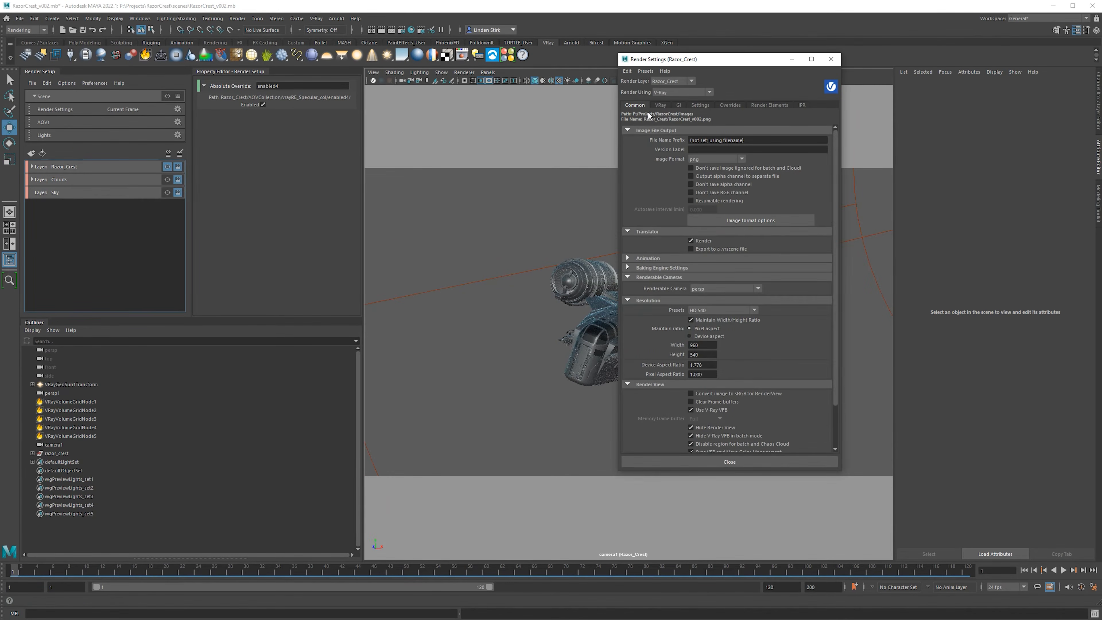
pyautogui.click(715, 310)
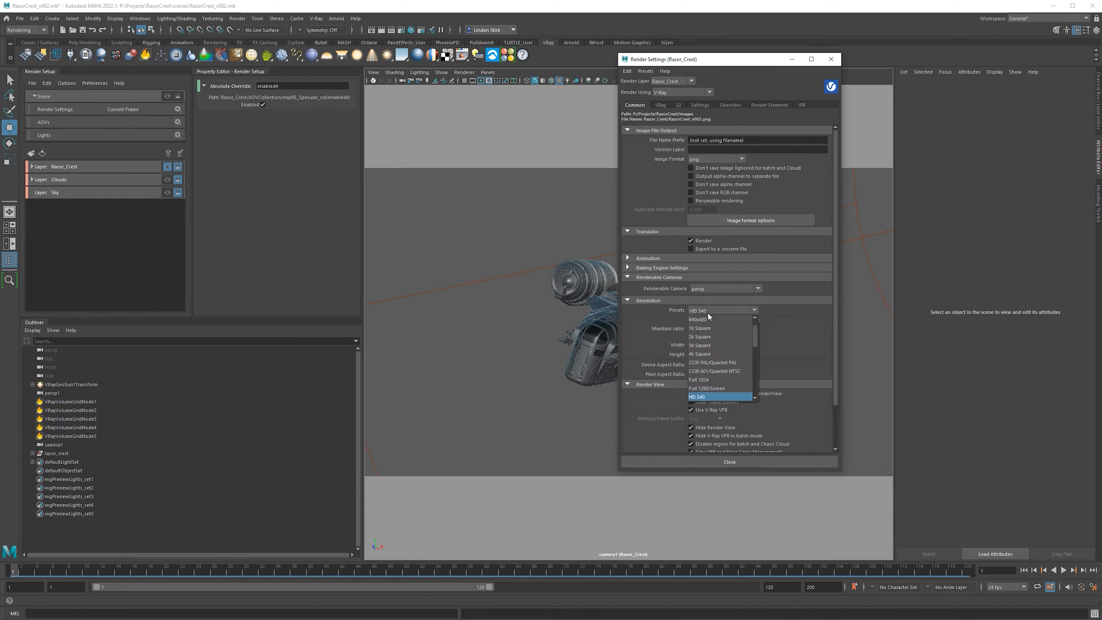
pyautogui.scroll(-1, 723, 390)
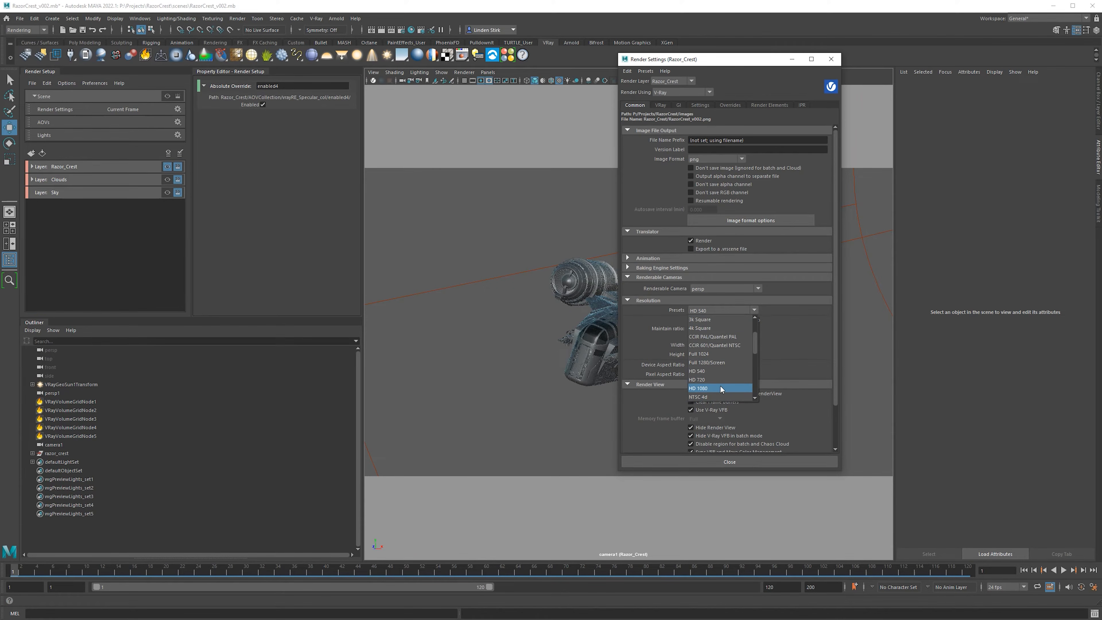
pyautogui.click(720, 386)
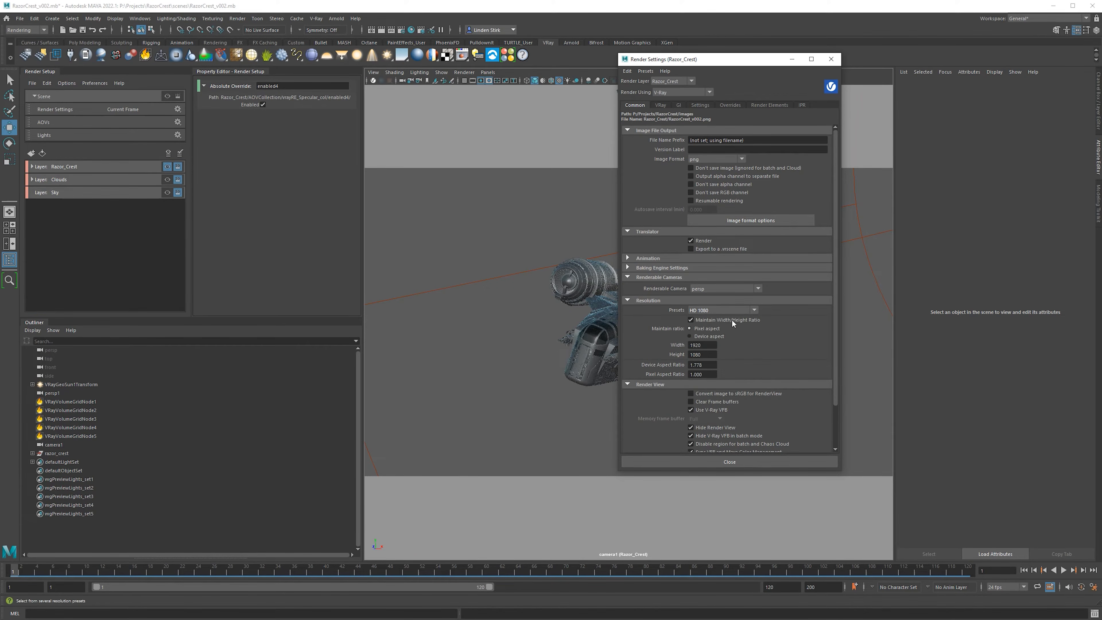
# Check the Renderable Camera choices and show the V-Ray image sampler settings
pyautogui.click(702, 289)
pyautogui.click(714, 290)
pyautogui.click(655, 106)
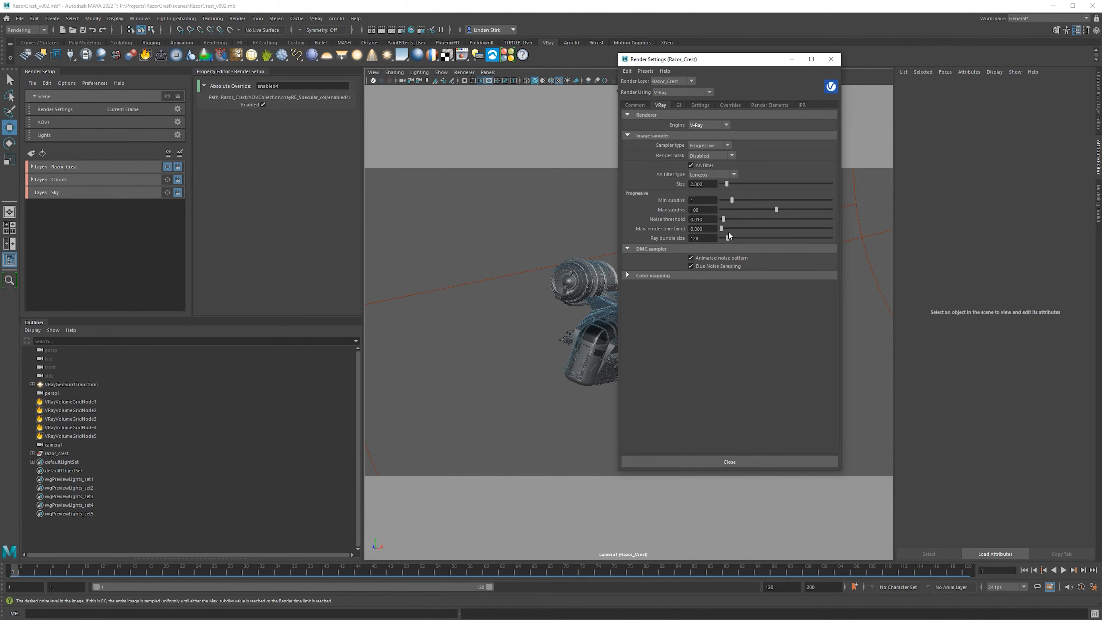
# Set the color mapping type to Linear multiply with the mode Don't affect colors, only adaptation
pyautogui.click(647, 276)
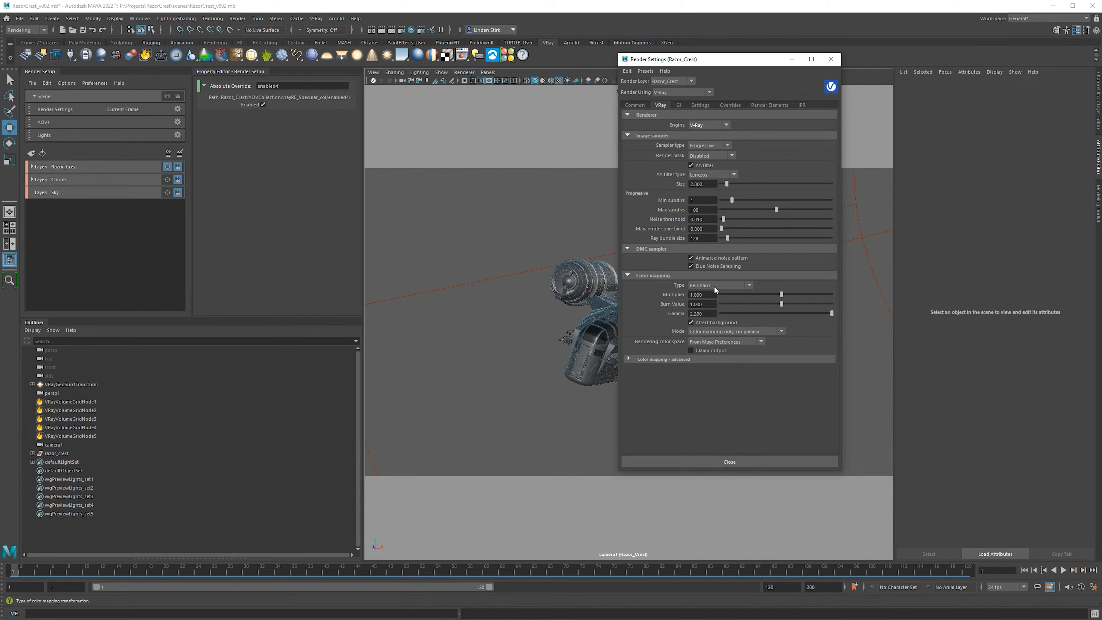
pyautogui.click(737, 333)
pyautogui.click(737, 349)
pyautogui.click(701, 286)
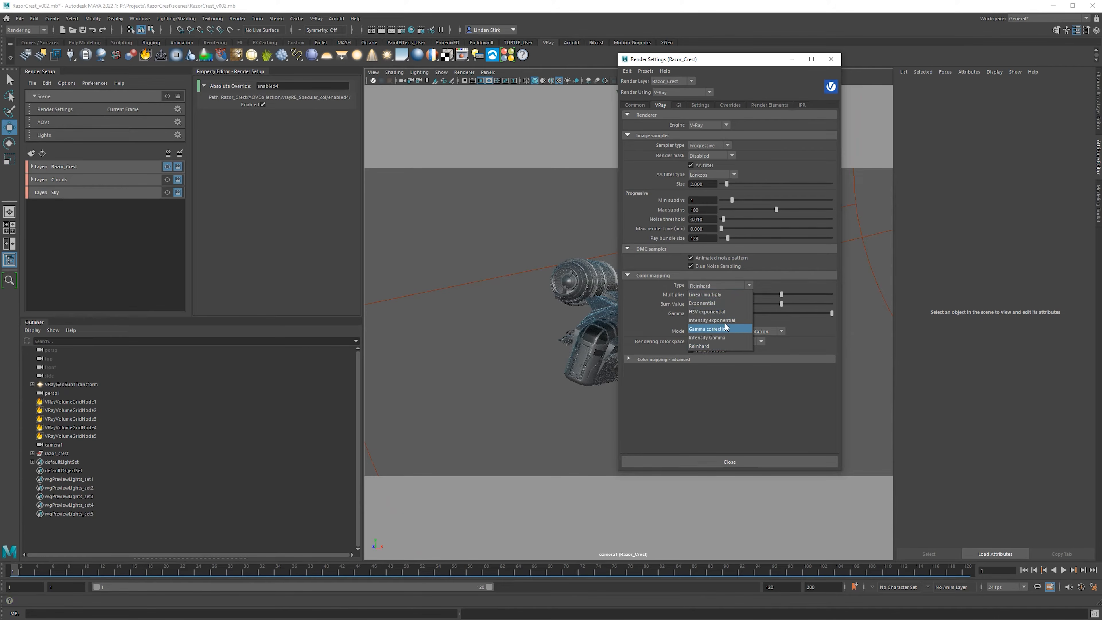
pyautogui.click(723, 295)
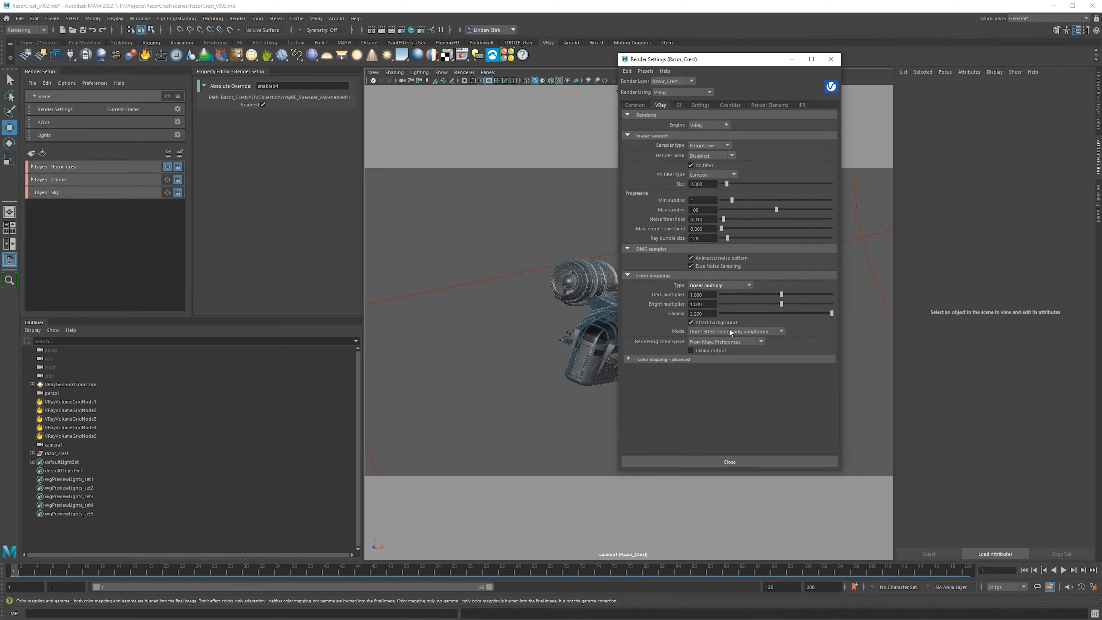
pyautogui.click(721, 332)
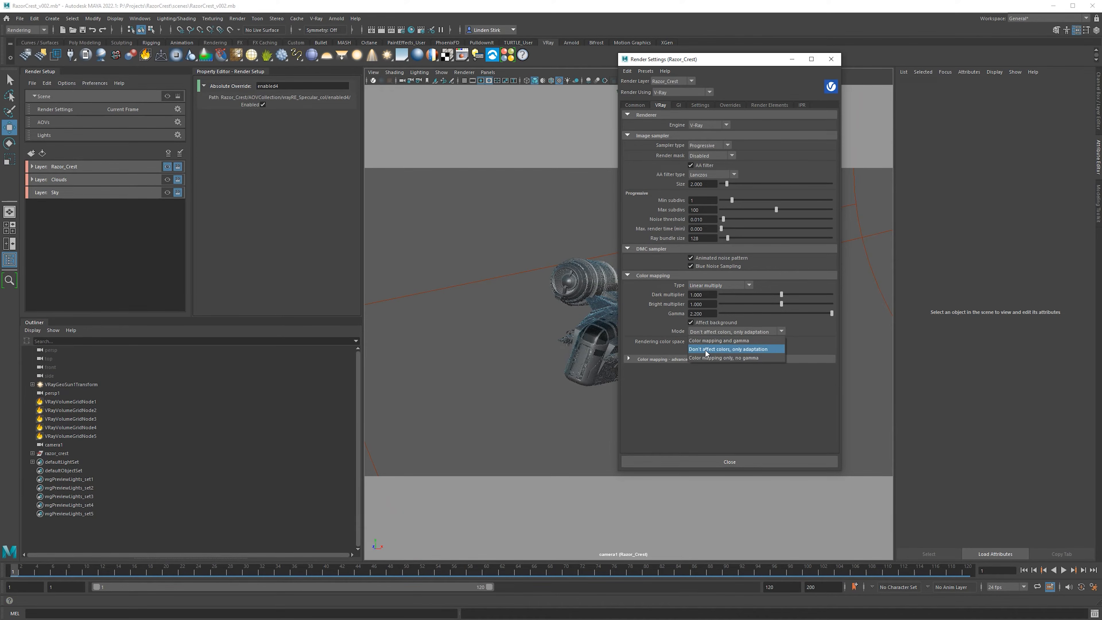
pyautogui.click(768, 350)
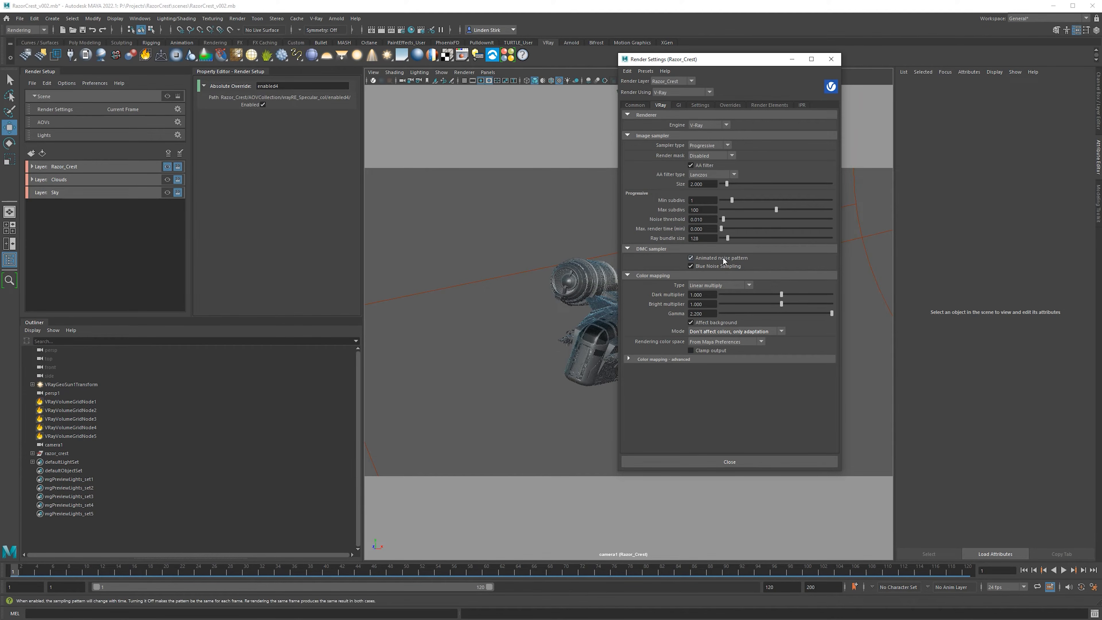
# Start a test render of the Razor_Crest layer with the Progressive sampler and stop it early
pyautogui.click(710, 146)
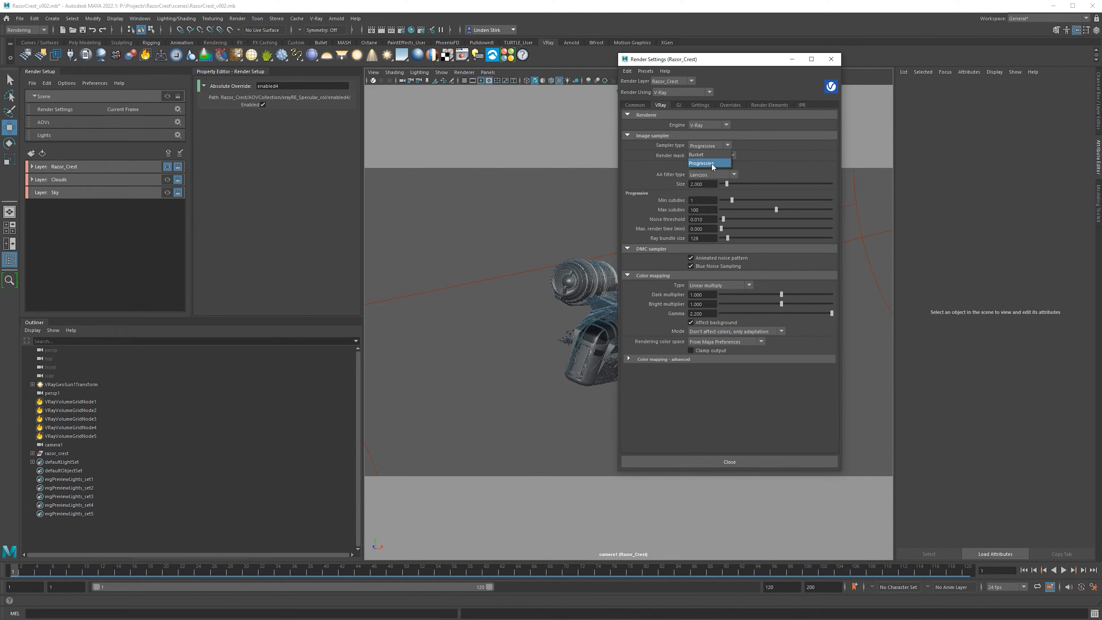
pyautogui.click(713, 164)
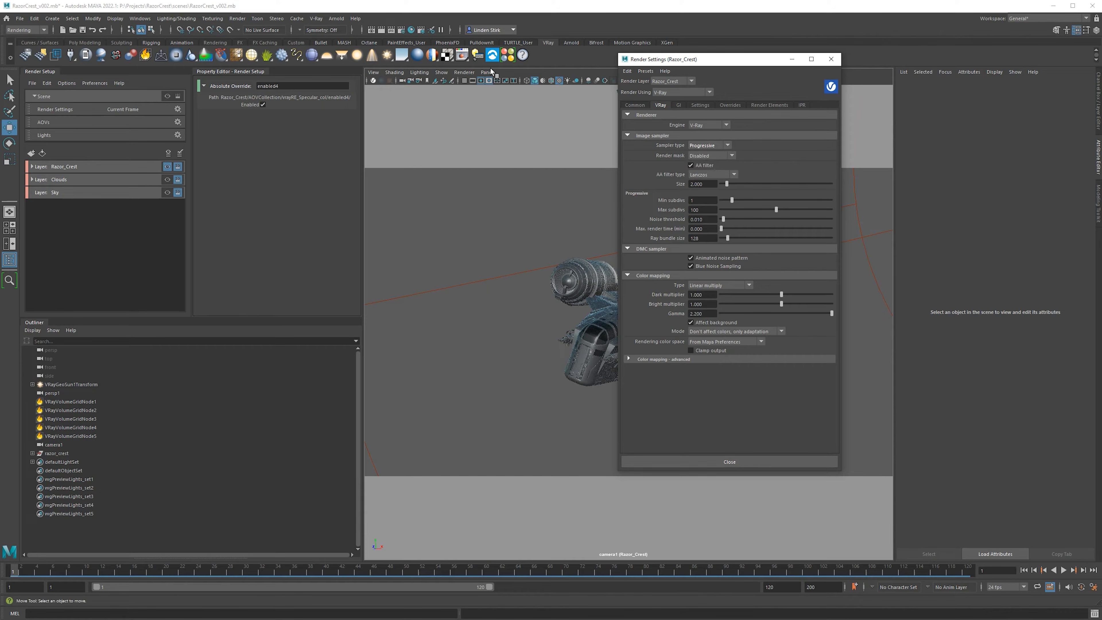
pyautogui.click(392, 31)
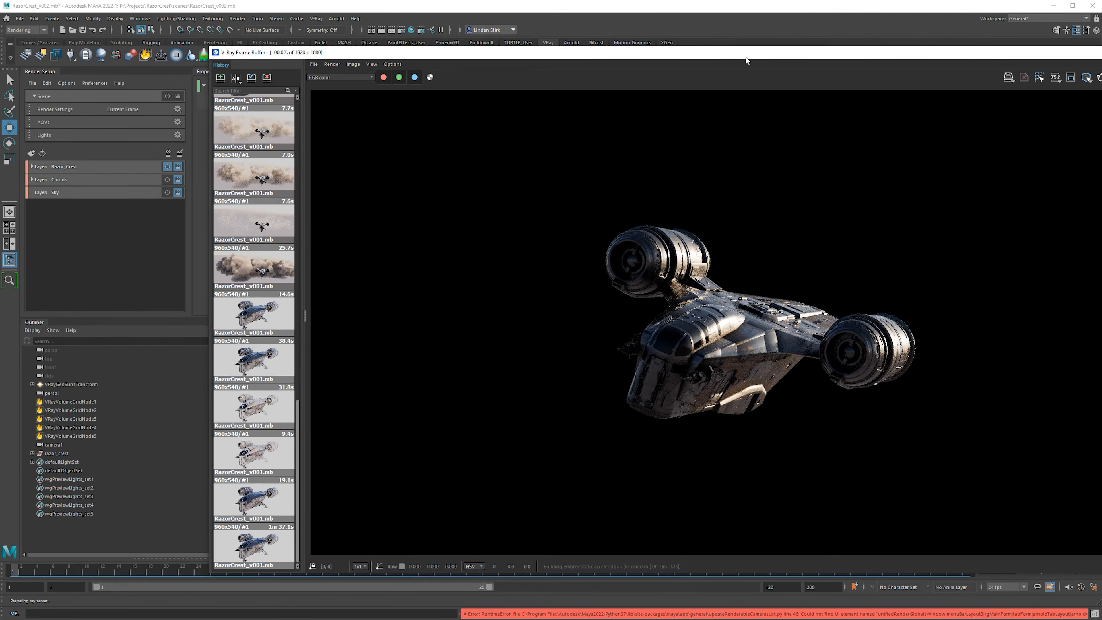
pyautogui.moveTo(726, 54); pyautogui.dragTo(533, 45)
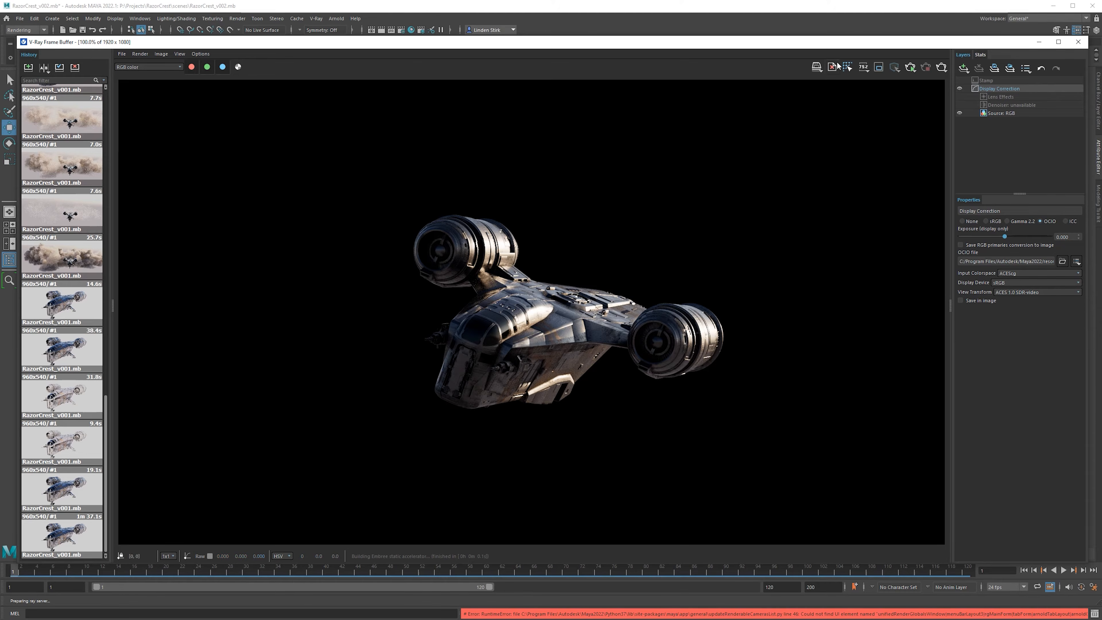
pyautogui.click(834, 66)
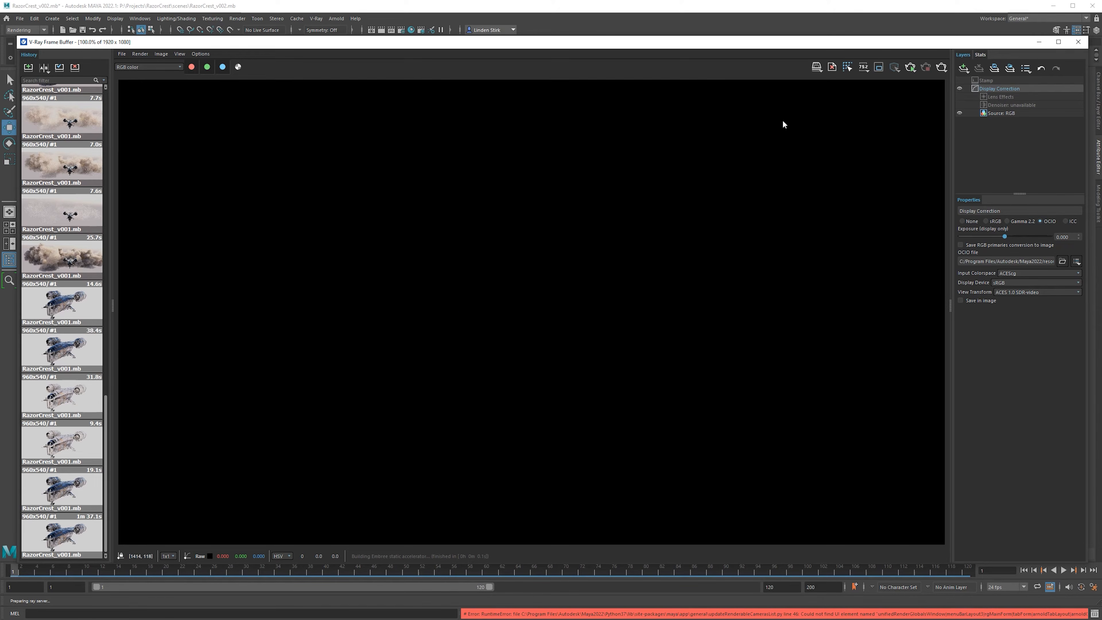
pyautogui.click(1041, 44)
# Switch the image sampler to Bucket and test-render the Razor_Crest layer
pyautogui.click(709, 146)
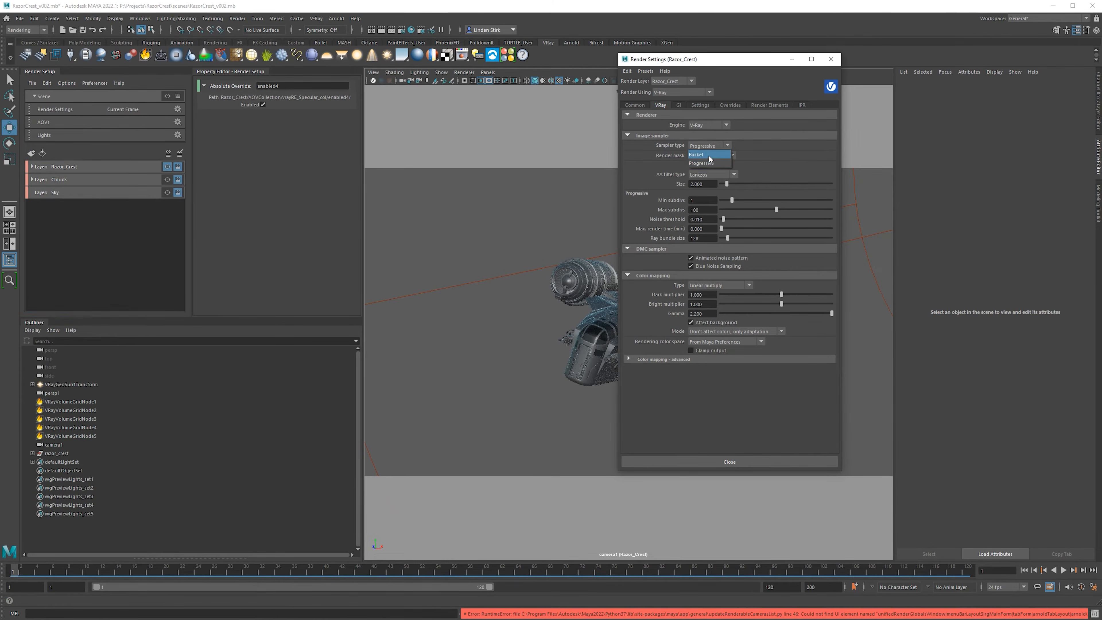
pyautogui.click(708, 155)
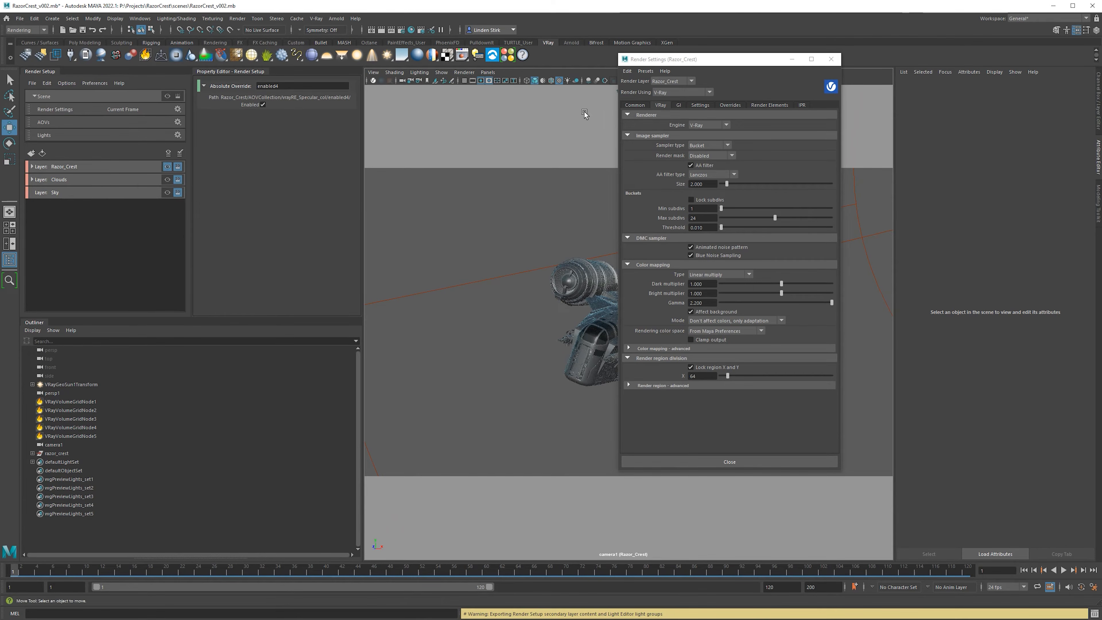
pyautogui.click(710, 146)
pyautogui.click(715, 155)
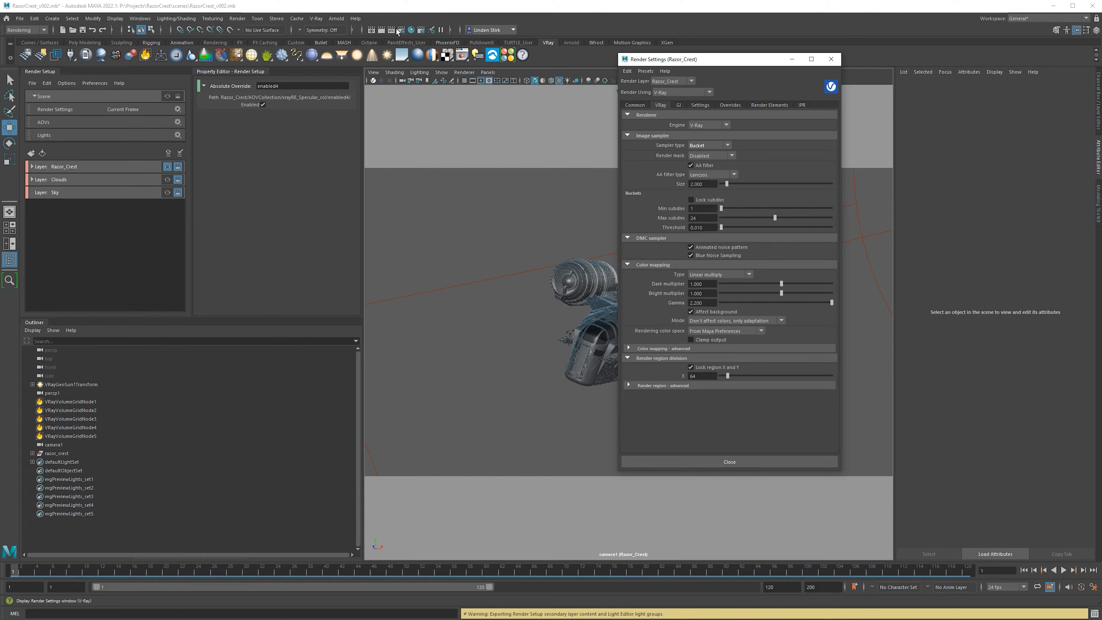
pyautogui.click(381, 30)
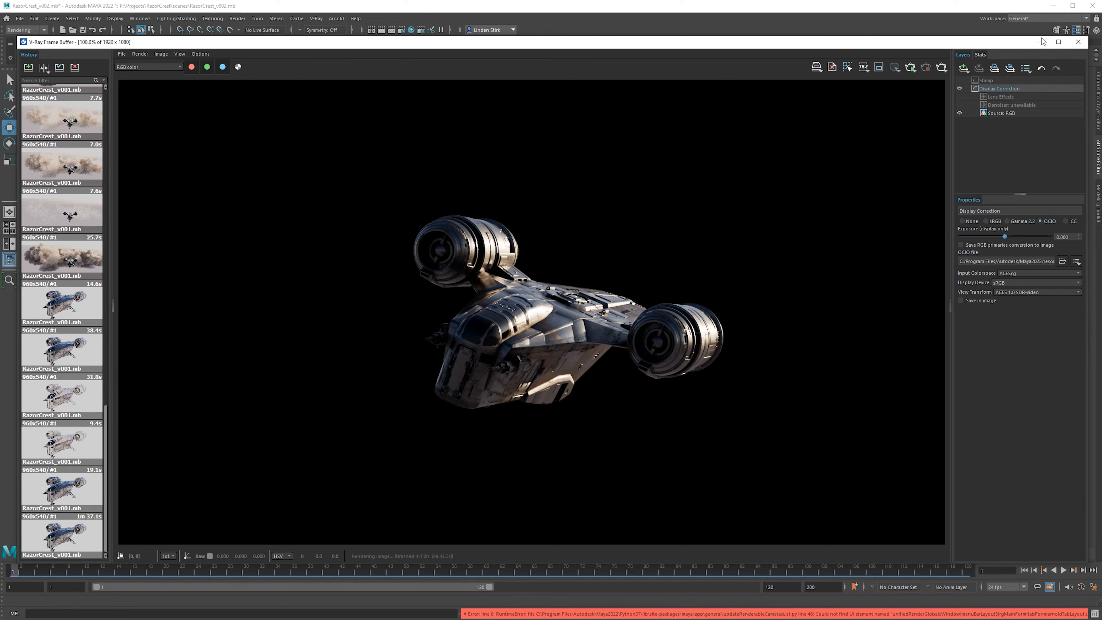
pyautogui.click(1073, 45)
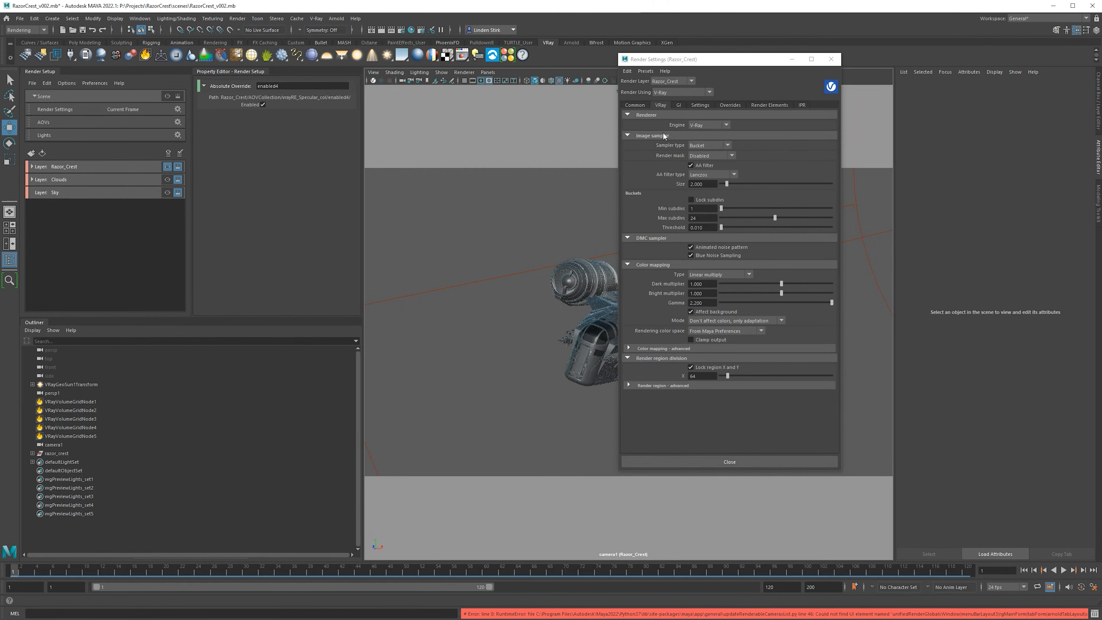
# Set the image sampler back to Progressive with a maximum render time of 0.5 minutes
pyautogui.click(697, 144)
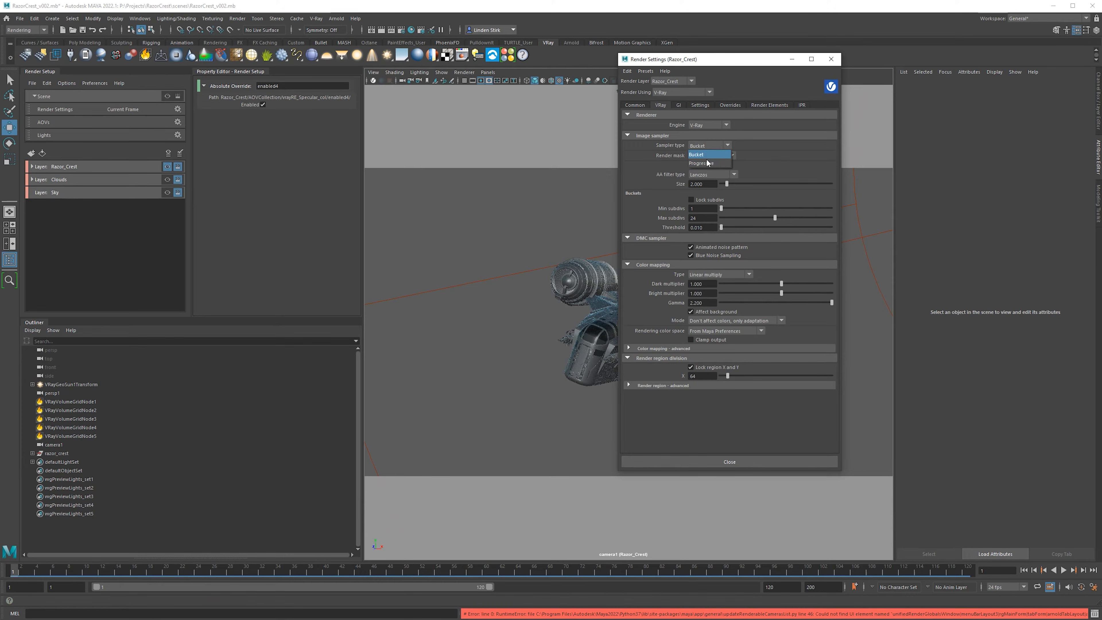
pyautogui.click(713, 163)
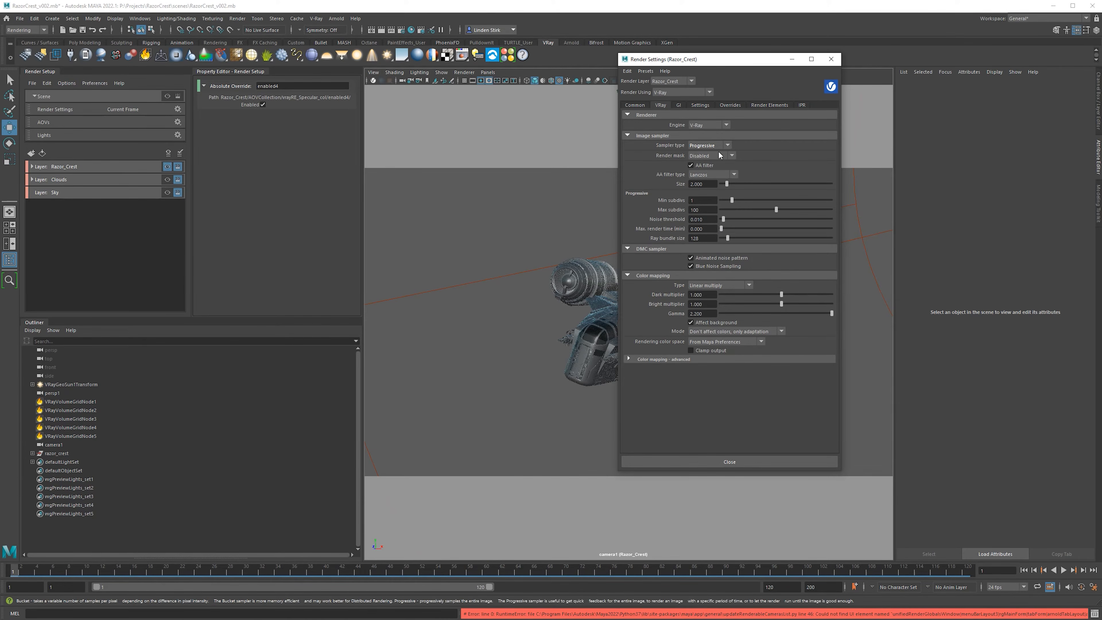
pyautogui.doubleClick(703, 230)
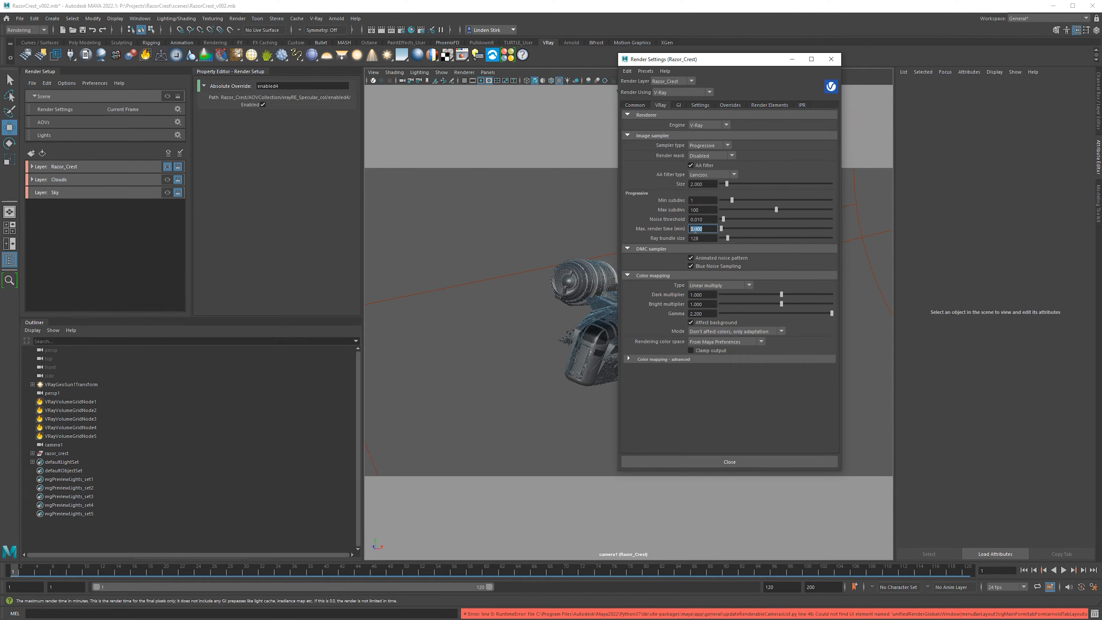
pyautogui.write('1')
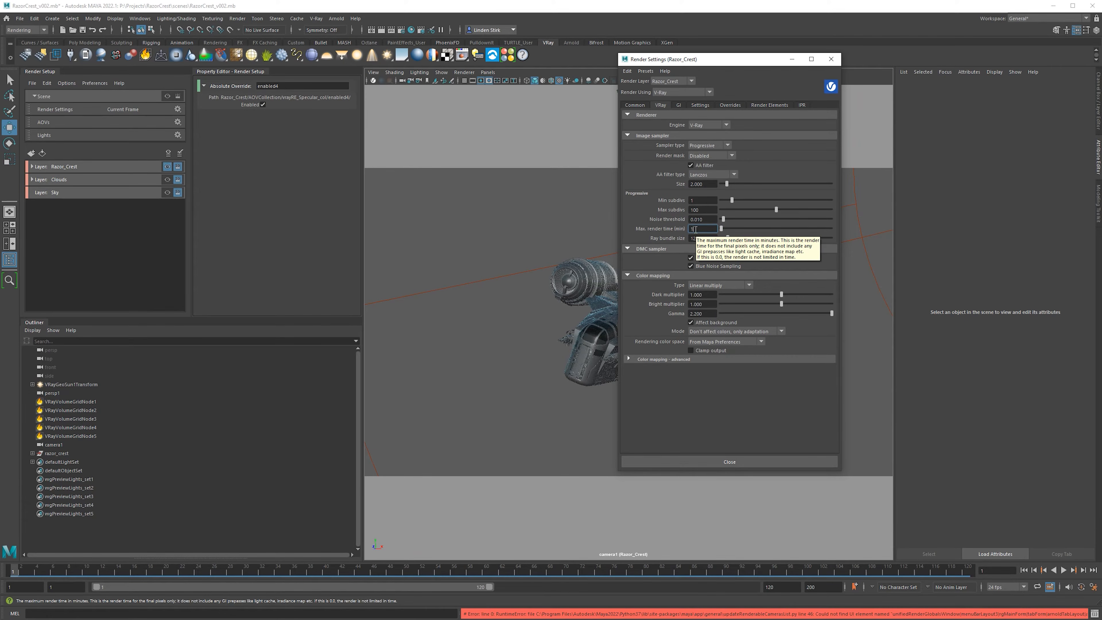
pyautogui.hotkey('shift', 'Tab')
pyautogui.press('Tab')
pyautogui.write('.5')
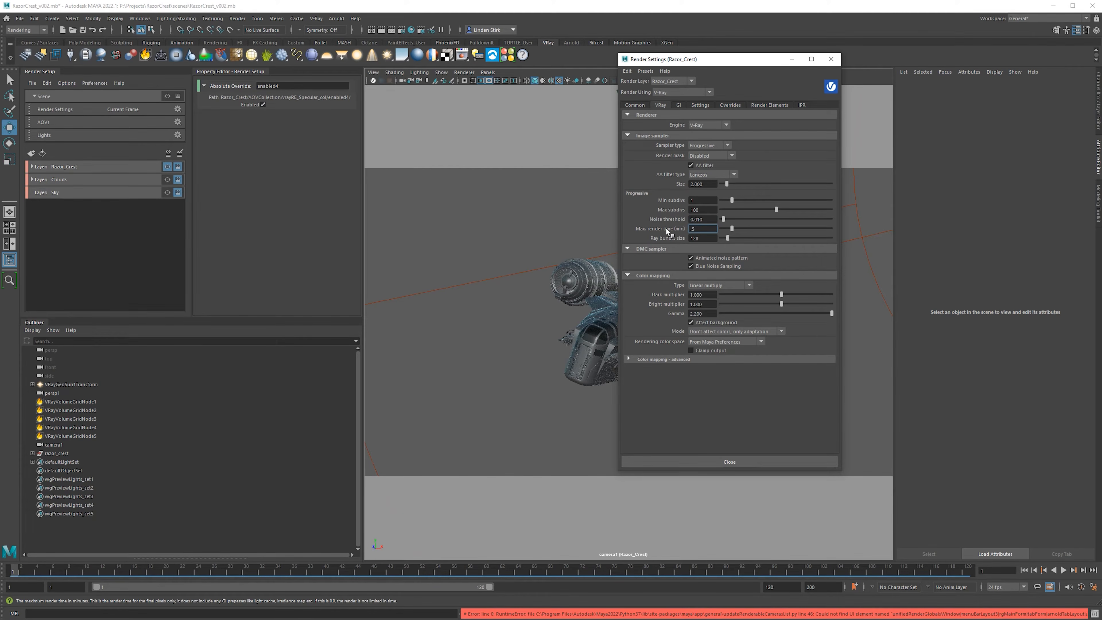
pyautogui.press('Return')
# Try a maximum render time of 0.25 minutes and reset the limit to 0
pyautogui.moveTo(704, 229); pyautogui.dragTo(673, 229)
pyautogui.write('.25')
pyautogui.press('Return')
pyautogui.moveTo(710, 230); pyautogui.dragTo(670, 230)
pyautogui.click(715, 146)
pyautogui.click(648, 159)
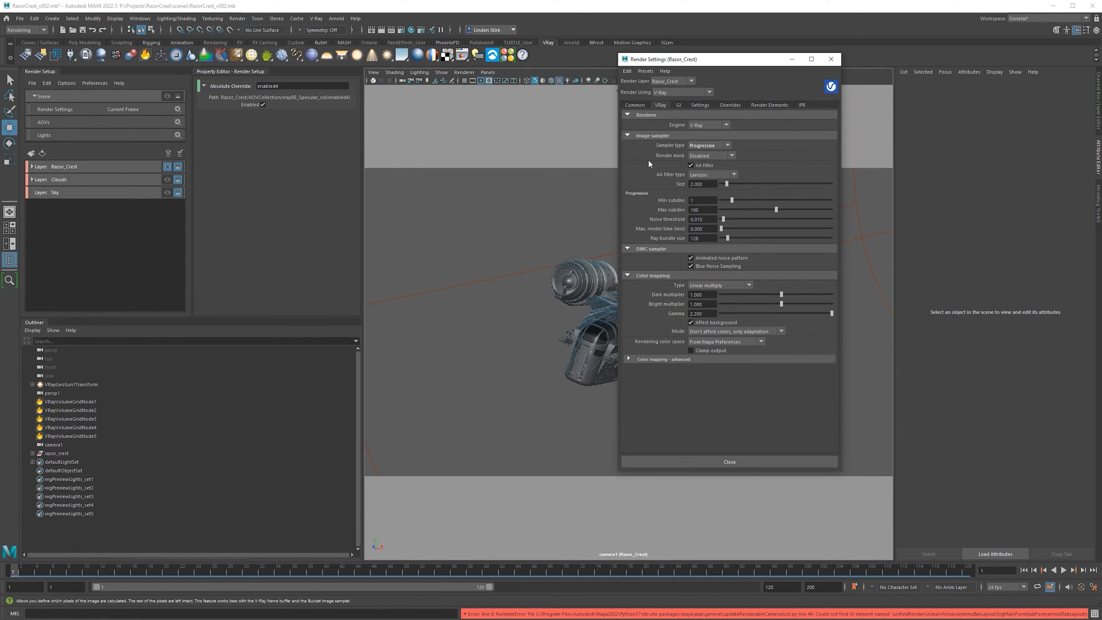
# Limit the Progressive sampler's maximum render time to 1 minute
pyautogui.doubleClick(708, 228)
pyautogui.write('1')
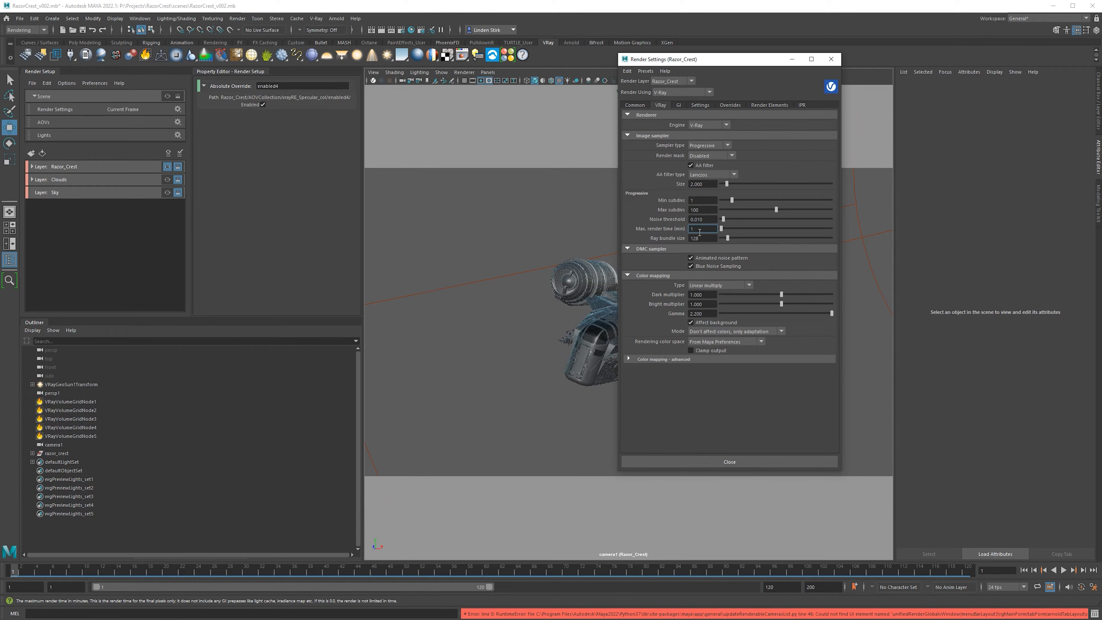
pyautogui.press('Return')
# Compare the Progressive sampler's noise threshold with the Bucket sampler's threshold, ending on Progressive
pyautogui.moveTo(704, 219); pyautogui.dragTo(686, 220)
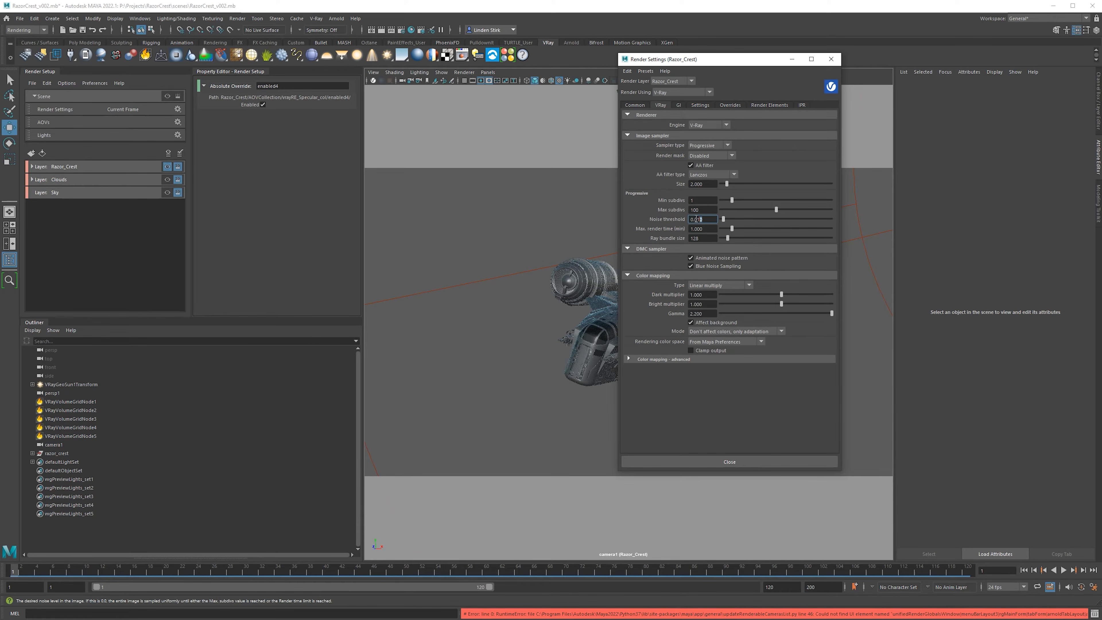
pyautogui.click(715, 146)
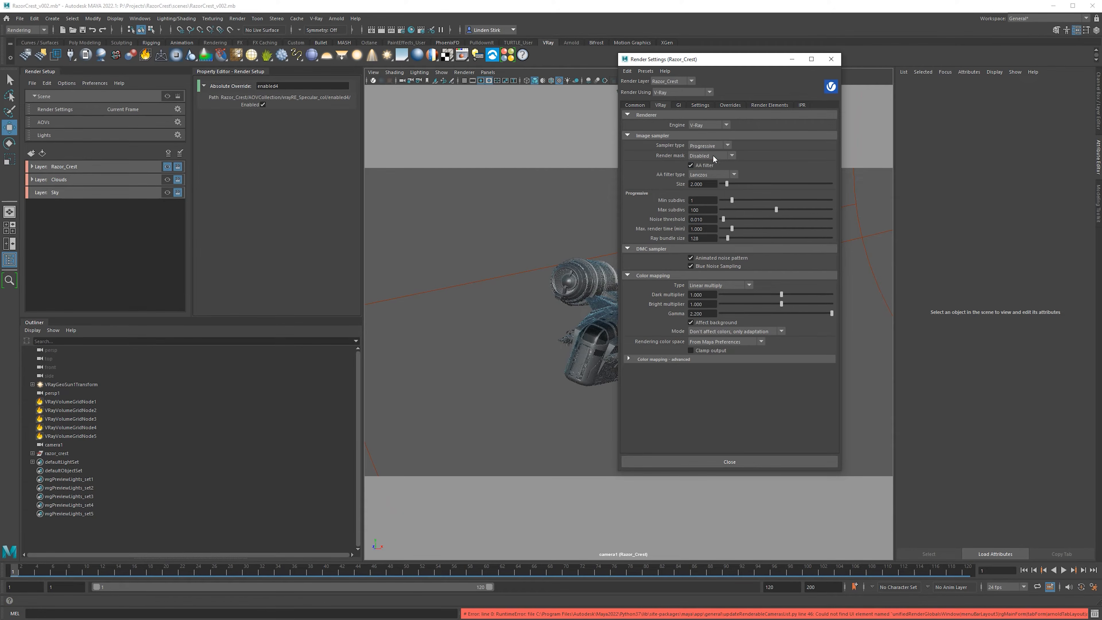
pyautogui.click(716, 155)
pyautogui.moveTo(703, 227); pyautogui.dragTo(681, 226)
pyautogui.click(708, 227)
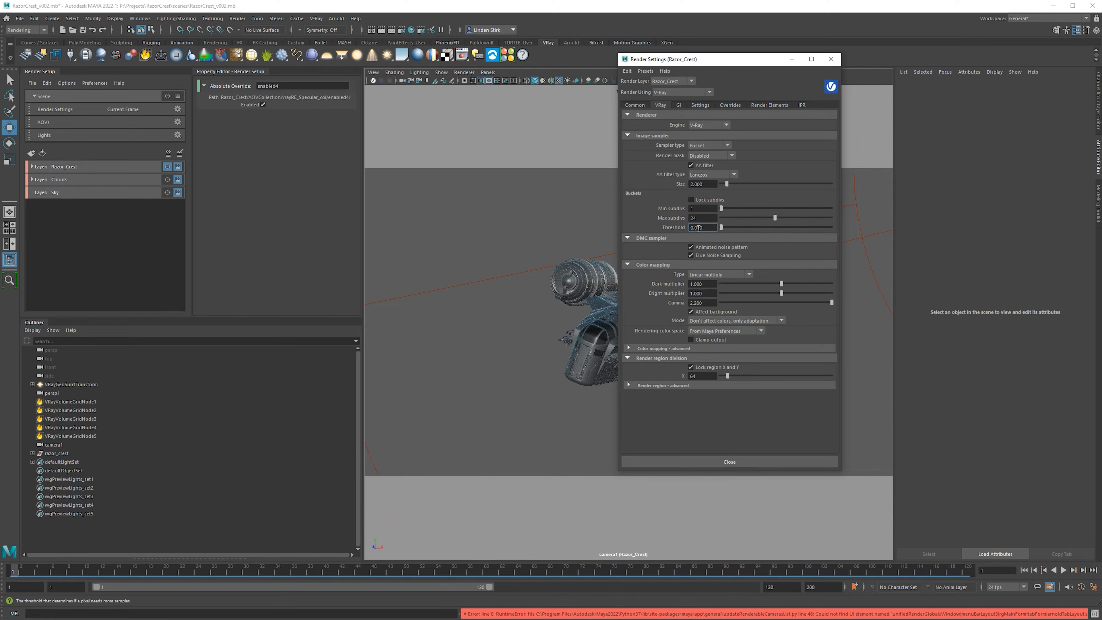
pyautogui.click(710, 145)
pyautogui.click(706, 159)
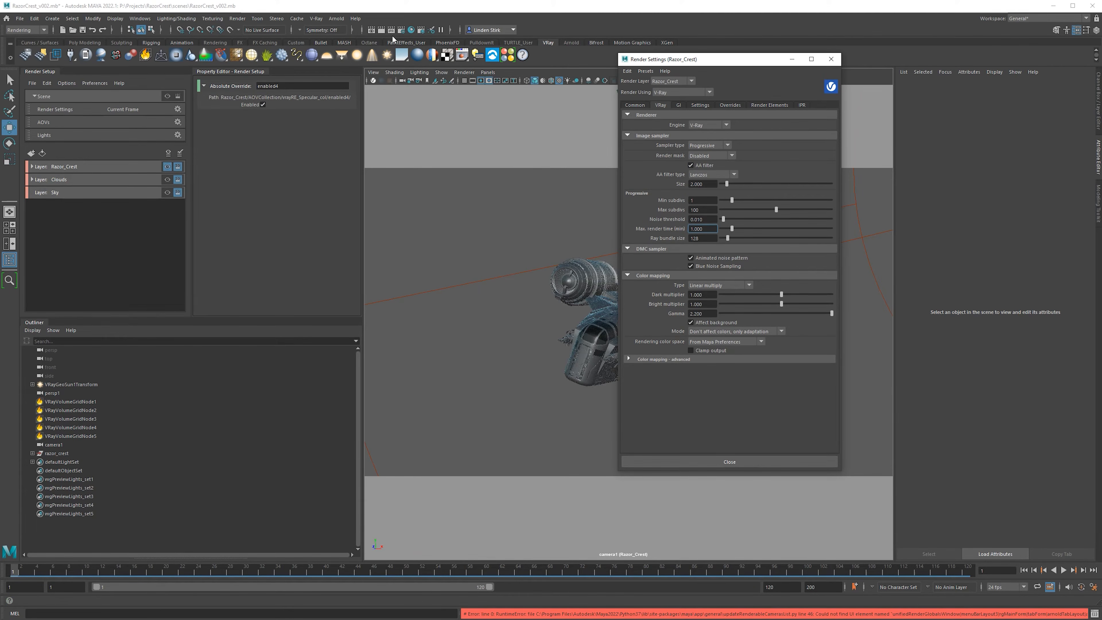
# Render the current frame of the Razor_Crest layer and inspect the ship's detail up close
pyautogui.click(380, 30)
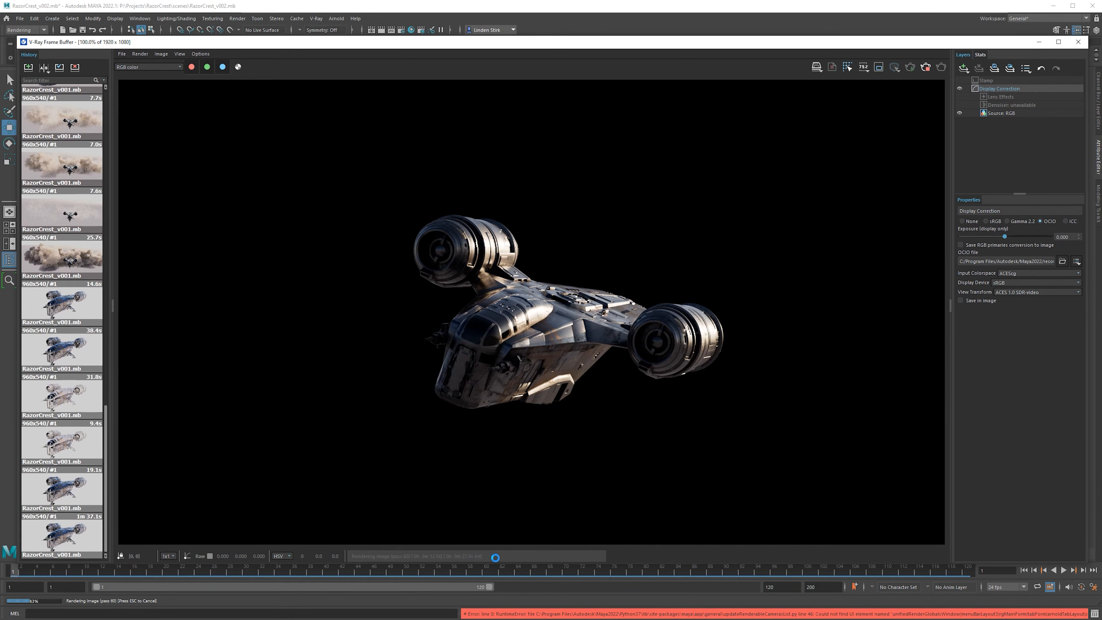
pyautogui.scroll(2, 489, 361)
pyautogui.scroll(1, 757, 223)
pyautogui.moveTo(871, 261); pyautogui.dragTo(522, 174, button='middle')
pyautogui.moveTo(650, 303); pyautogui.dragTo(662, 316, button='middle')
pyautogui.scroll(-3, 662, 316)
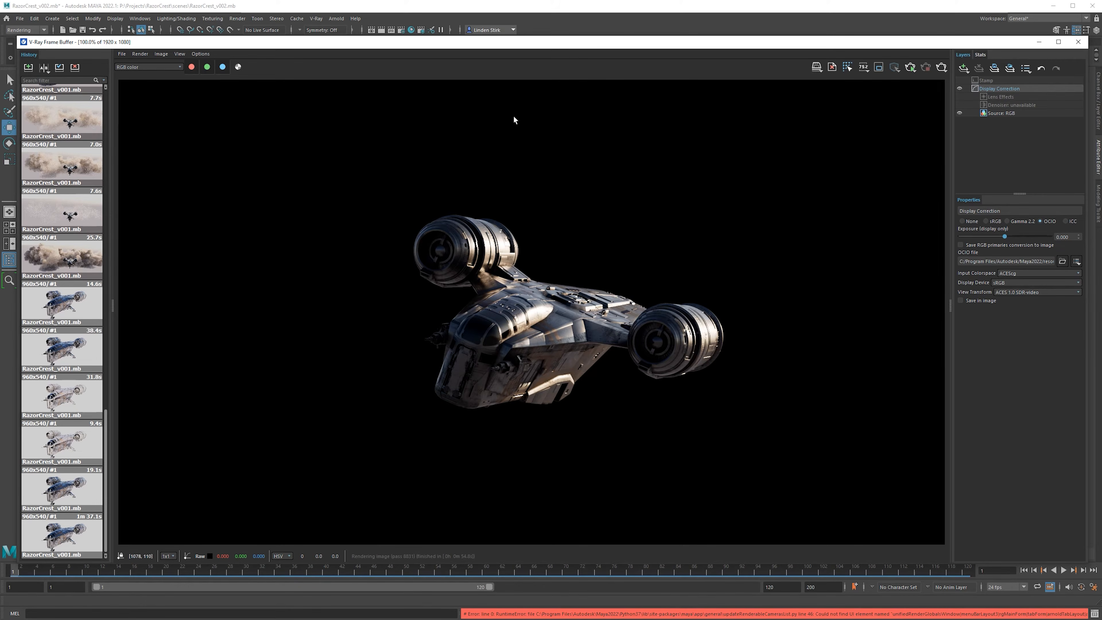
# Examine the alpha, reflect, lighting, GI and specular channels of the render, ending on RGB color
pyautogui.click(148, 67)
pyautogui.scroll(-2, 138, 99)
pyautogui.click(135, 78)
pyautogui.click(136, 66)
pyautogui.scroll(1, 142, 97)
pyautogui.click(142, 96)
pyautogui.click(143, 67)
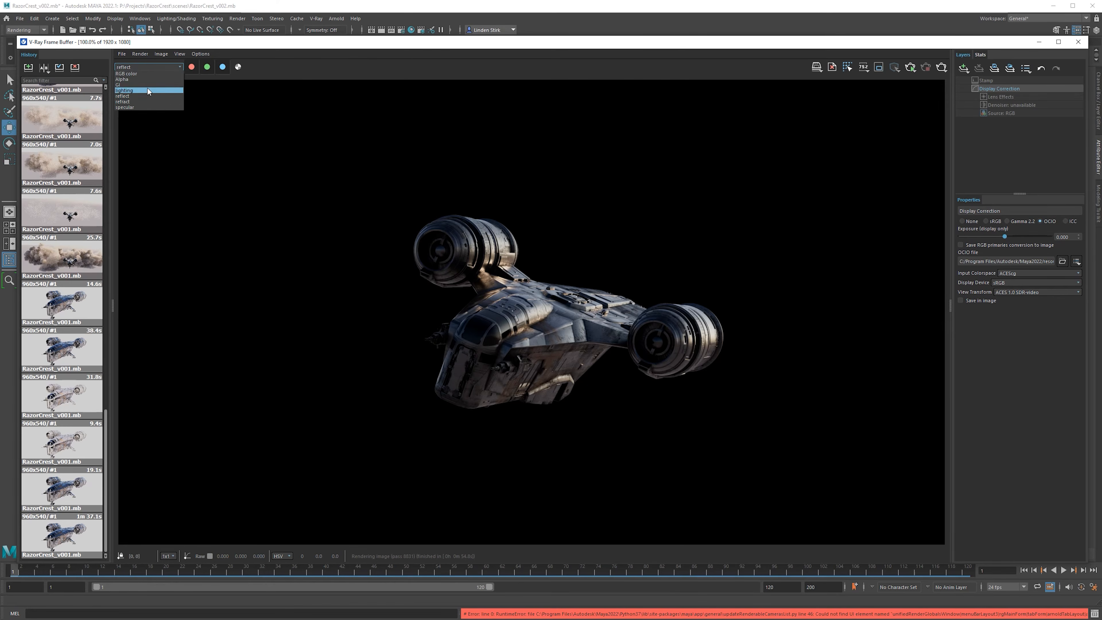
pyautogui.click(147, 89)
pyautogui.click(144, 68)
pyautogui.click(146, 84)
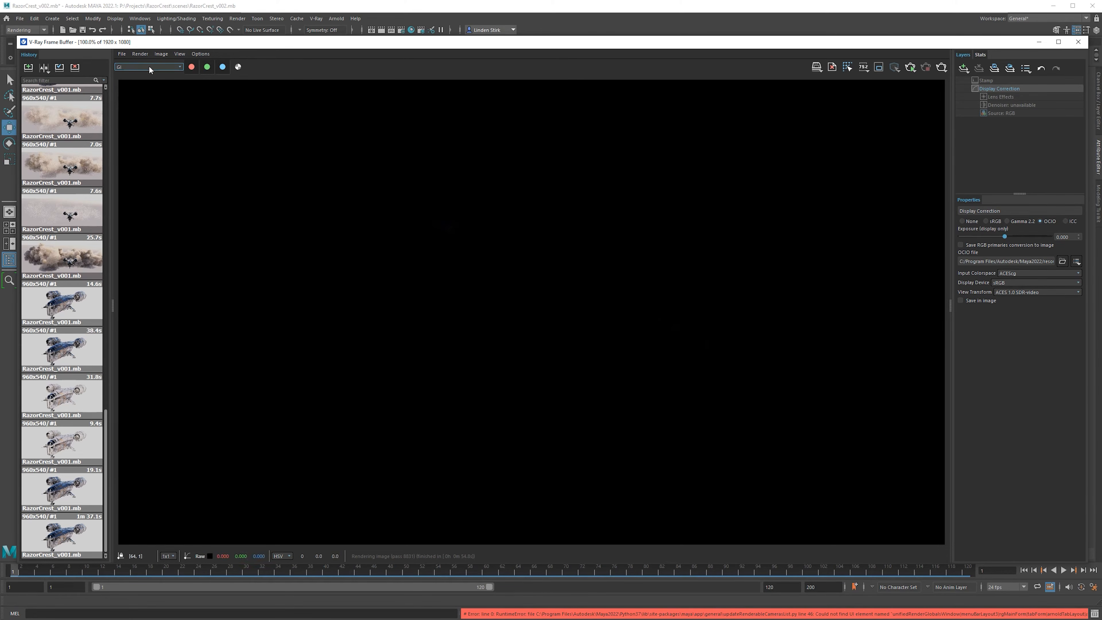
pyautogui.click(145, 66)
pyautogui.click(142, 107)
pyautogui.click(129, 66)
pyautogui.click(140, 74)
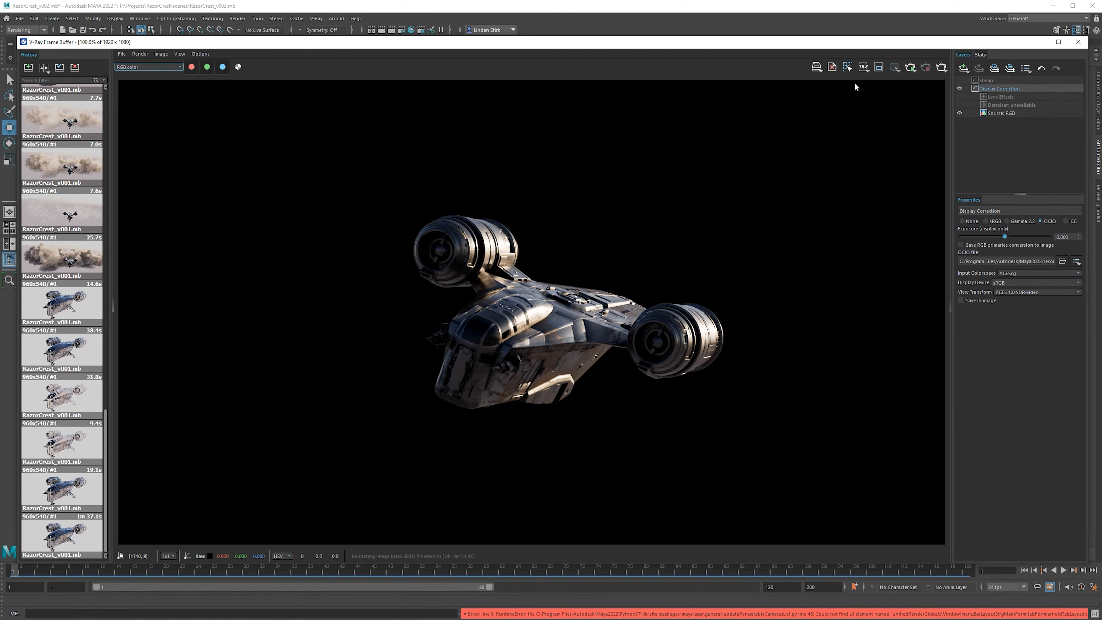
# Save all image channels to a single OpenEXR file named Razor Crest Layer.exr and put the frame buffer away
pyautogui.click(817, 67)
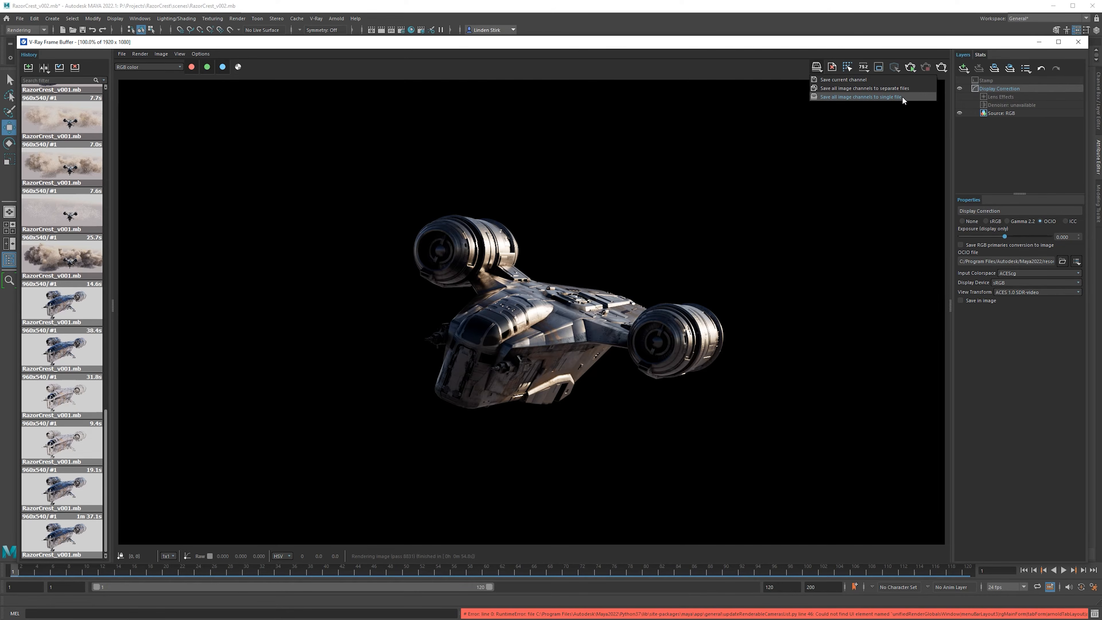
pyautogui.click(902, 96)
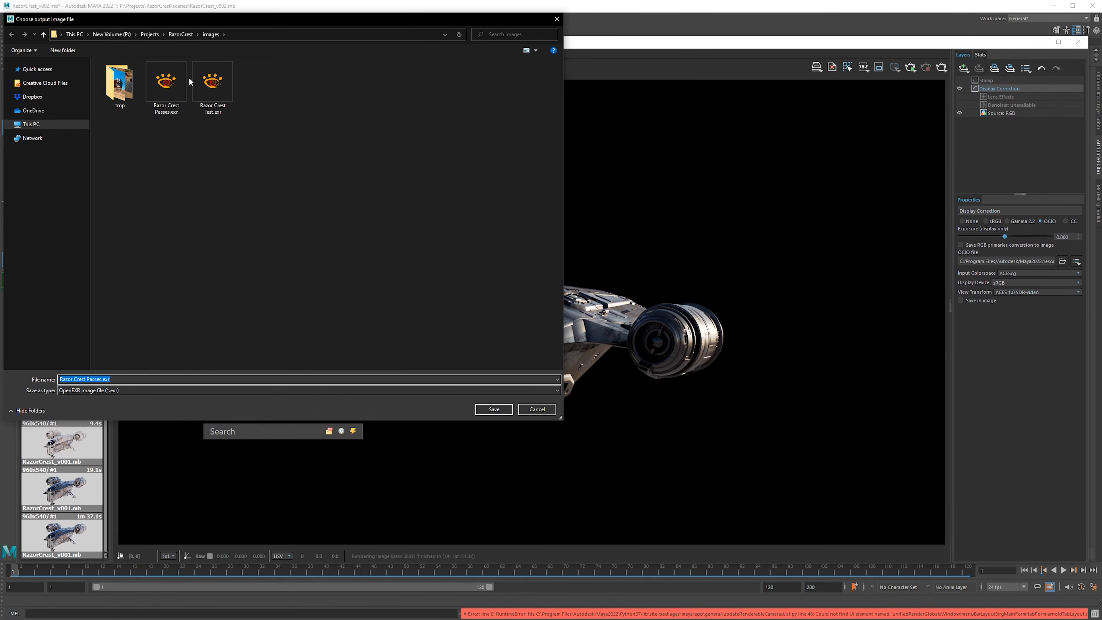
pyautogui.doubleClick(89, 381)
pyautogui.write('Layer')
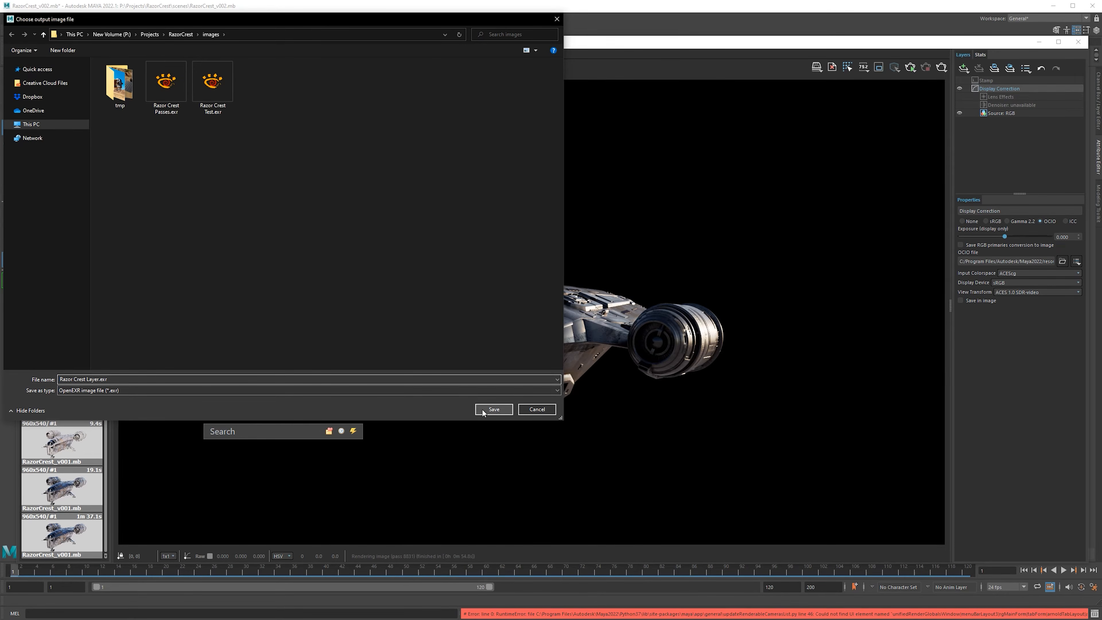
pyautogui.click(493, 409)
pyautogui.click(1039, 41)
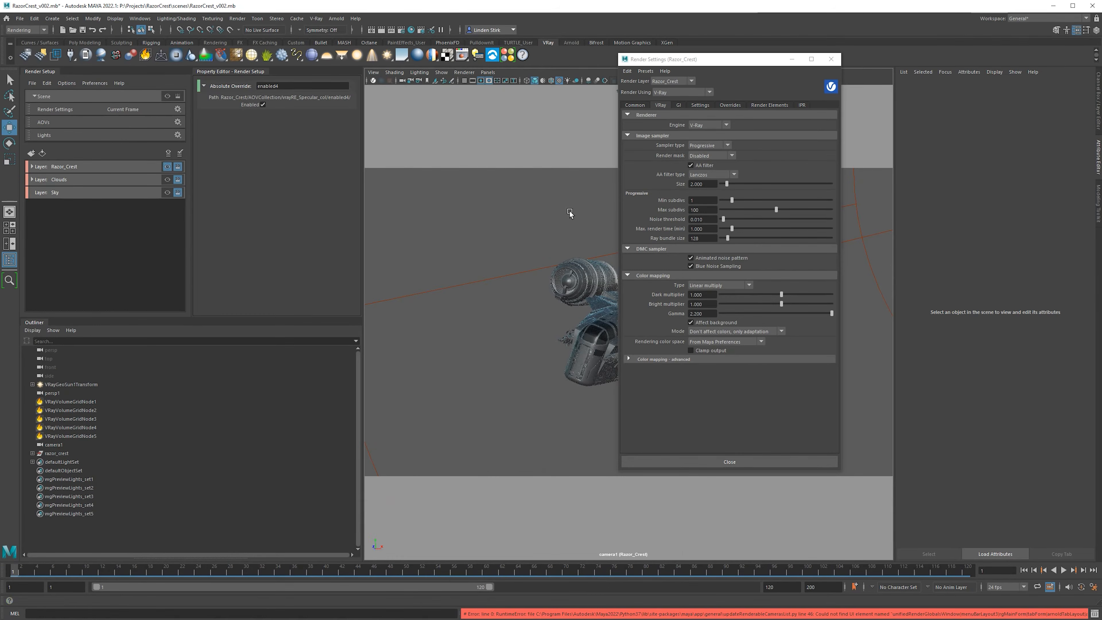
# Make Clouds the visible render layer and render its current frame
pyautogui.click(168, 180)
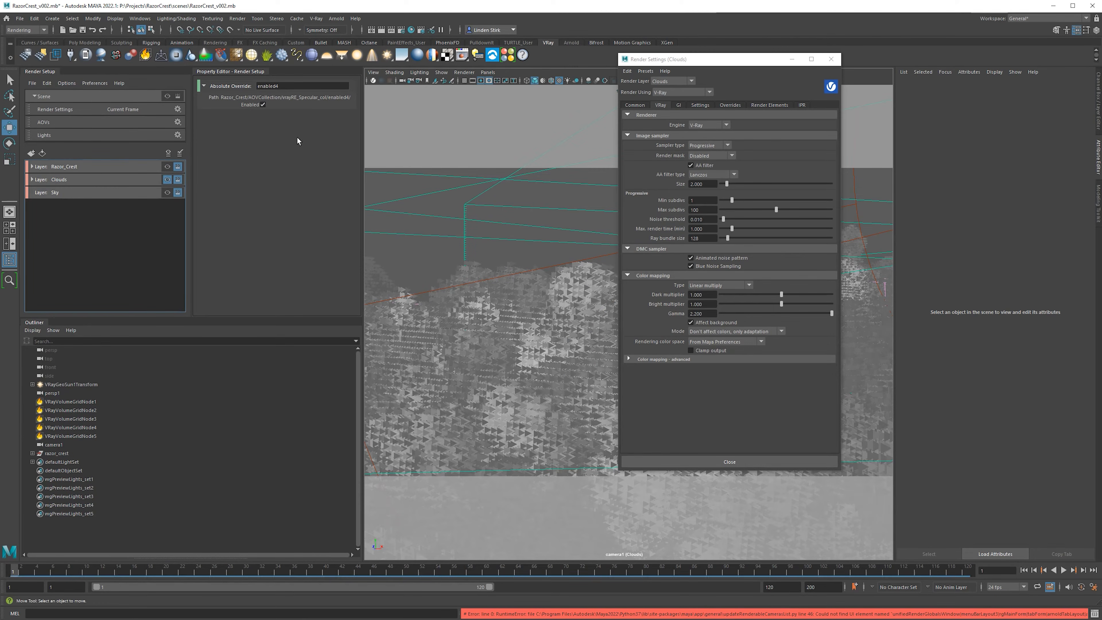
pyautogui.click(381, 29)
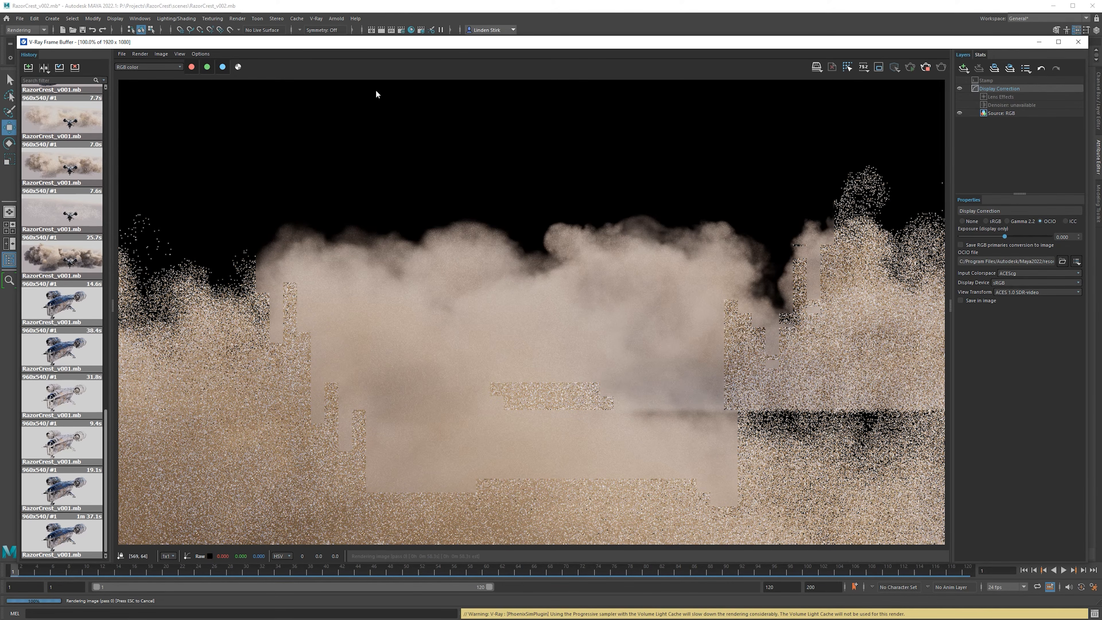
# Try the Bucket sampler with a threshold of 0.010 on the Clouds layer, ending back on Progressive
pyautogui.click(402, 33)
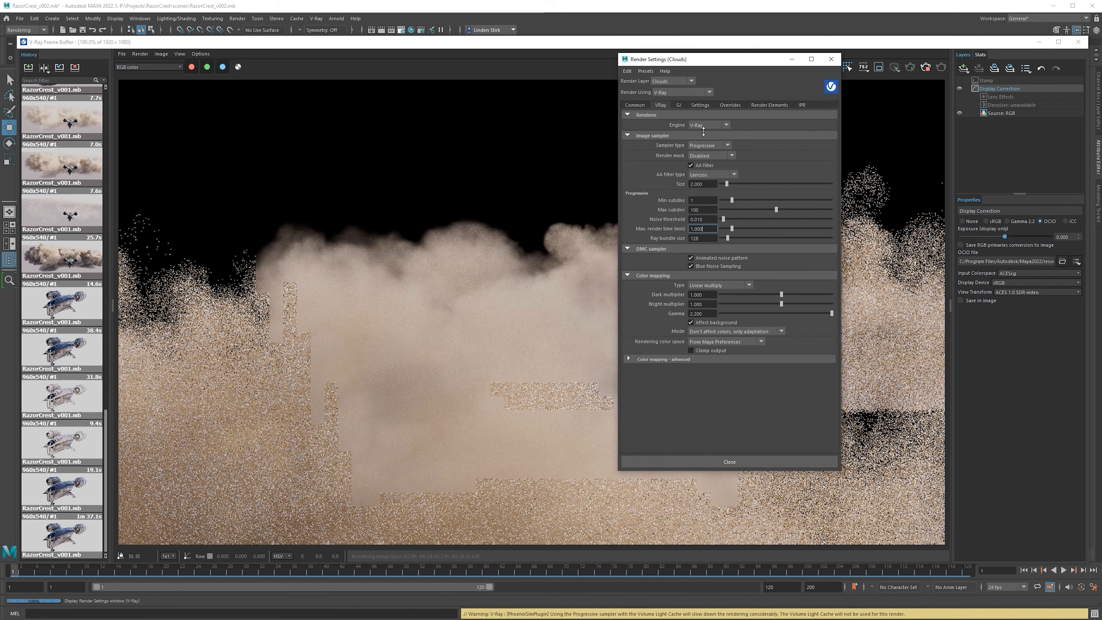
pyautogui.click(707, 145)
pyautogui.click(708, 153)
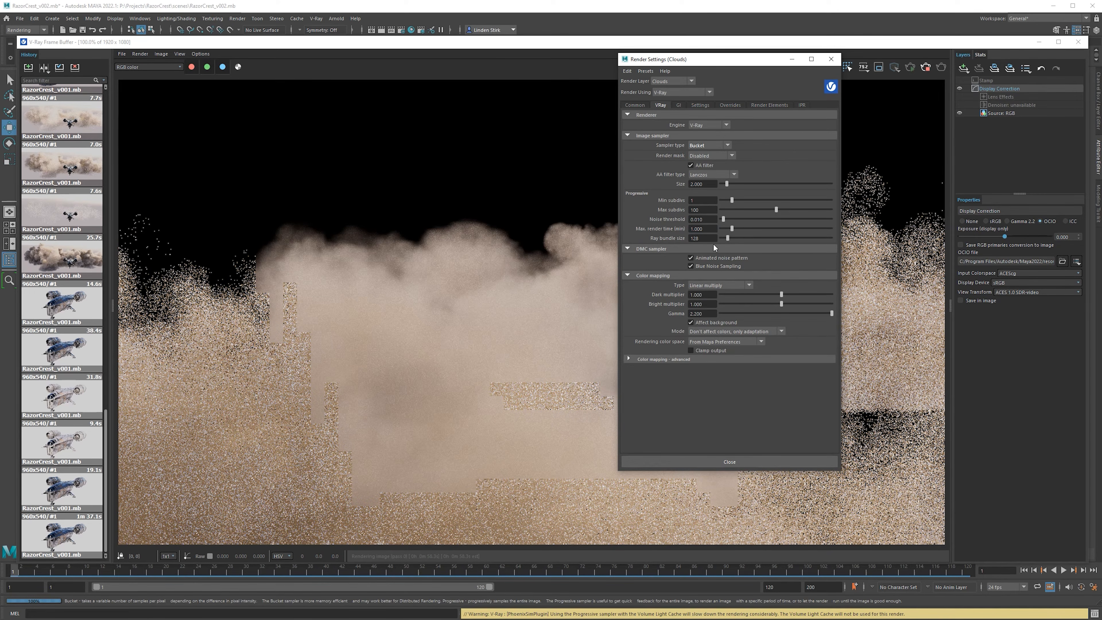
pyautogui.doubleClick(696, 228)
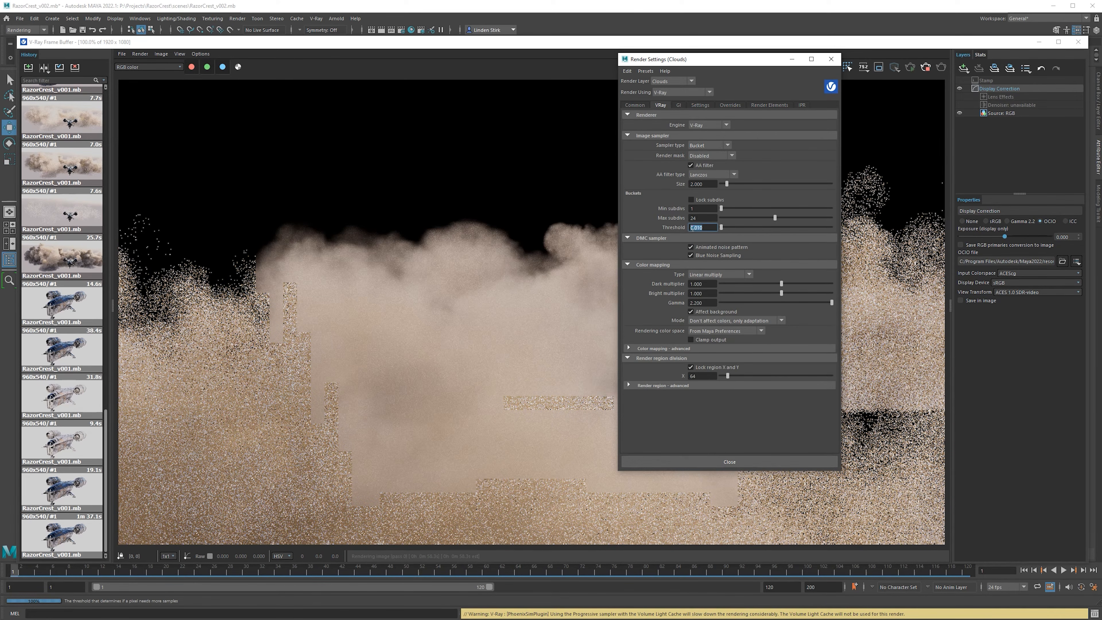
pyautogui.press('BackSpace')
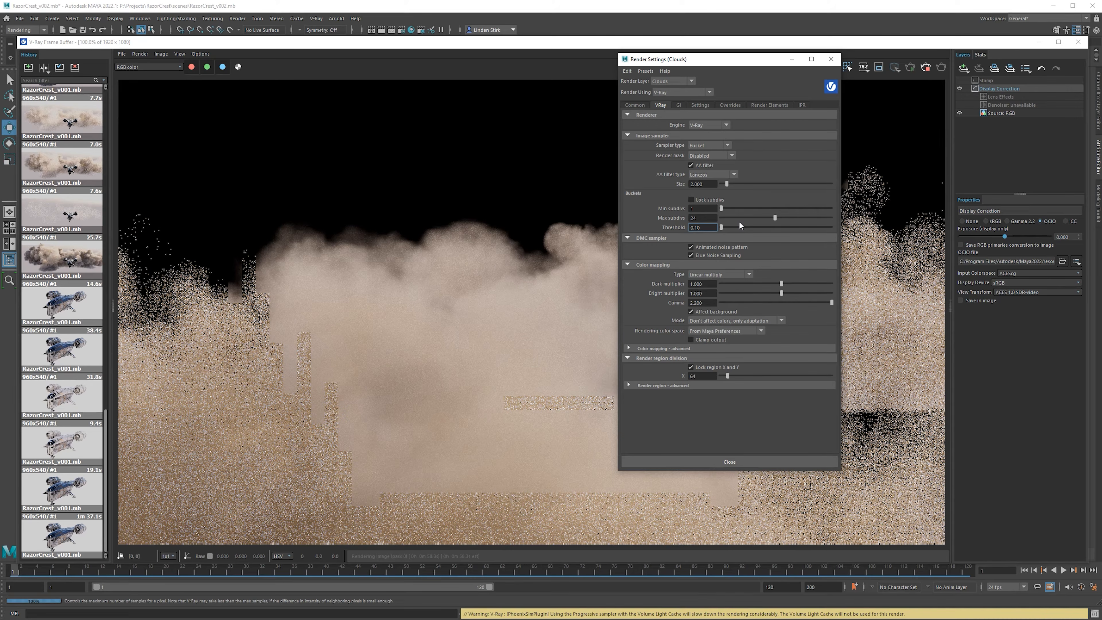
pyautogui.write('0')
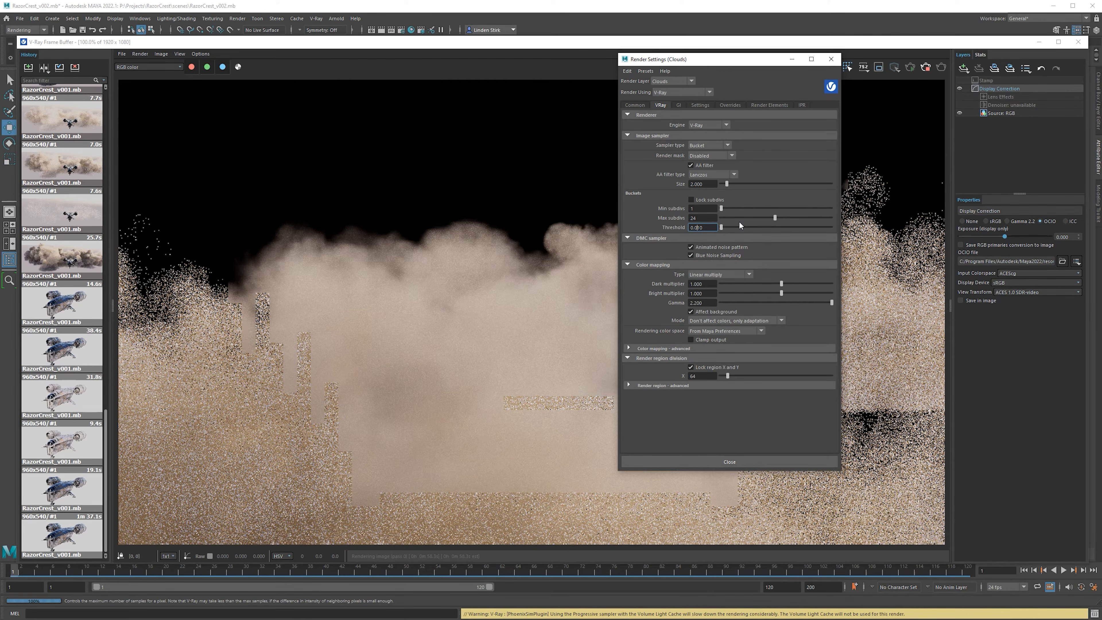
pyautogui.click(701, 146)
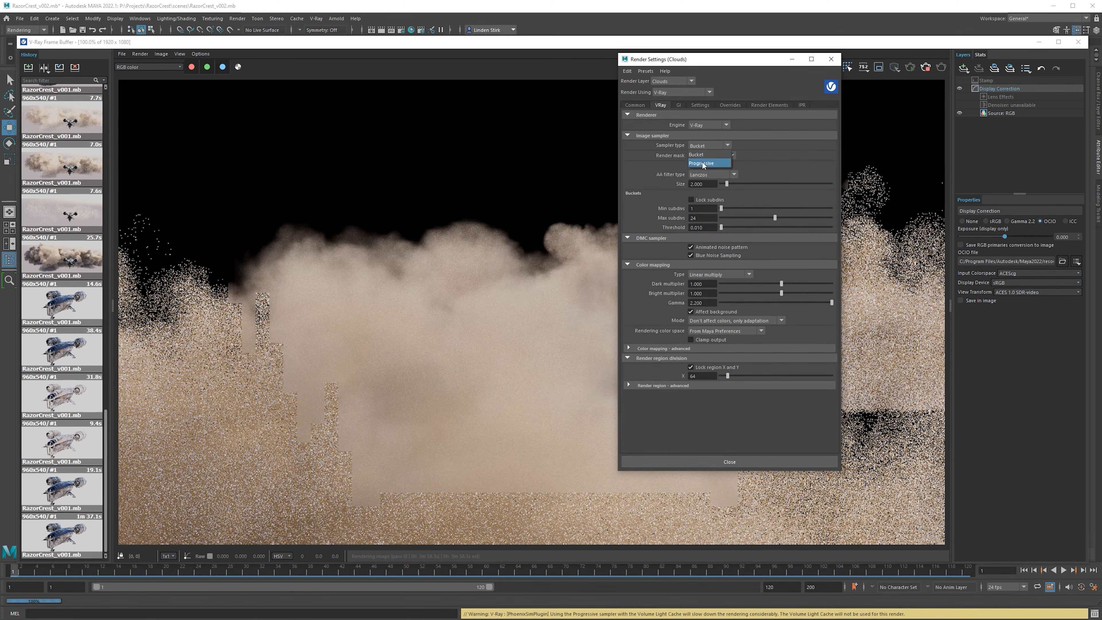
pyautogui.click(702, 167)
pyautogui.click(698, 221)
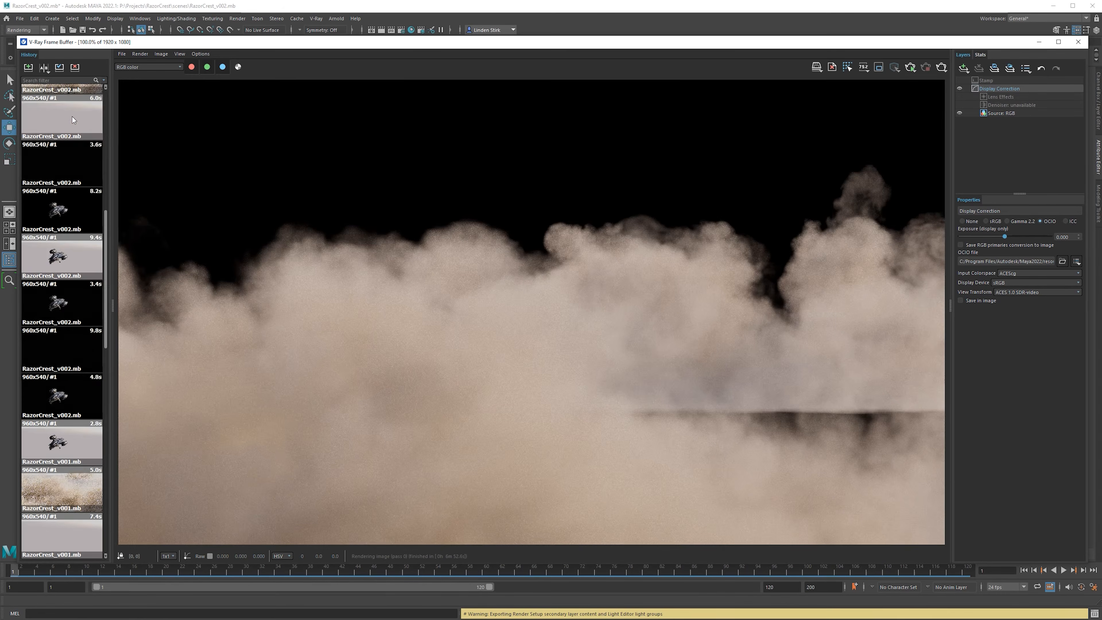
# Review the Clouds render in the frame buffer history and the Progressive sampler's noise threshold in the render settings
pyautogui.scroll(-3, 73, 117)
pyautogui.scroll(3, 69, 187)
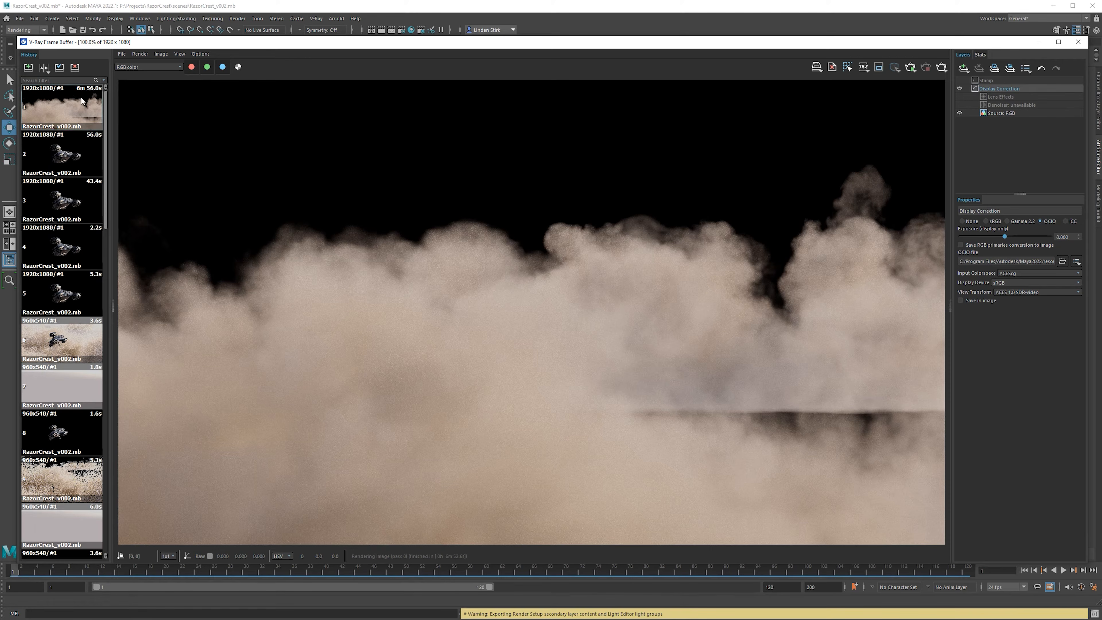
pyautogui.click(91, 99)
pyautogui.click(401, 31)
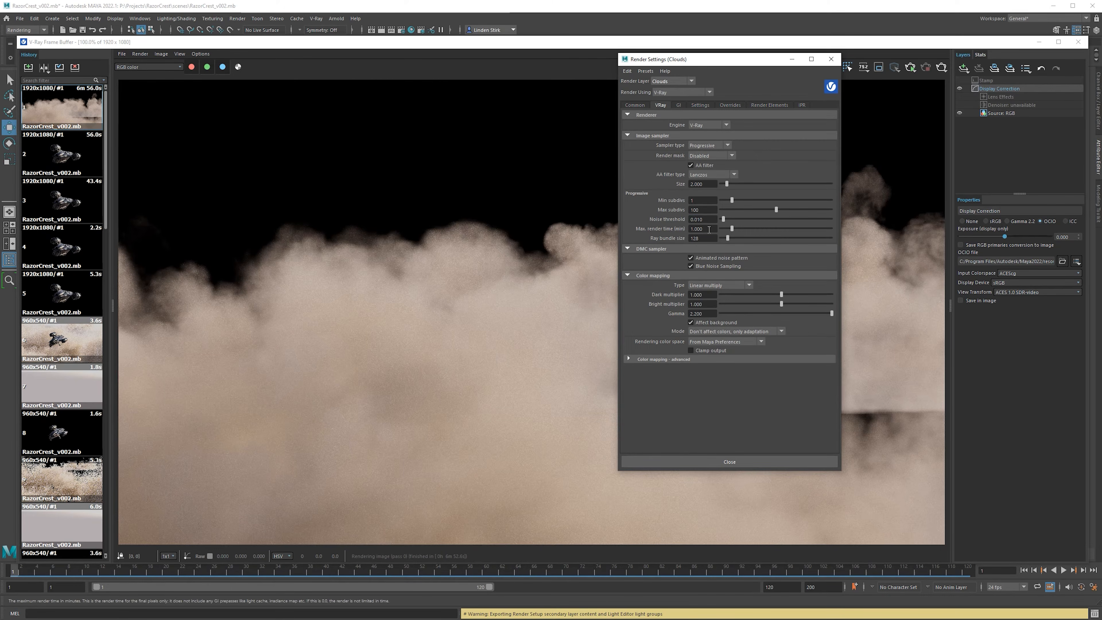
pyautogui.click(708, 220)
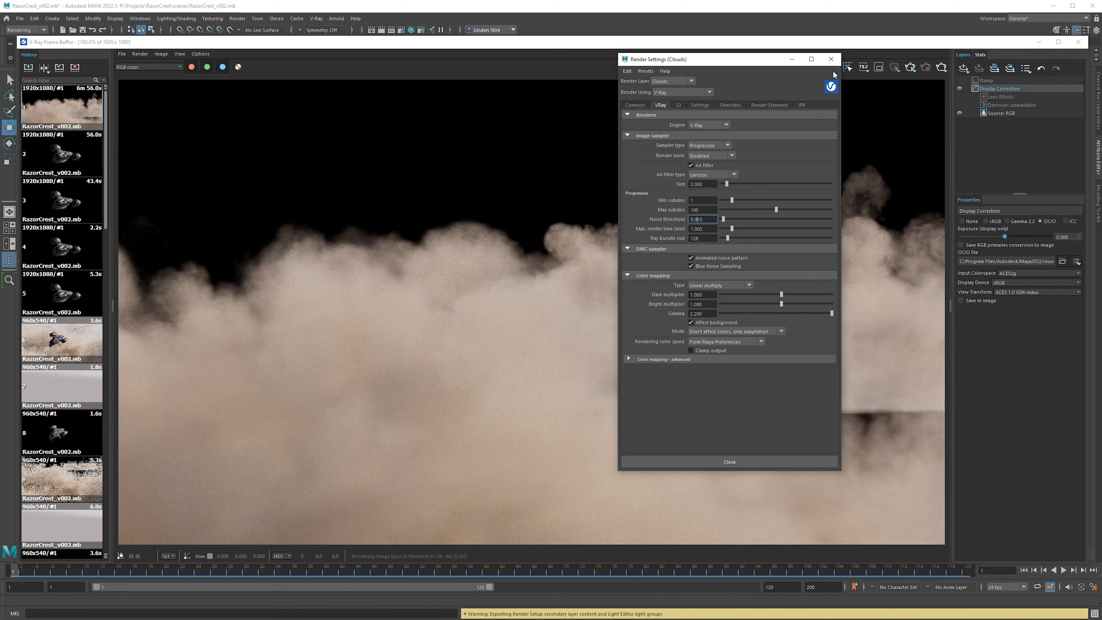
pyautogui.click(831, 61)
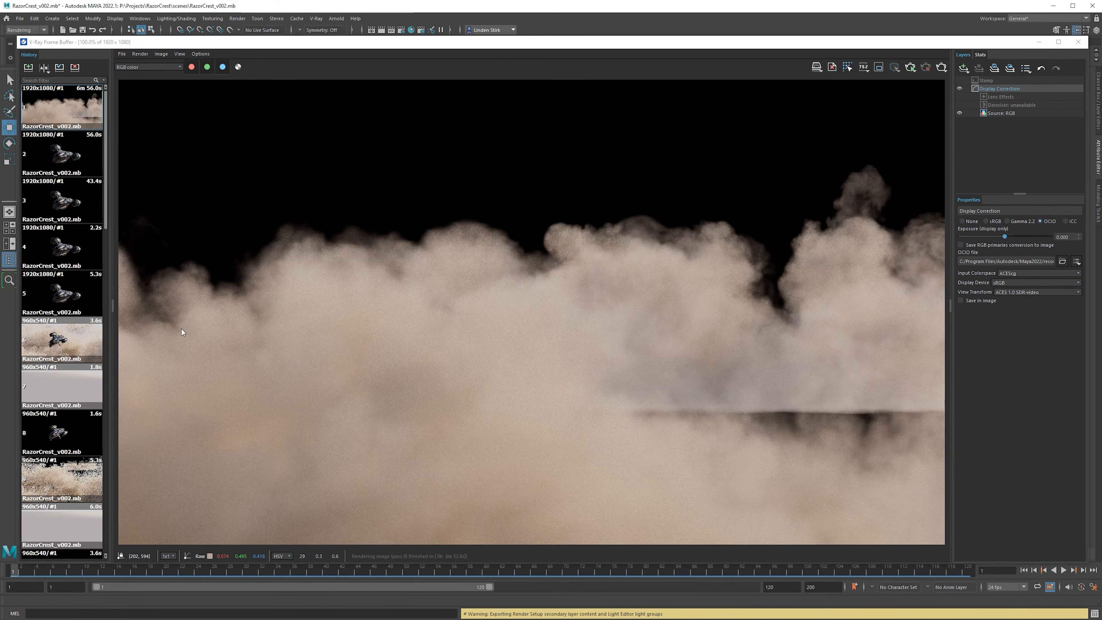
# Save all image channels of the Clouds render to a single OpenEXR file named Clouds Layer.exr and close the frame buffer
pyautogui.click(817, 68)
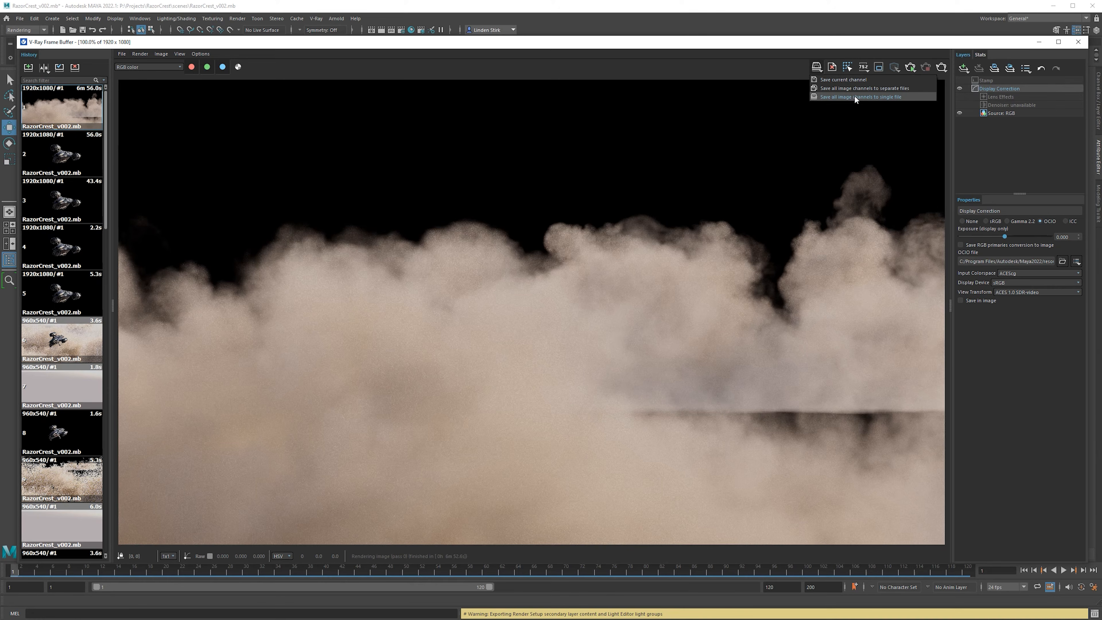
pyautogui.click(868, 97)
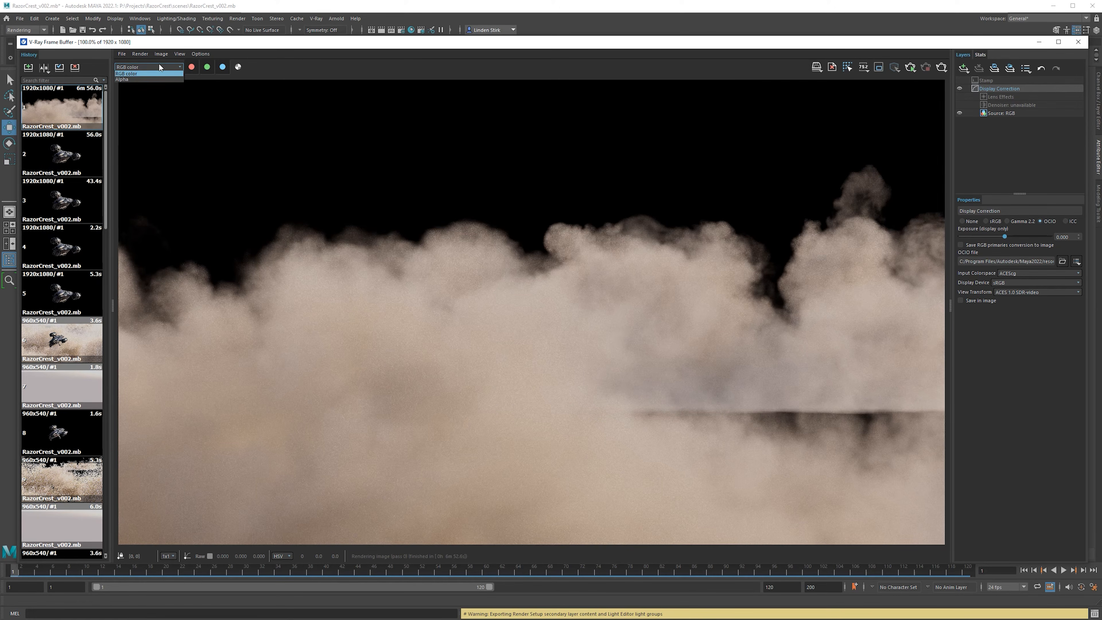
pyautogui.click(816, 67)
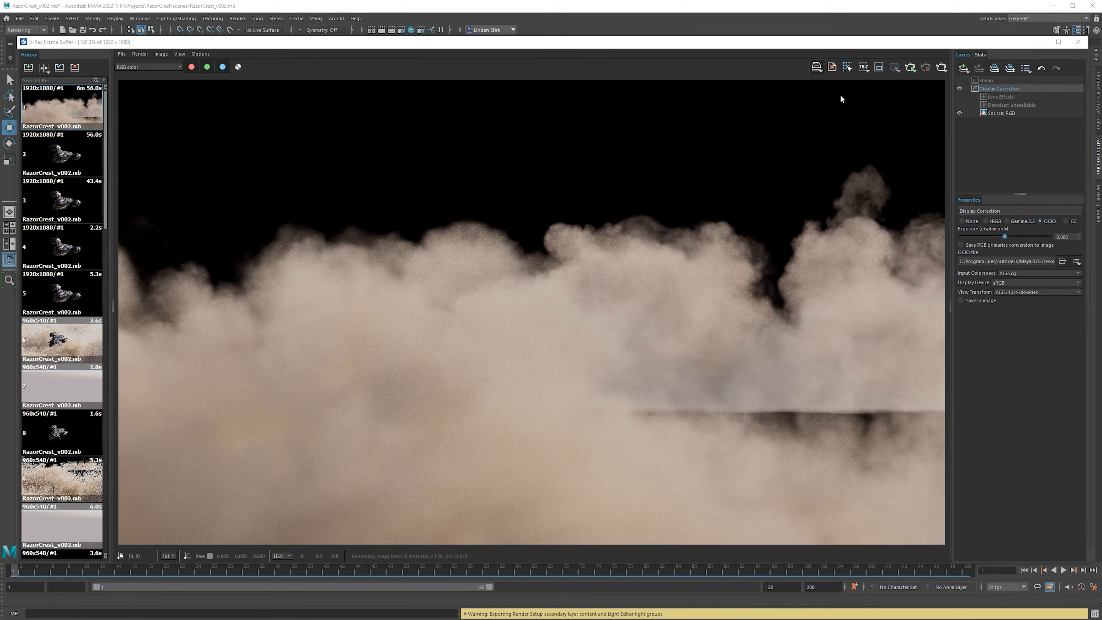
pyautogui.moveTo(86, 379); pyautogui.dragTo(59, 379)
pyautogui.write('Clouds Layer.exr')
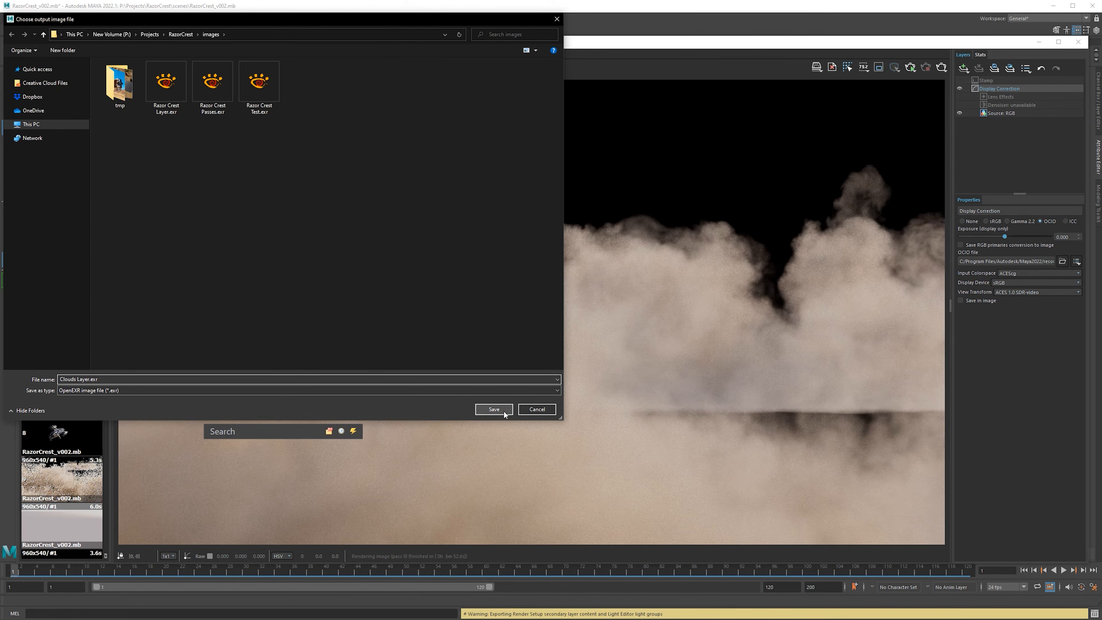
pyautogui.click(504, 411)
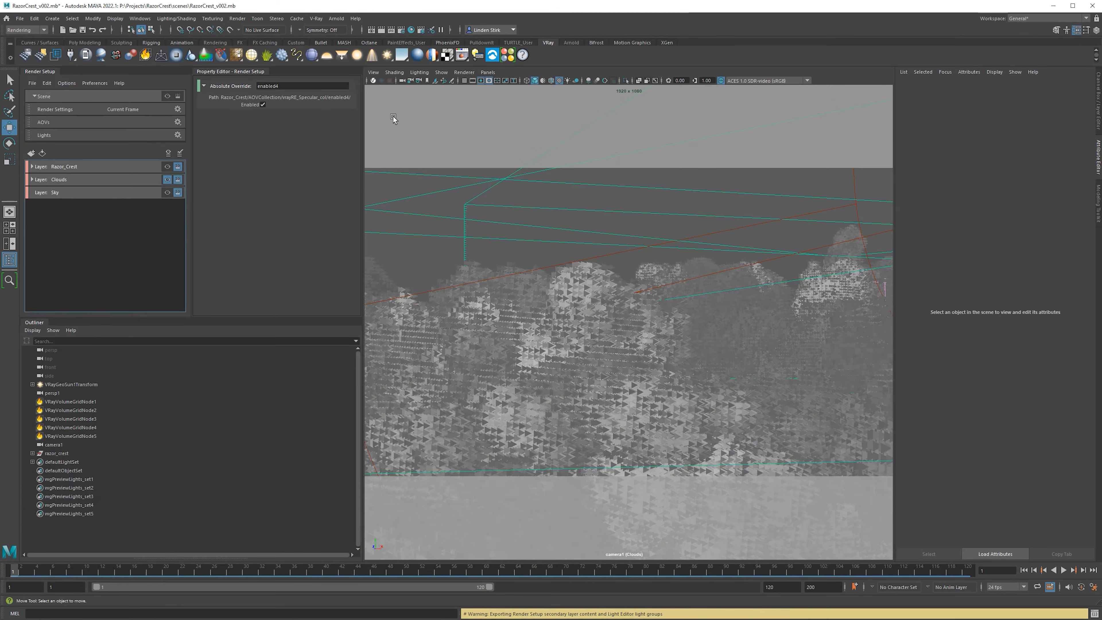
pyautogui.click(1079, 42)
# Render the current frame of the Sky layer and save it as an OpenEXR file named Sky Layer.exr
pyautogui.click(167, 192)
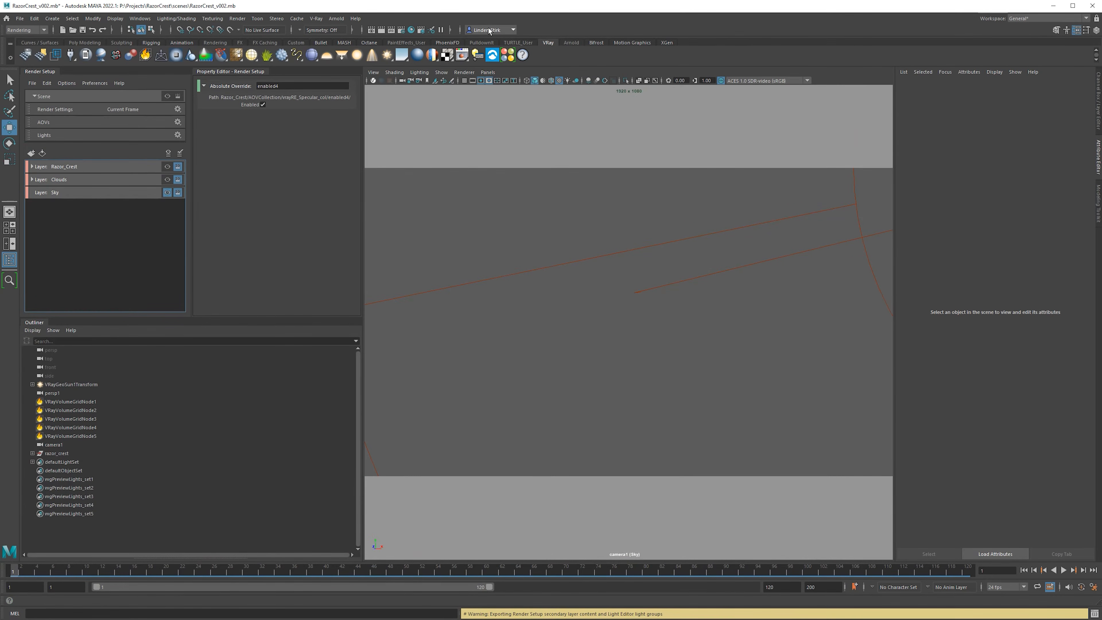
pyautogui.click(382, 30)
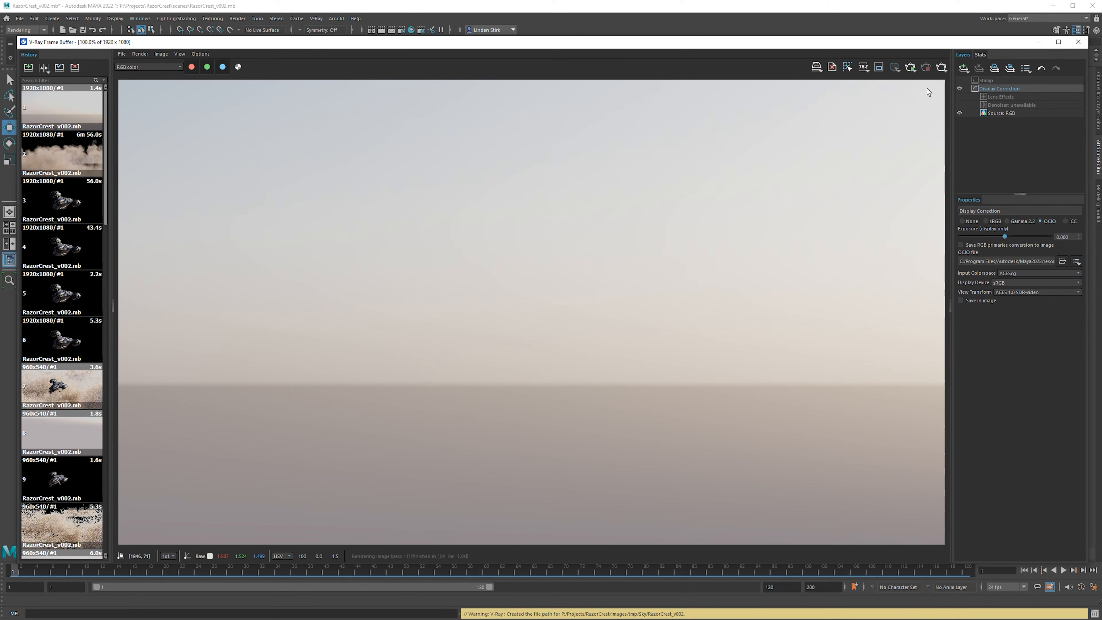
pyautogui.click(817, 67)
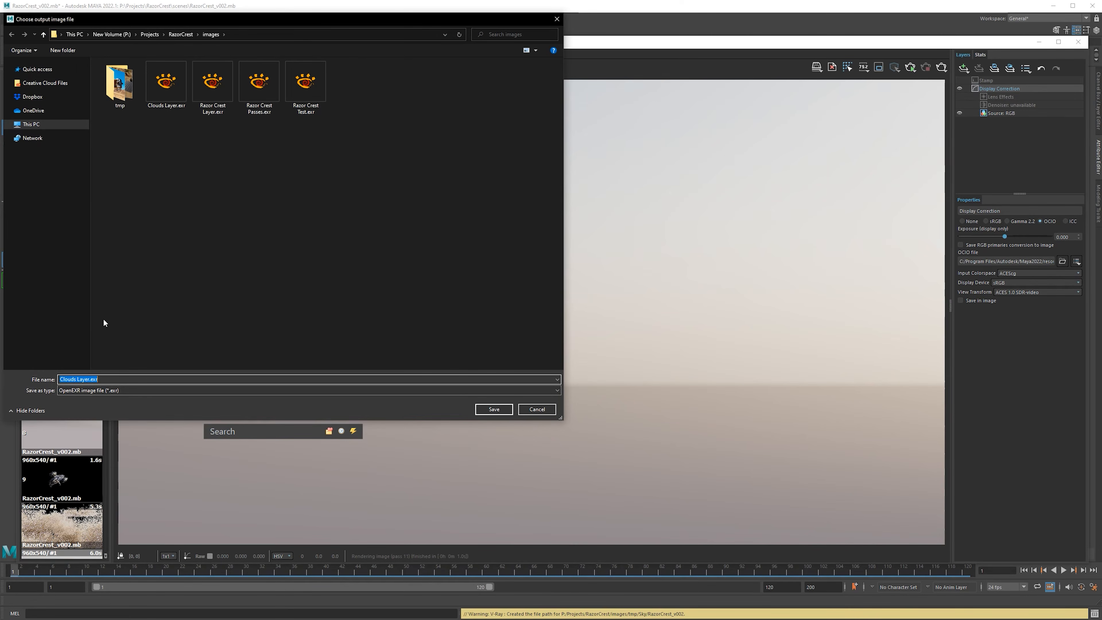
pyautogui.doubleClick(74, 377)
pyautogui.write('Sky')
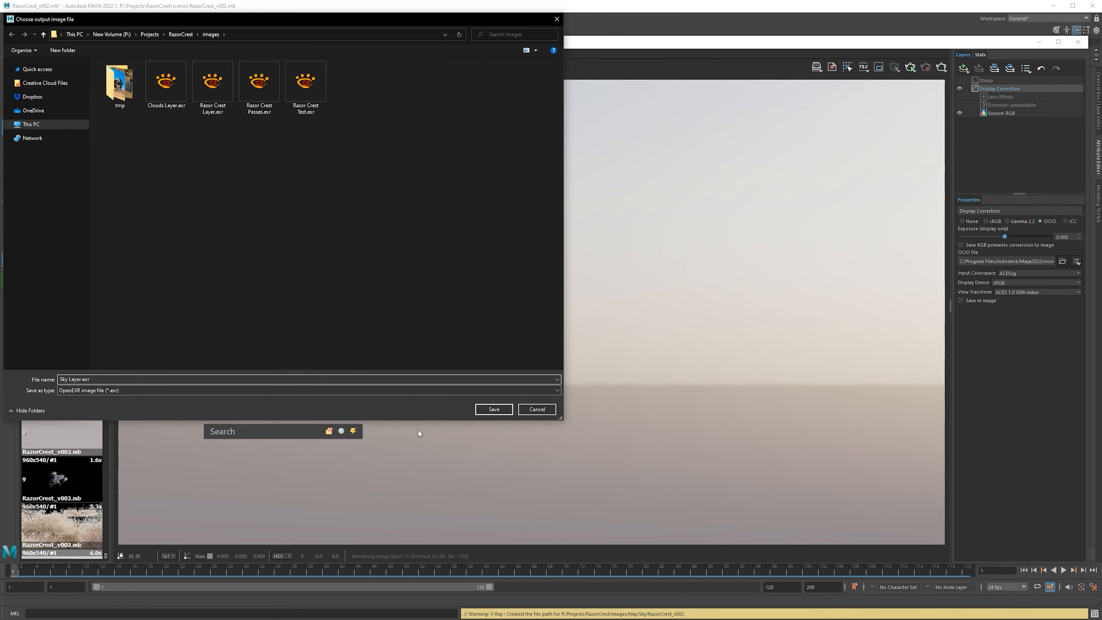
pyautogui.click(493, 409)
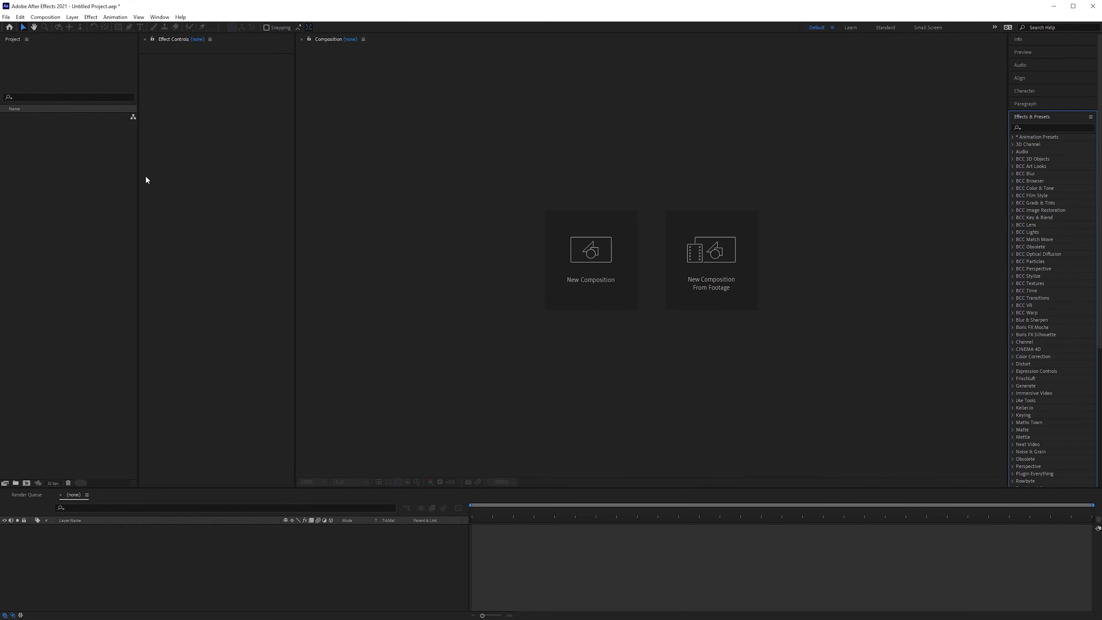
# Switch to After Effects and import Clouds Layer.exr, Razor Crest Layer.exr and Sky Layer.exr as footage
pyautogui.doubleClick(49, 138)
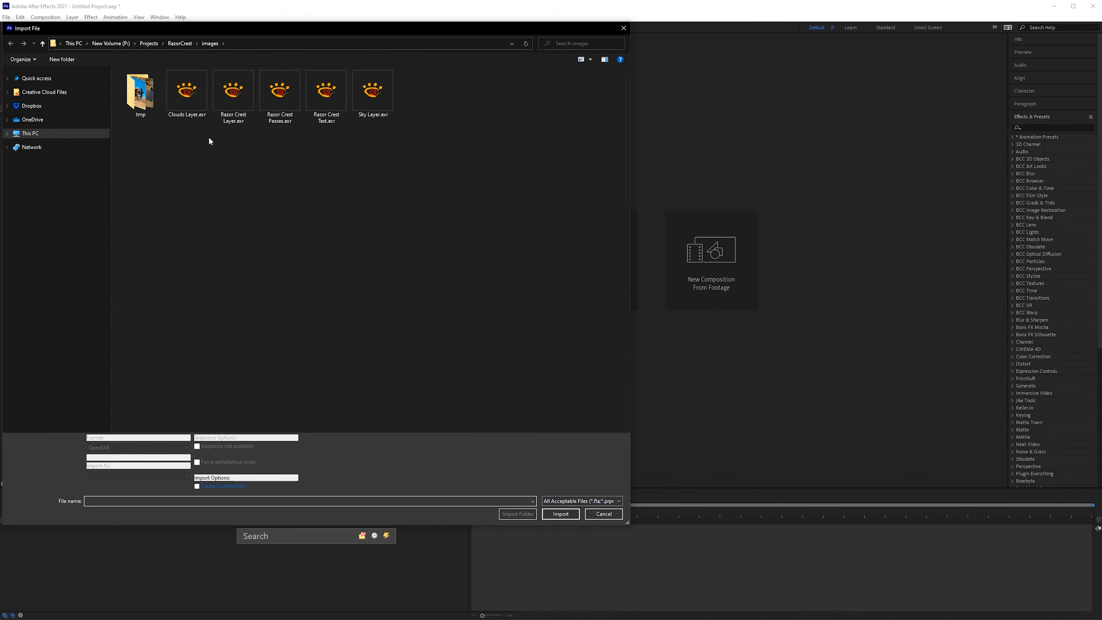
pyautogui.click(203, 89)
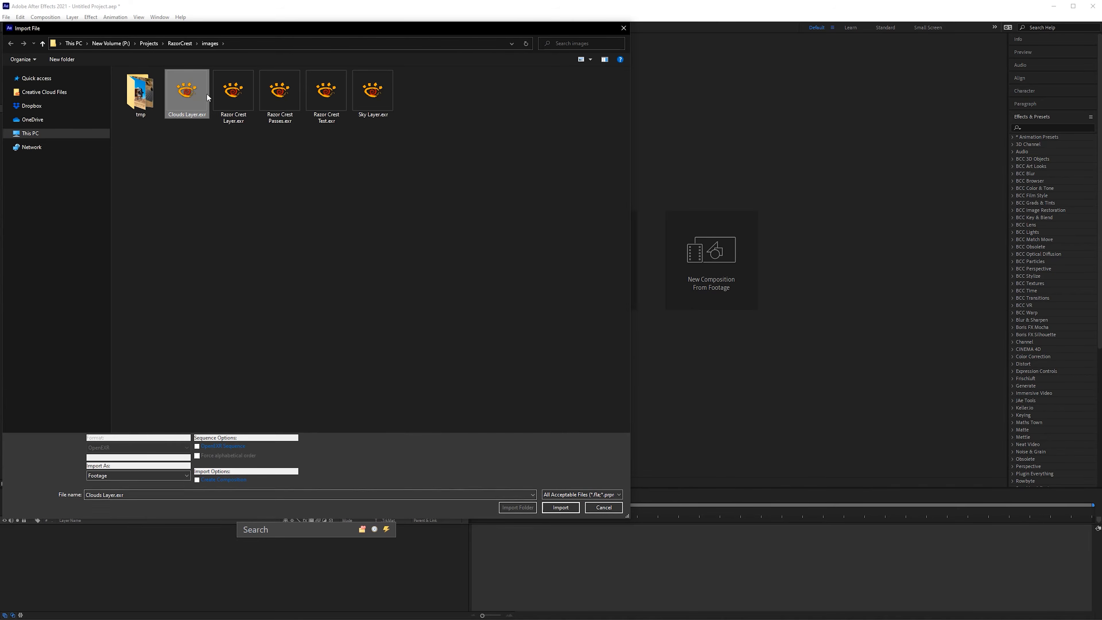
pyautogui.keyDown('ctrl'); pyautogui.click(235, 92); pyautogui.keyUp('ctrl')
pyautogui.keyDown('ctrl'); pyautogui.click(373, 100); pyautogui.keyUp('ctrl')
pyautogui.click(561, 507)
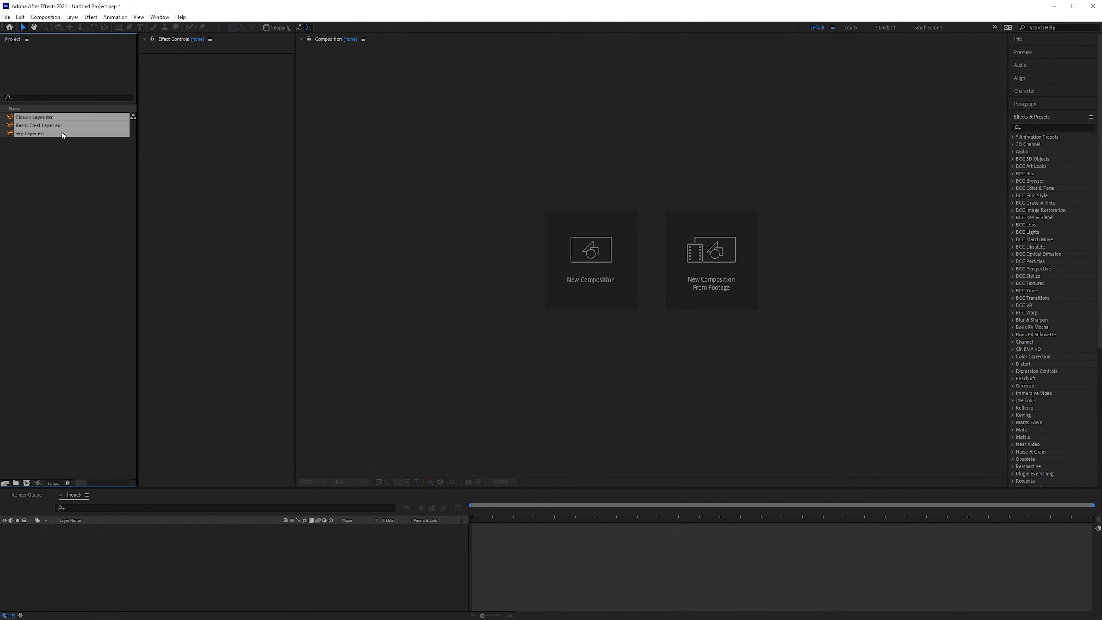
# Create a new composition from the Sky Layer.exr footage
pyautogui.click(66, 181)
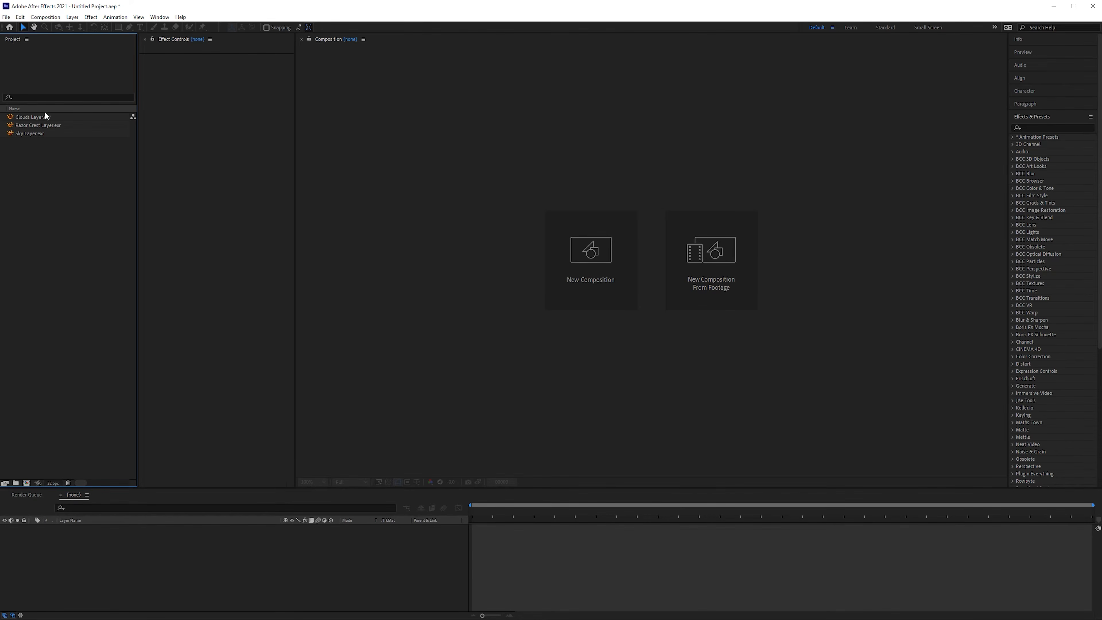
pyautogui.click(44, 119)
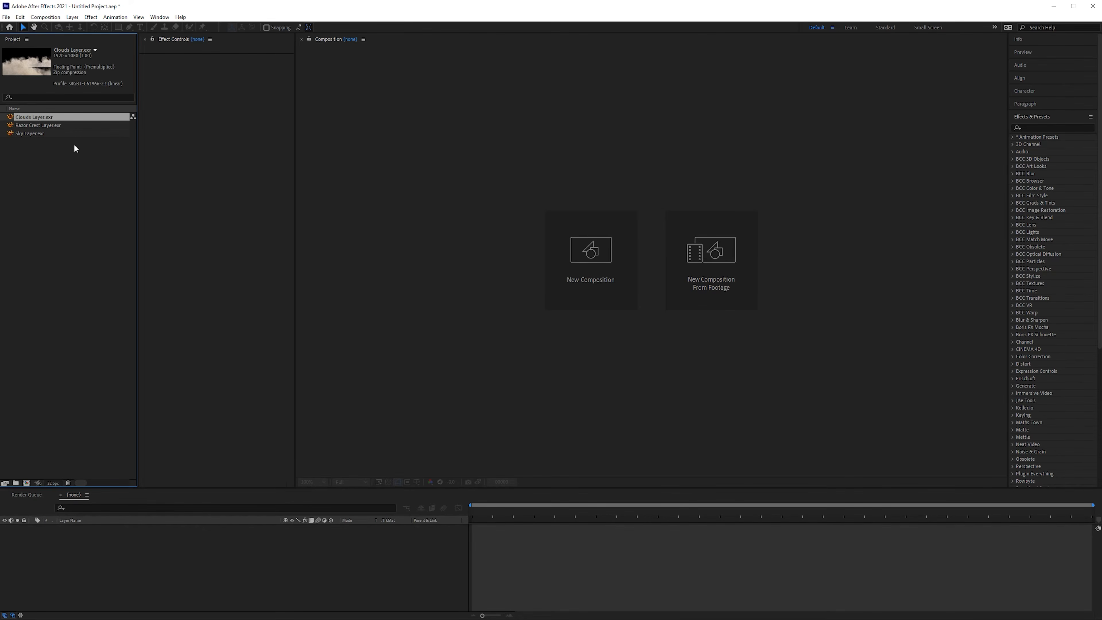
pyautogui.moveTo(43, 134); pyautogui.dragTo(161, 558)
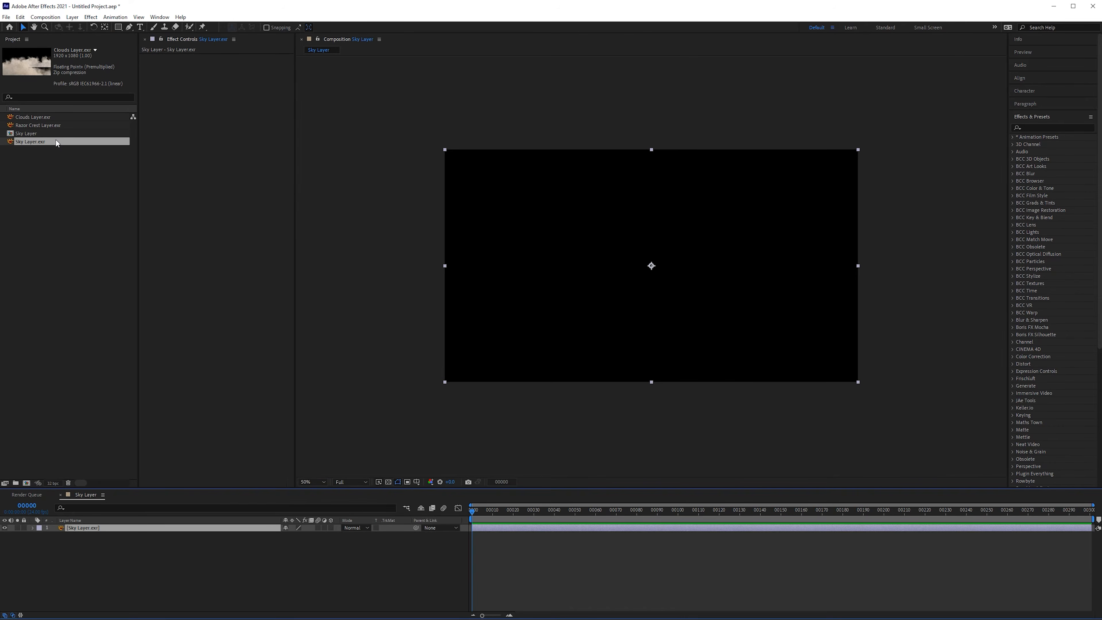
# Set the alpha interpretation of the Sky Layer.exr footage to Ignore and fit the composition in the viewer
pyautogui.click(56, 144)
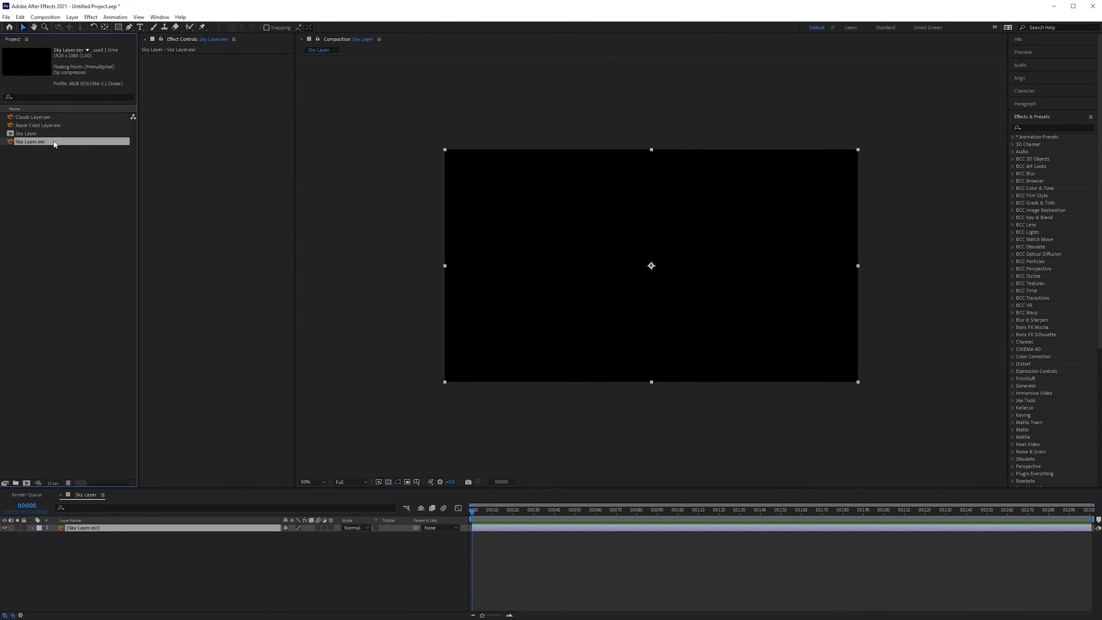
pyautogui.rightClick(51, 144)
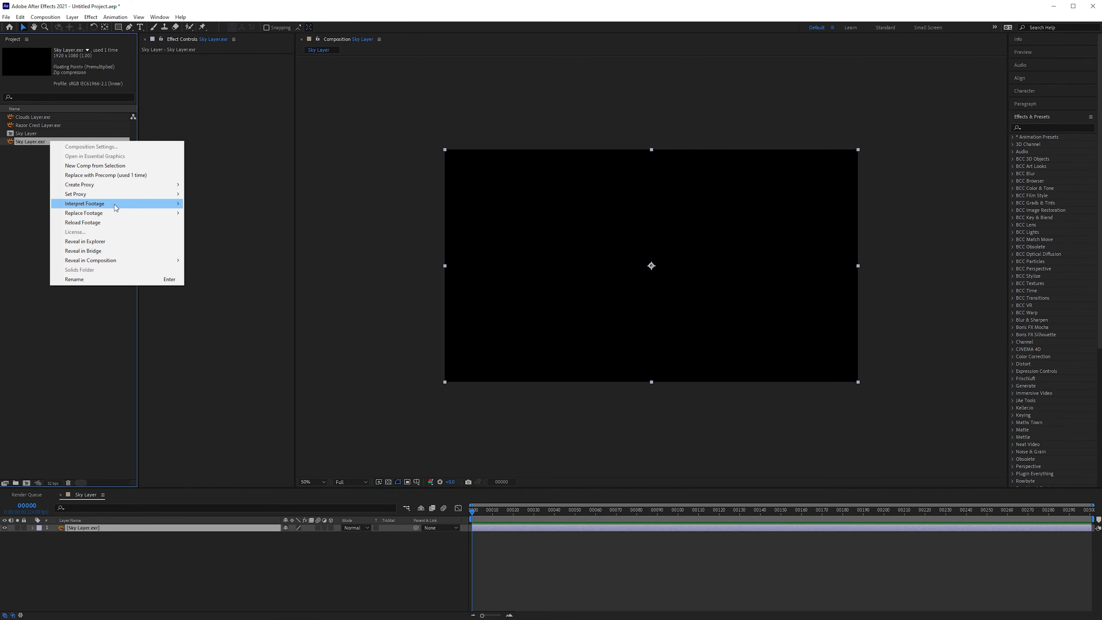
pyautogui.click(209, 204)
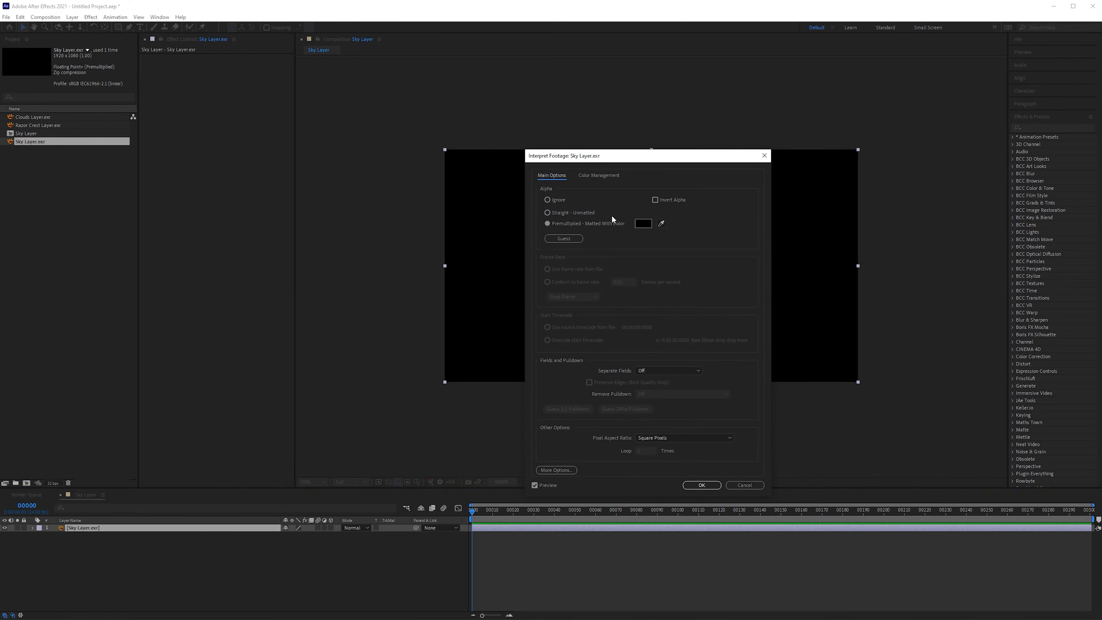
pyautogui.click(566, 200)
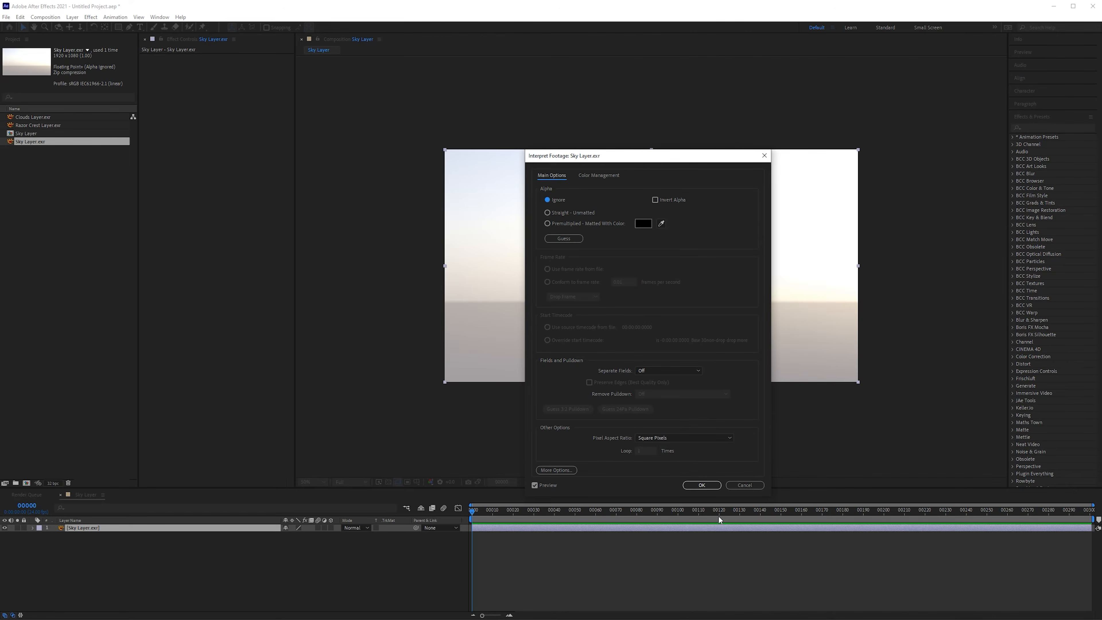
pyautogui.click(702, 485)
pyautogui.hotkey('shift', '/')
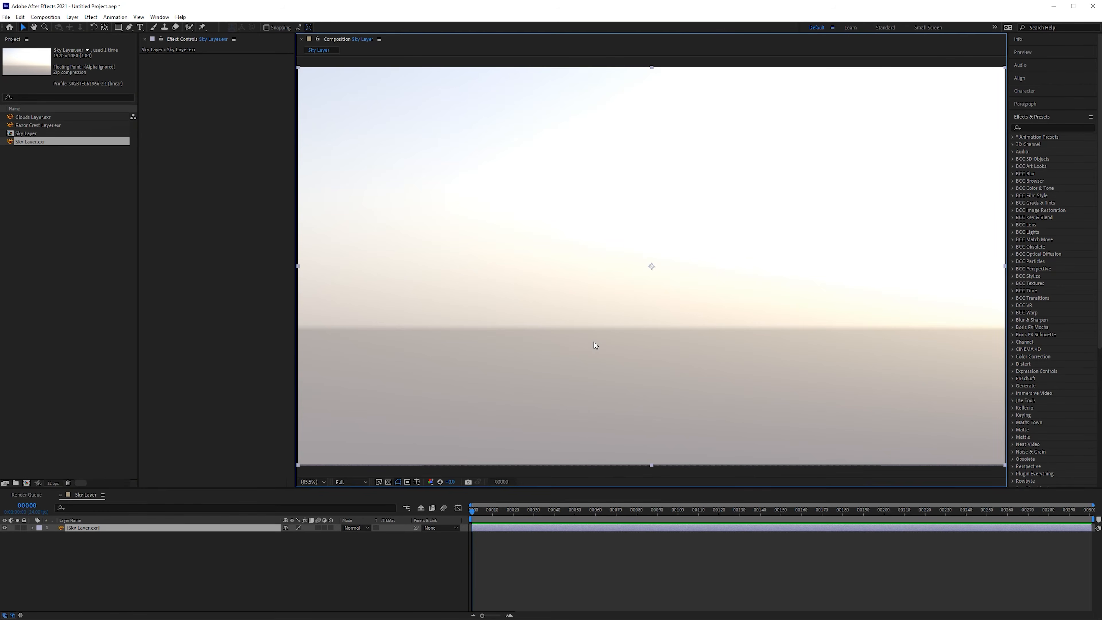
# Add Clouds Layer.exr to the composition above the sky layer
pyautogui.moveTo(33, 116); pyautogui.dragTo(162, 520)
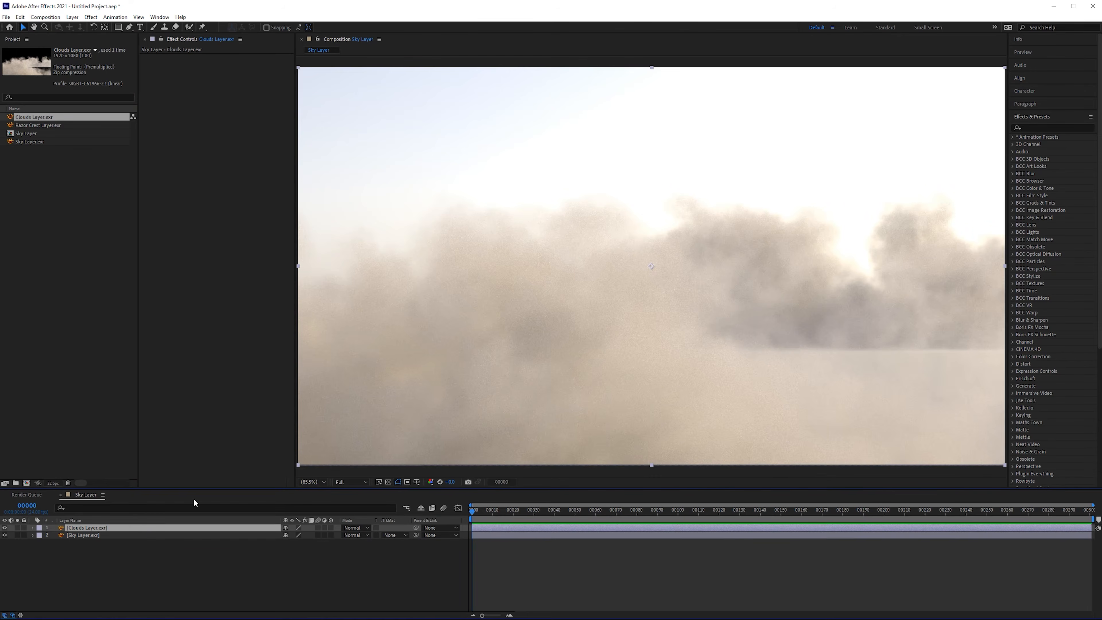
# Add Razor Crest Layer.exr to the composition above the clouds layer
pyautogui.moveTo(55, 126); pyautogui.dragTo(152, 527)
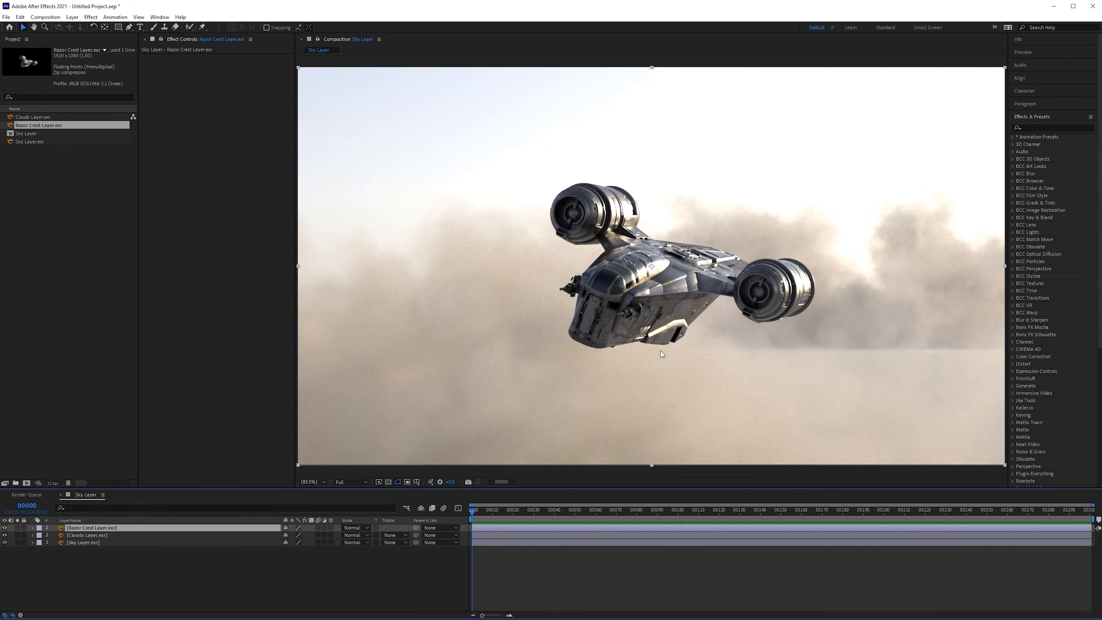
pyautogui.scroll(2, 662, 344)
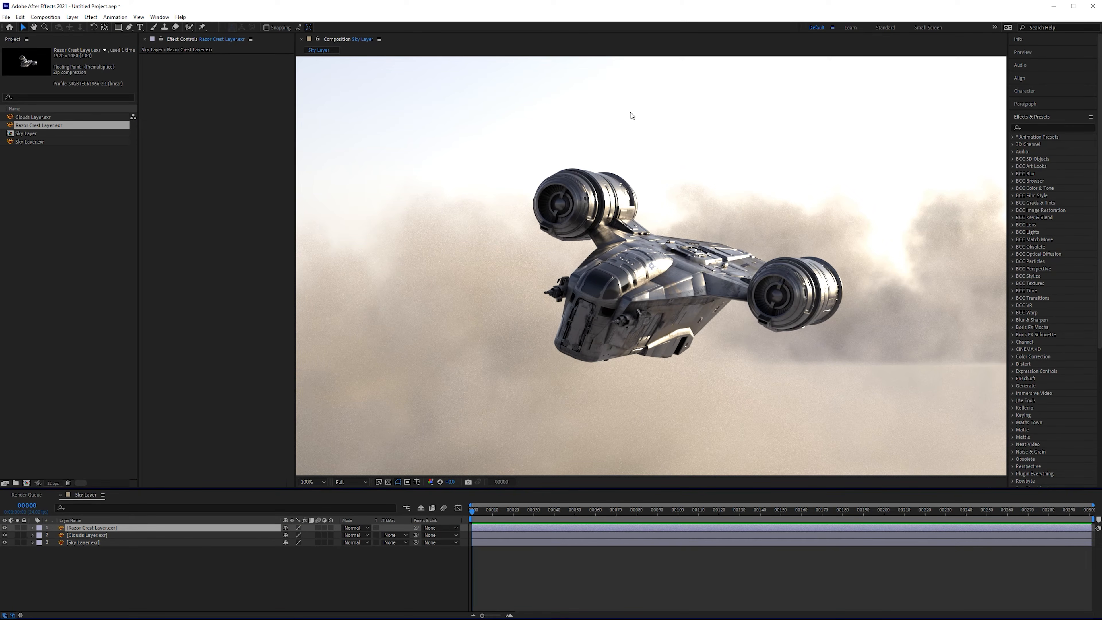
pyautogui.moveTo(786, 196); pyautogui.dragTo(797, 175, button='middle')
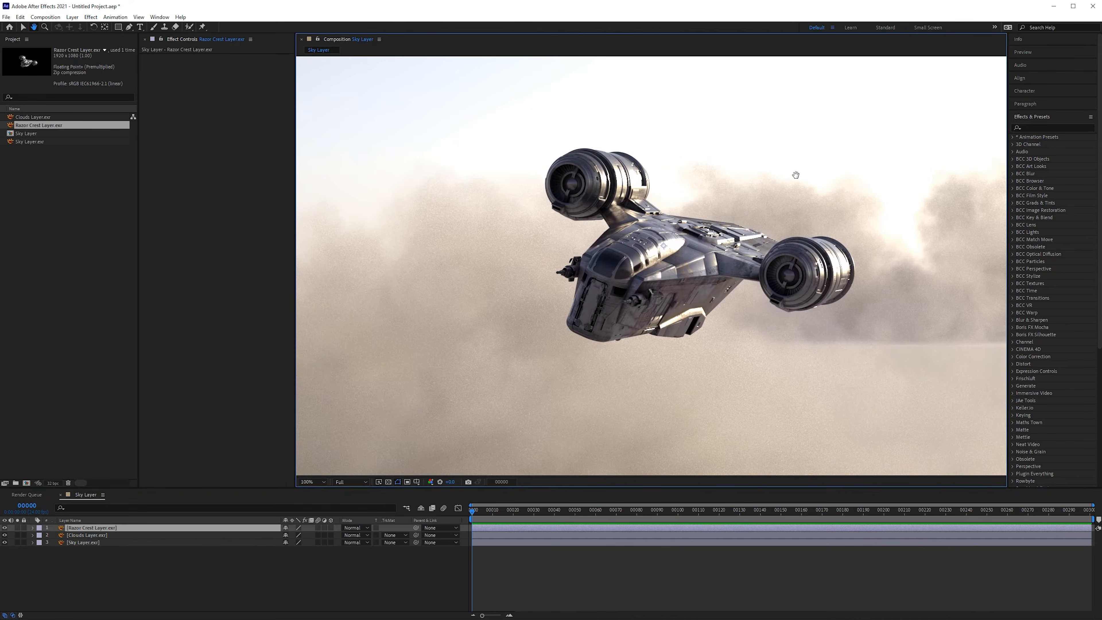
pyautogui.rightClick(185, 549)
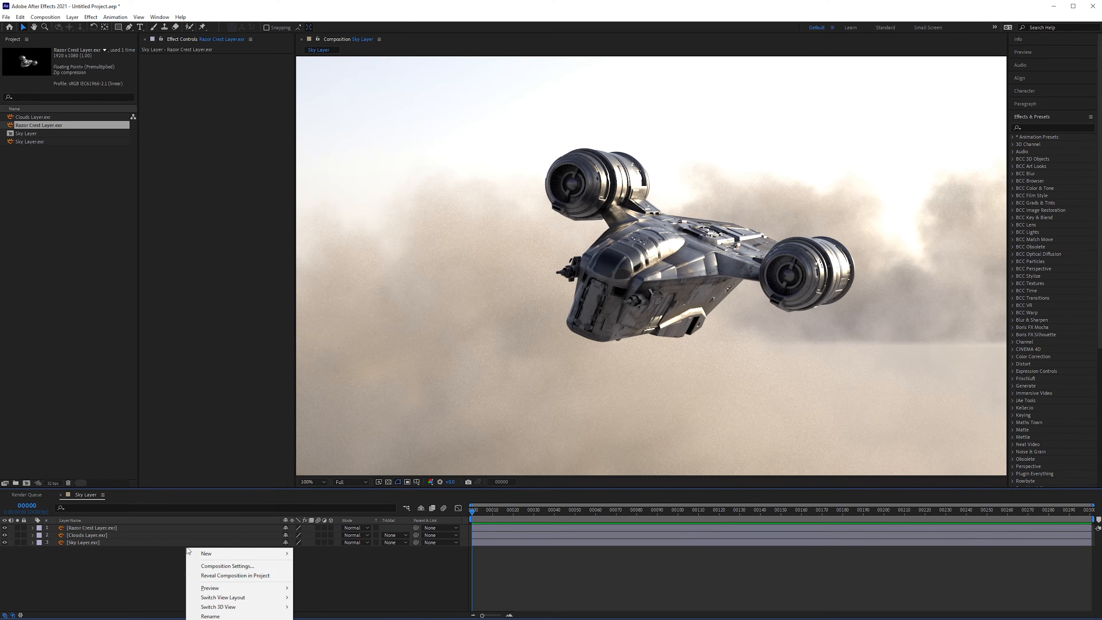
pyautogui.moveTo(232, 557)
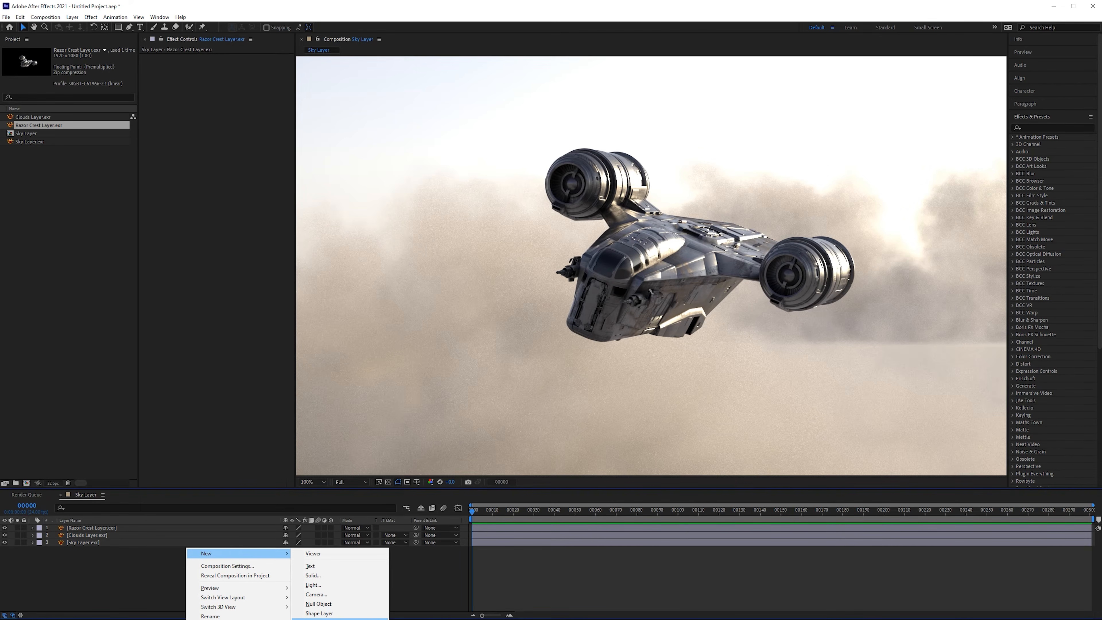
pyautogui.click(433, 561)
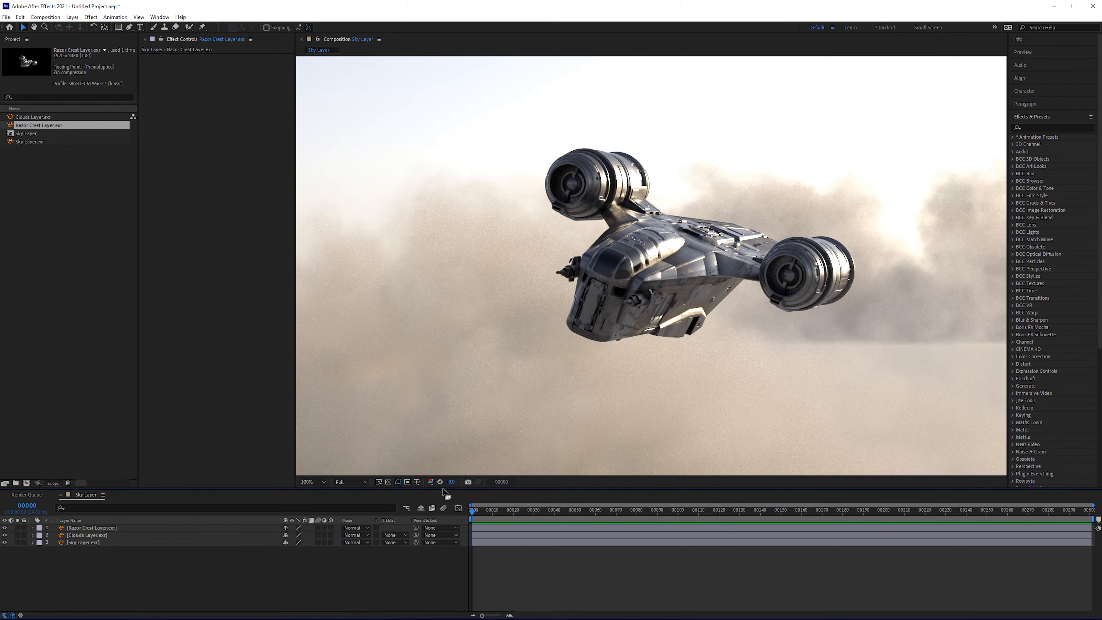
# Enlarge the timeline area slightly and create a new adjustment layer above the Razor Crest layer
pyautogui.moveTo(450, 491); pyautogui.dragTo(434, 477)
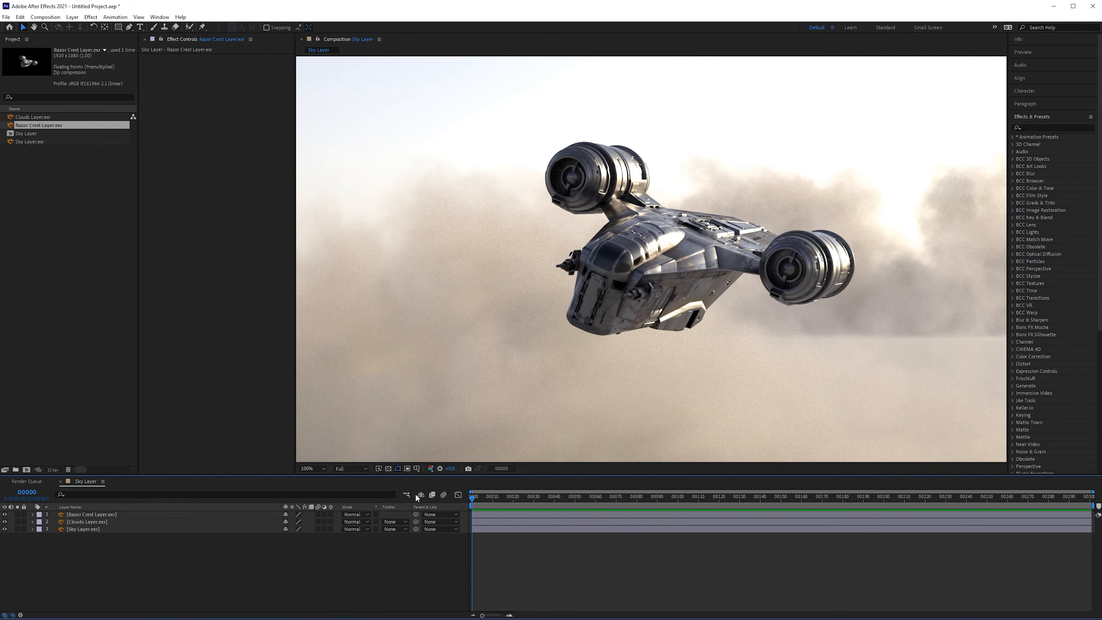
pyautogui.rightClick(335, 538)
pyautogui.moveTo(381, 542)
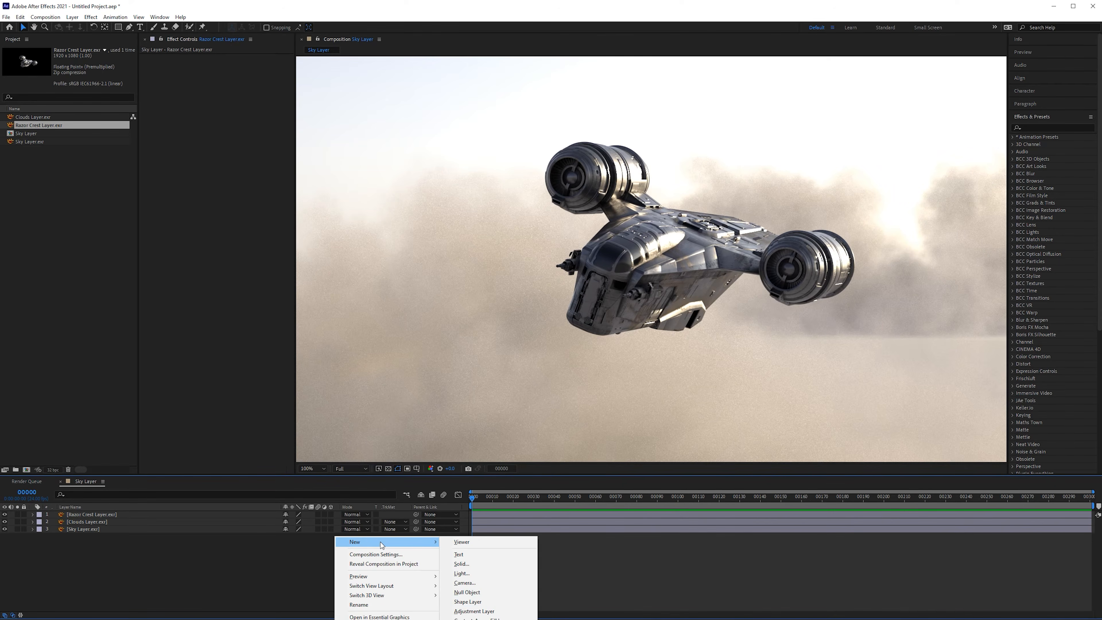
pyautogui.click(505, 612)
# Find the OpenColorIO effect and apply it to the adjustment layer
pyautogui.click(1065, 126)
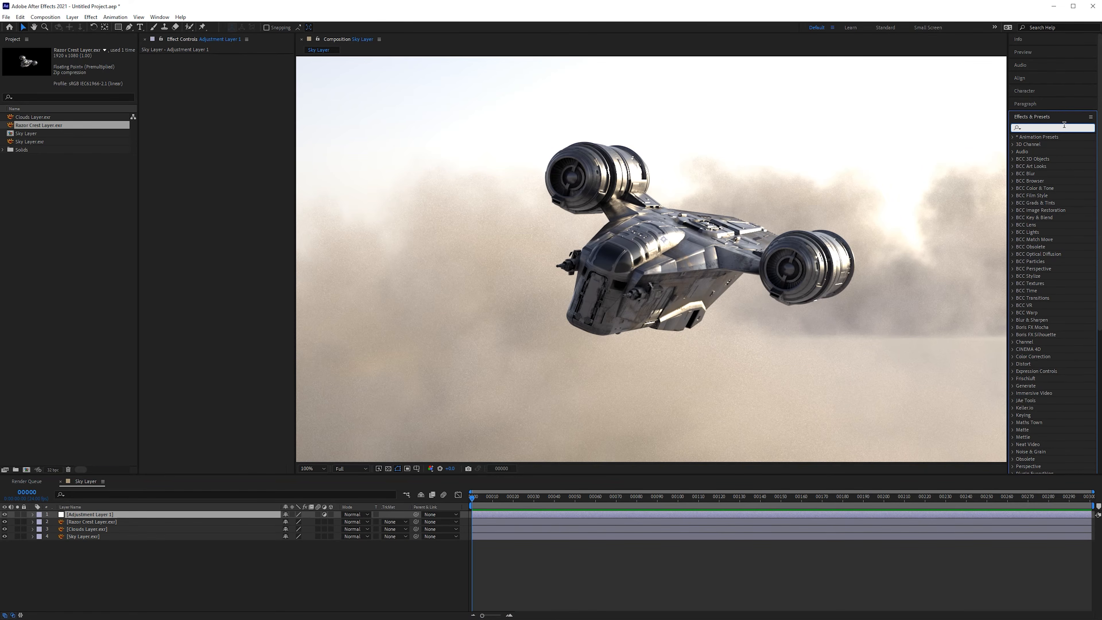
pyautogui.write('open')
pyautogui.moveTo(1046, 144); pyautogui.dragTo(258, 76)
# Load config.ocio from the Maya2022-default folder as the OpenColorIO effect's custom configuration
pyautogui.click(258, 76)
pyautogui.click(267, 105)
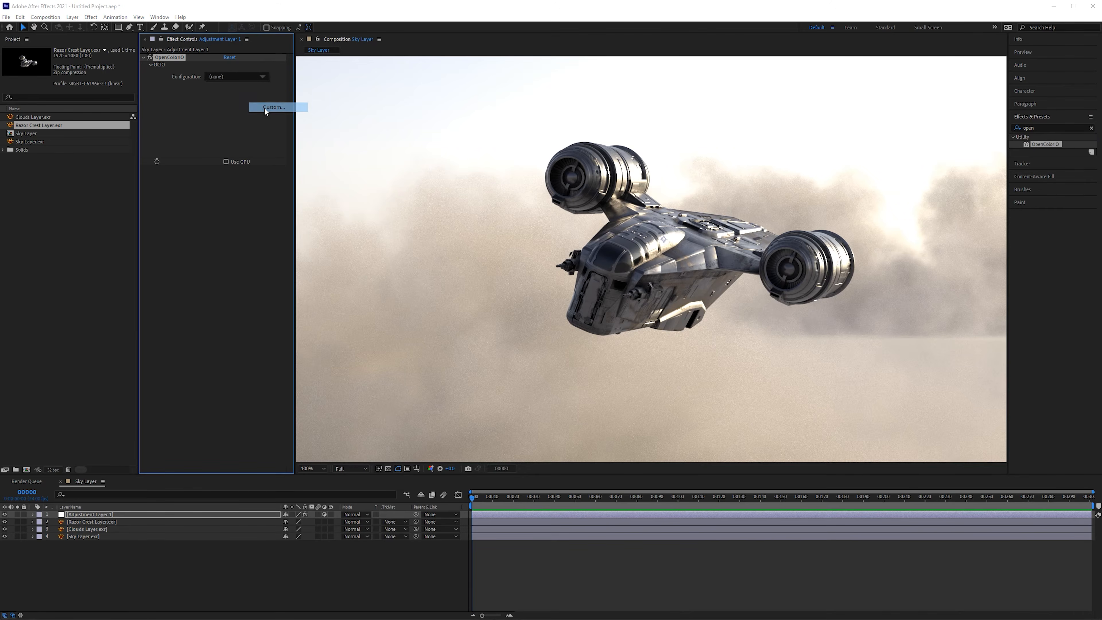
pyautogui.moveTo(320, 29); pyautogui.dragTo(354, 32)
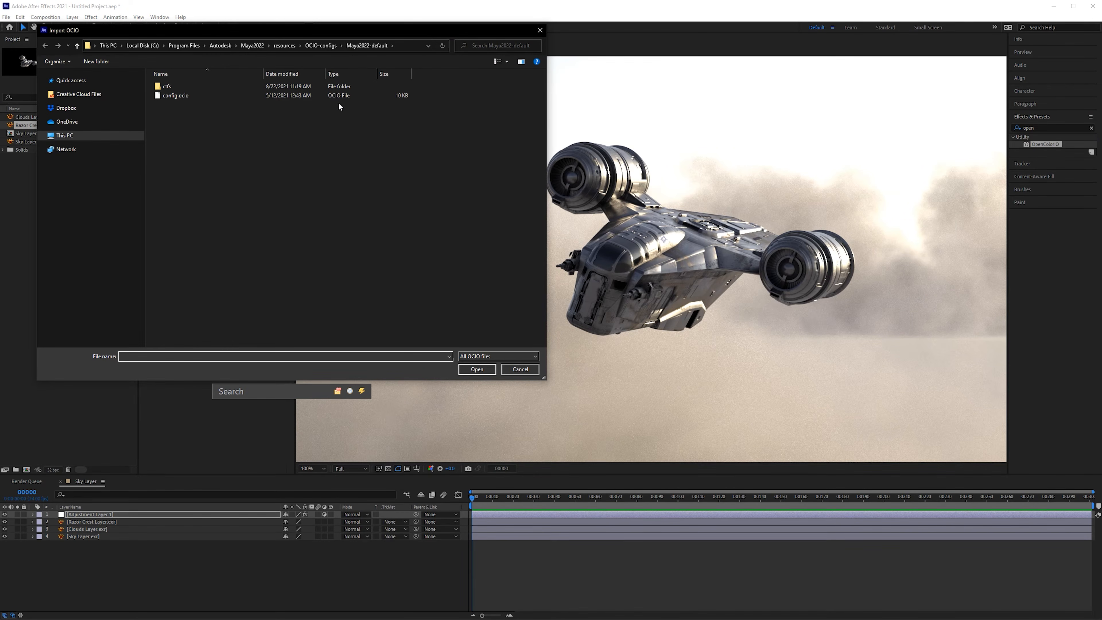
pyautogui.doubleClick(217, 97)
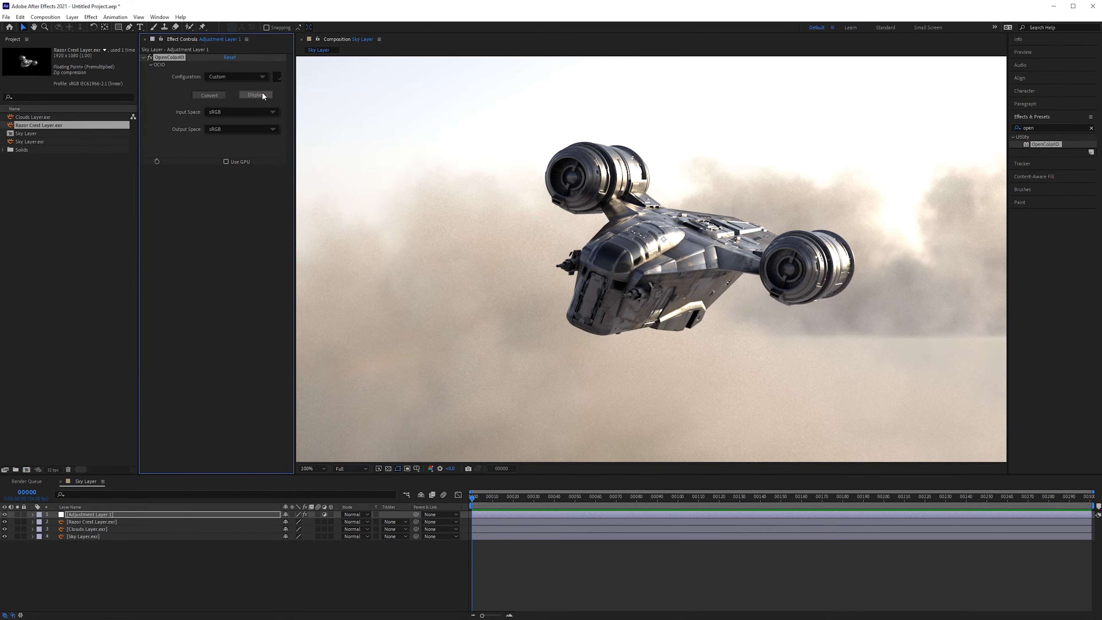
# Switch the OpenColorIO effect to Display mode and set its input space to ACEScg
pyautogui.click(264, 96)
pyautogui.click(230, 113)
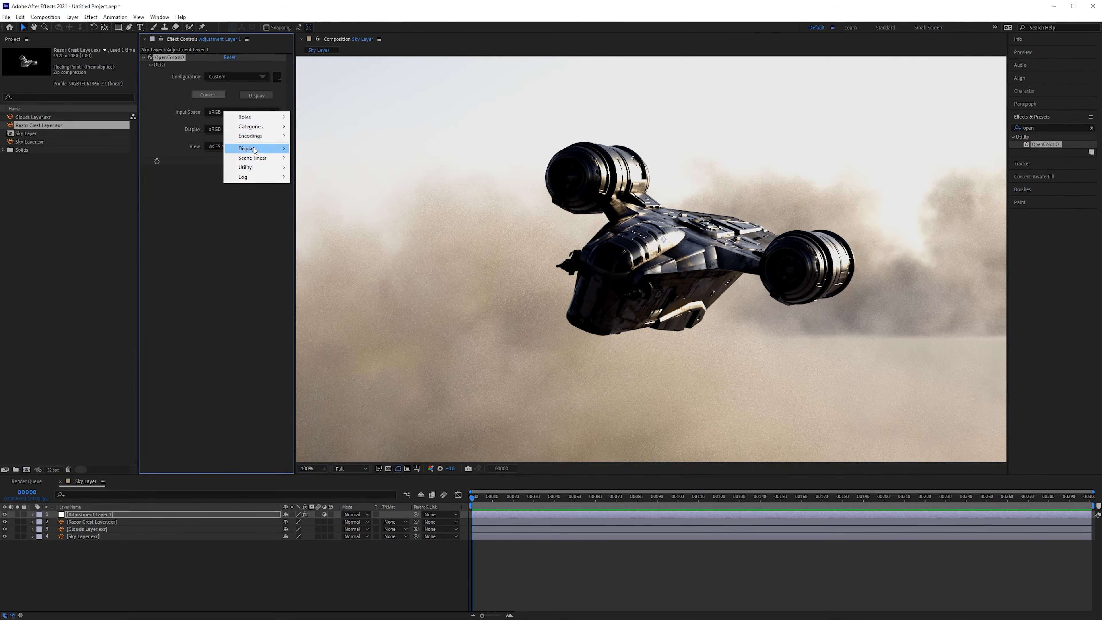
pyautogui.moveTo(261, 159)
pyautogui.click(319, 162)
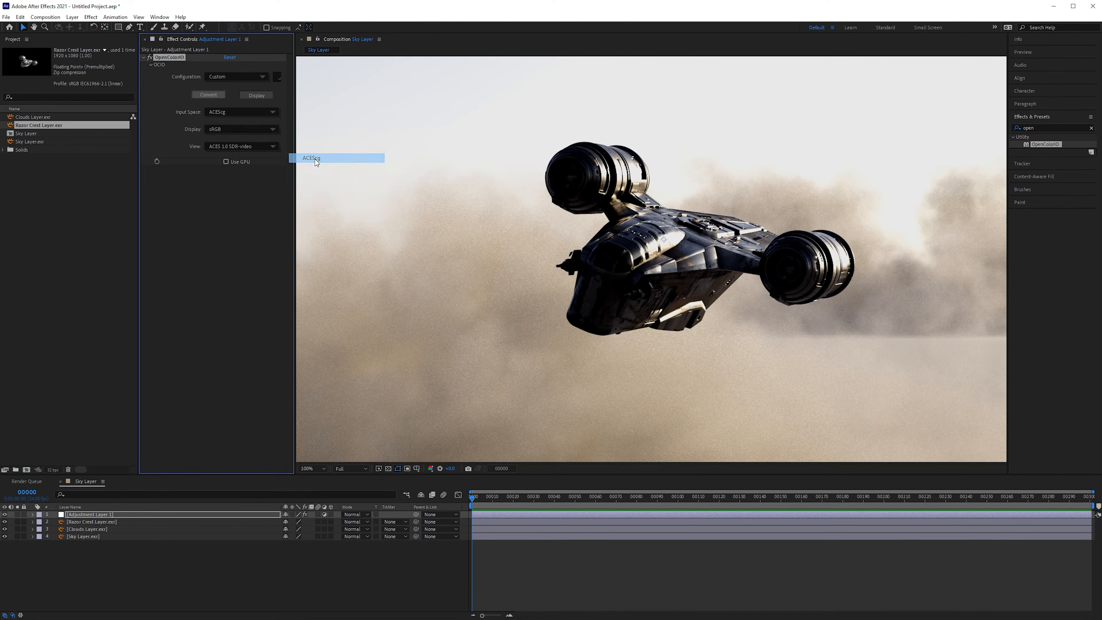
# Find the Color Profile Converter effect and apply it to the adjustment layer below OpenColorIO
pyautogui.click(1035, 128)
pyautogui.write('color pro')
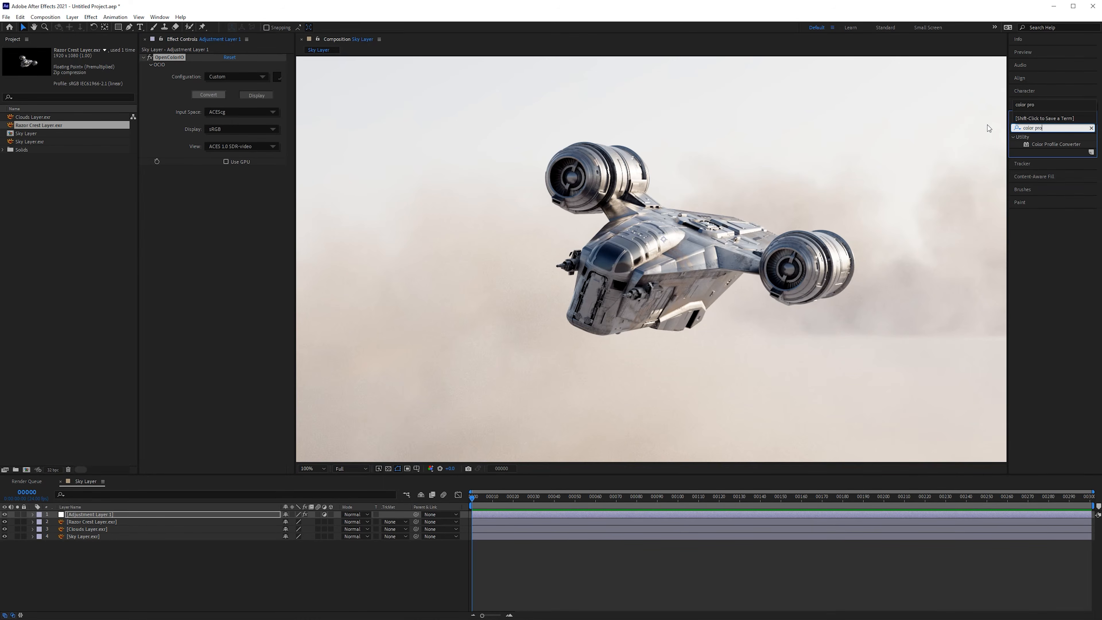
pyautogui.moveTo(1052, 144); pyautogui.dragTo(827, 128)
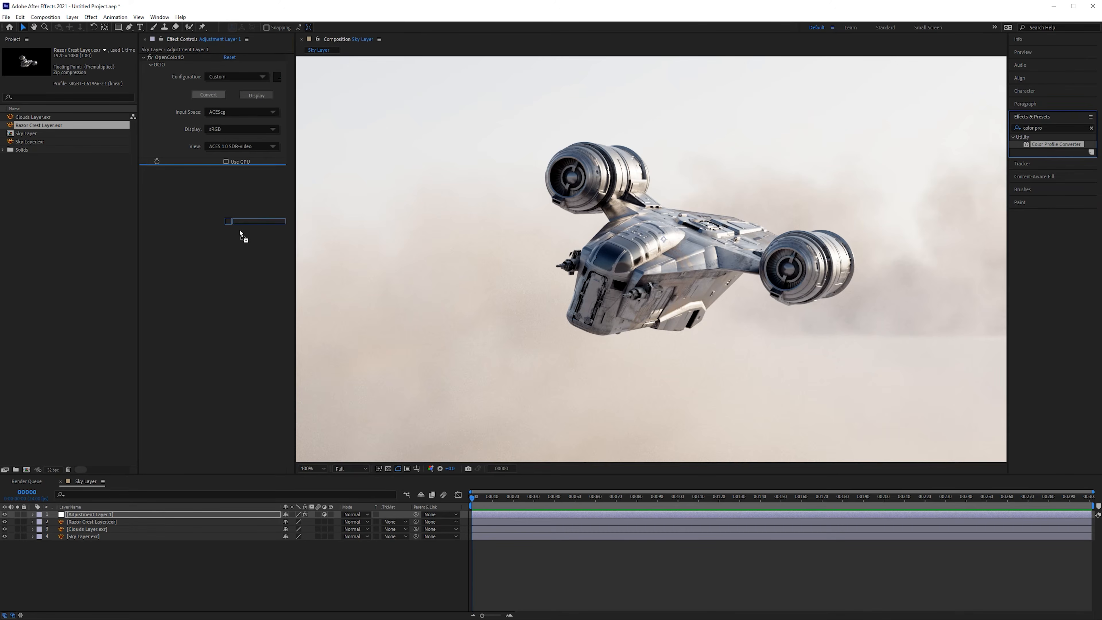
# Set the Color Profile Converter's input and output profiles to sRGB IEC61966-2.1 and linearize the output profile
pyautogui.click(250, 176)
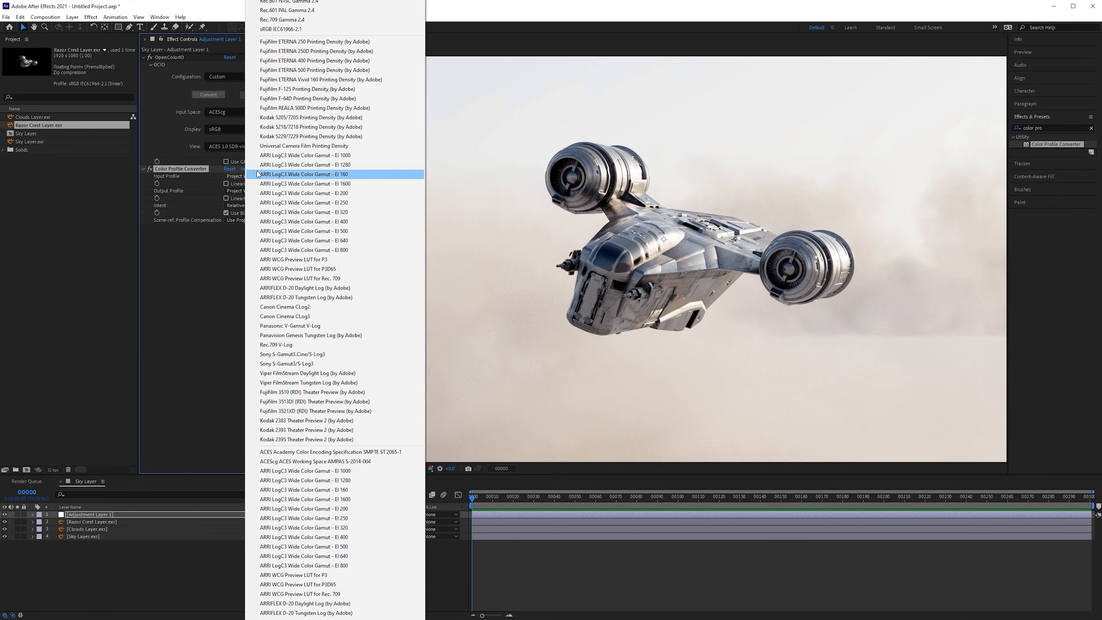
pyautogui.click(281, 29)
pyautogui.click(251, 191)
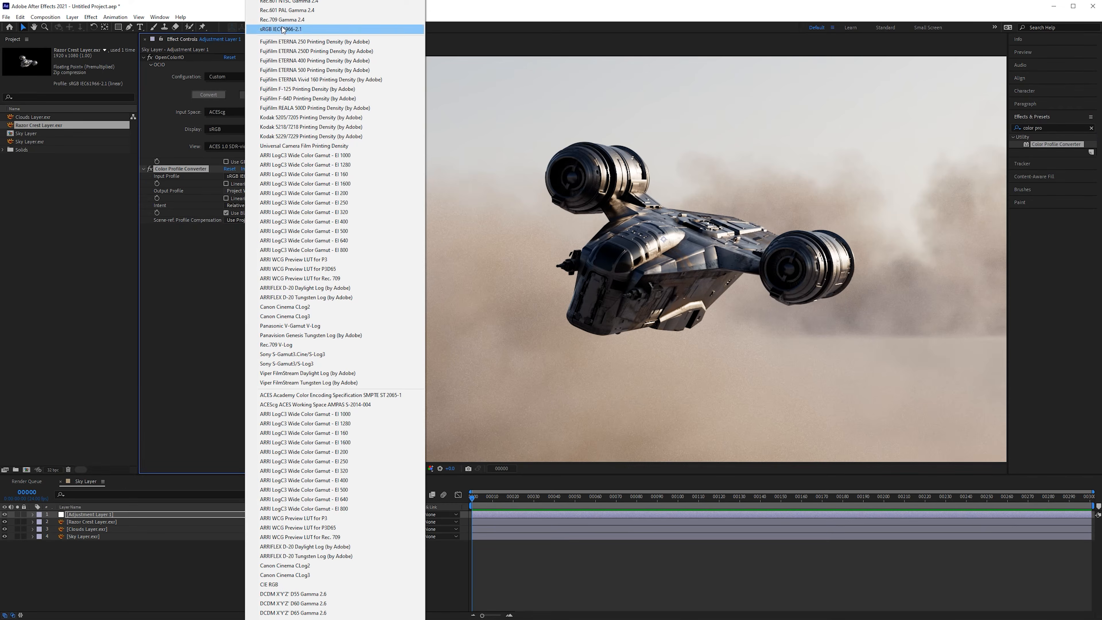
pyautogui.click(286, 29)
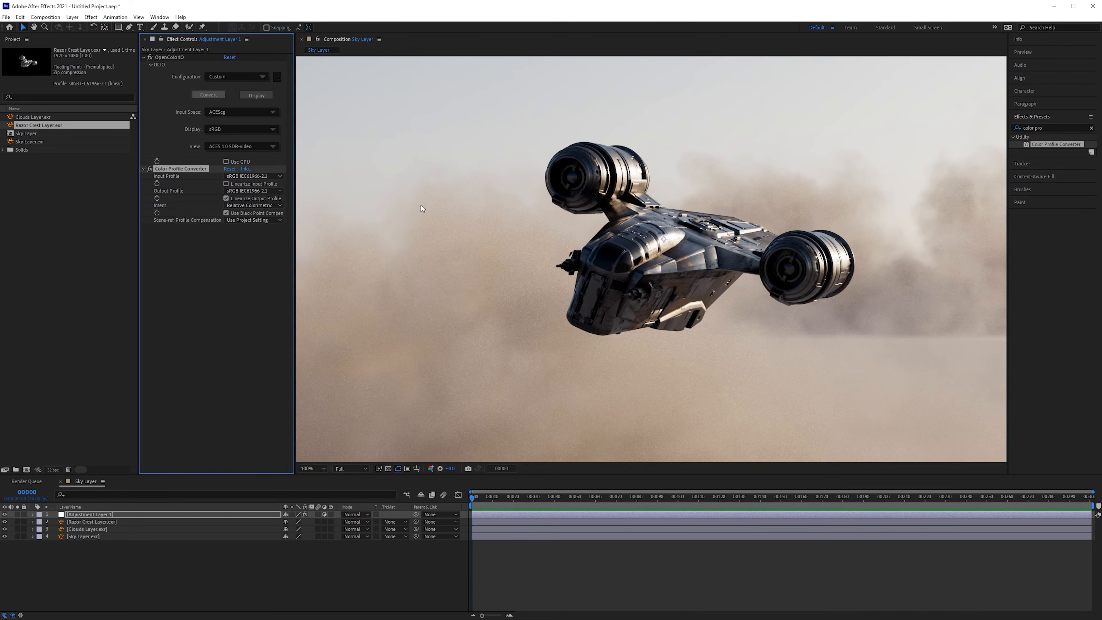
pyautogui.click(248, 293)
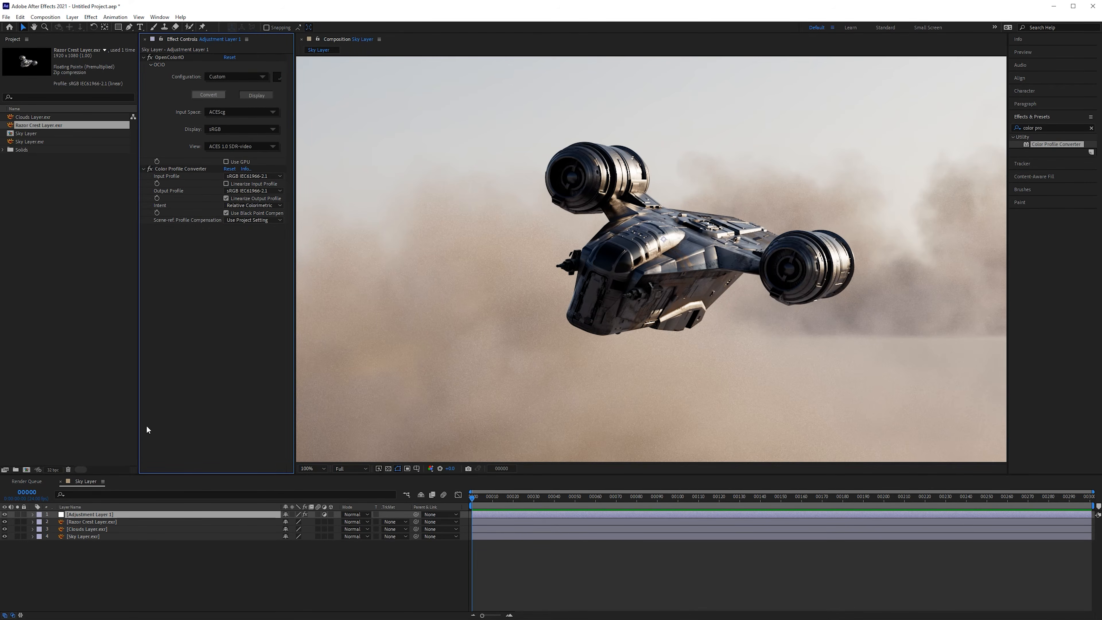
# Rename the adjustment layer as ACES
pyautogui.click(130, 517)
pyautogui.press('Return')
pyautogui.write('A')
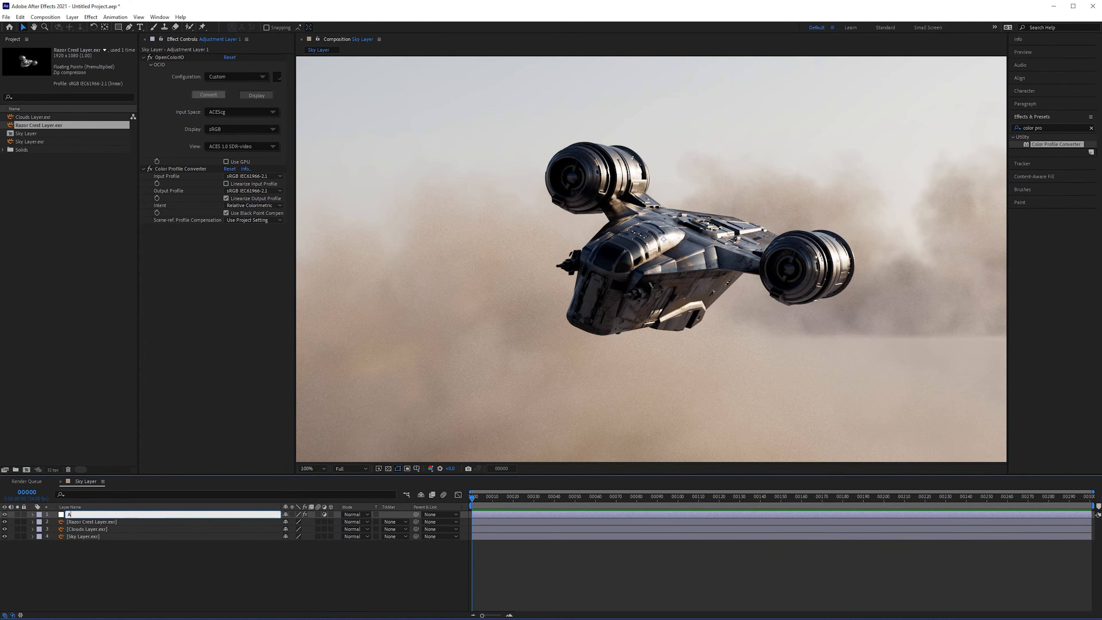
pyautogui.write('CES')
pyautogui.press('Return')
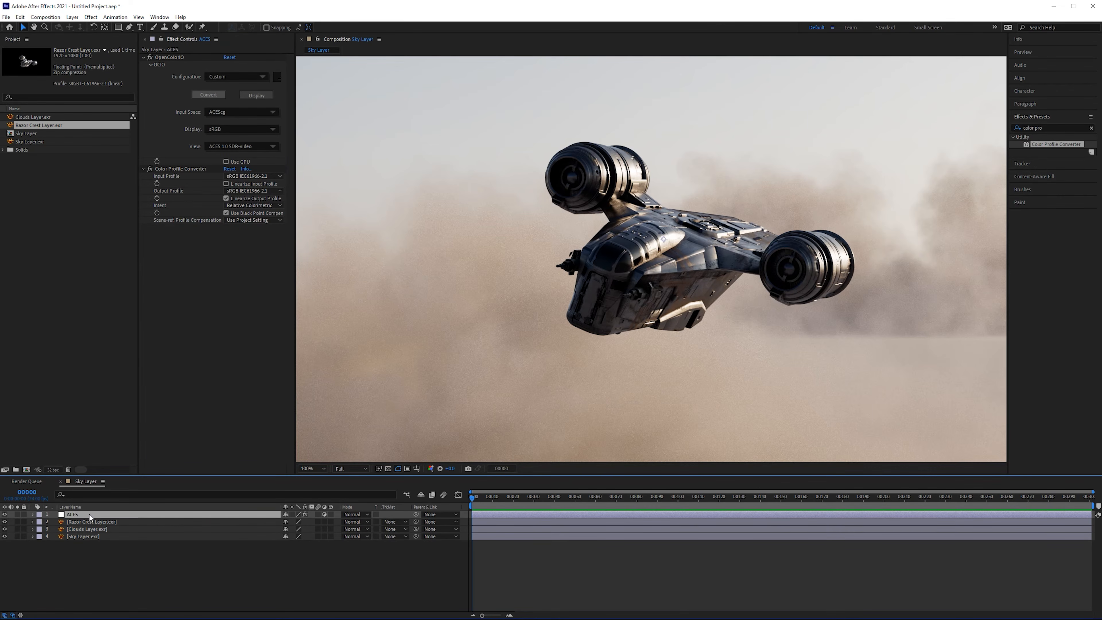
pyautogui.click(151, 559)
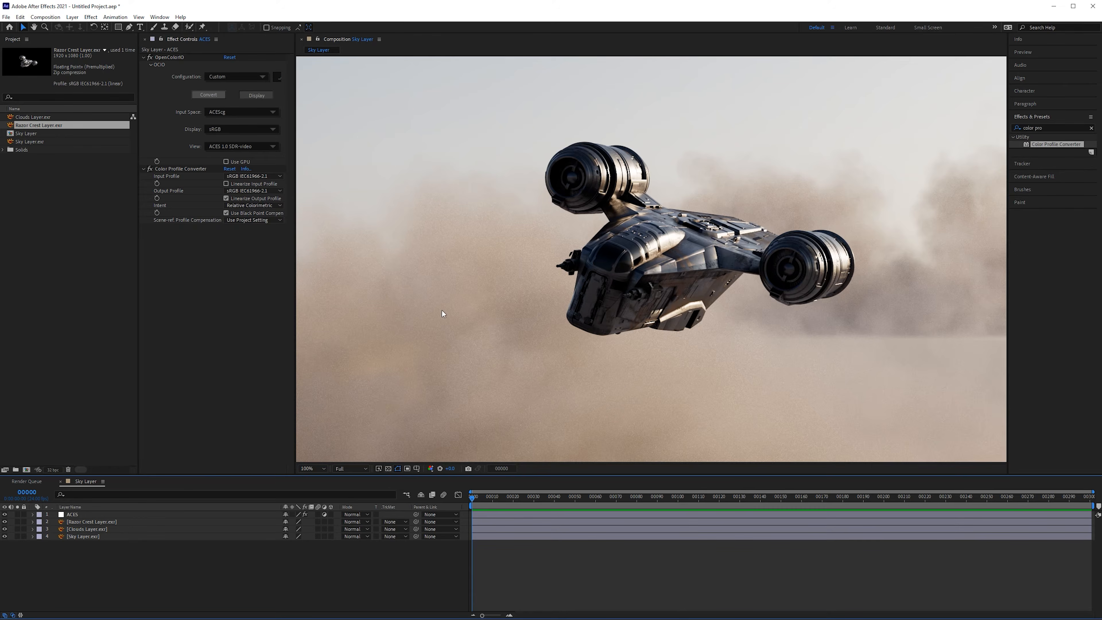
# Toggle the Clouds layer's visibility to compare the whole frame with and without the clouds
pyautogui.hotkey('shift', '/')
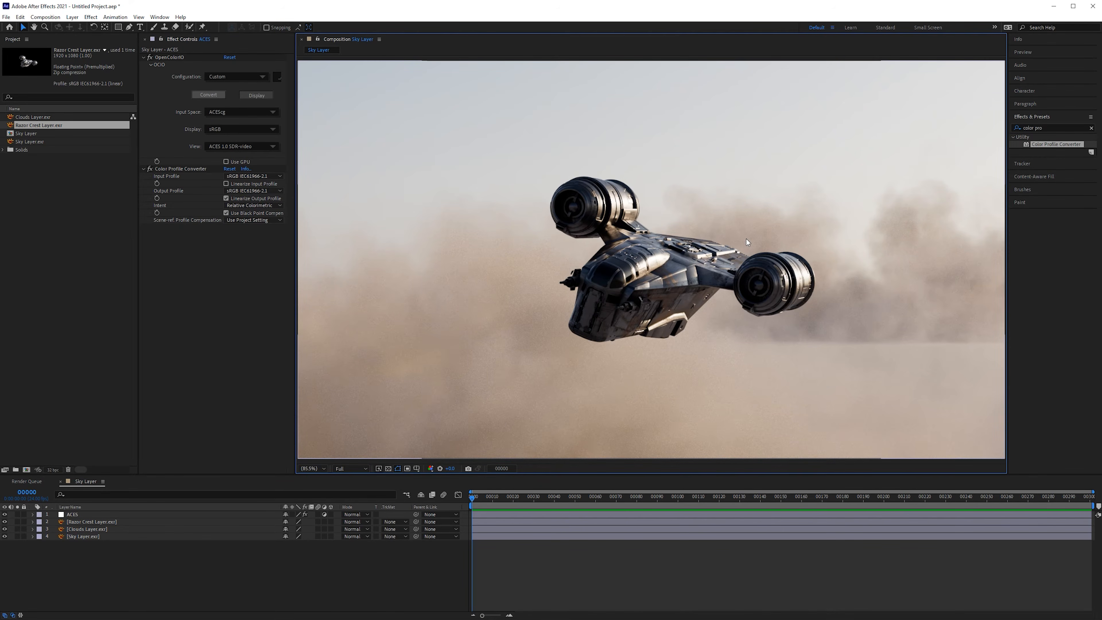
pyautogui.click(4, 522)
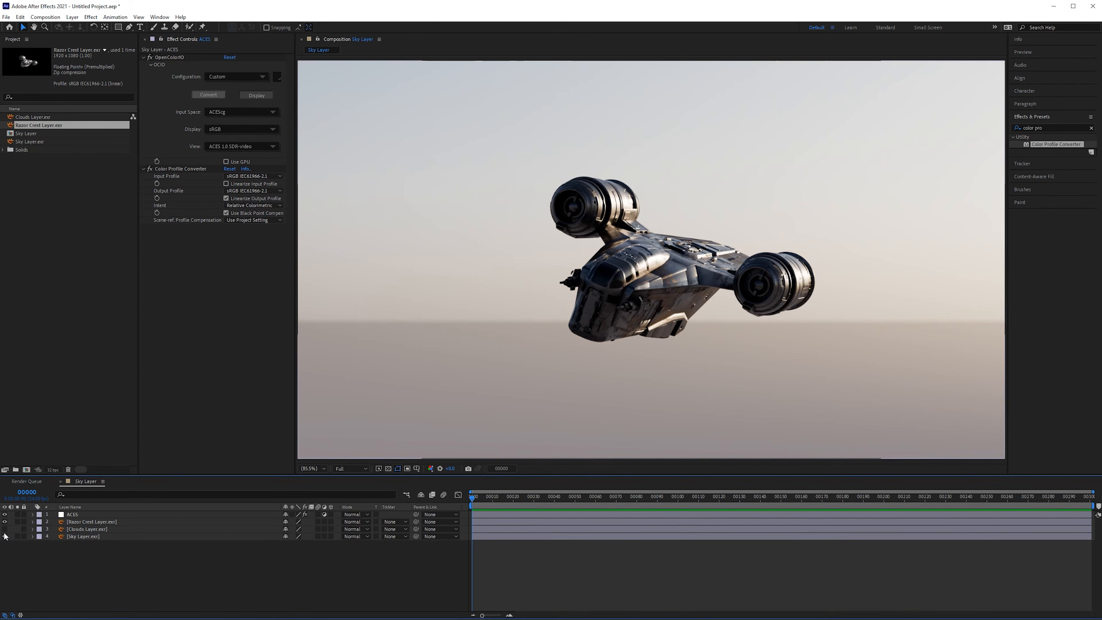
pyautogui.click(4, 529)
pyautogui.click(5, 530)
pyautogui.click(5, 530)
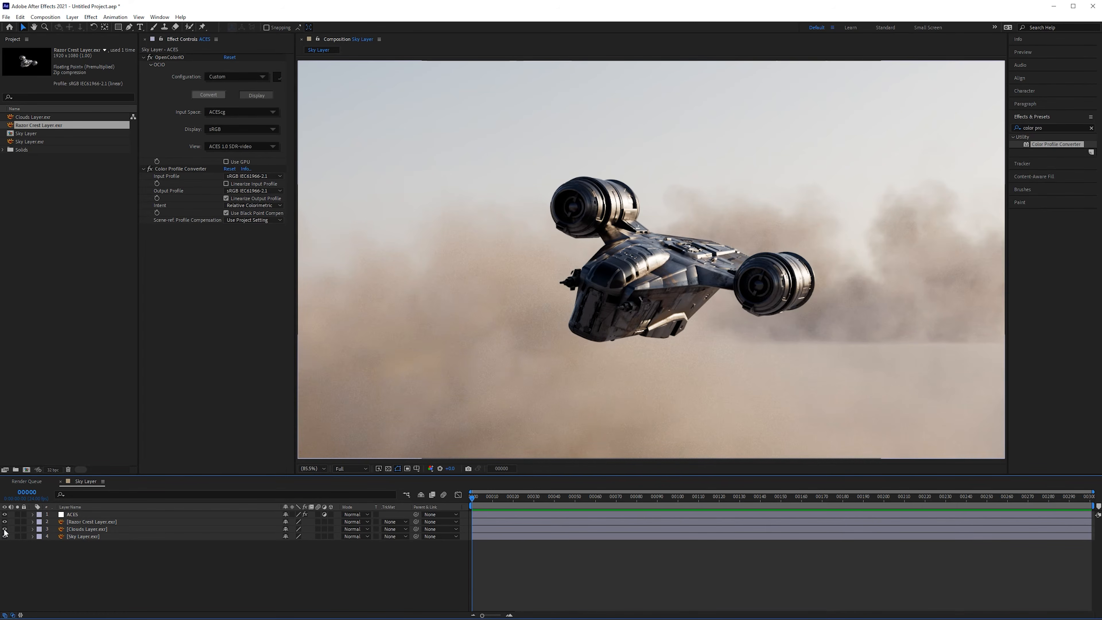
pyautogui.click(5, 530)
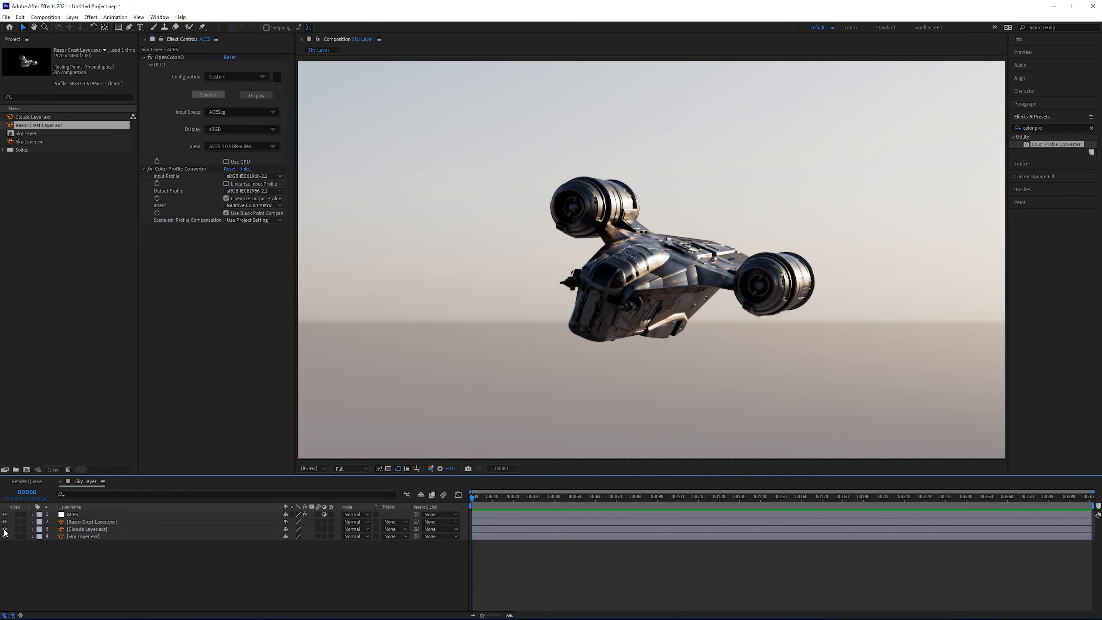
pyautogui.click(5, 529)
# Select the Clouds layer and examine the noise in the clouds around the ship at close range
pyautogui.click(93, 530)
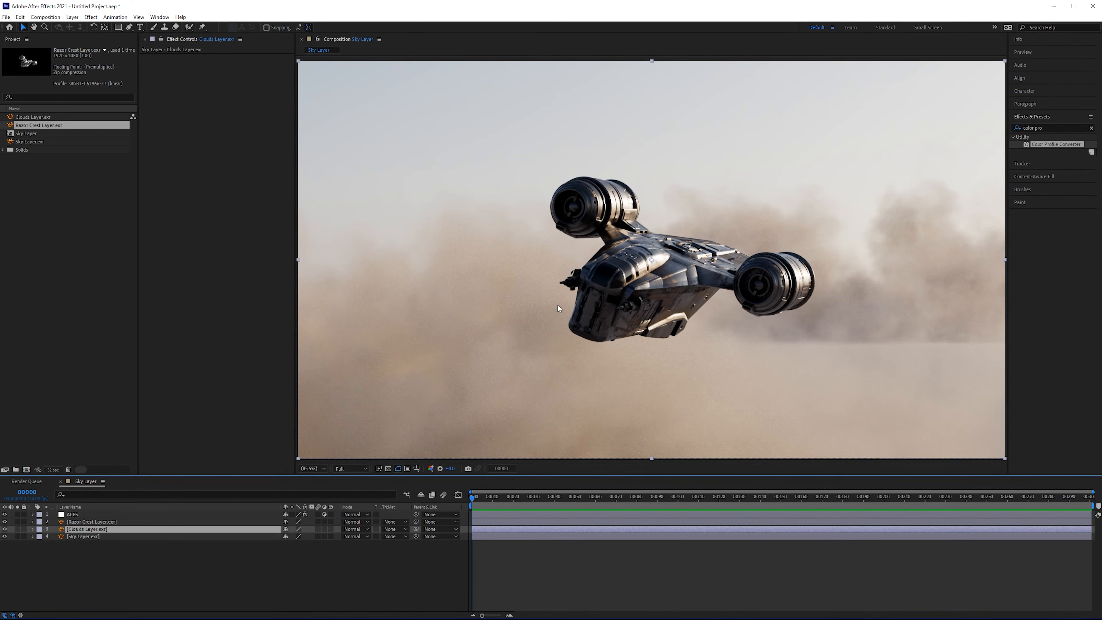
pyautogui.moveTo(563, 299); pyautogui.dragTo(575, 285, button='middle')
pyautogui.press('.')
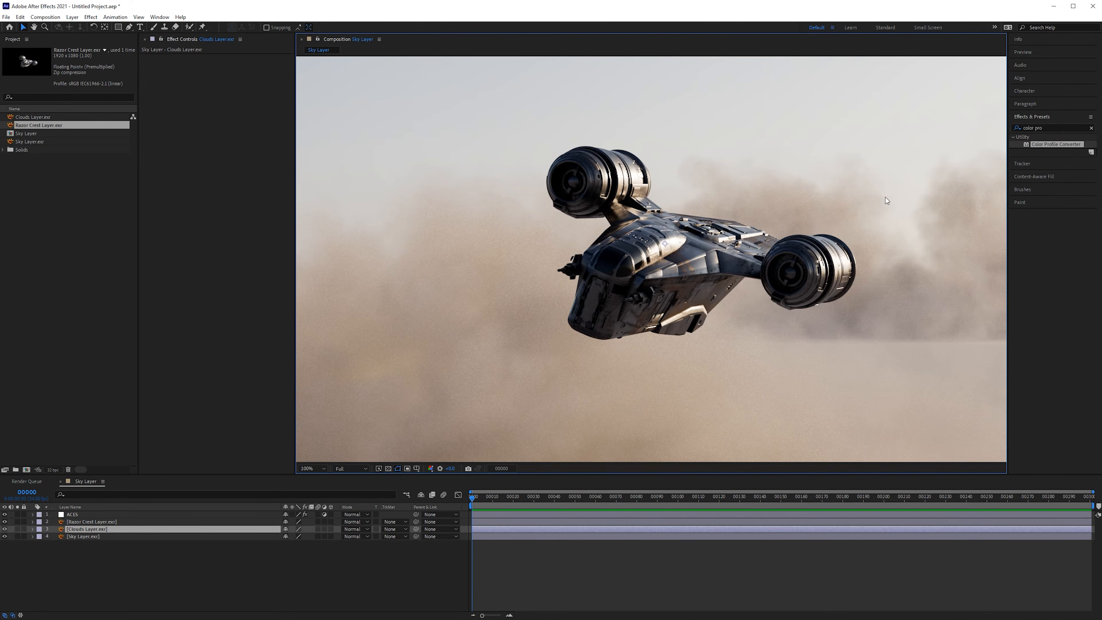
pyautogui.moveTo(891, 198); pyautogui.dragTo(827, 183, button='middle')
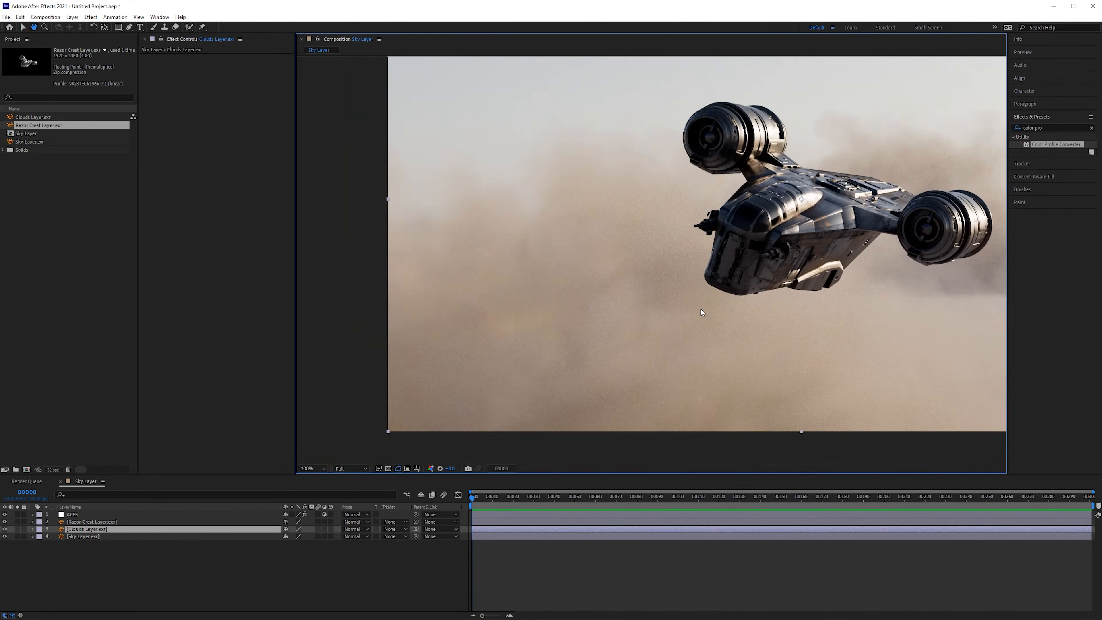
pyautogui.scroll(4, 707, 309)
pyautogui.scroll(-2, 670, 183)
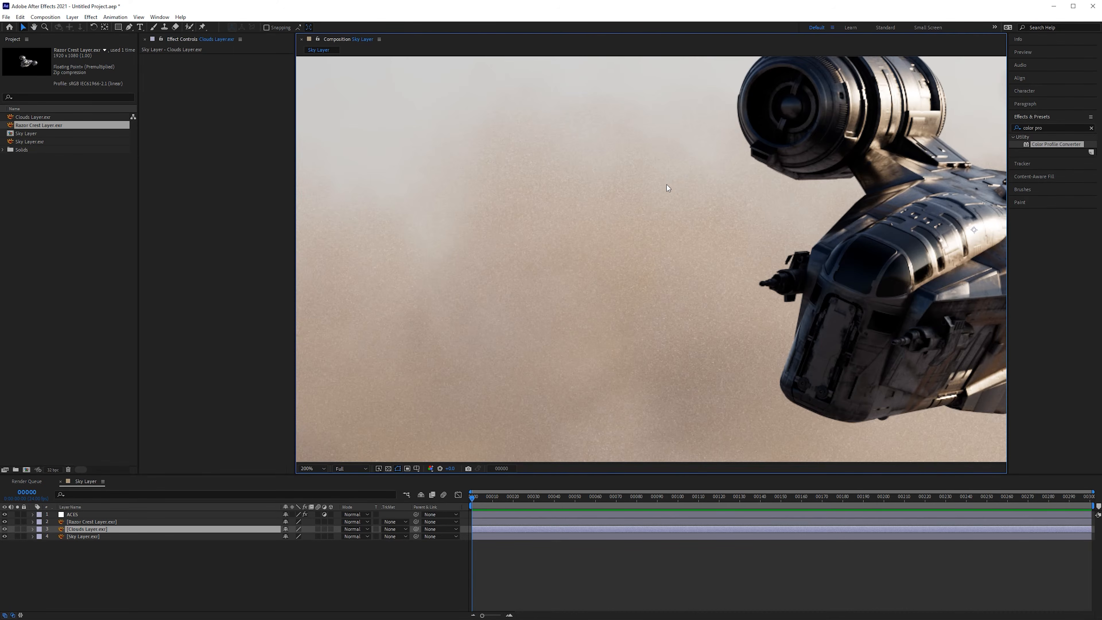
pyautogui.scroll(2, 672, 260)
pyautogui.scroll(-2, 725, 267)
pyautogui.moveTo(725, 266); pyautogui.dragTo(526, 257)
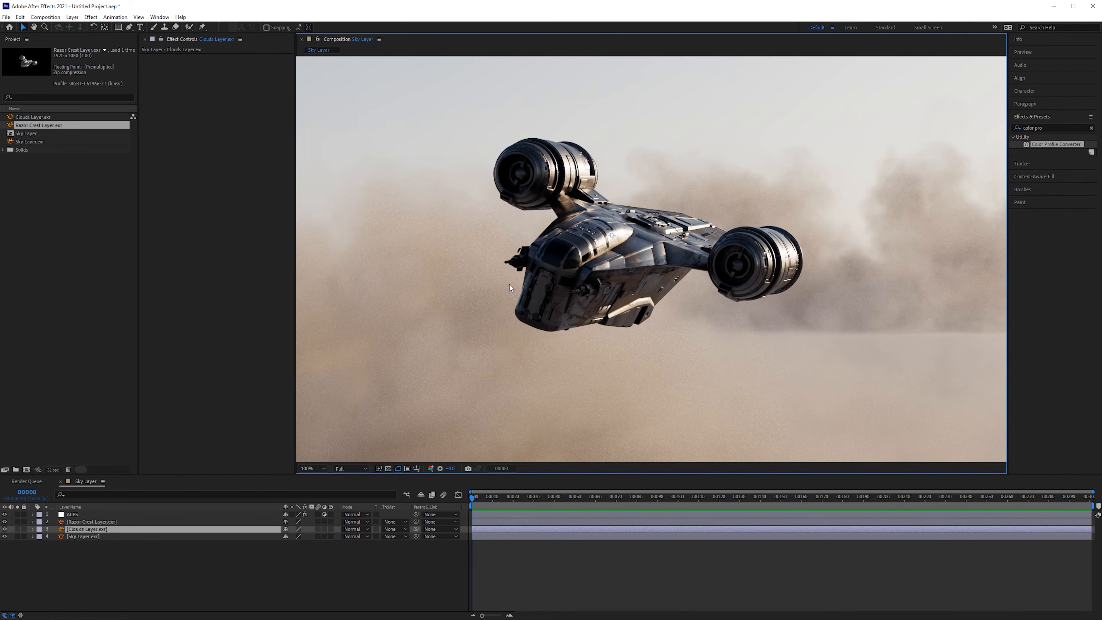
pyautogui.moveTo(510, 285); pyautogui.dragTo(544, 284)
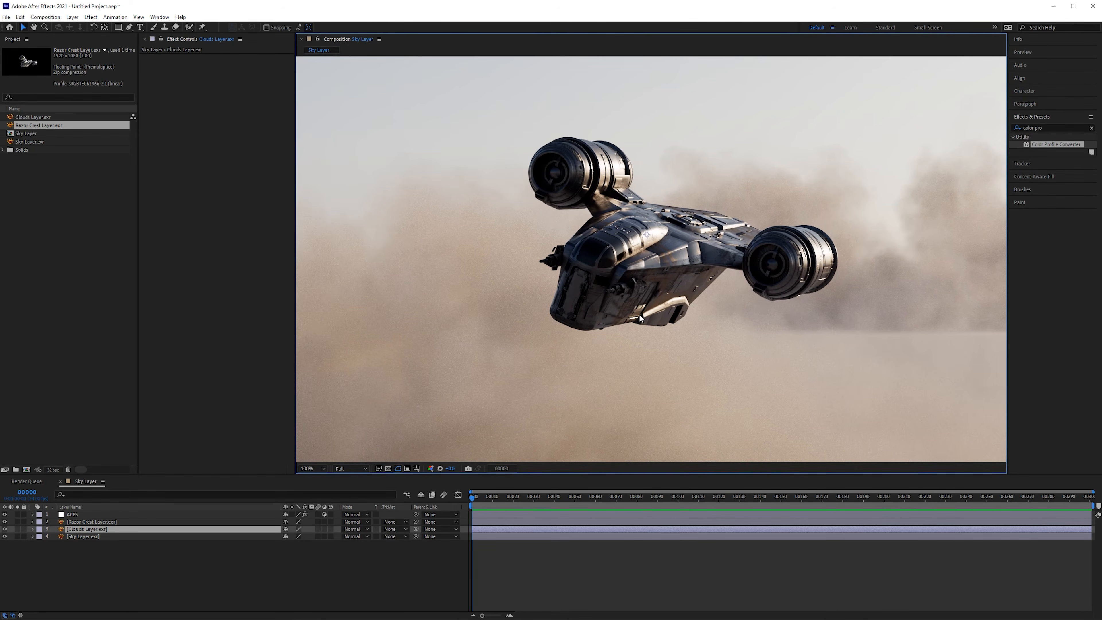
# Fit the whole frame in the viewer and solo the Clouds layer
pyautogui.hotkey('shift', '/')
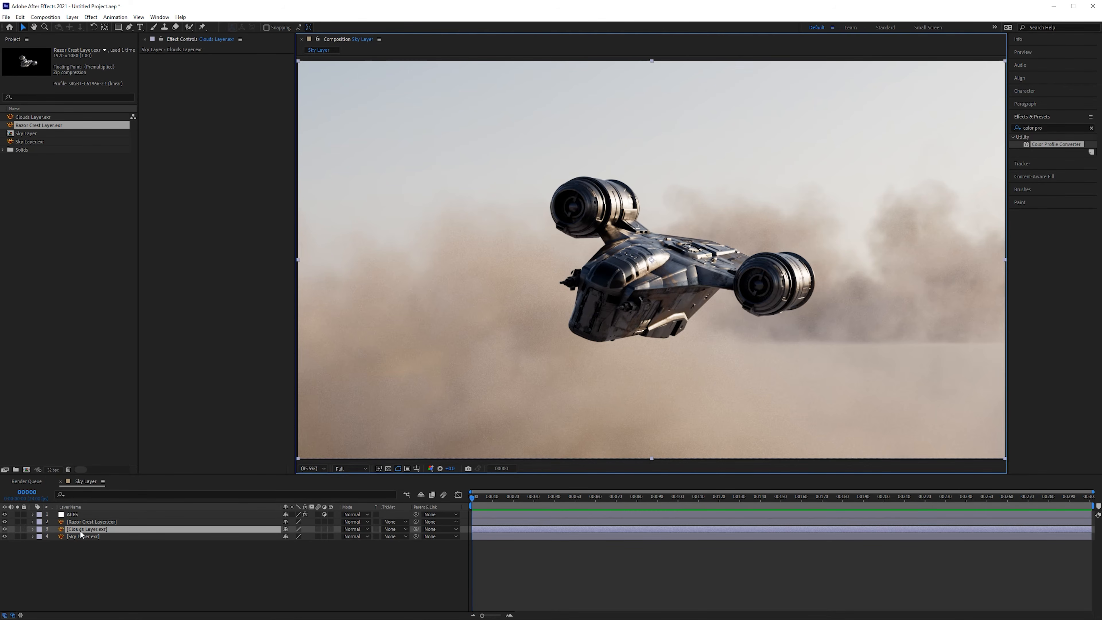
pyautogui.click(40, 530)
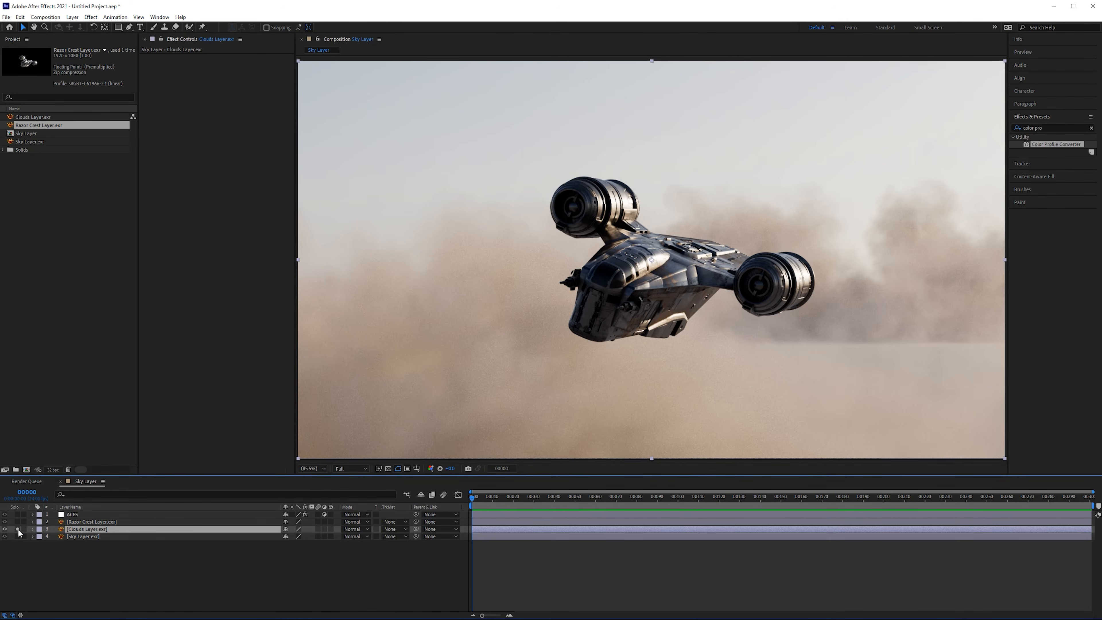
# Toggle solo on the Clouds layer to compare the raw clouds with the full composite, leaving no layer selected
pyautogui.click(17, 529)
pyautogui.click(17, 529)
pyautogui.click(17, 529)
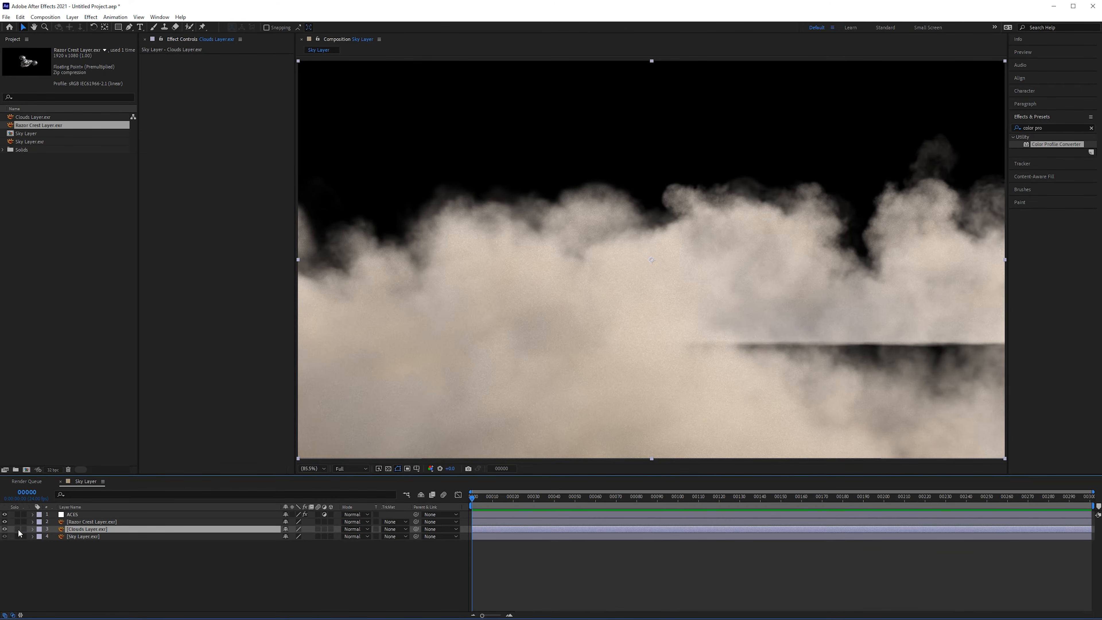
pyautogui.click(17, 529)
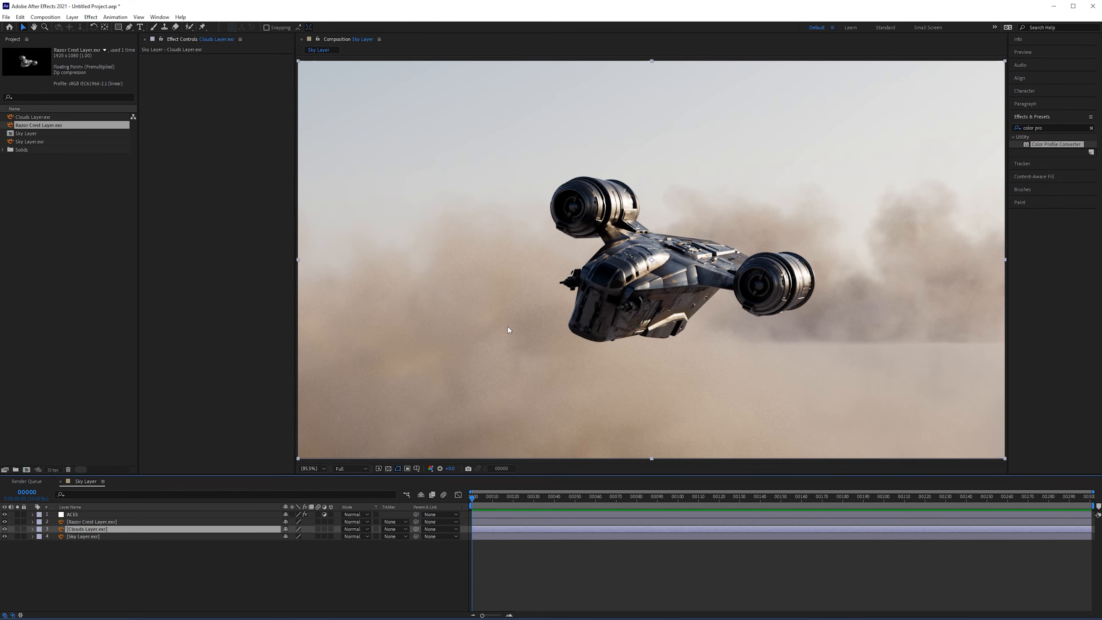
pyautogui.hotkey('ctrl', 'shift', 'a')
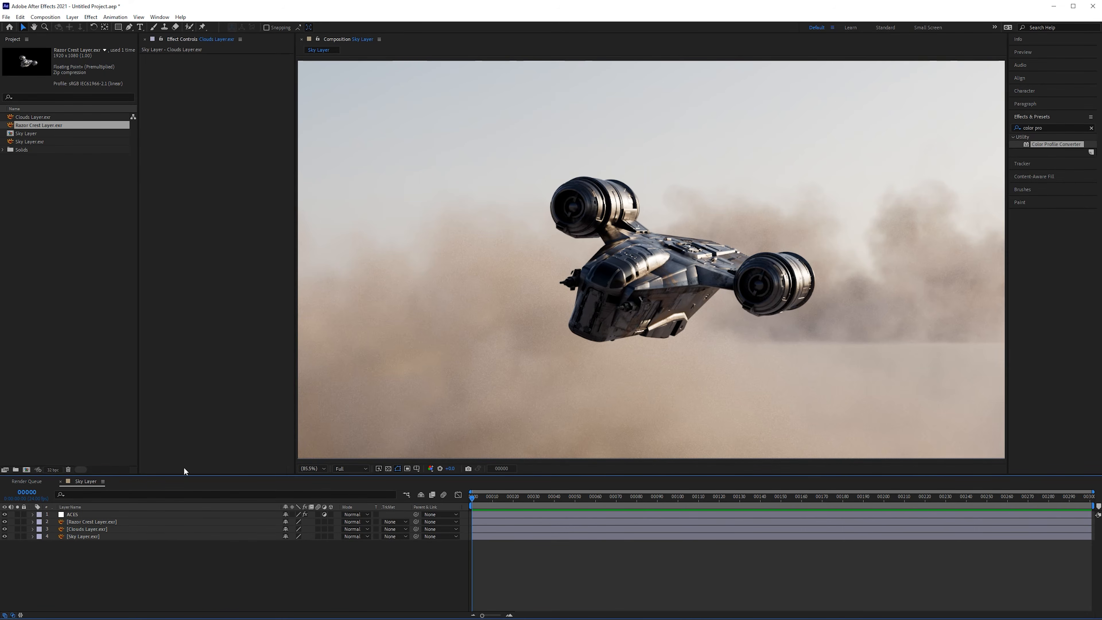
# Find the Lumetri Color effect and apply it to the Sky layer
pyautogui.click(110, 537)
pyautogui.hotkey('ctrl', '5')
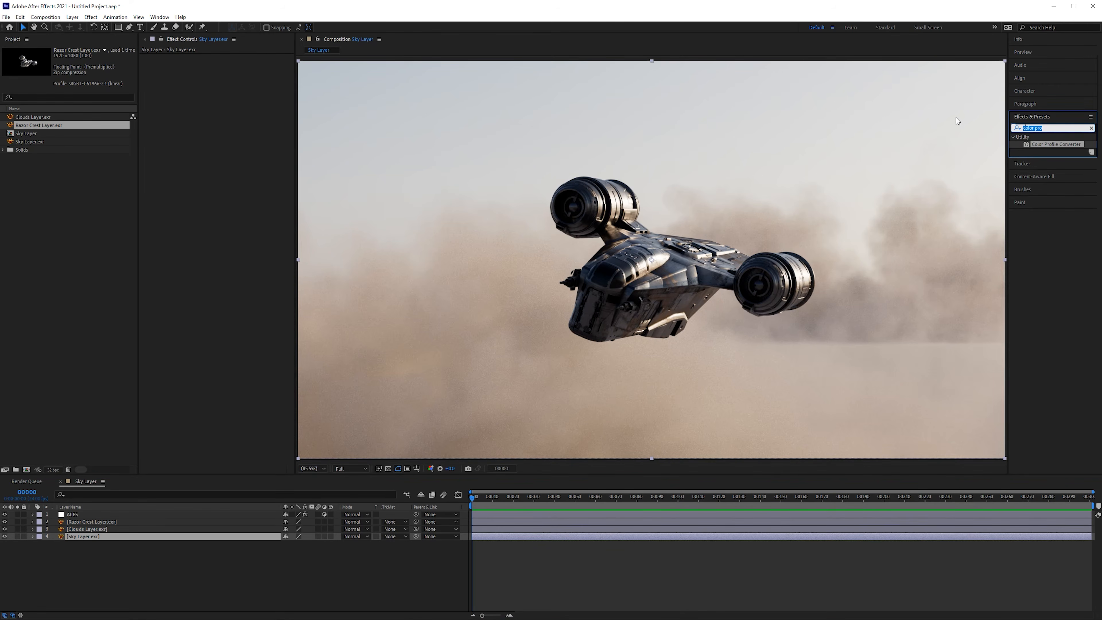
pyautogui.write('lume')
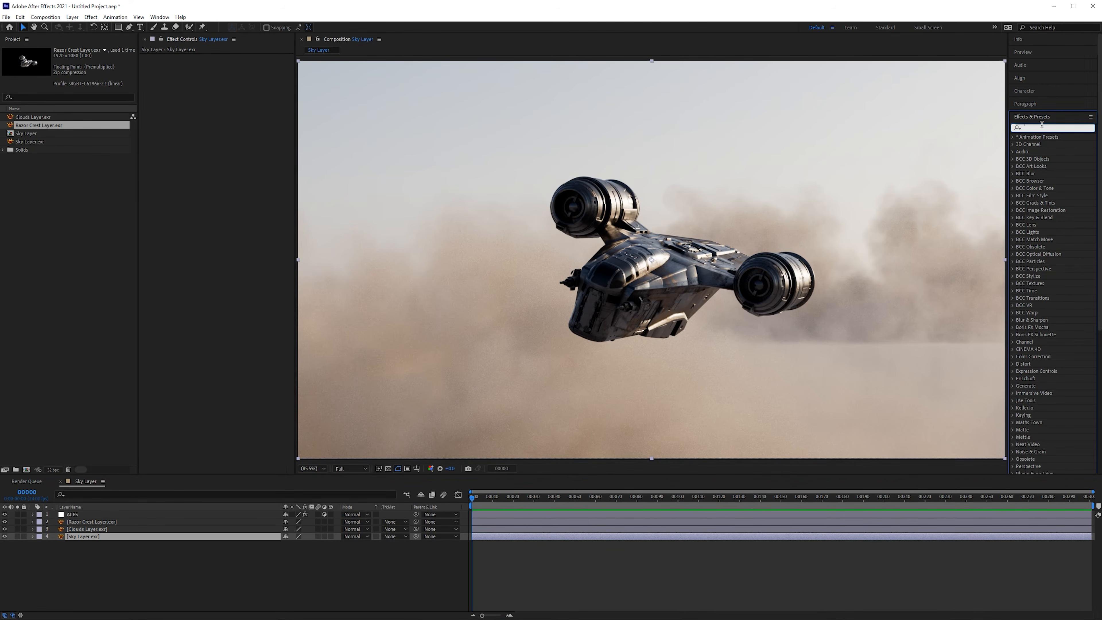
pyautogui.moveTo(1053, 144); pyautogui.dragTo(208, 126)
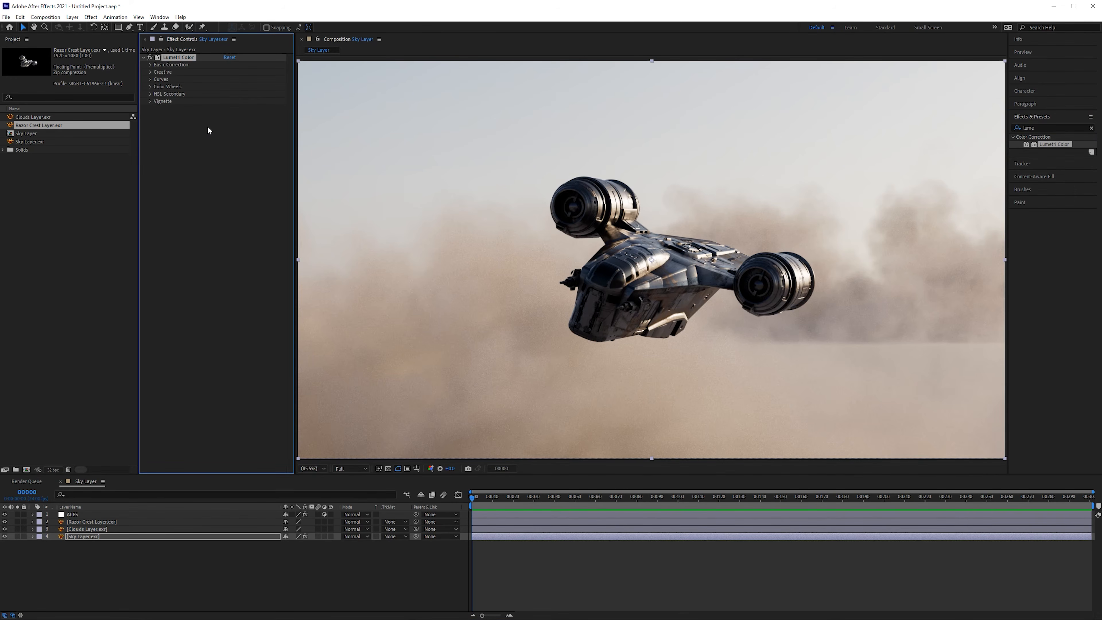
# Try a much warmer sky by raising the temperature in Lumetri Color's Basic Correction, then easing it back
pyautogui.click(150, 65)
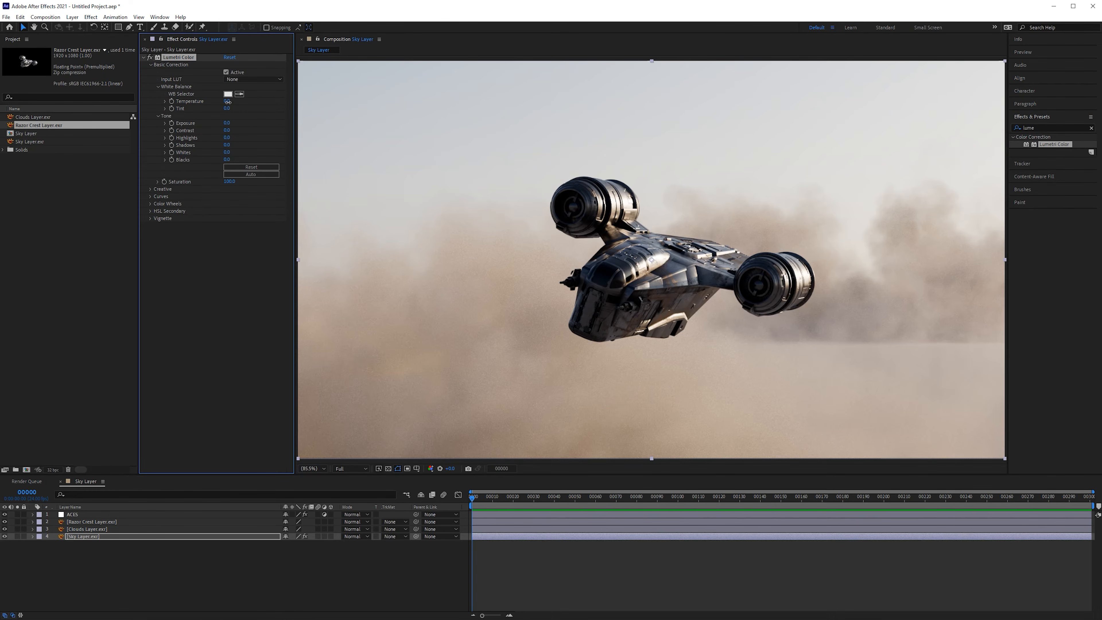
pyautogui.moveTo(203, 104); pyautogui.dragTo(73, 103)
pyautogui.moveTo(226, 104)
pyautogui.mouseDown()
pyautogui.moveTo(261, 108)
pyautogui.moveTo(234, 104)
pyautogui.mouseUp()
pyautogui.moveTo(639, 129); pyautogui.dragTo(664, 184)
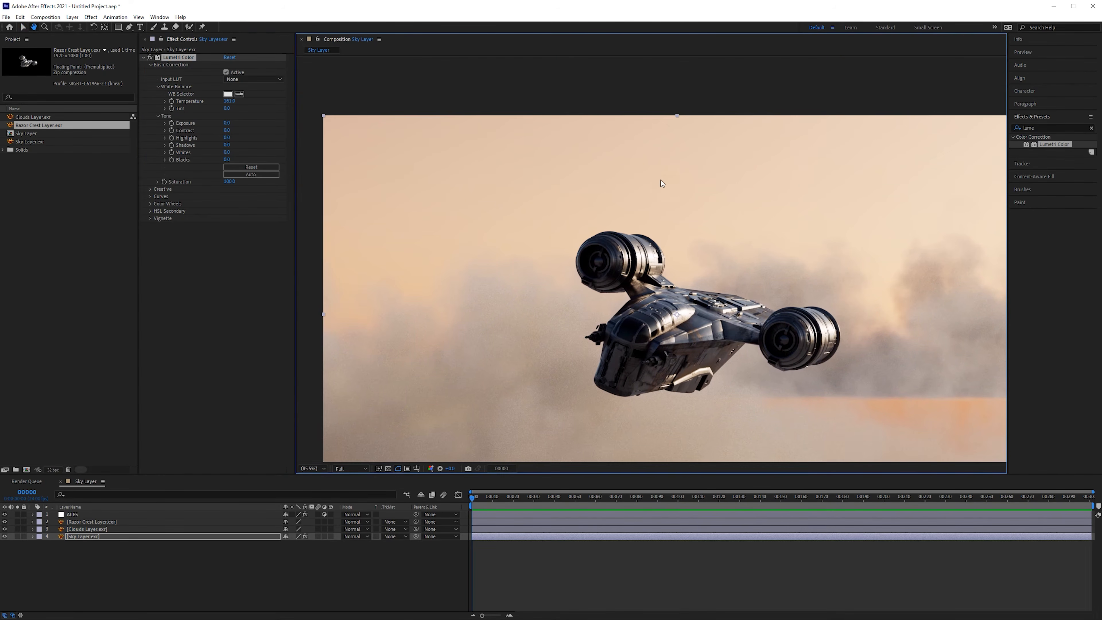
pyautogui.moveTo(229, 100); pyautogui.dragTo(222, 100)
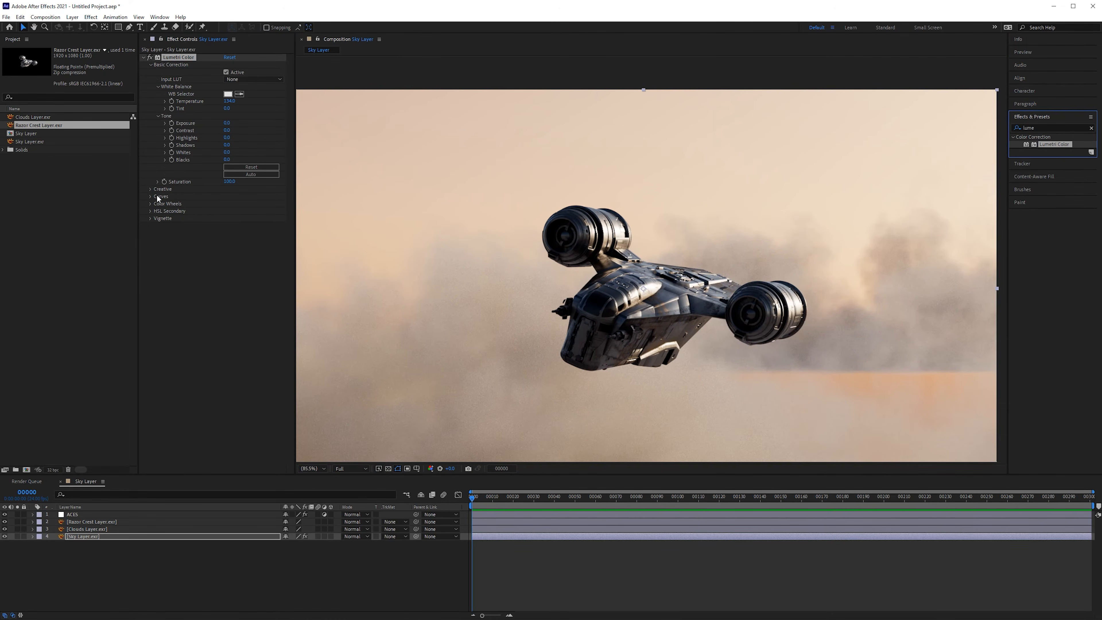
# Darken the sky with Lumetri's RGB curve by adding a lowered shadow point and a highlight point and lowering the white endpoint
pyautogui.click(151, 197)
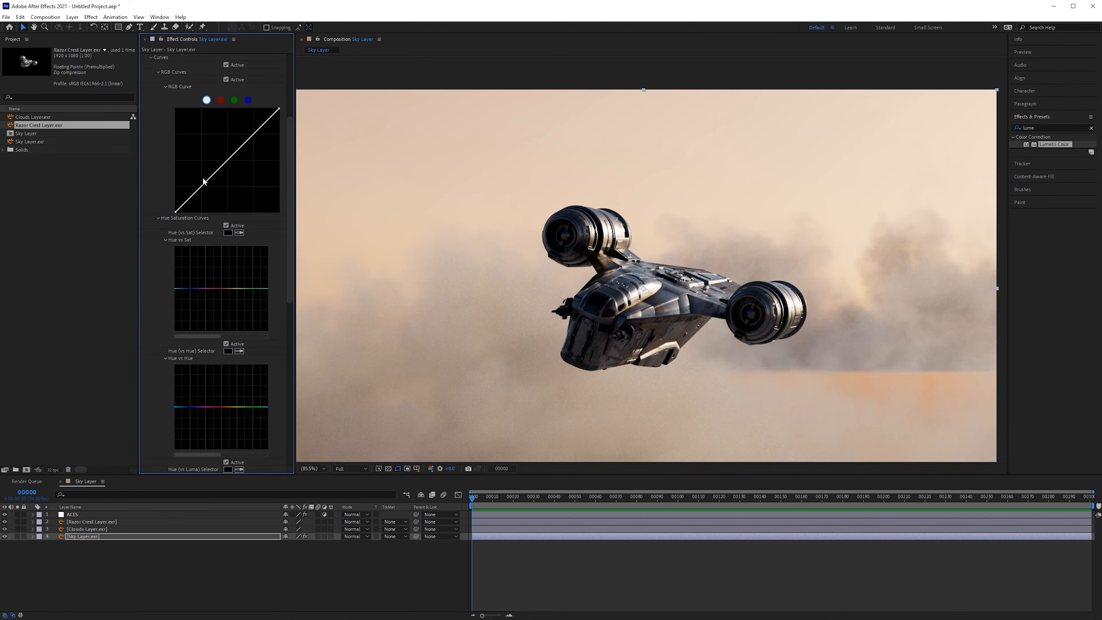
pyautogui.moveTo(207, 181); pyautogui.dragTo(211, 195)
pyautogui.click(250, 150)
pyautogui.moveTo(279, 109); pyautogui.dragTo(249, 152)
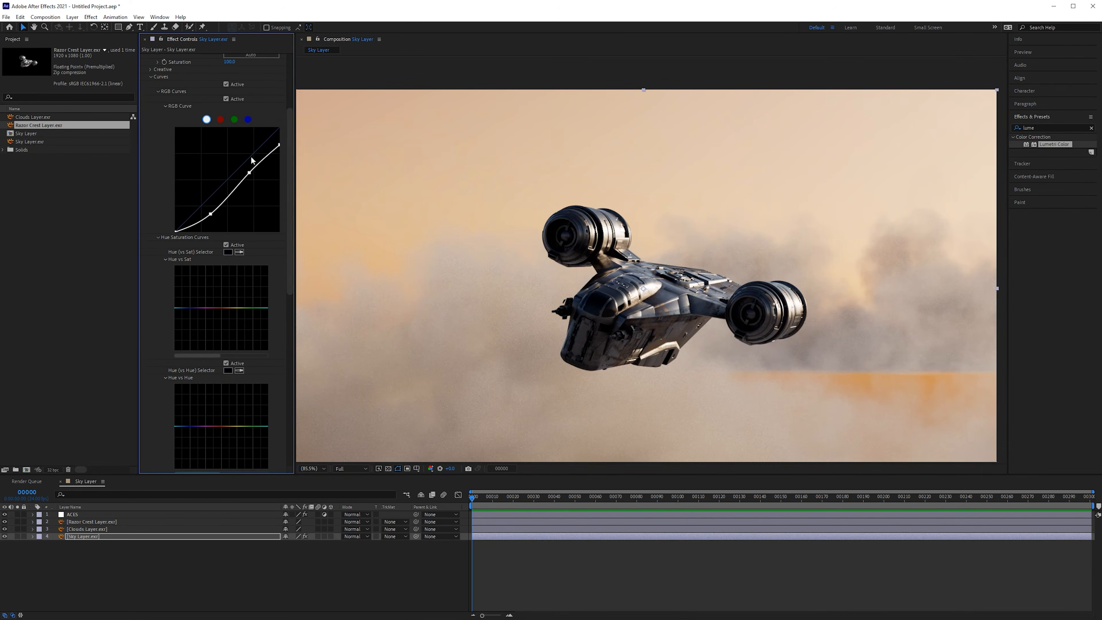
# Set the Sky layer's Lumetri temperature to 50
pyautogui.scroll(4, 244, 157)
pyautogui.click(231, 102)
pyautogui.write('50')
pyautogui.press('Return')
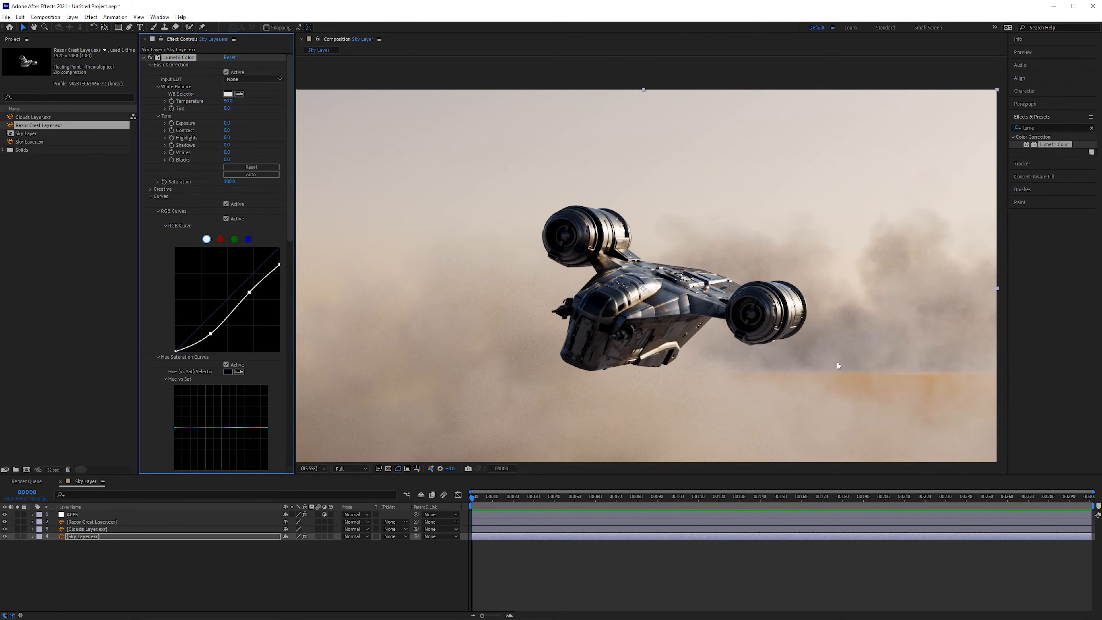
# Reset the sky's temperature to 0 and slightly lower the upper RGB curve point, comparing the frame with the Sky layer hidden and shown
pyautogui.click(228, 101)
pyautogui.press('Return')
pyautogui.moveTo(249, 292); pyautogui.dragTo(251, 296)
pyautogui.click(4, 537)
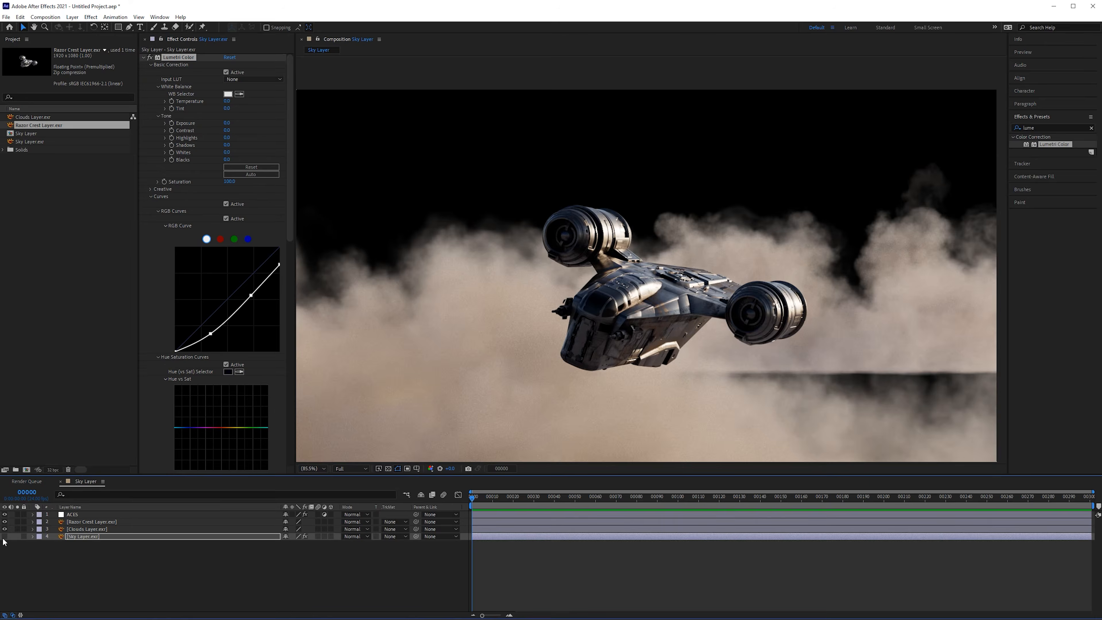
pyautogui.click(4, 536)
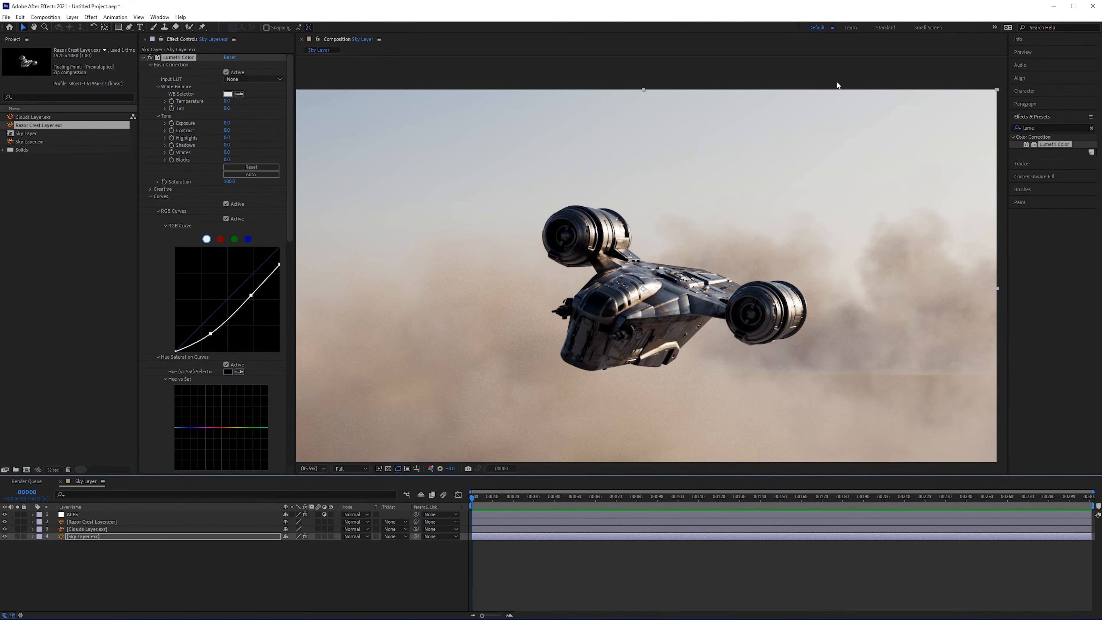
# Apply the EXtractoR effect to the Razor Crest layer and extract its GI pass
pyautogui.click(83, 522)
pyautogui.click(1040, 128)
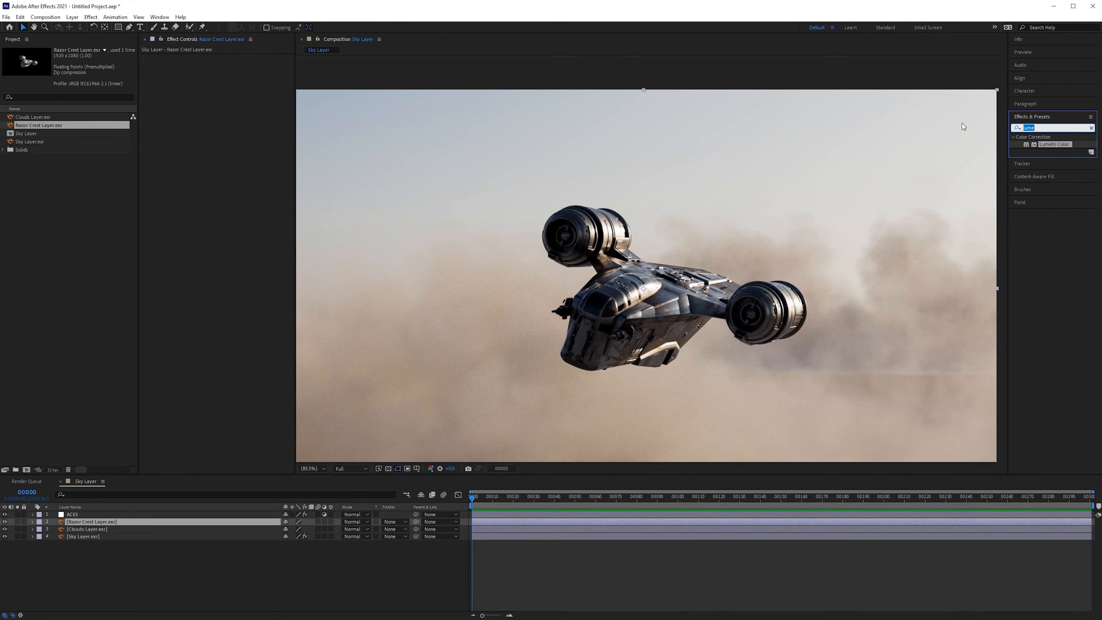
pyautogui.write('extrac')
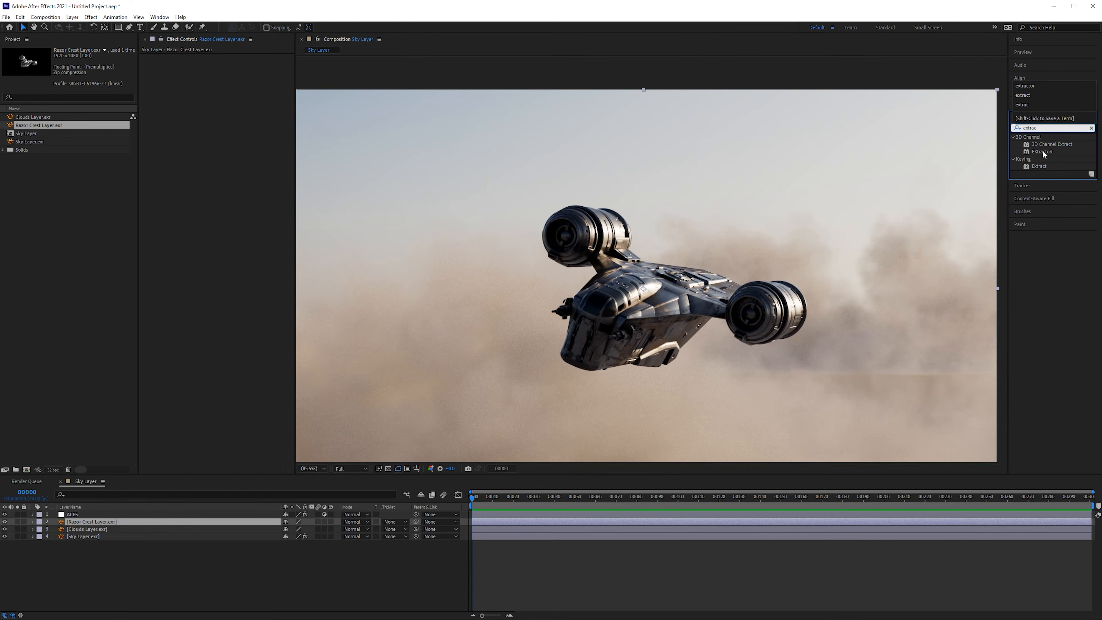
pyautogui.moveTo(1042, 152); pyautogui.dragTo(267, 208)
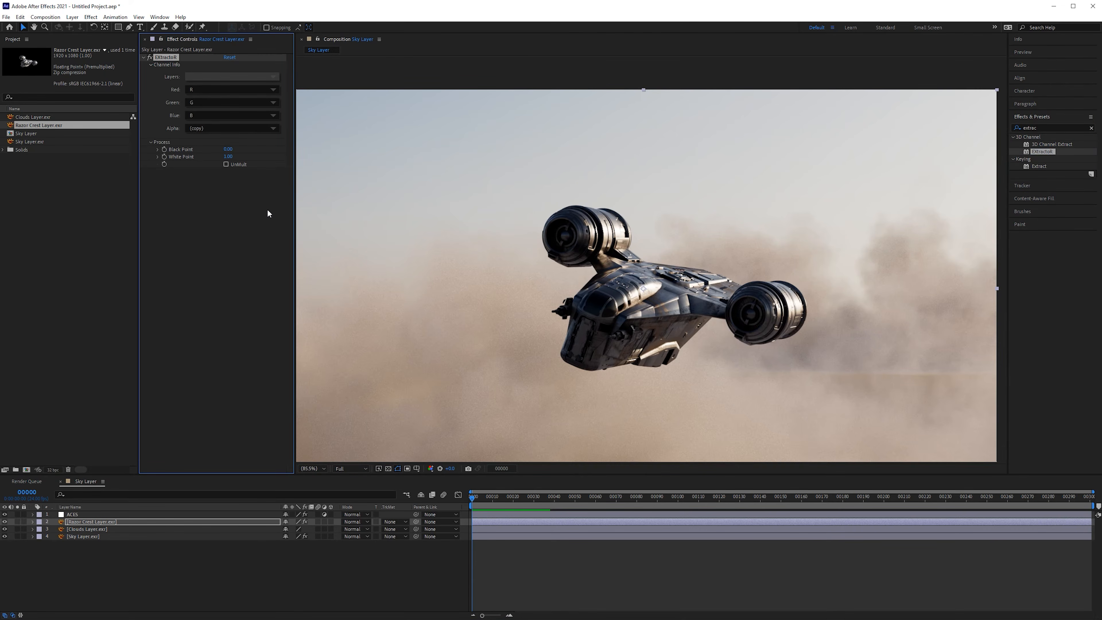
pyautogui.click(224, 78)
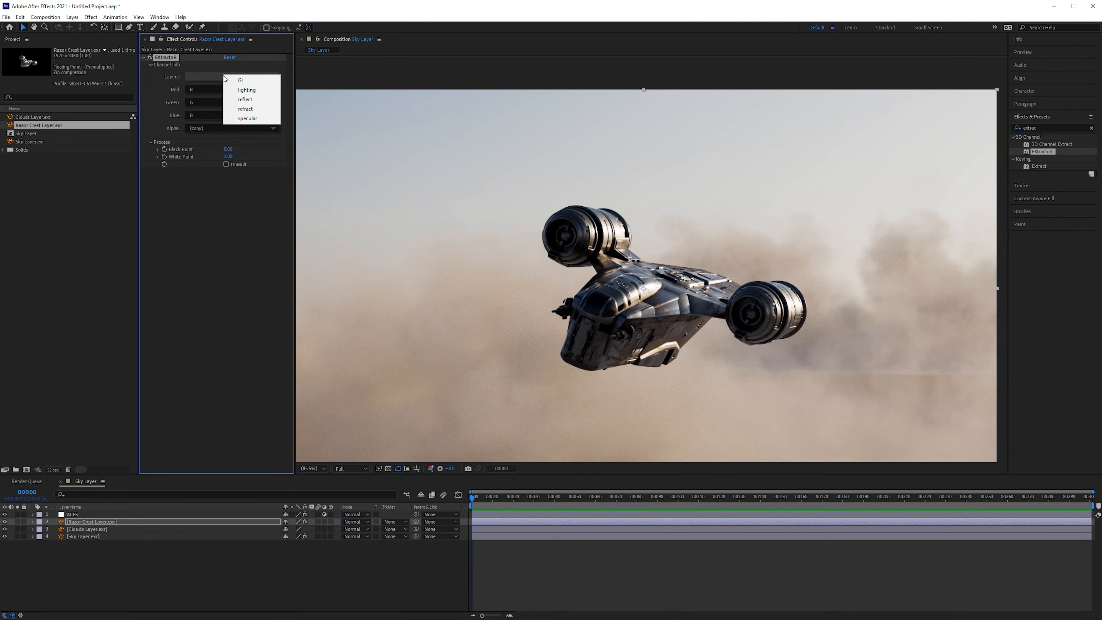
pyautogui.click(241, 79)
# Rename the Razor Crest layer as GI
pyautogui.click(120, 522)
pyautogui.press('Return')
pyautogui.write('GI')
pyautogui.press('Return')
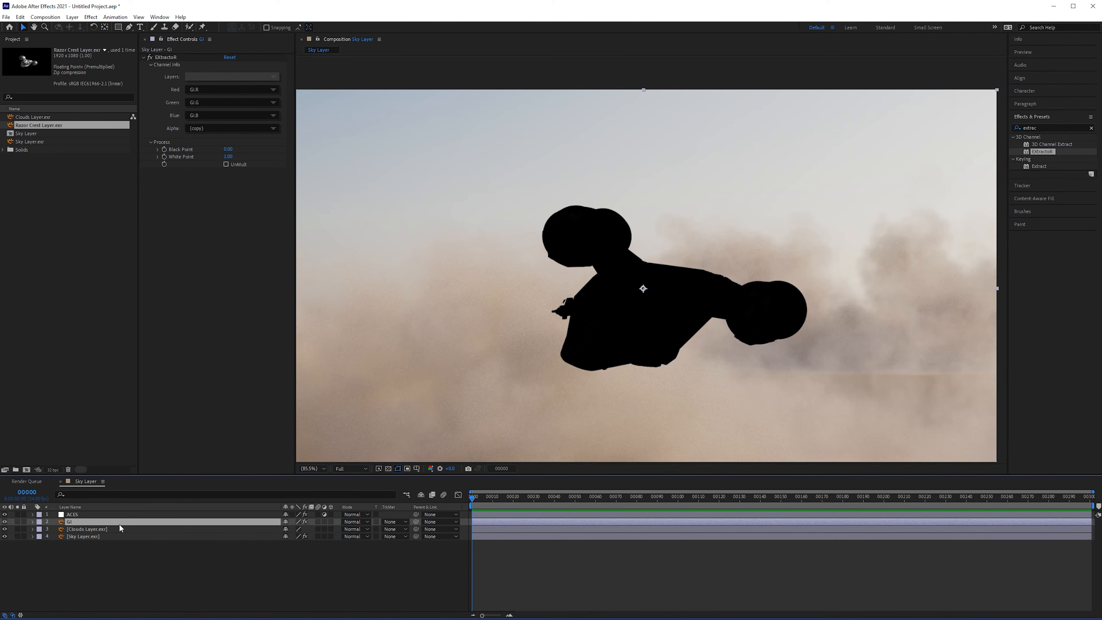
# Inspect the GI pass on the ship up close, duplicate the GI layer and rename the copy as Lighting
pyautogui.scroll(5, 574, 278)
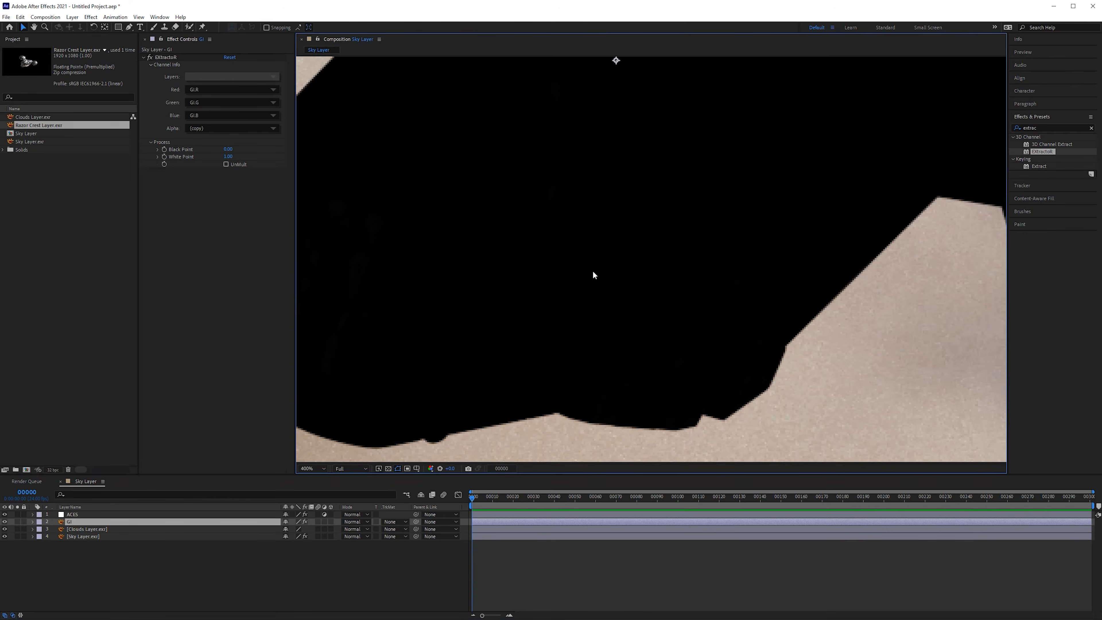
pyautogui.moveTo(744, 272); pyautogui.dragTo(561, 316, button='middle')
pyautogui.scroll(-3, 492, 312)
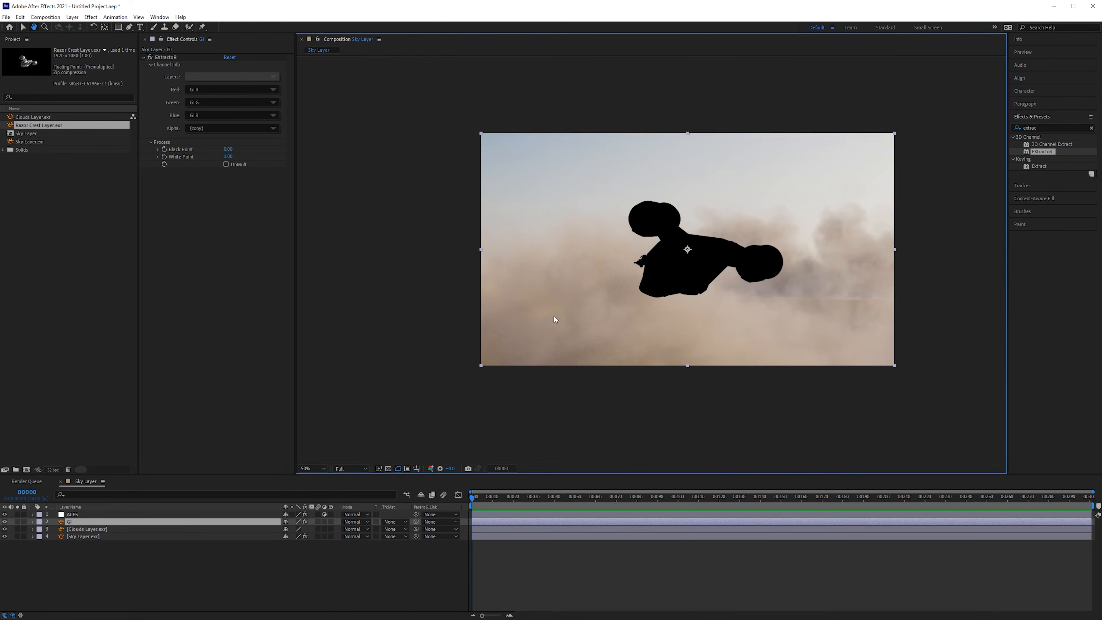
pyautogui.scroll(1, 561, 316)
pyautogui.click(101, 522)
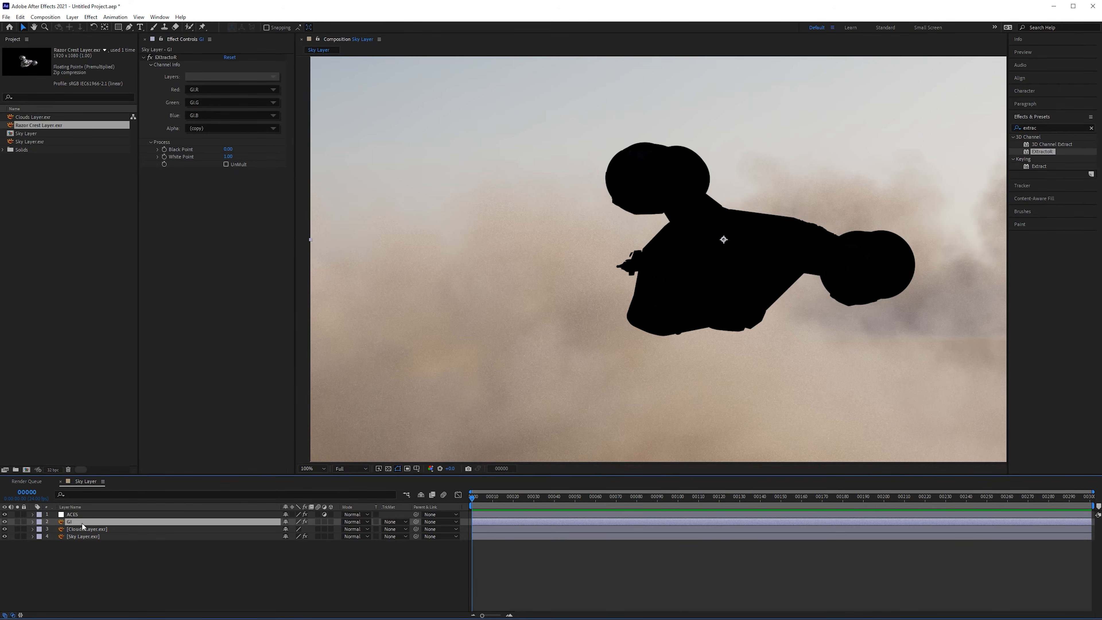
pyautogui.hotkey('ctrl', 'd')
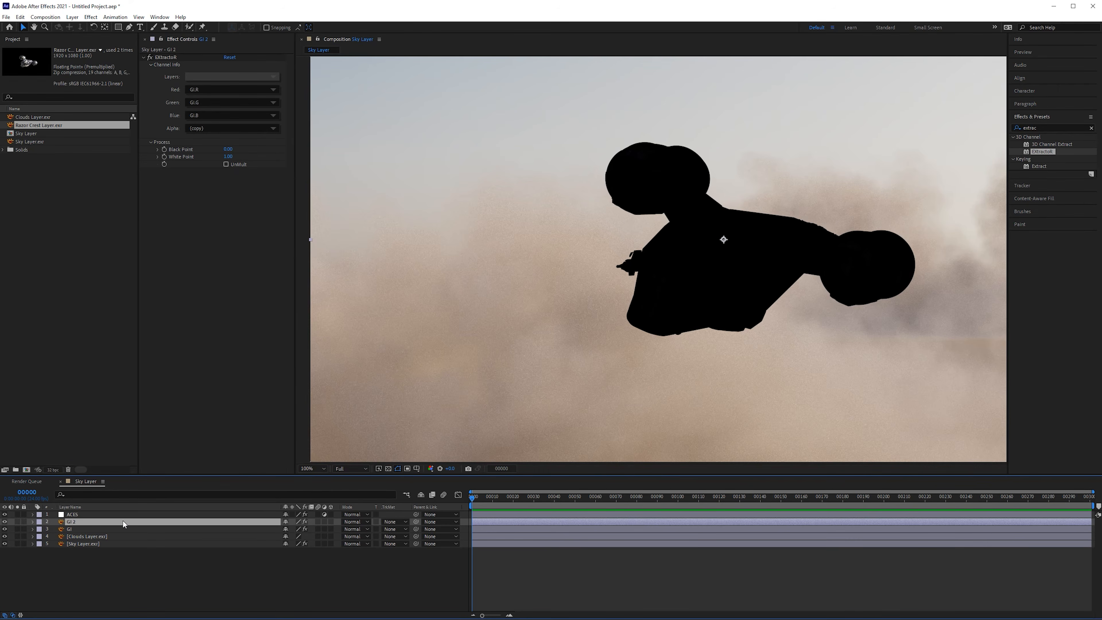
pyautogui.press('Return')
pyautogui.write('Lighting')
pyautogui.press('Return')
# Switch the Lighting layer's EXtractoR effect to the lighting pass and set the layer's blending mode to Add
pyautogui.click(234, 77)
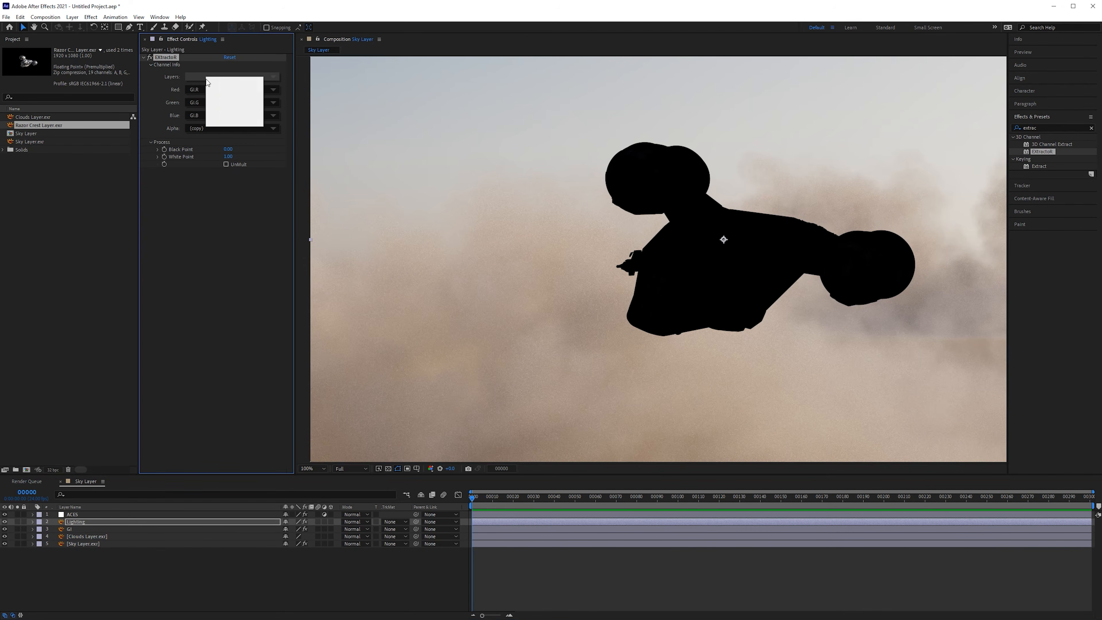
pyautogui.click(230, 91)
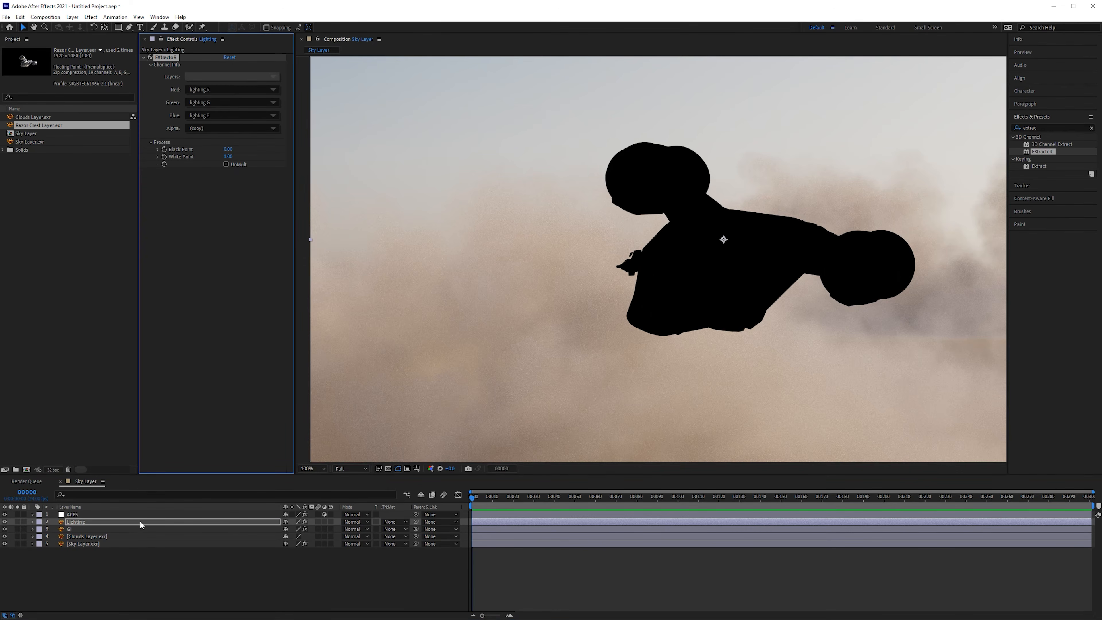
pyautogui.click(351, 522)
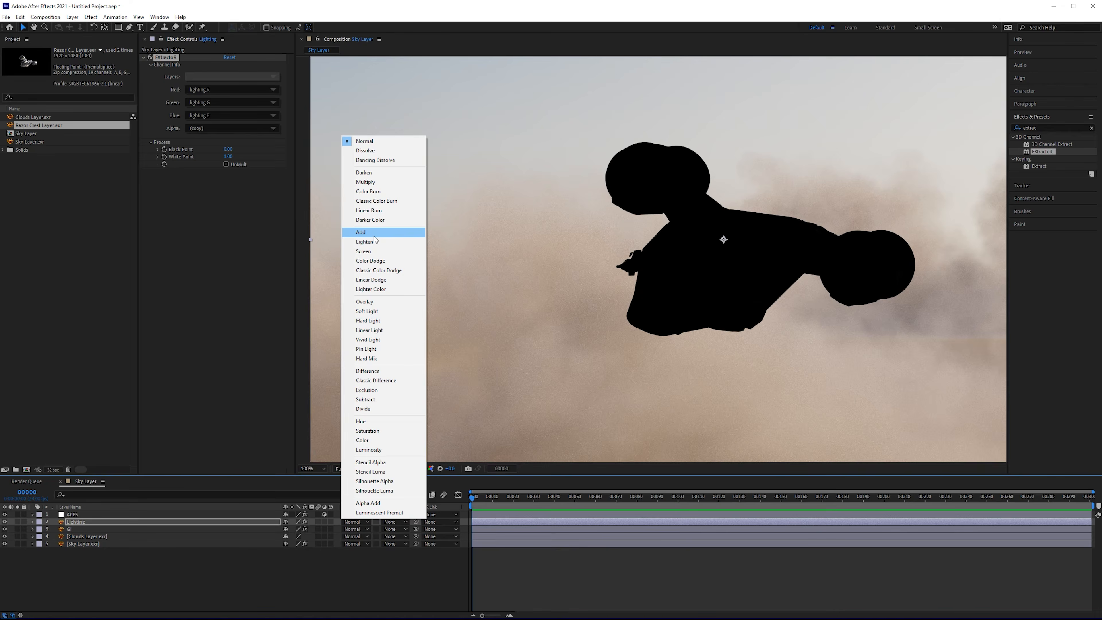
pyautogui.click(346, 232)
pyautogui.click(148, 522)
# Check the ship with the lighting pass added and duplicate the Lighting layer
pyautogui.scroll(4, 689, 242)
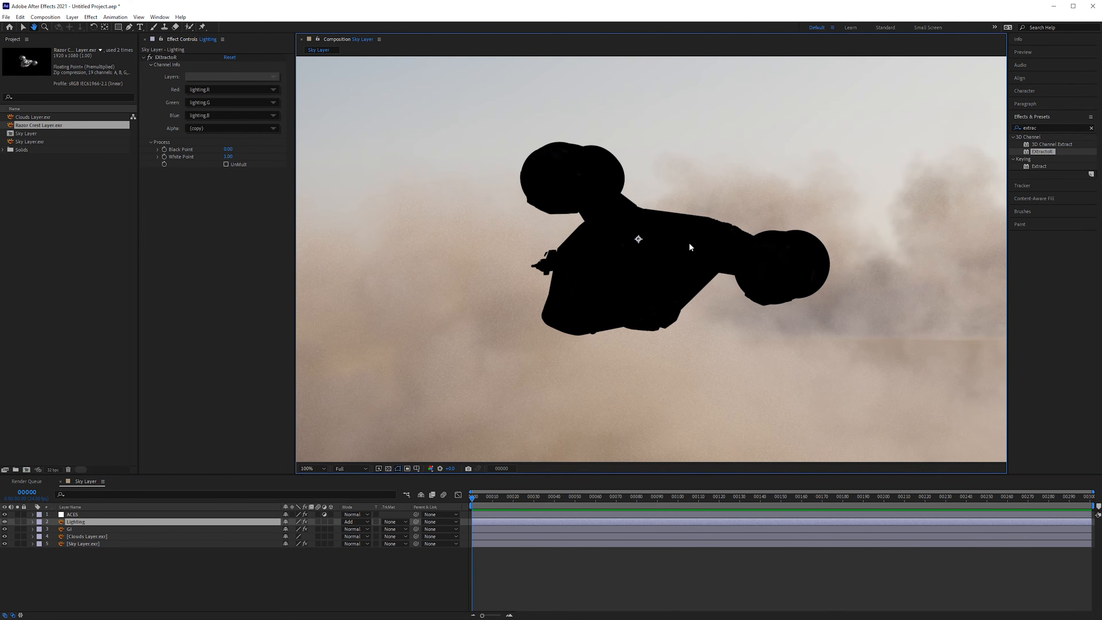
pyautogui.scroll(-4, 686, 248)
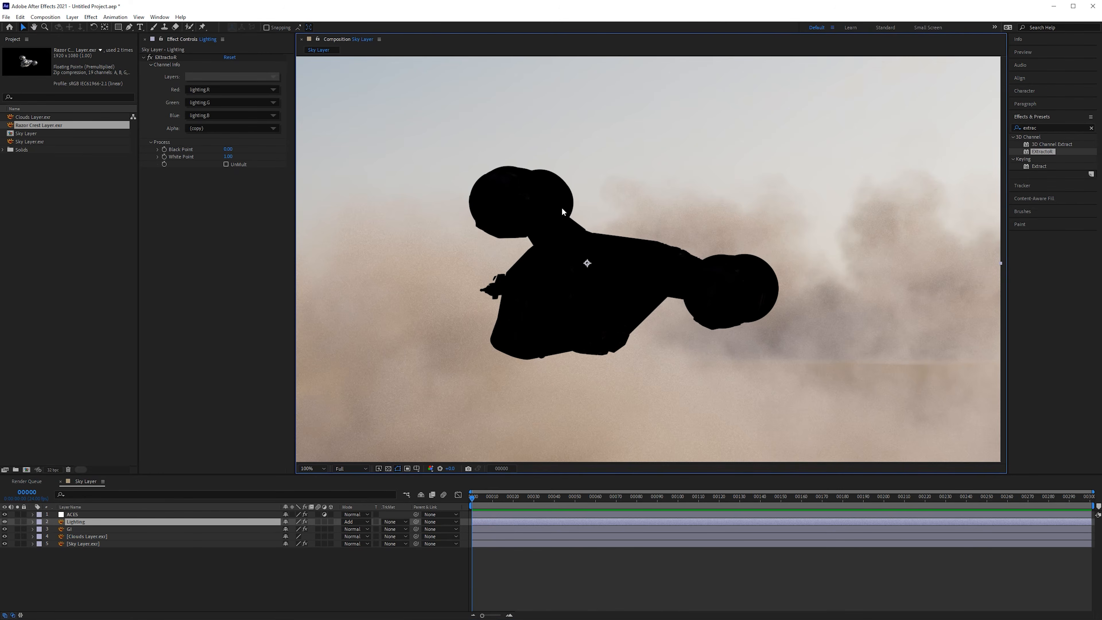
pyautogui.moveTo(527, 297); pyautogui.dragTo(563, 289)
pyautogui.hotkey('ctrl', 'd')
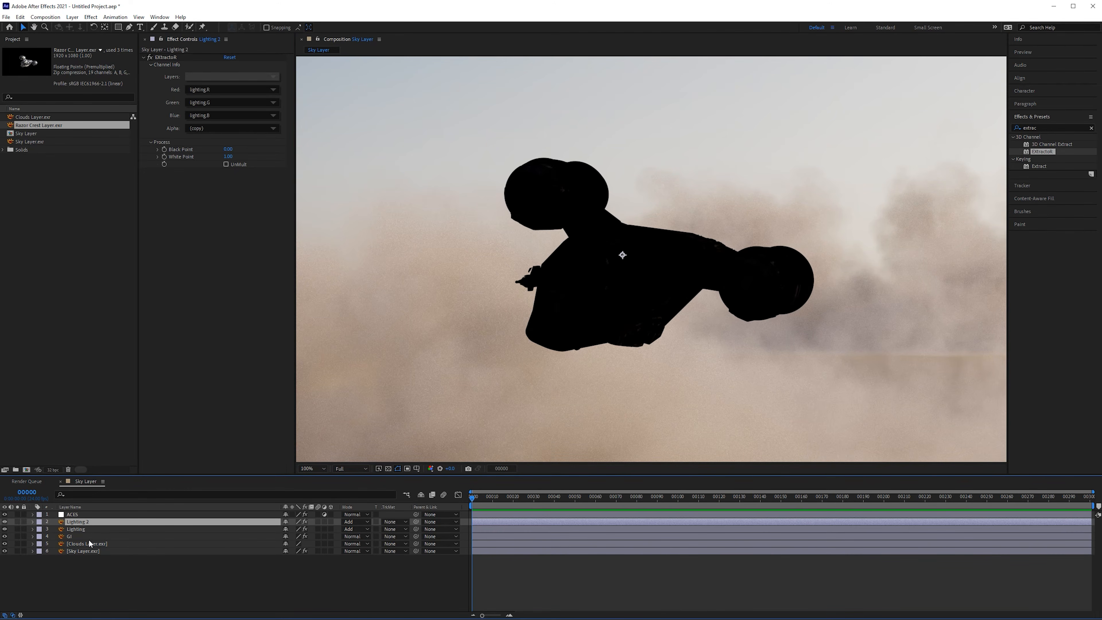
# Examine the faint lighting on the ship's engines and hull by temporarily raising the viewer exposure, and reset the exposure
pyautogui.scroll(4, 652, 260)
pyautogui.scroll(8, 590, 288)
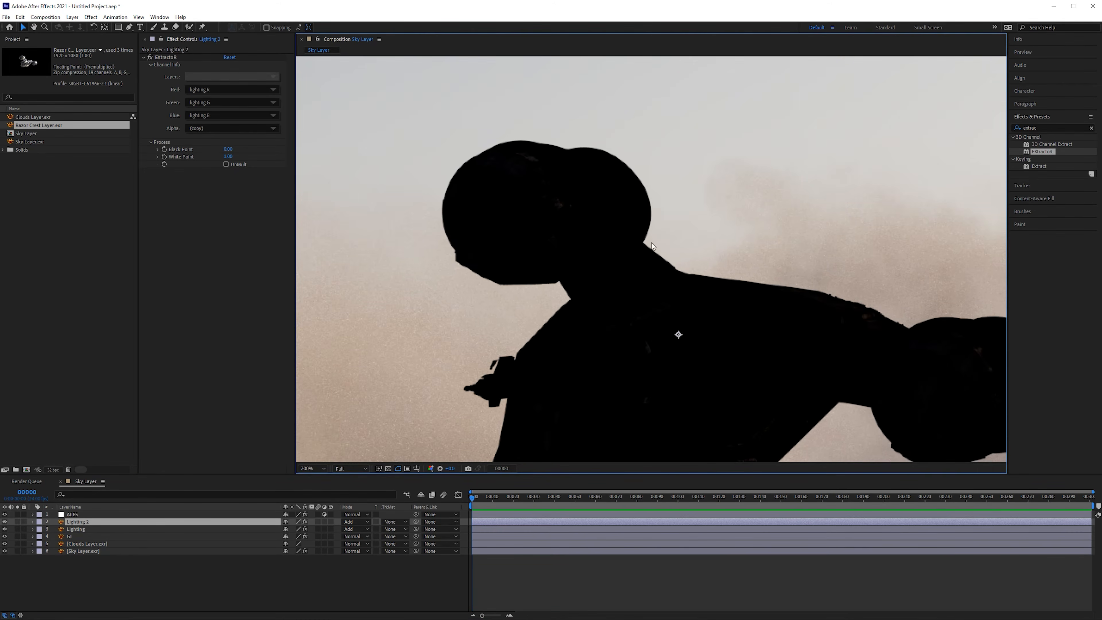
pyautogui.scroll(-2, 635, 279)
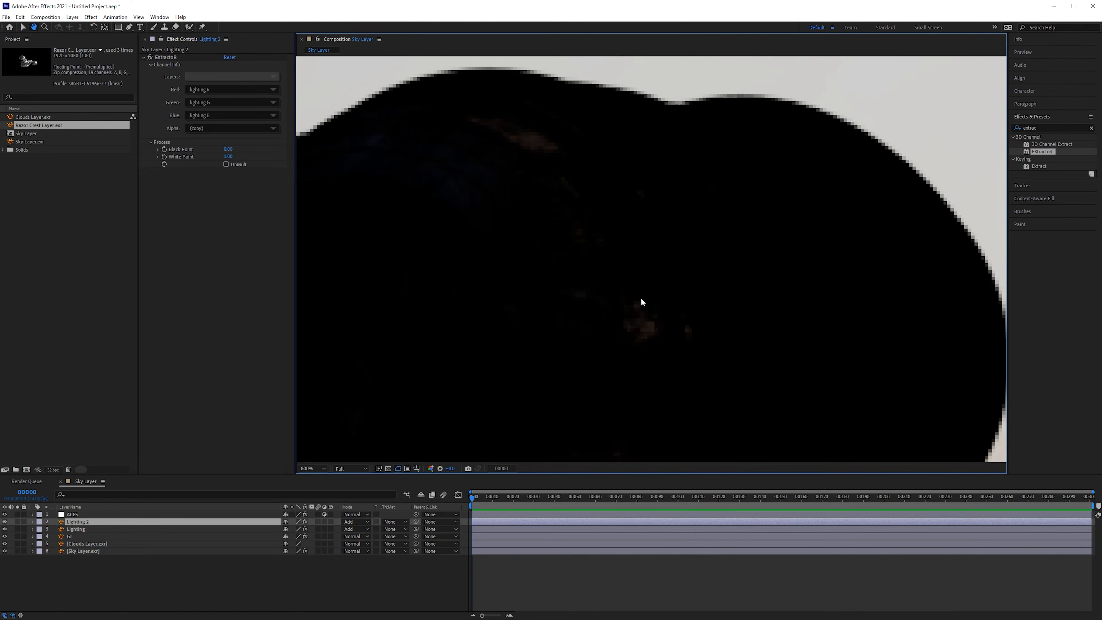
pyautogui.scroll(3, 648, 320)
pyautogui.scroll(-2, 638, 391)
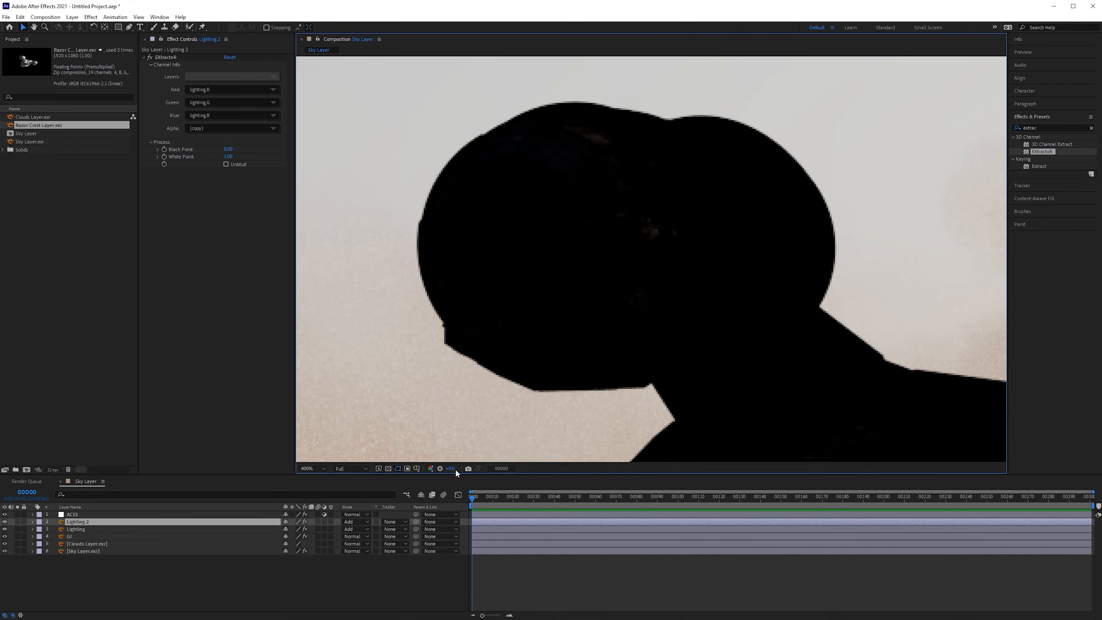
pyautogui.moveTo(453, 470); pyautogui.dragTo(512, 473)
pyautogui.scroll(-1, 727, 241)
pyautogui.moveTo(728, 242); pyautogui.dragTo(628, 136, button='middle')
pyautogui.moveTo(953, 300); pyautogui.dragTo(869, 245, button='middle')
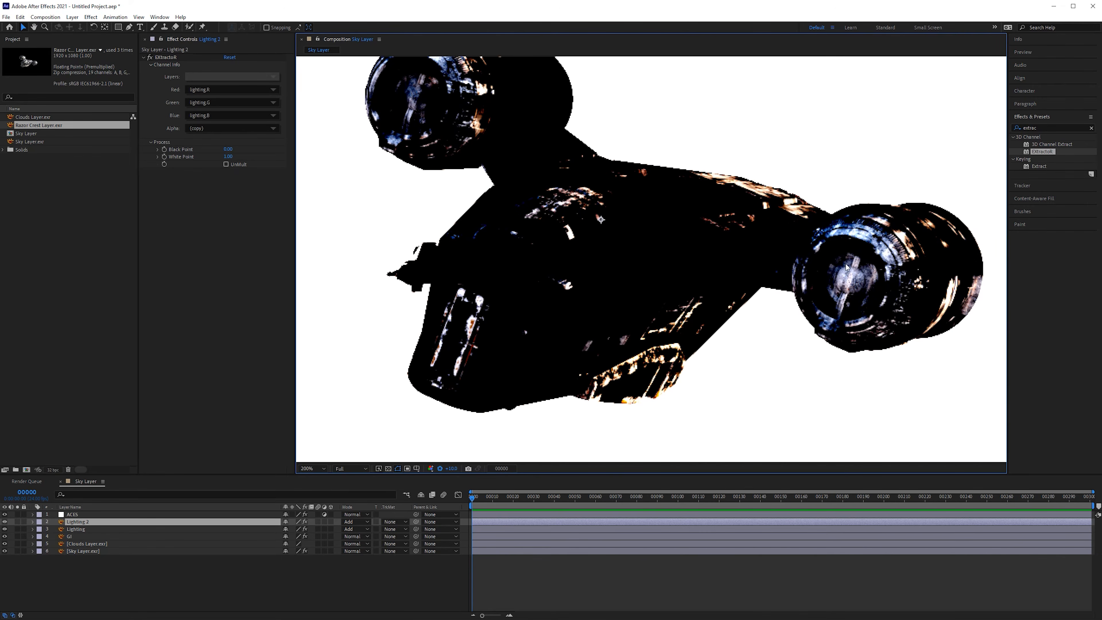
pyautogui.moveTo(447, 467); pyautogui.dragTo(434, 460)
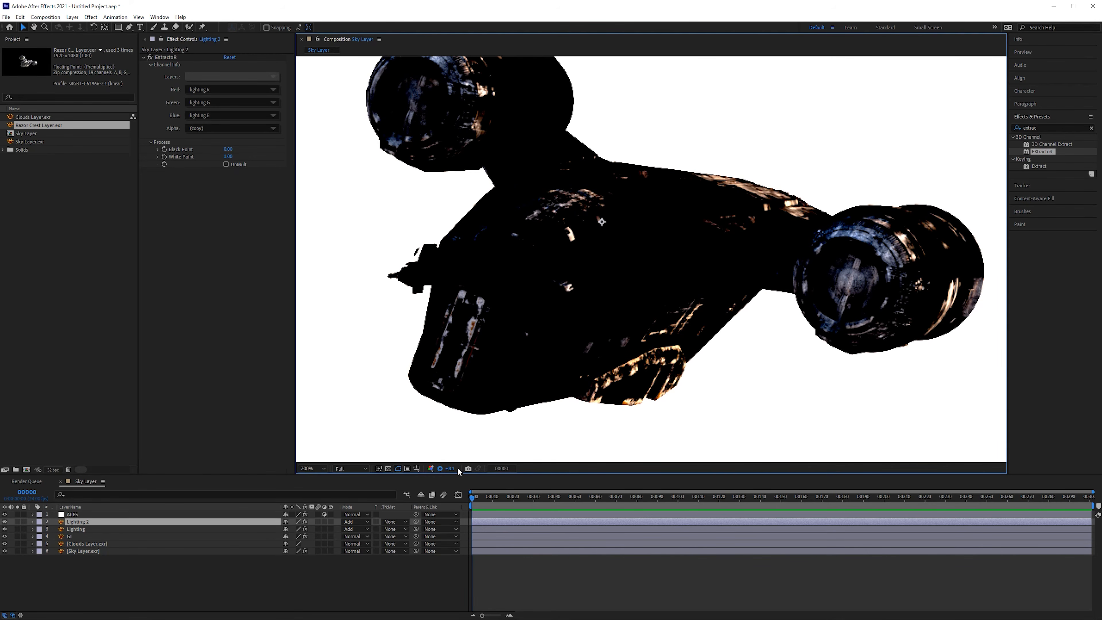
pyautogui.click(440, 468)
pyautogui.moveTo(585, 261); pyautogui.dragTo(629, 285, button='middle')
# Rename the duplicated Lighting layer as Reflection and switch its EXtractoR effect to the reflect pass
pyautogui.click(112, 522)
pyautogui.press('Return')
pyautogui.write('Re')
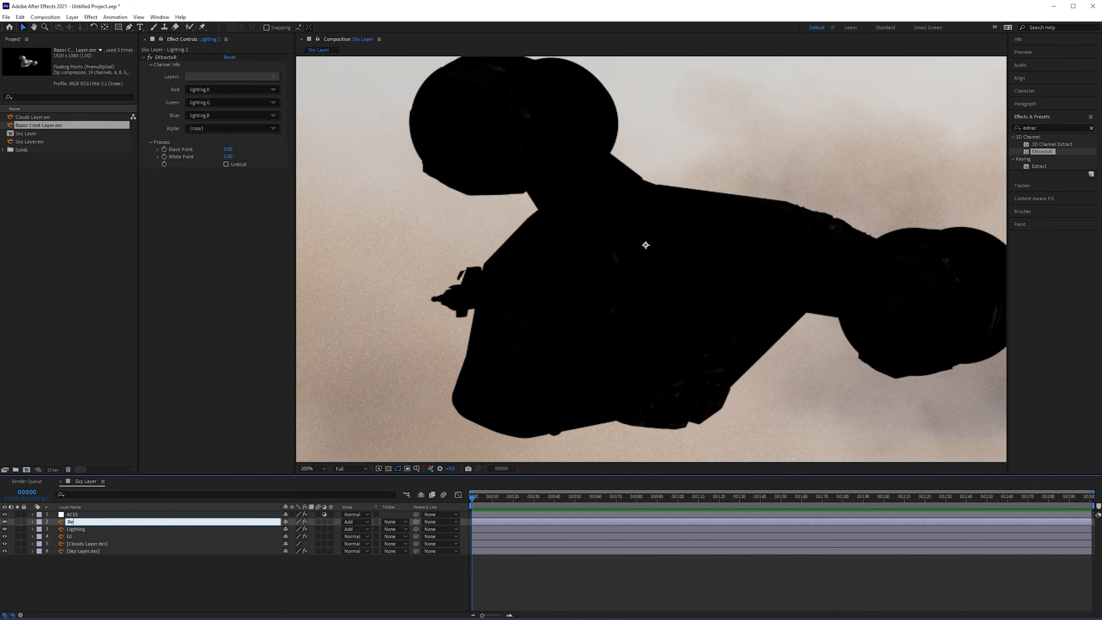
pyautogui.write('flection')
pyautogui.press('Return')
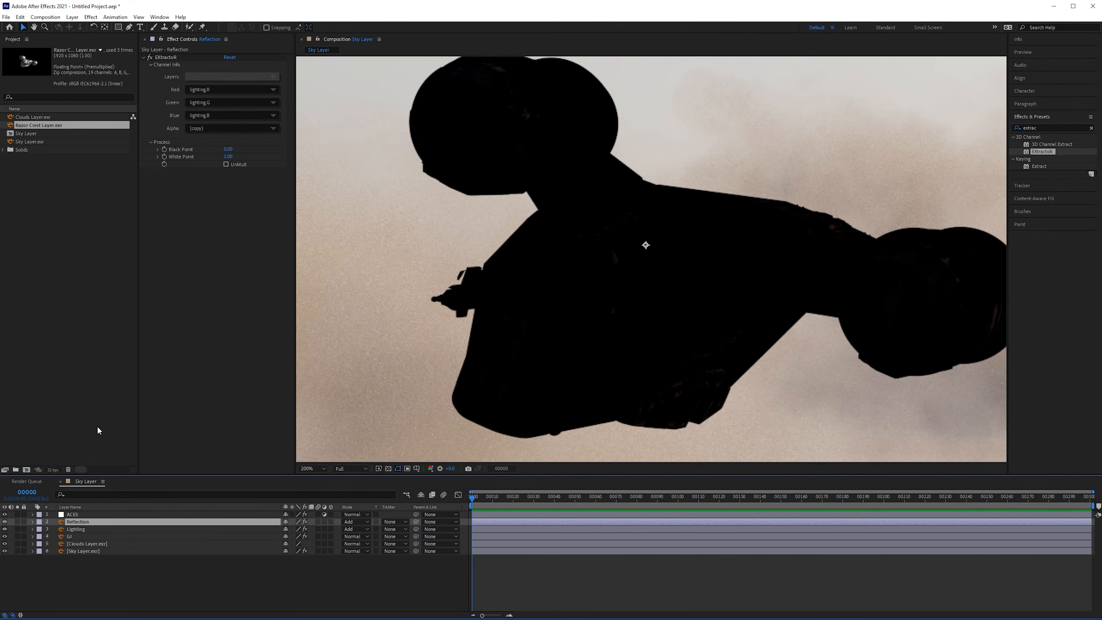
pyautogui.click(225, 77)
pyautogui.click(246, 99)
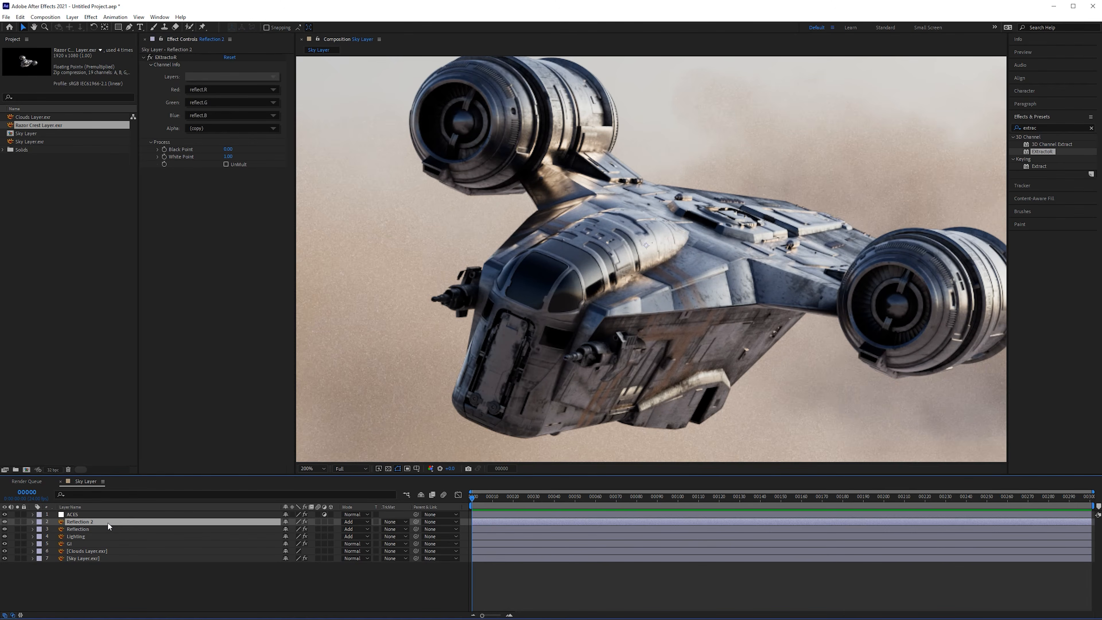
# Rename the copy of the Reflection layer as Refraction and switch its EXtractoR effect to the refract pass
pyautogui.press('Return')
pyautogui.write('Refraction')
pyautogui.press('Return')
pyautogui.click(246, 77)
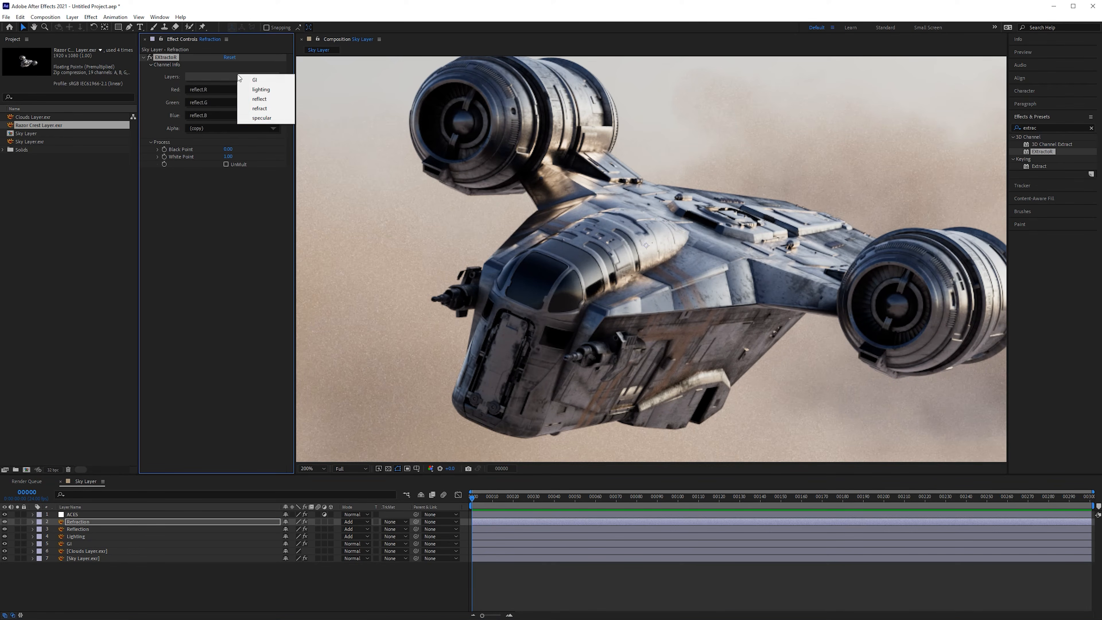
pyautogui.click(261, 107)
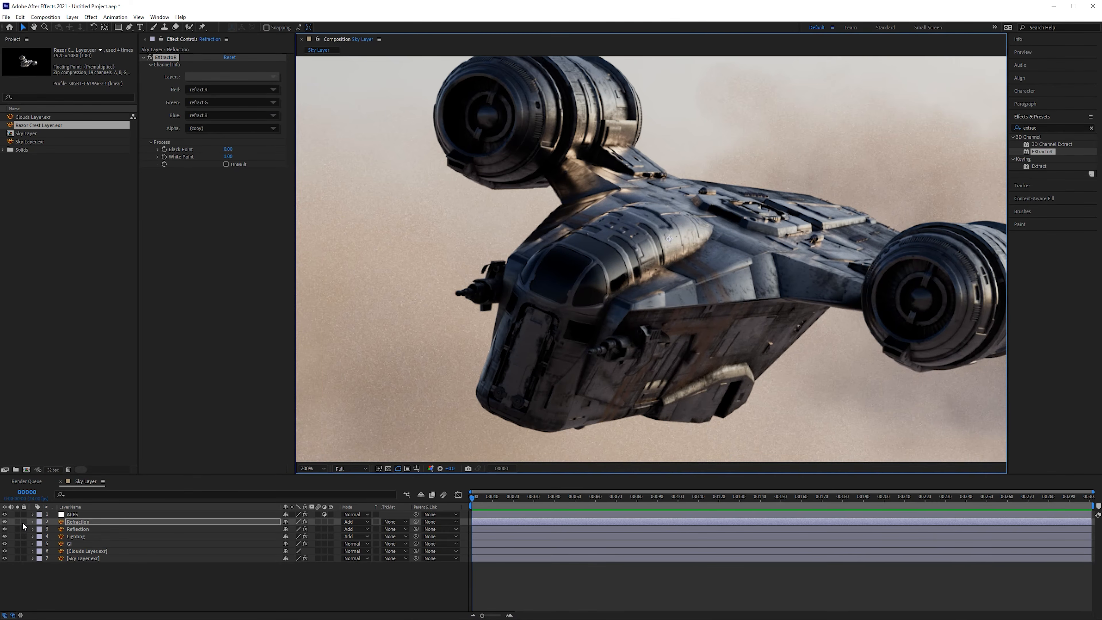
# Isolate the Refraction layer to examine its pass around the cockpit up close, and return to the full composite
pyautogui.click(20, 521)
pyautogui.scroll(2, 474, 297)
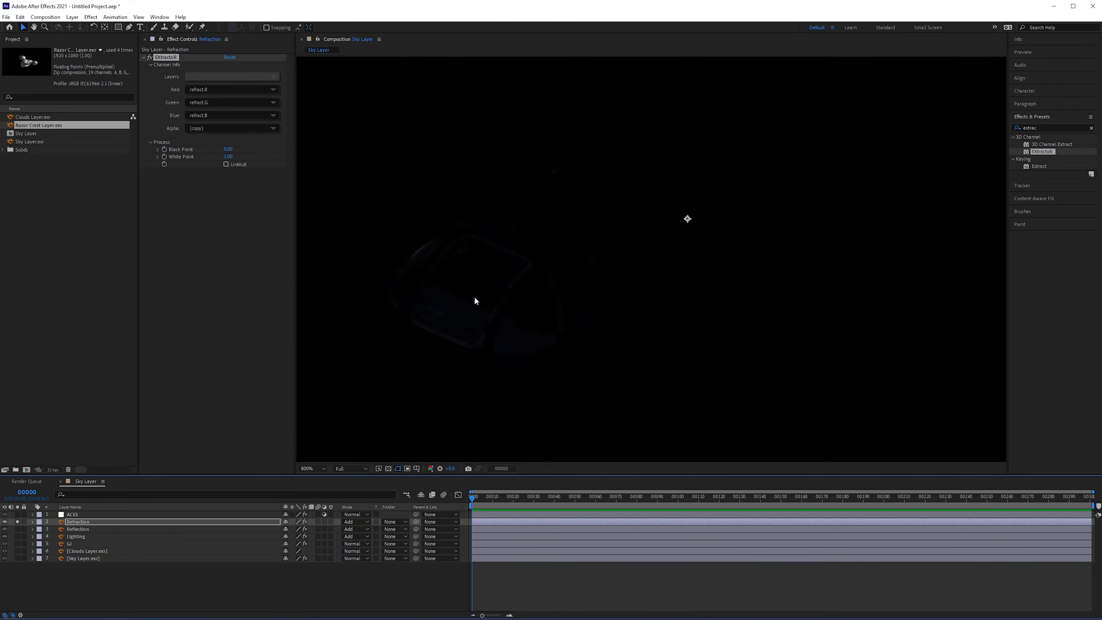
pyautogui.click(18, 522)
pyautogui.click(94, 525)
pyautogui.scroll(-2, 418, 339)
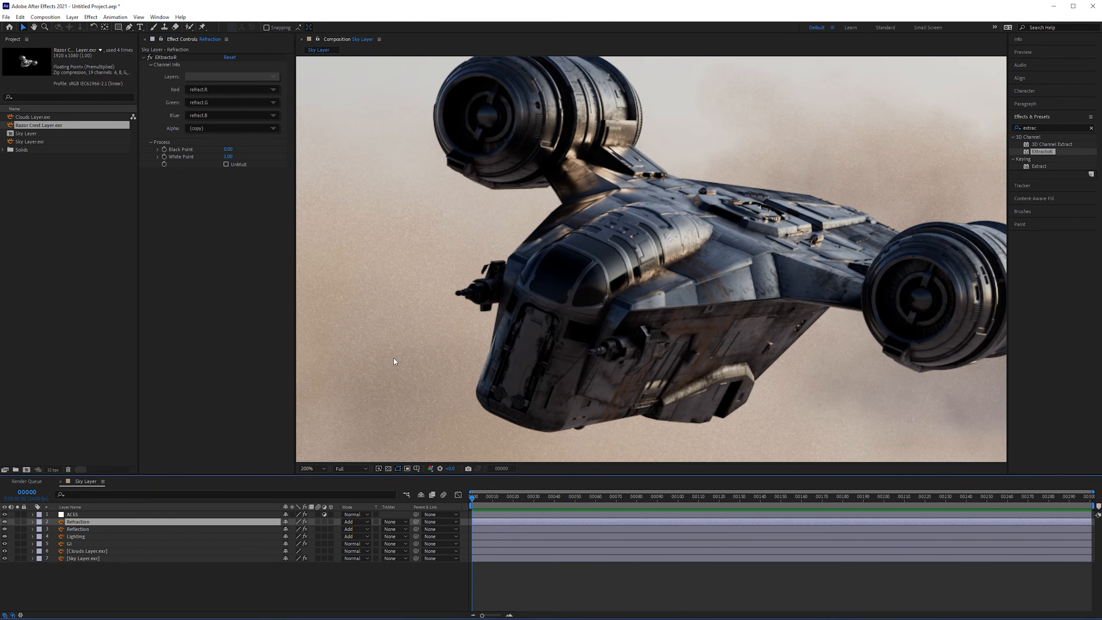
# Duplicate the Refraction layer, switch the copy's EXtractoR effect to the specular pass and rename it as Specular
pyautogui.hotkey('ctrl', 'd')
pyautogui.click(238, 77)
pyautogui.click(269, 118)
pyautogui.press('Return')
pyautogui.write('Specular')
pyautogui.press('Return')
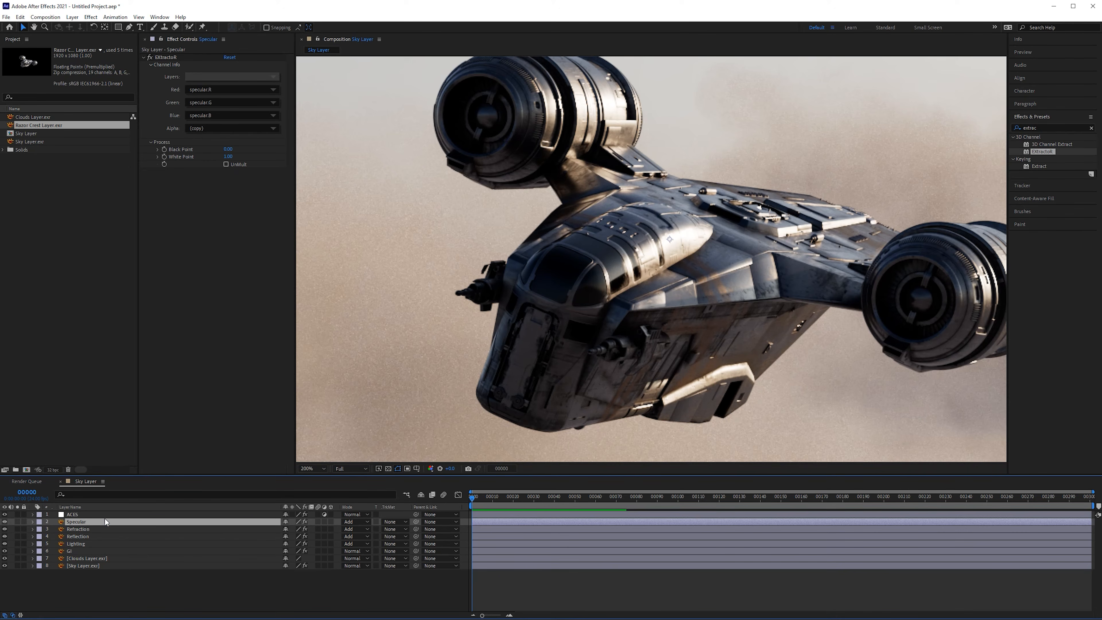
# Check the whole frame and solo the Sky Layer.exr and Clouds Layer.exr layers
pyautogui.press(',')
pyautogui.hotkey('shift', '/')
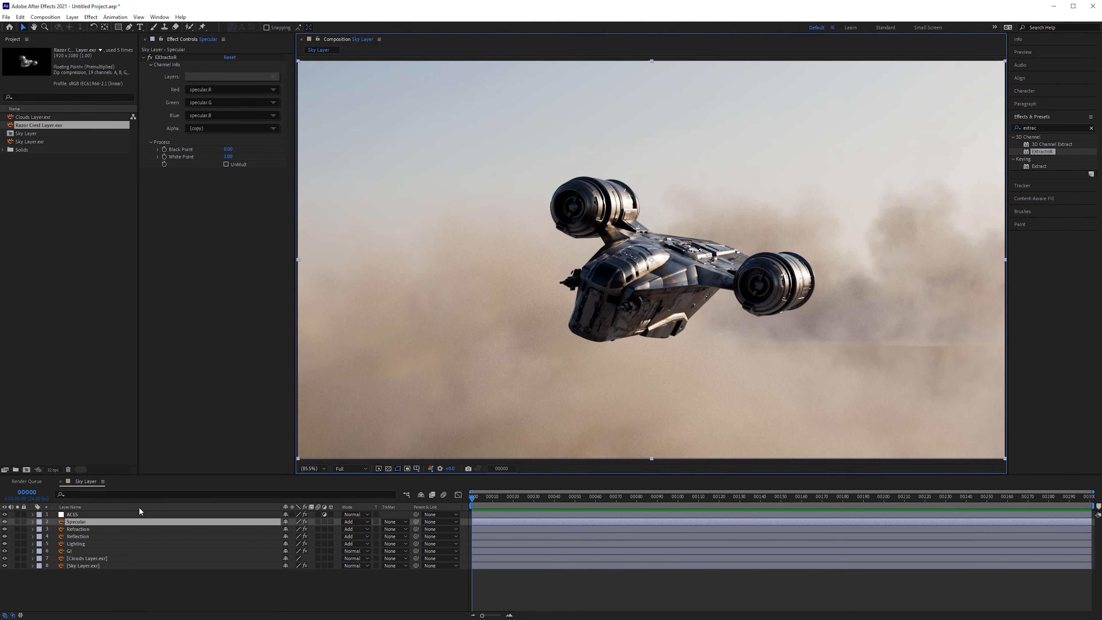
pyautogui.click(80, 566)
pyautogui.click(18, 566)
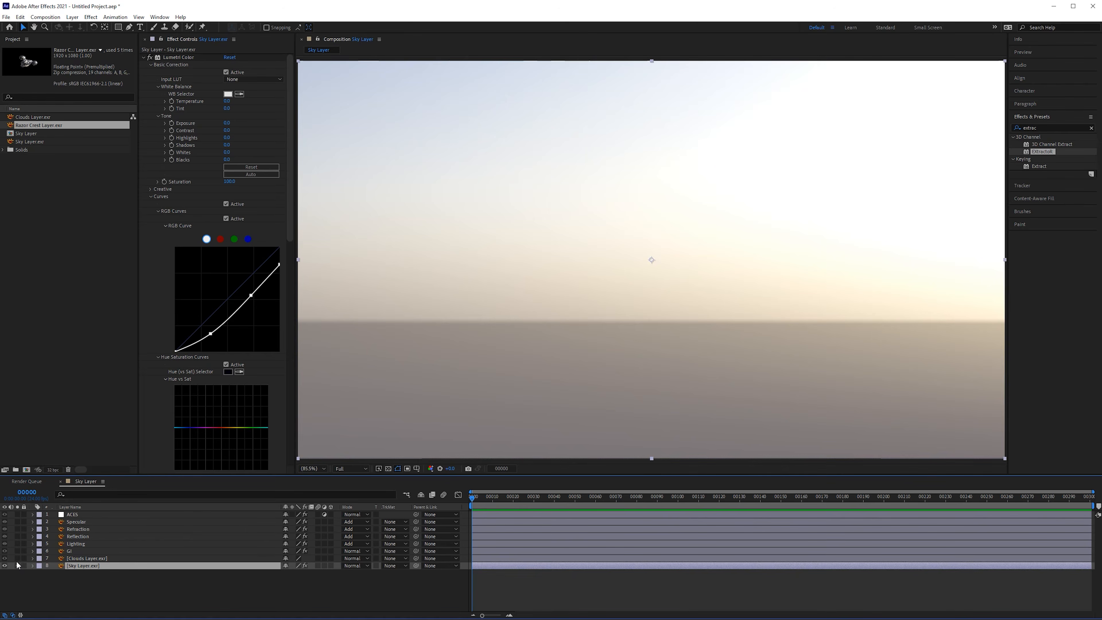
pyautogui.click(17, 558)
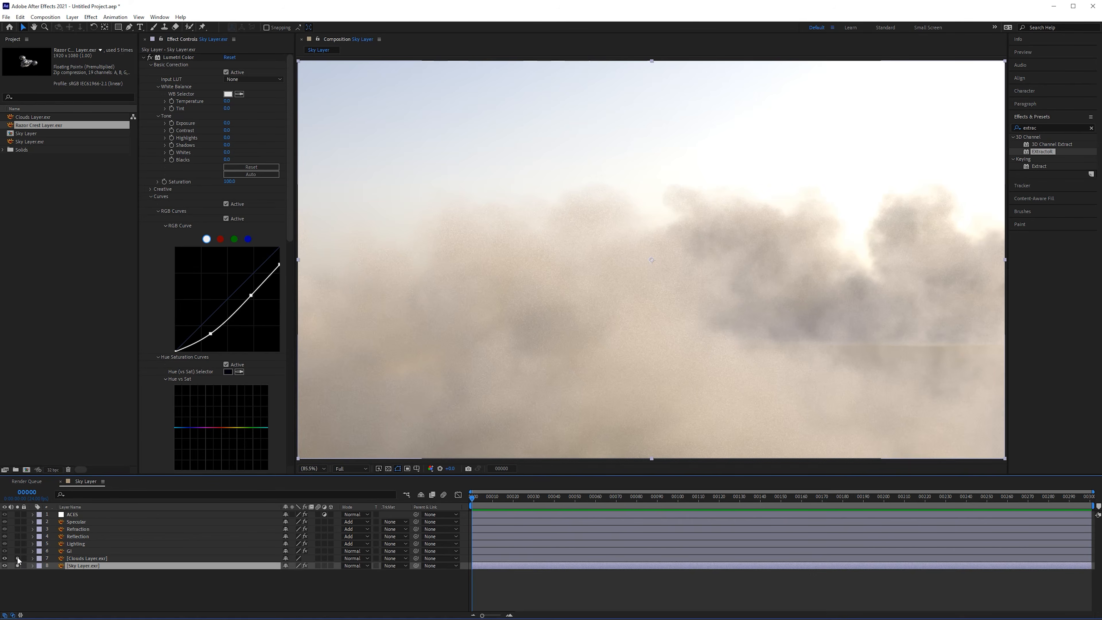
# Apply a Curves effect to the Clouds Layer.exr layer and pull the RGB curve's shadows and highlights down to darken the clouds
pyautogui.click(67, 558)
pyautogui.moveTo(1041, 129); pyautogui.dragTo(941, 131)
pyautogui.write('curve')
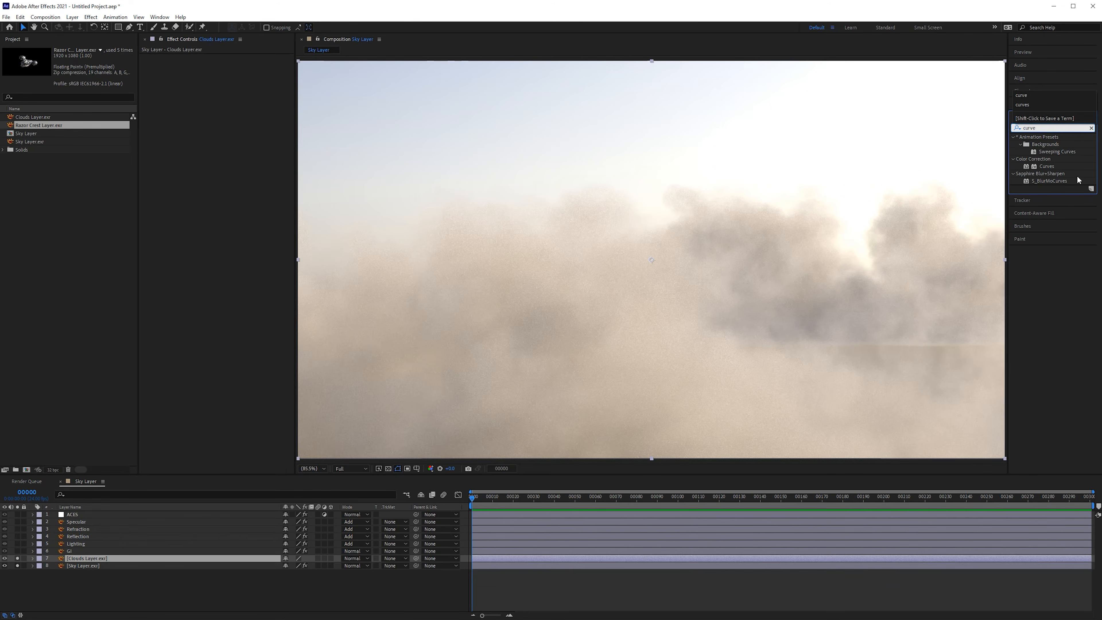
pyautogui.moveTo(1046, 166); pyautogui.dragTo(198, 173)
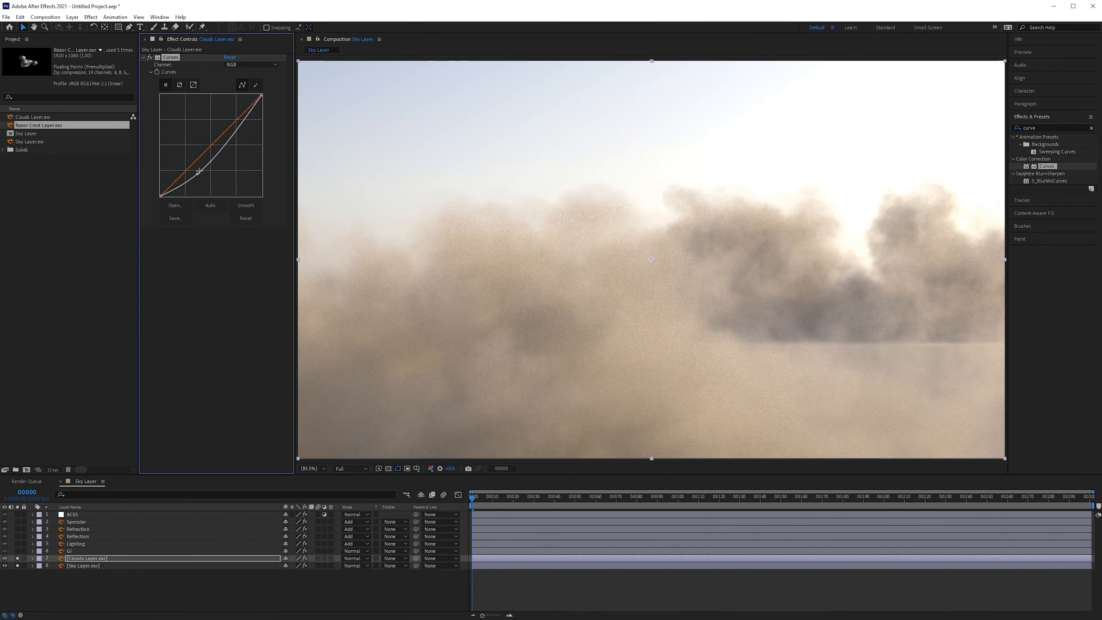
pyautogui.moveTo(237, 128); pyautogui.dragTo(238, 134)
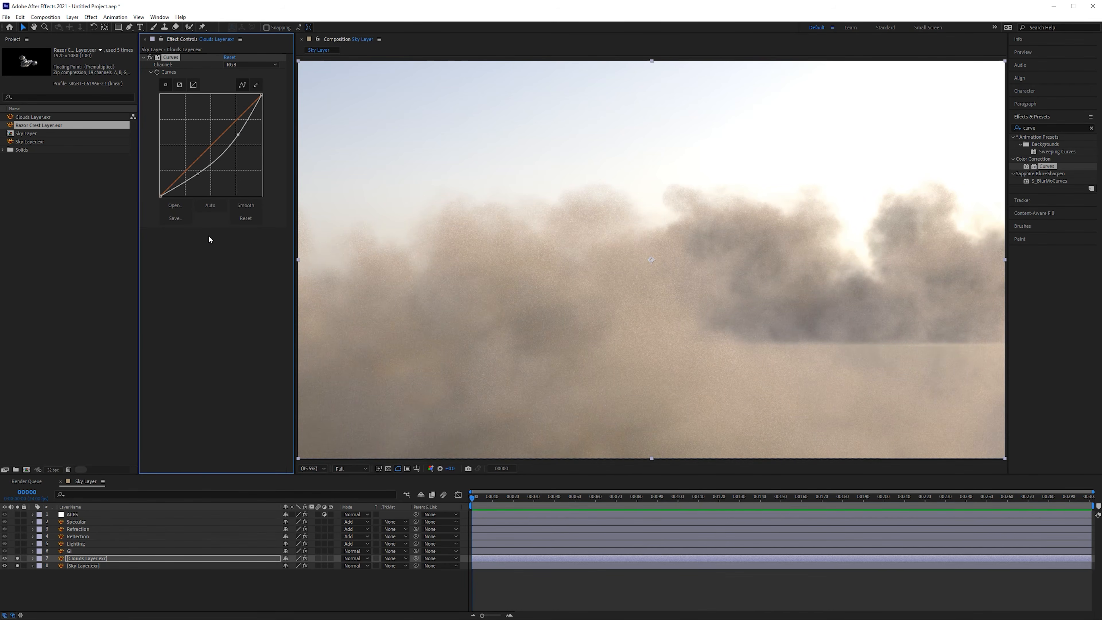
pyautogui.moveTo(198, 176); pyautogui.dragTo(198, 179)
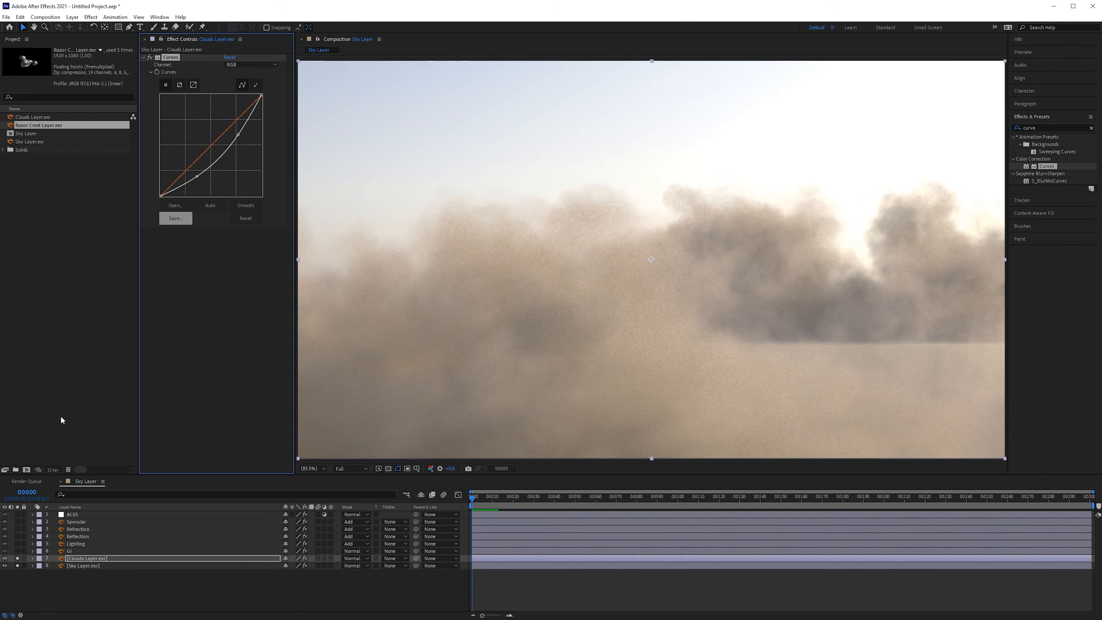
# Turn off the layer solos and fine-tune the shadow and highlight points of the clouds' RGB curve against the full composite
pyautogui.click(17, 559)
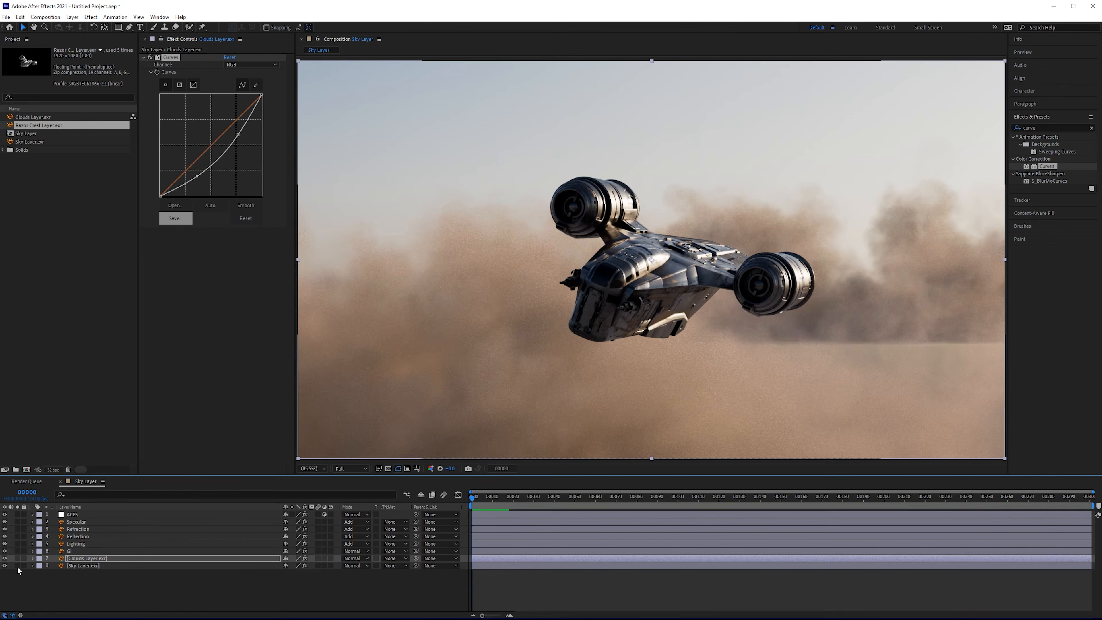
pyautogui.moveTo(196, 176); pyautogui.dragTo(198, 175)
pyautogui.moveTo(237, 135); pyautogui.dragTo(236, 134)
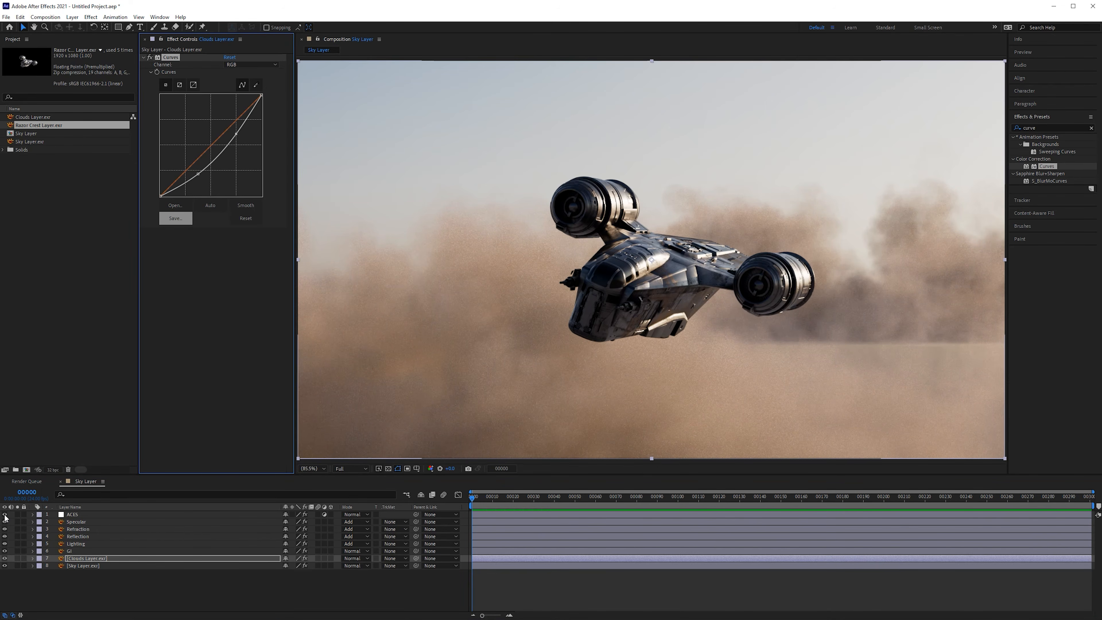
pyautogui.moveTo(198, 174); pyautogui.dragTo(198, 173)
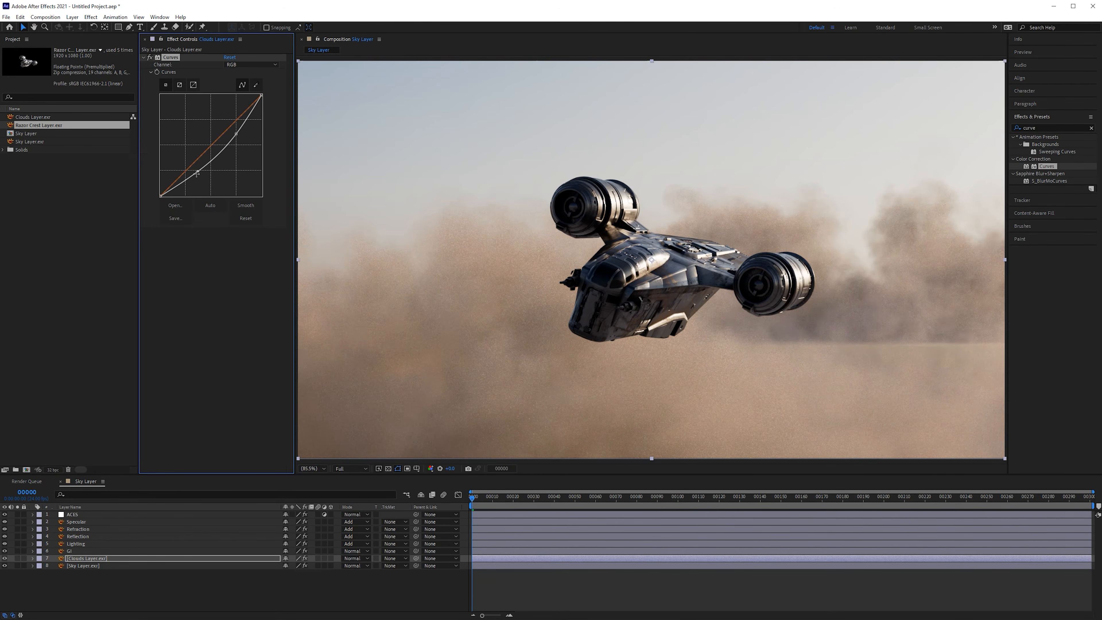
# Compare the clouds with and without the Curves effect
pyautogui.click(148, 57)
pyautogui.click(148, 58)
pyautogui.click(148, 58)
pyautogui.click(149, 57)
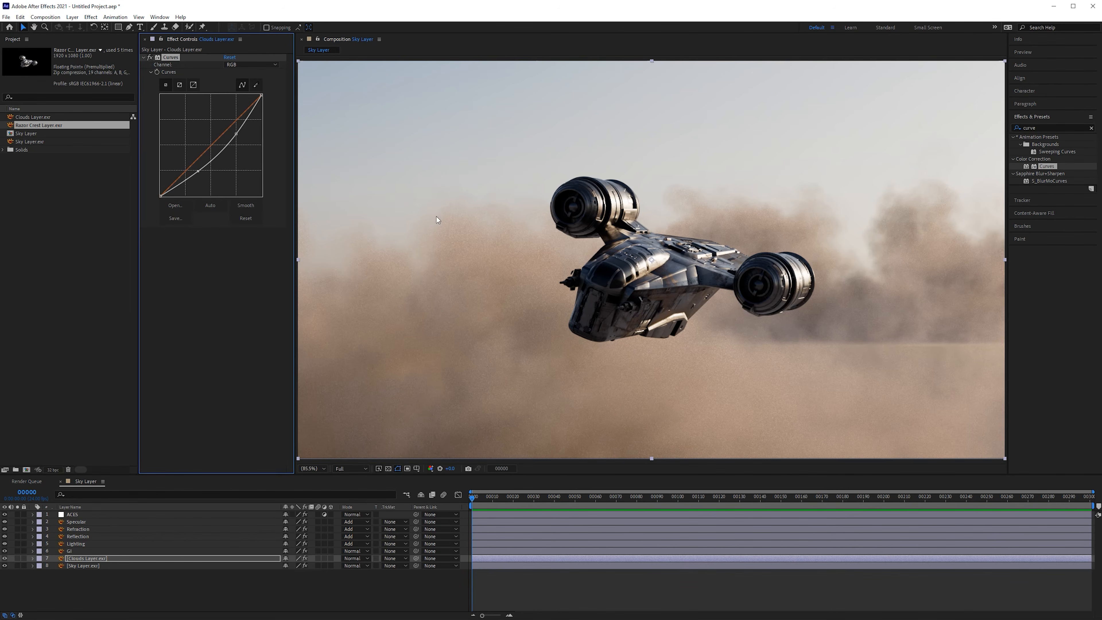
# Examine the Specular layer on its own and compare the ship up close with that layer hidden and shown
pyautogui.click(84, 552)
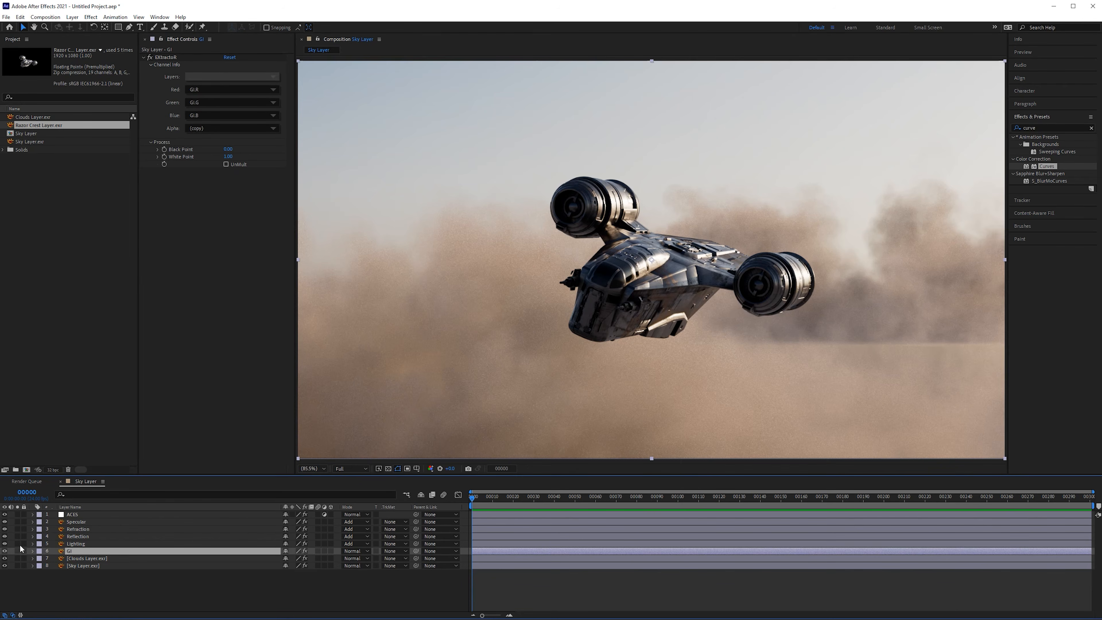
pyautogui.click(77, 522)
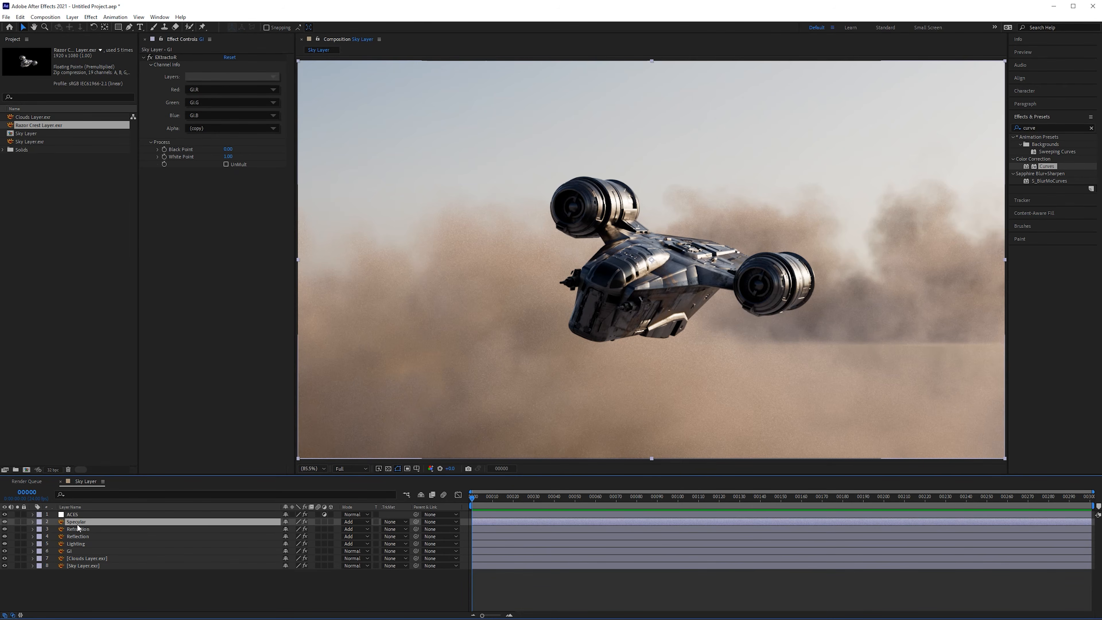
pyautogui.click(18, 521)
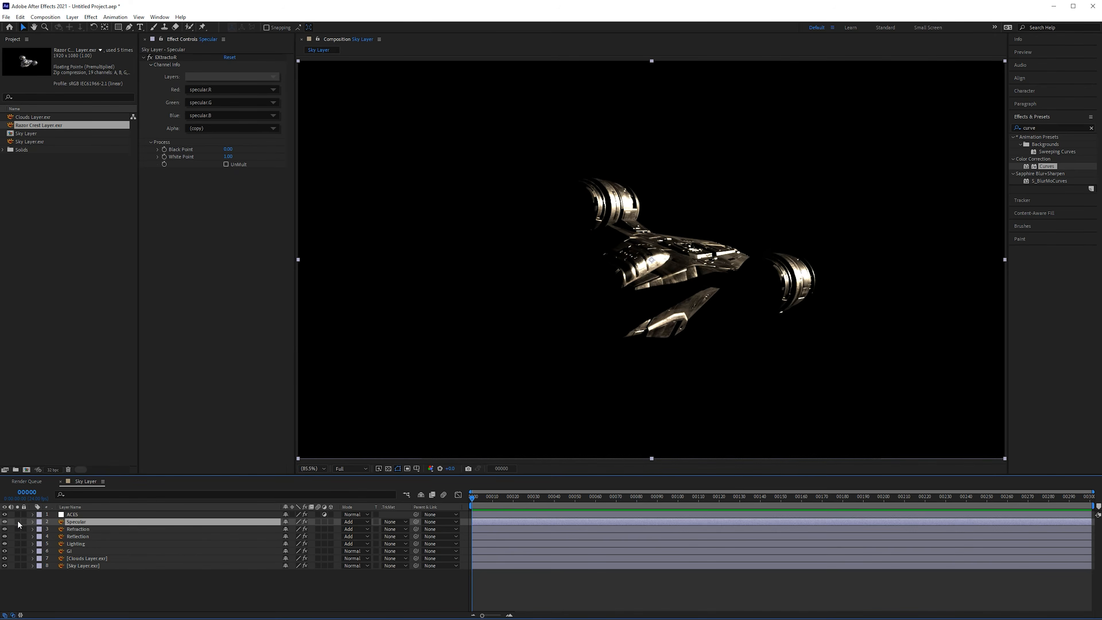
pyautogui.click(17, 523)
pyautogui.click(5, 521)
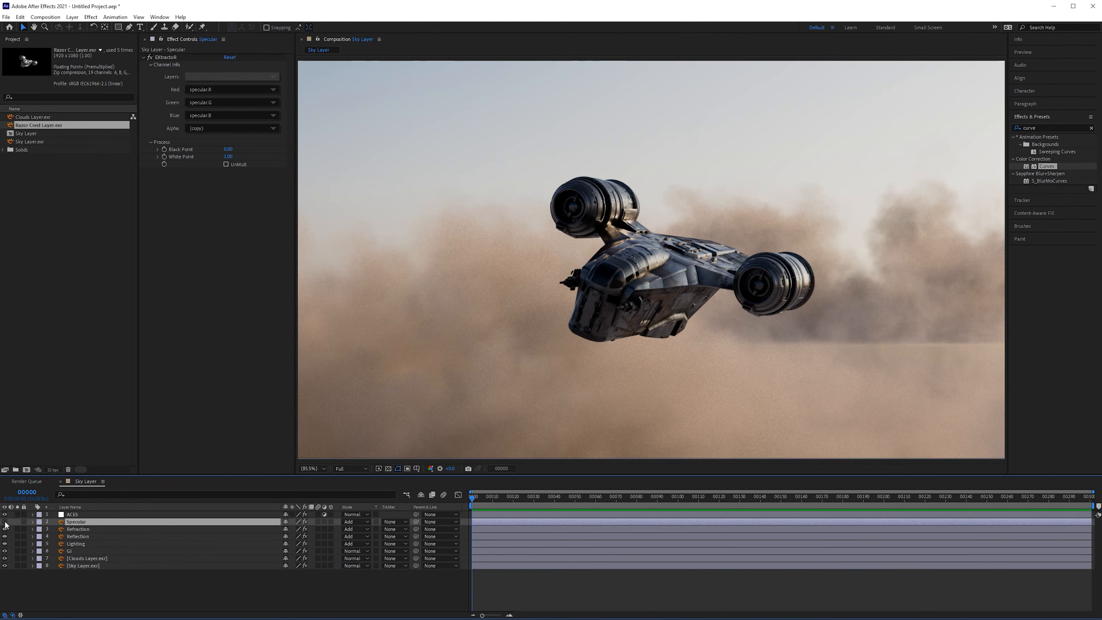
pyautogui.scroll(3, 598, 284)
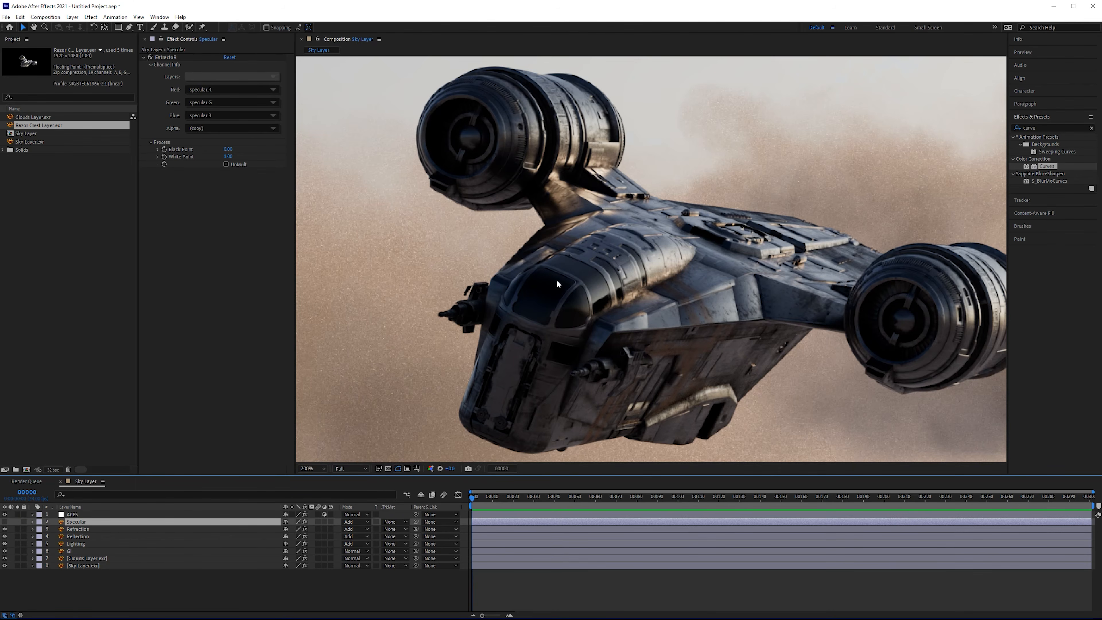
pyautogui.click(5, 522)
pyautogui.click(5, 522)
pyautogui.click(5, 522)
pyautogui.click(5, 522)
pyautogui.click(6, 522)
# Try a lower opacity and the Linear Dodge blending mode on the Specular layer, and return its blending mode to Add
pyautogui.press('t')
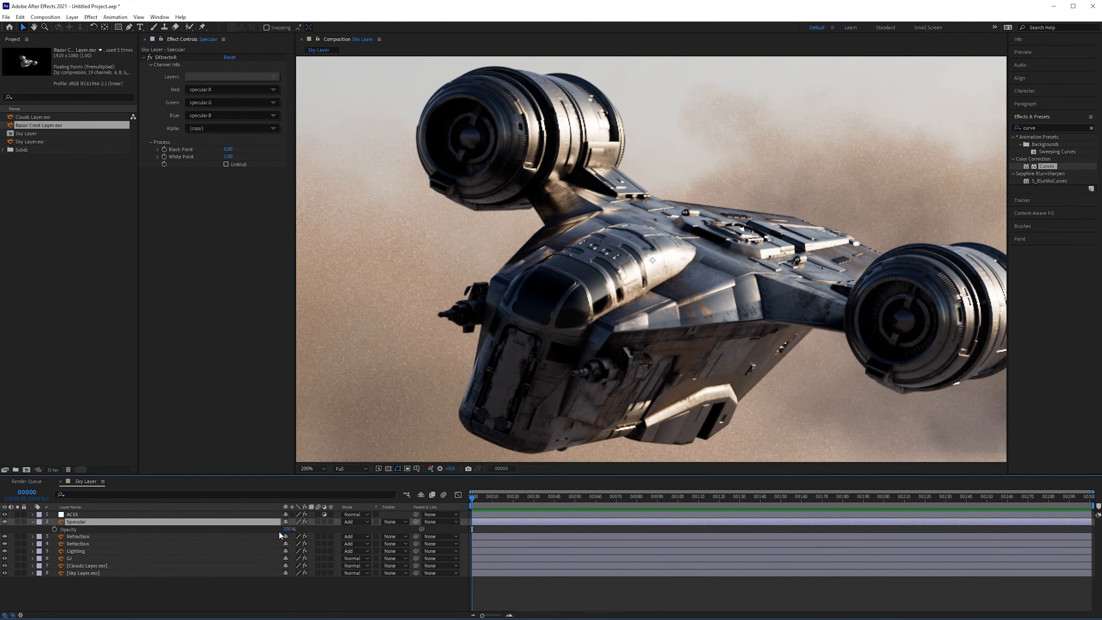
pyautogui.moveTo(285, 528); pyautogui.dragTo(254, 529)
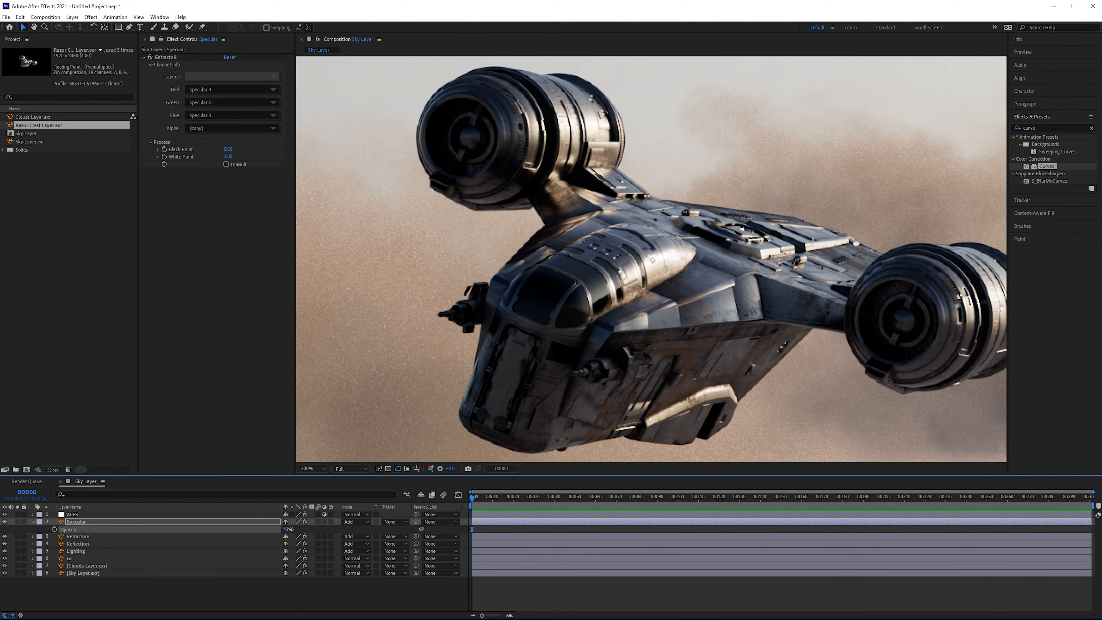
pyautogui.click(352, 521)
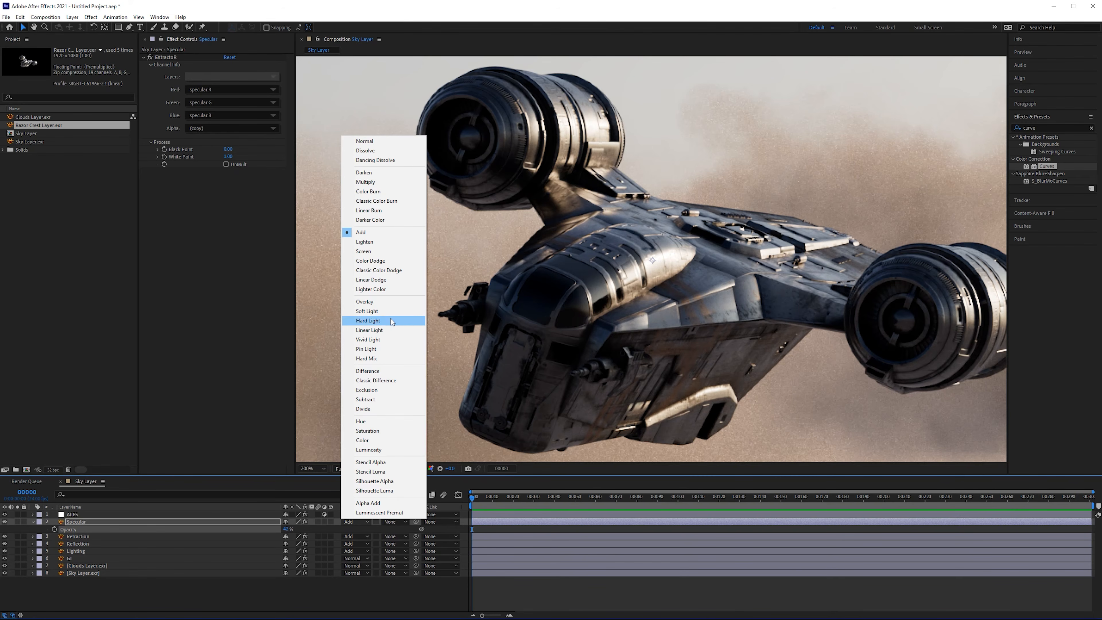
pyautogui.click(386, 279)
pyautogui.scroll(2, 651, 263)
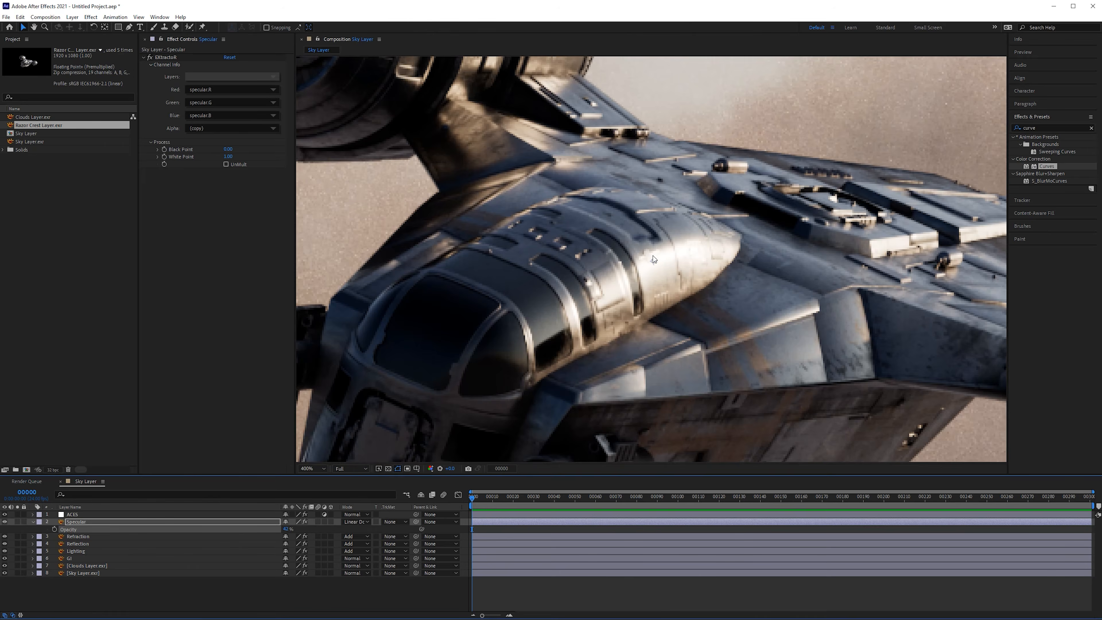
pyautogui.click(359, 523)
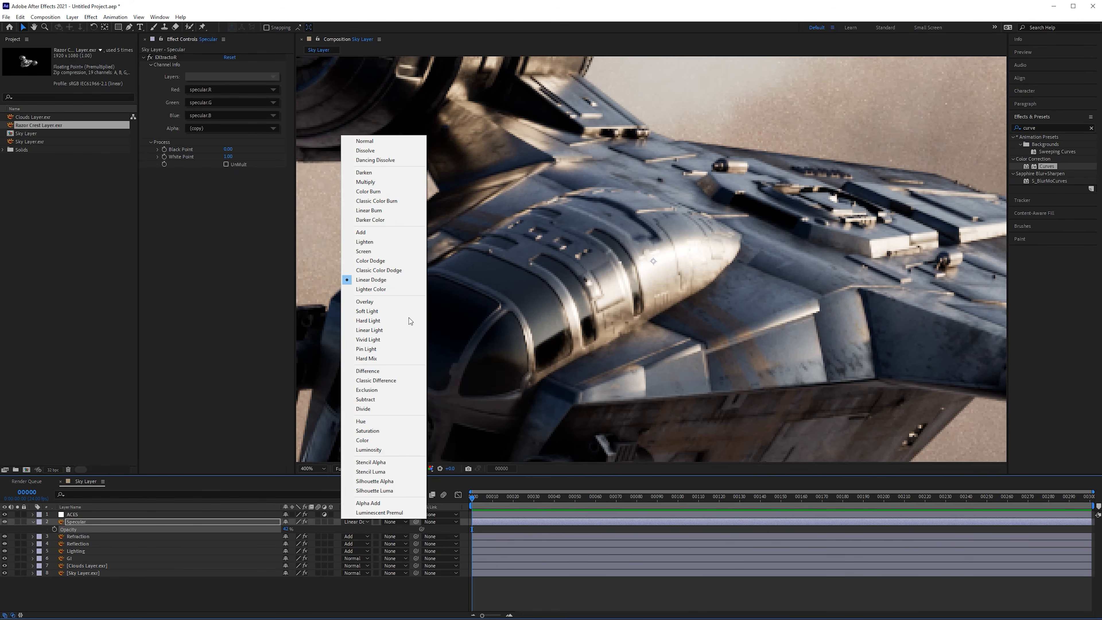
pyautogui.click(372, 234)
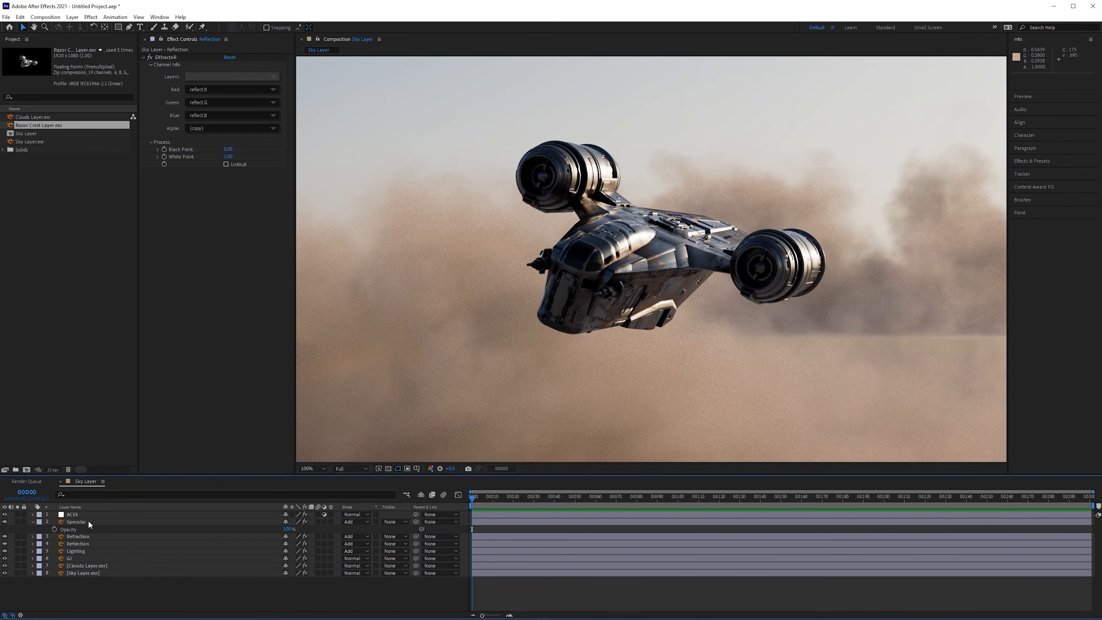
pyautogui.rightClick(124, 589)
pyautogui.moveTo(155, 595)
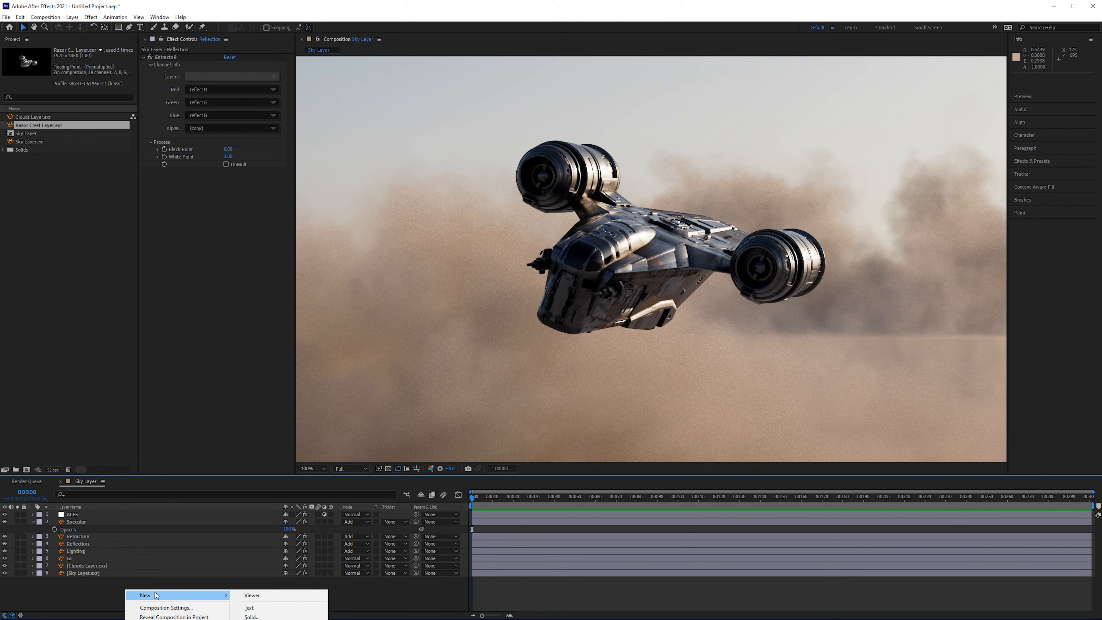
pyautogui.click(216, 478)
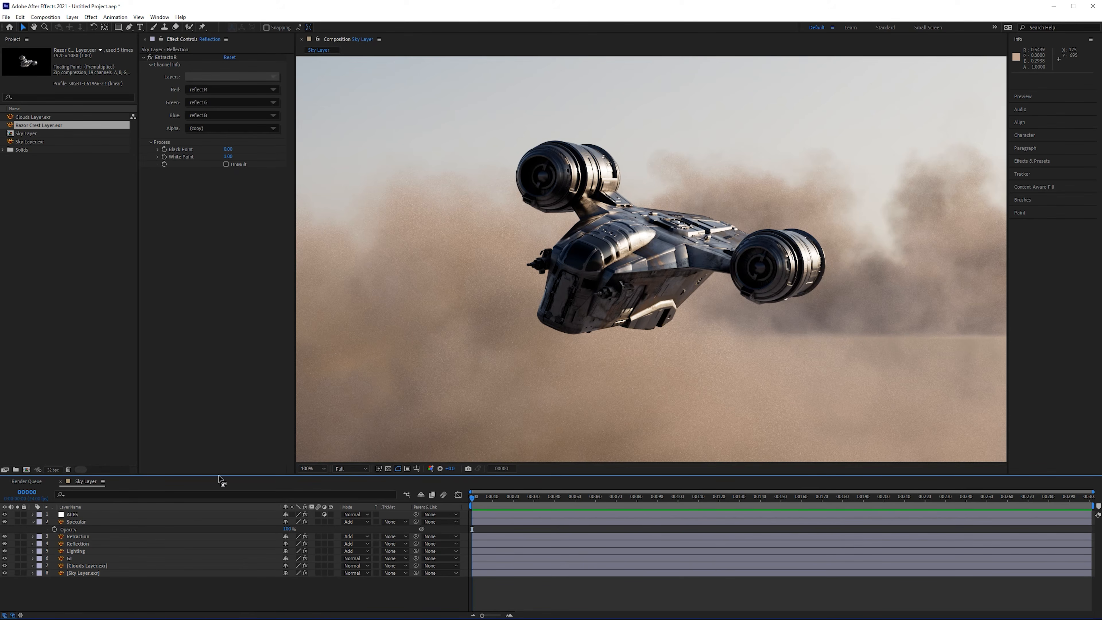
# Create an adjustment layer and place it between the ACES and Specular layers
pyautogui.click(72, 17)
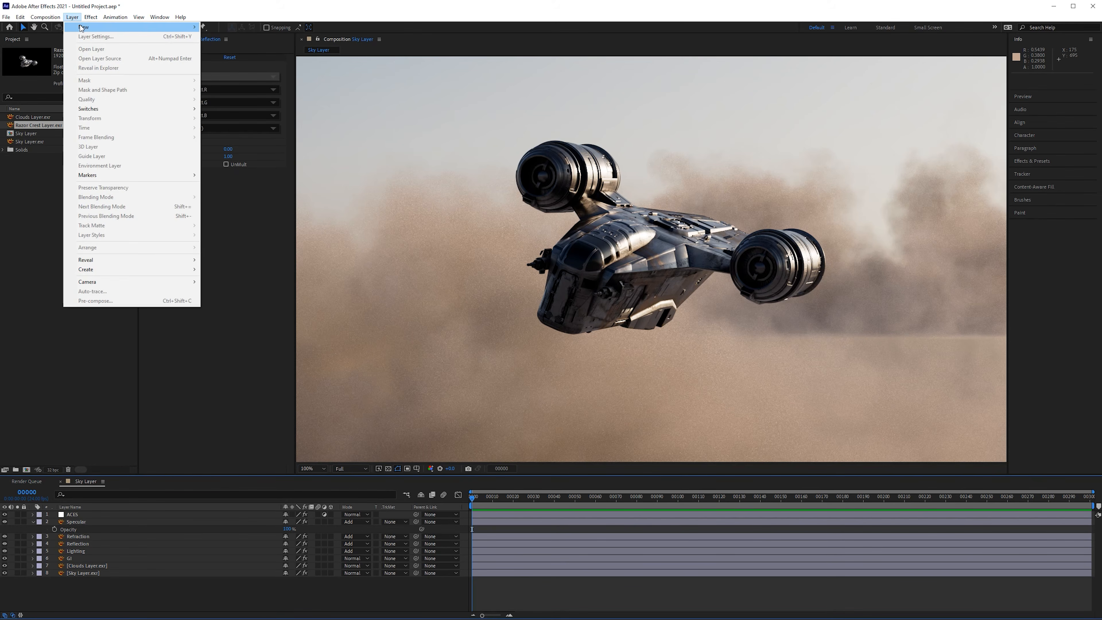
pyautogui.moveTo(100, 35)
pyautogui.click(234, 83)
pyautogui.moveTo(108, 515); pyautogui.dragTo(104, 527)
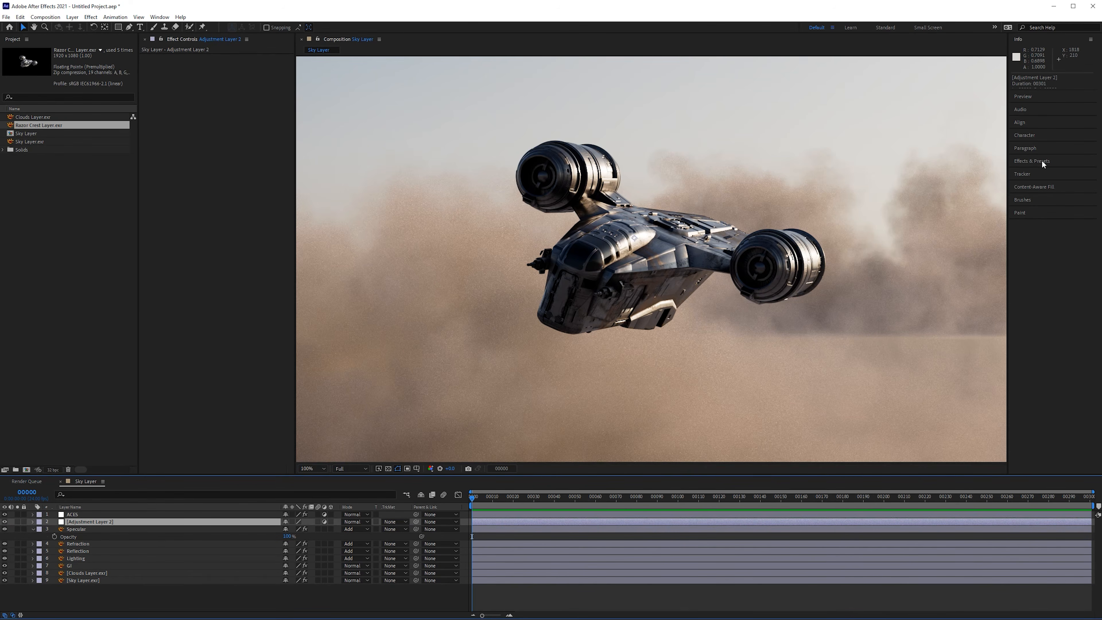
# Apply the Color Correction Exposure effect to the new adjustment layer below the ACES layer
pyautogui.click(1032, 161)
pyautogui.click(1059, 128)
pyautogui.write('exp')
pyautogui.write('os')
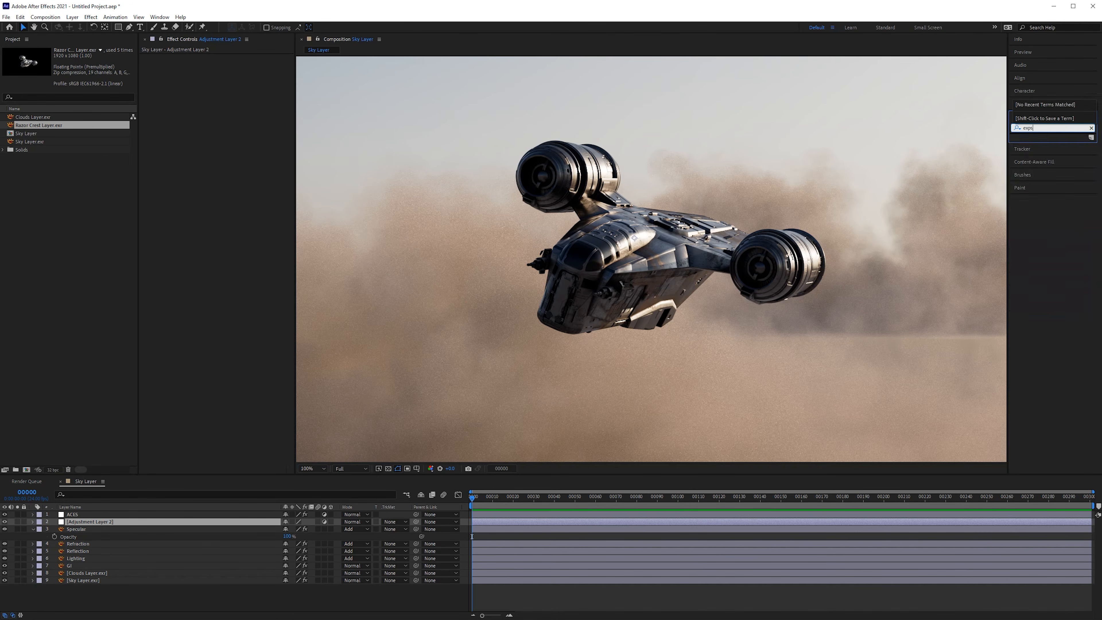
pyautogui.moveTo(1049, 246); pyautogui.dragTo(178, 155)
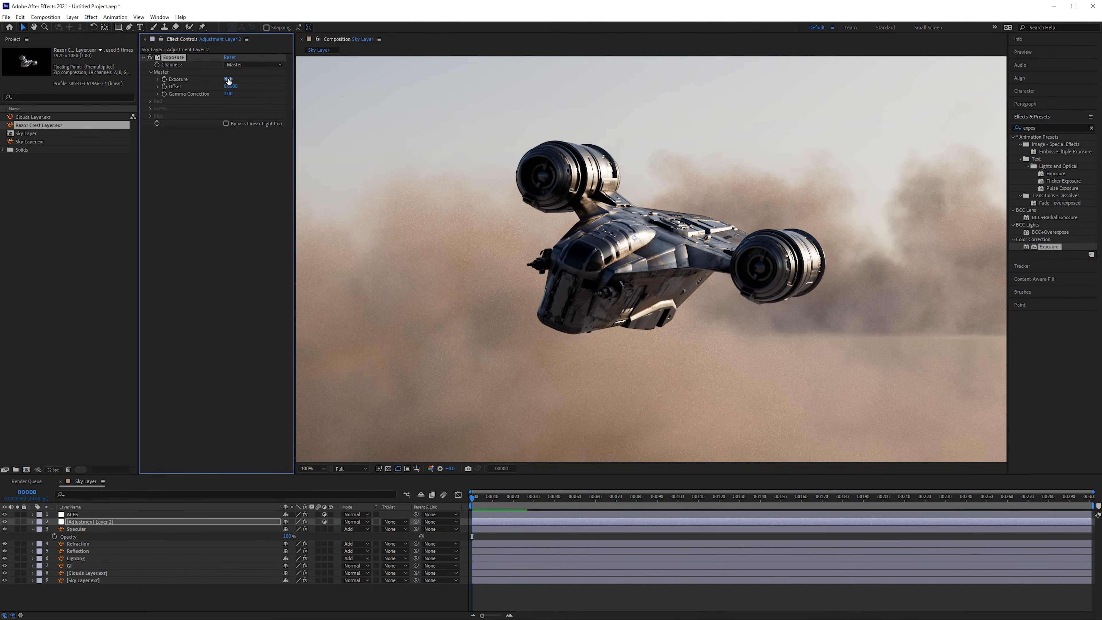
# Push the adjustment layer's Exposure to an extremely bright level and inspect the ship's highlights up close
pyautogui.moveTo(235, 81); pyautogui.dragTo(300, 82)
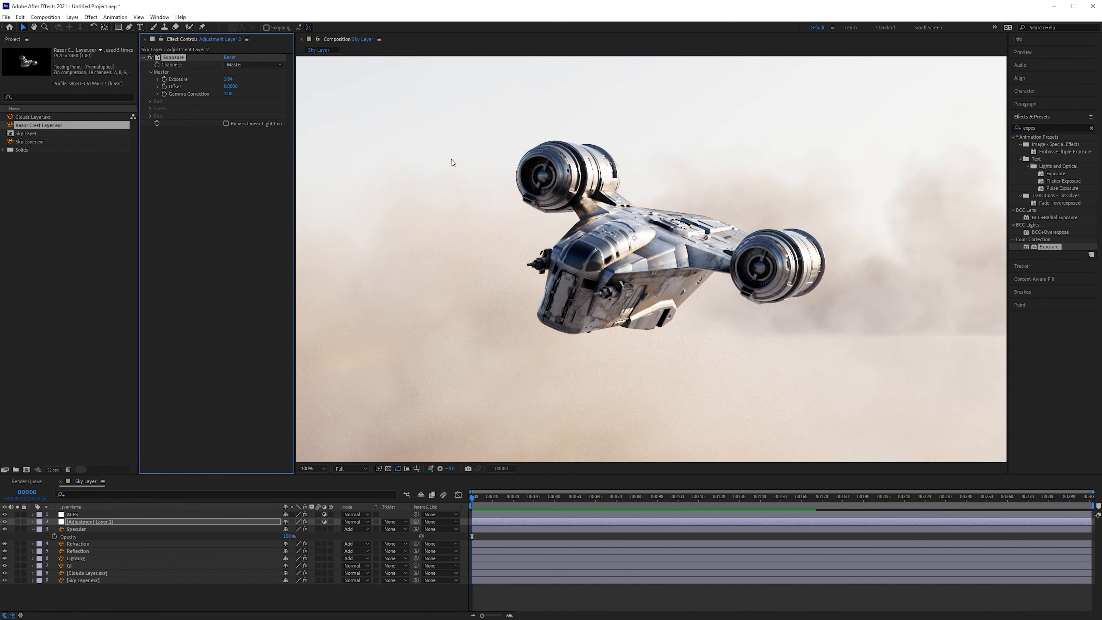
pyautogui.moveTo(228, 79); pyautogui.dragTo(491, 94)
pyautogui.click(1018, 40)
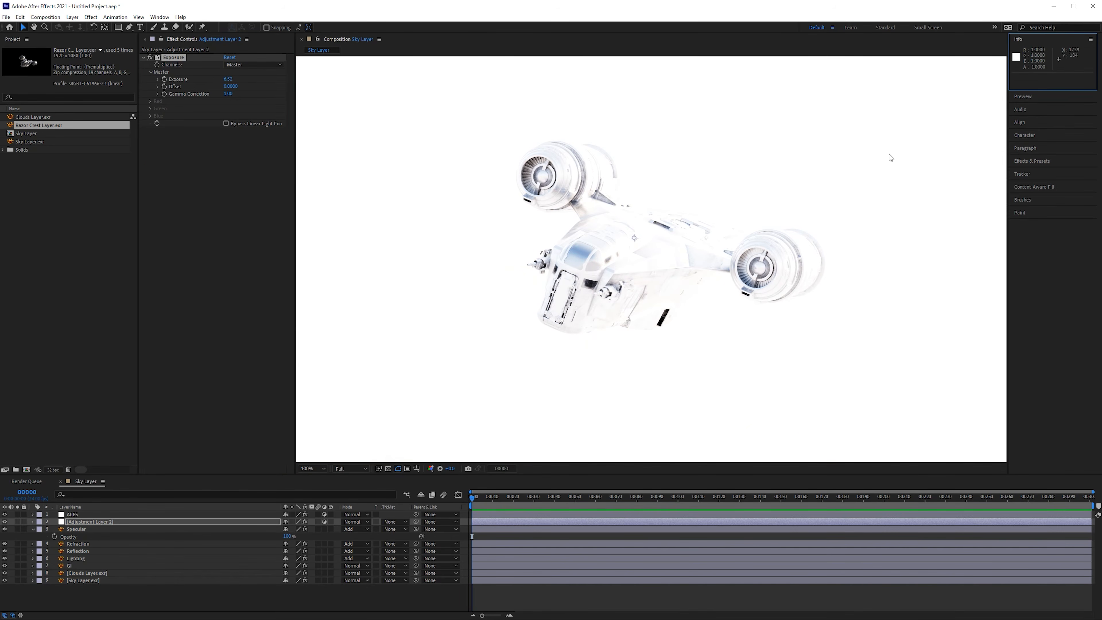
pyautogui.press('.')
pyautogui.press('.')
pyautogui.press('.')
pyautogui.press('.')
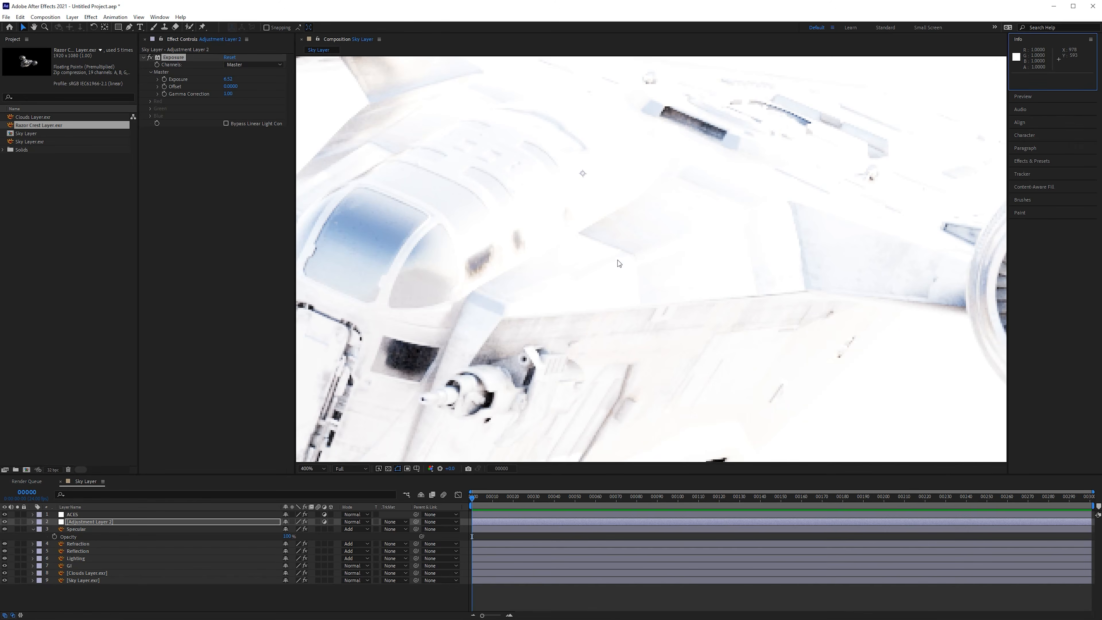
pyautogui.press(',')
pyautogui.press(',')
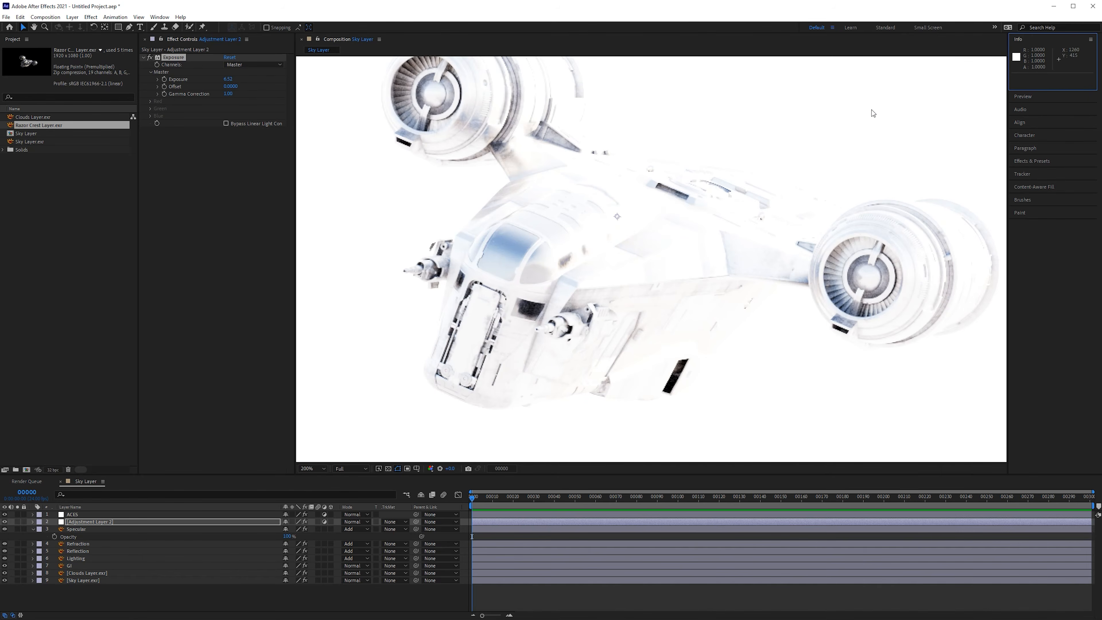
# Switch the ACES layer's OpenColorIO view to Un-tone-mapped and inspect the bright highlights on the ship's hull
pyautogui.click(93, 514)
pyautogui.click(231, 147)
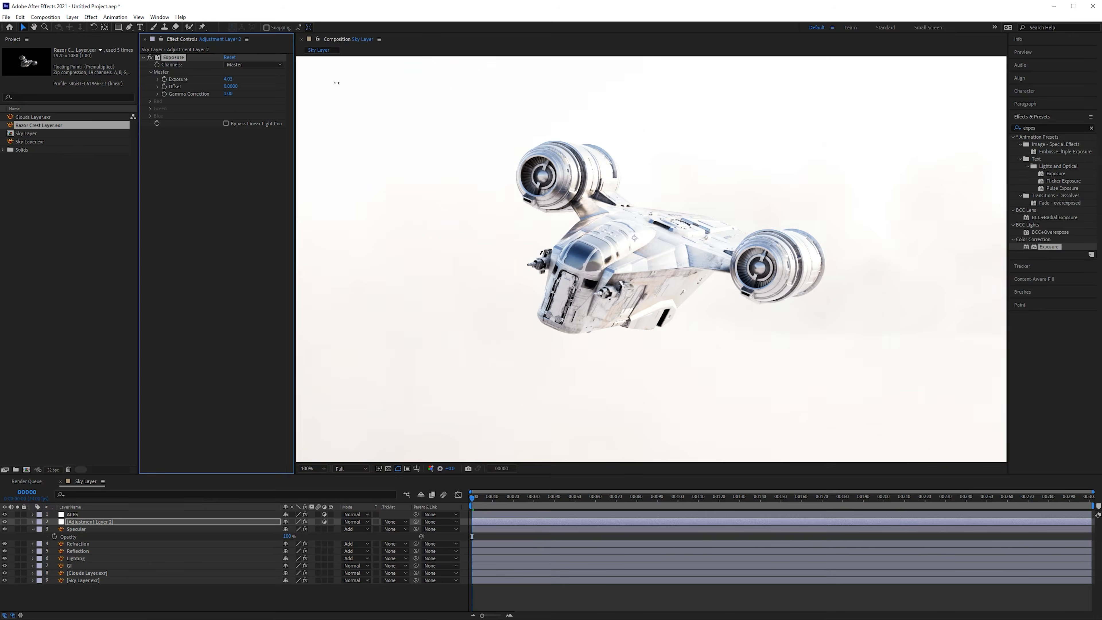
pyautogui.moveTo(337, 82); pyautogui.dragTo(292, 83)
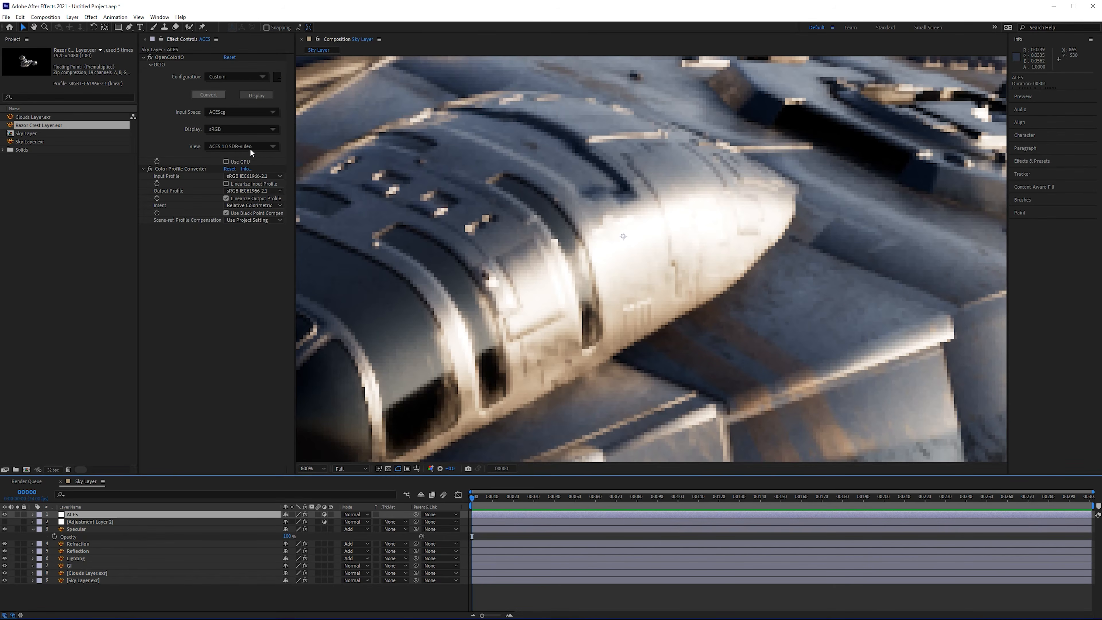
pyautogui.click(252, 147)
pyautogui.click(263, 164)
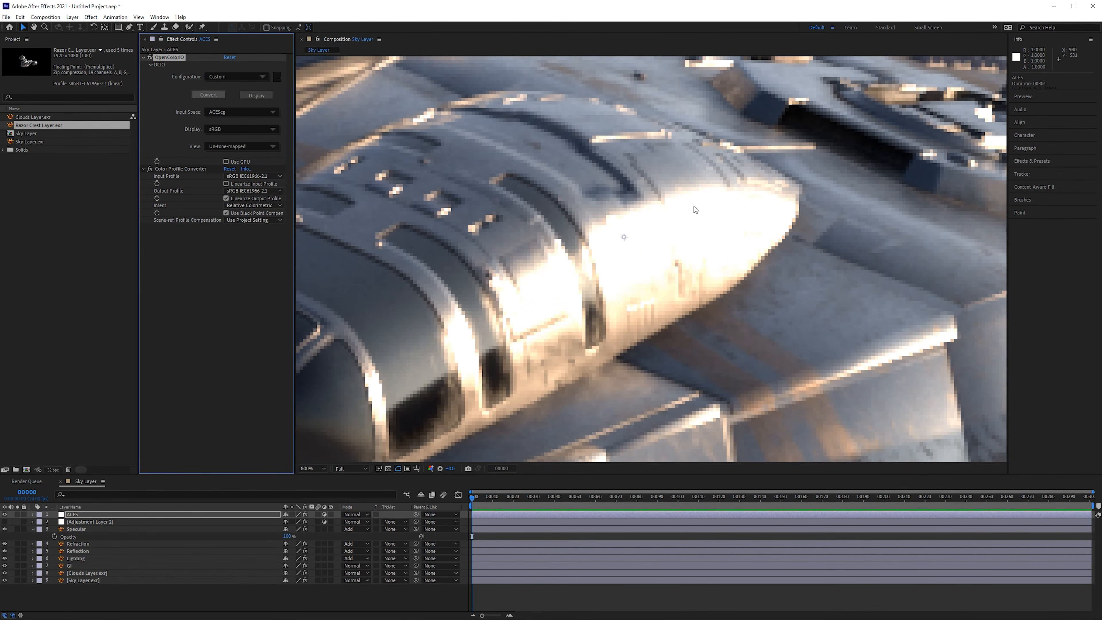
pyautogui.scroll(1, 694, 206)
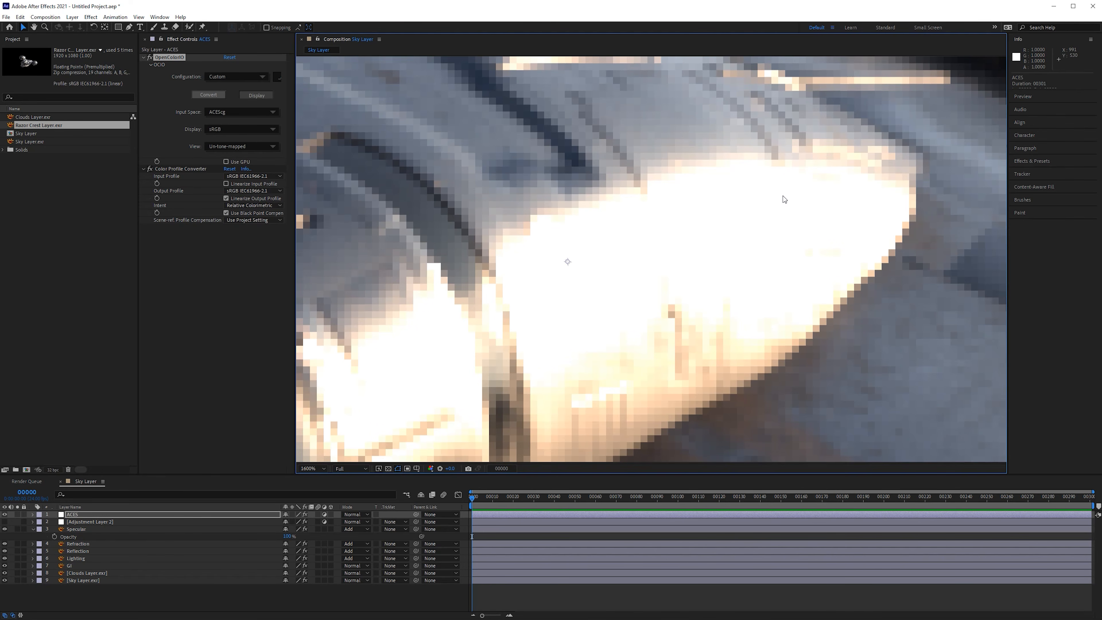
pyautogui.press(',')
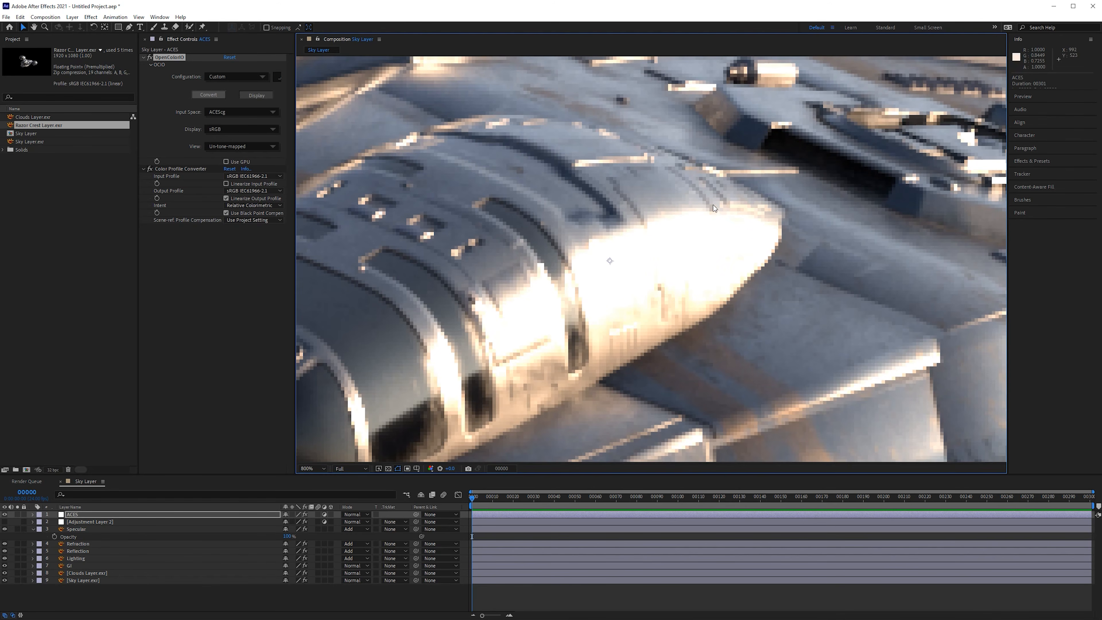
# Return the OpenColorIO view to ACES 1.0 SDR-video and inspect the hull highlights and the whole ship
pyautogui.click(236, 146)
pyautogui.click(273, 151)
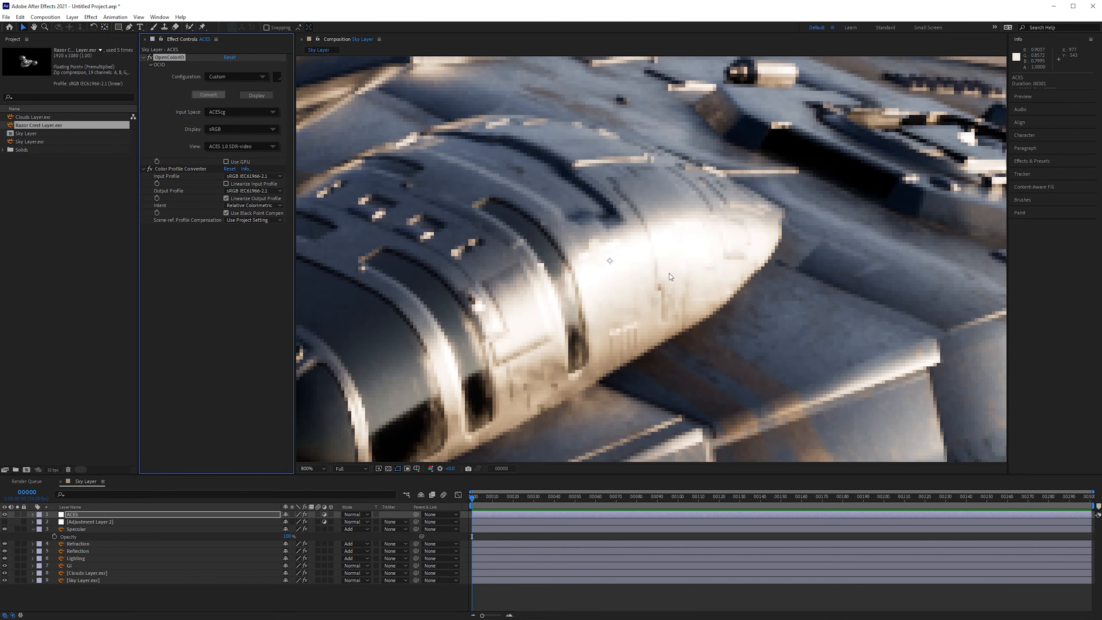
pyautogui.scroll(-4, 687, 256)
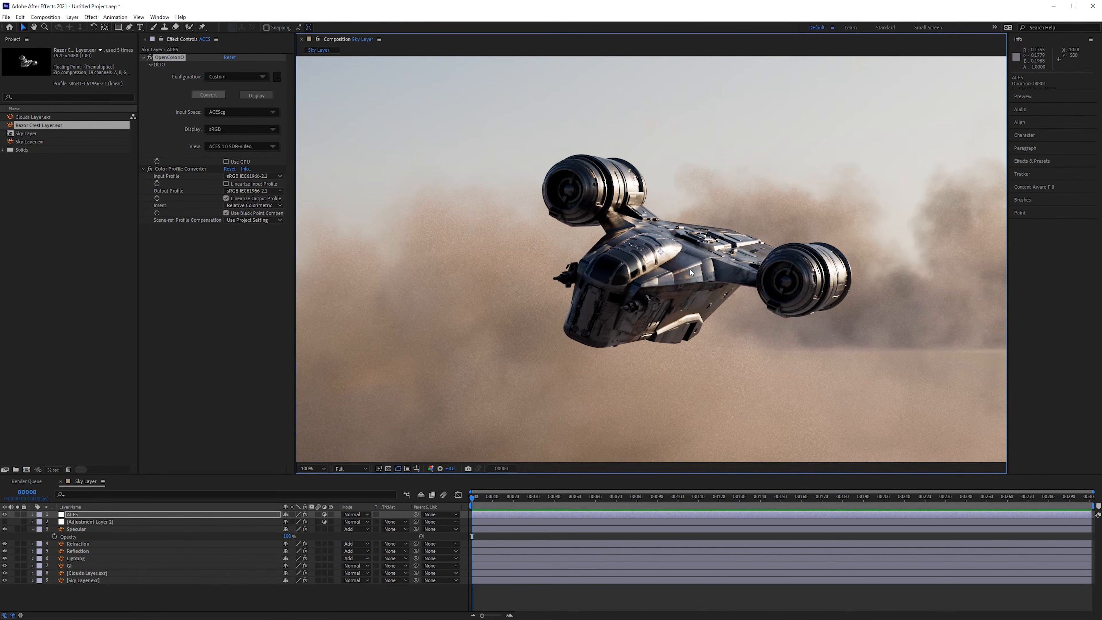
pyautogui.moveTo(690, 269); pyautogui.dragTo(674, 229, button='middle')
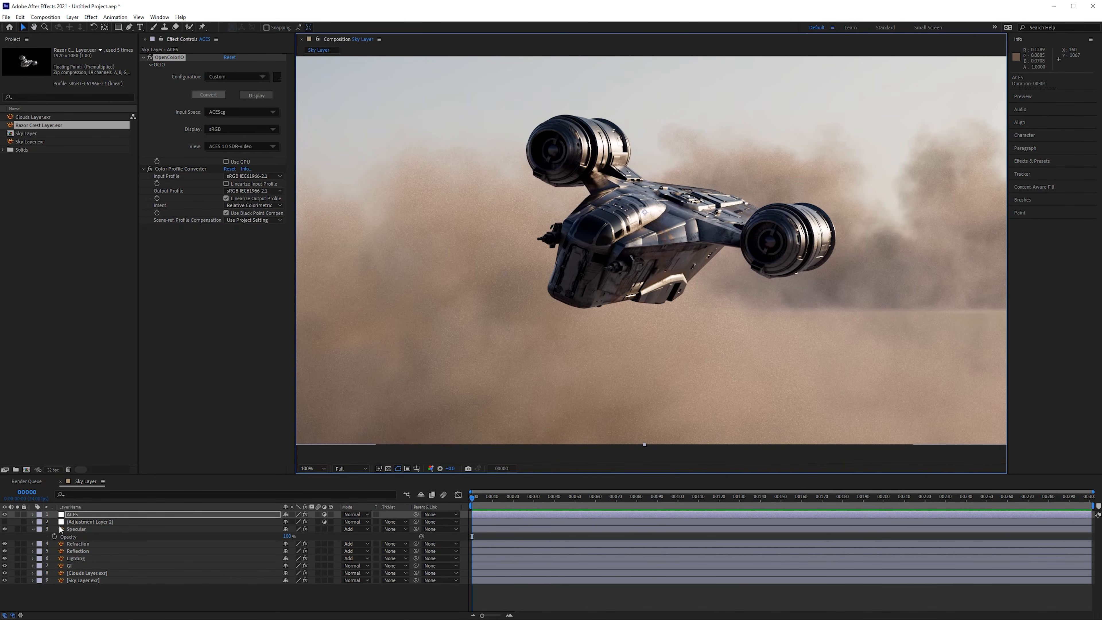
# Compare the image with the Exposure adjustment layer shown and hidden, and leave the layer switched on
pyautogui.click(81, 521)
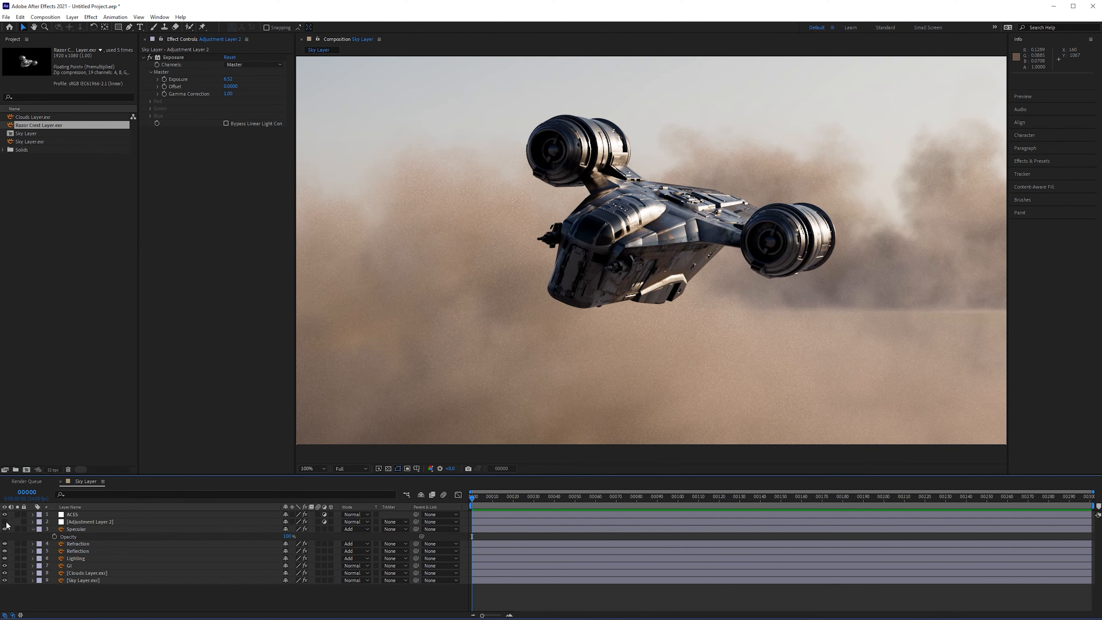
pyautogui.click(5, 521)
pyautogui.click(4, 521)
pyautogui.click(4, 521)
# Set the adjustment layer's Exposure to 0.19 and fit the whole composition in view
pyautogui.click(125, 523)
pyautogui.moveTo(232, 81); pyautogui.dragTo(115, 95)
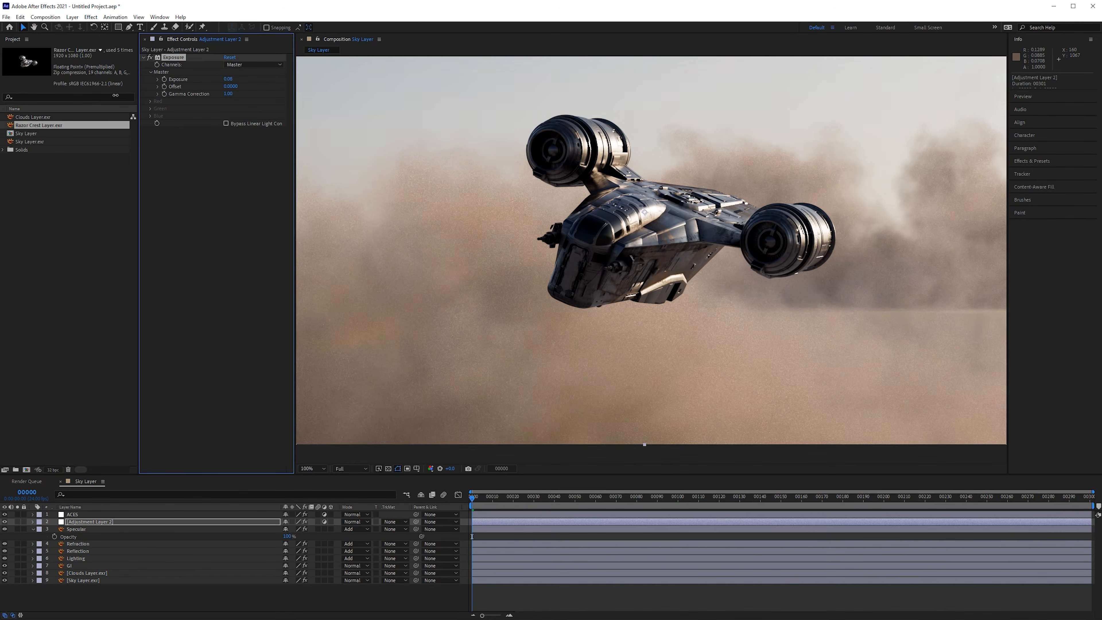
pyautogui.press('h')
pyautogui.moveTo(432, 153); pyautogui.dragTo(457, 210)
pyautogui.press('v')
pyautogui.hotkey('shift', '/')
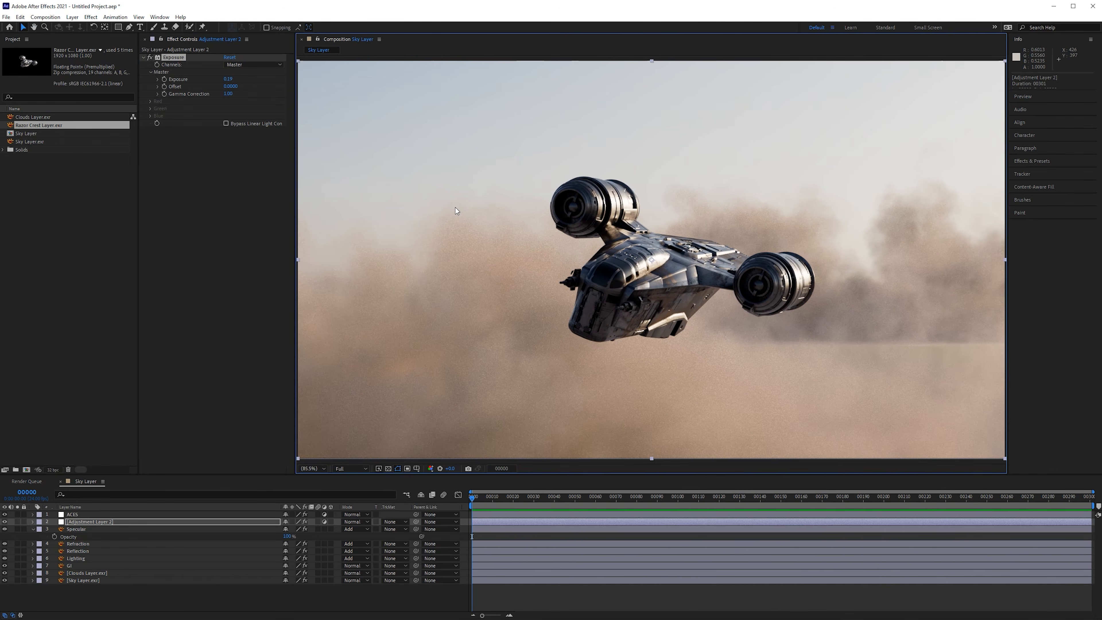